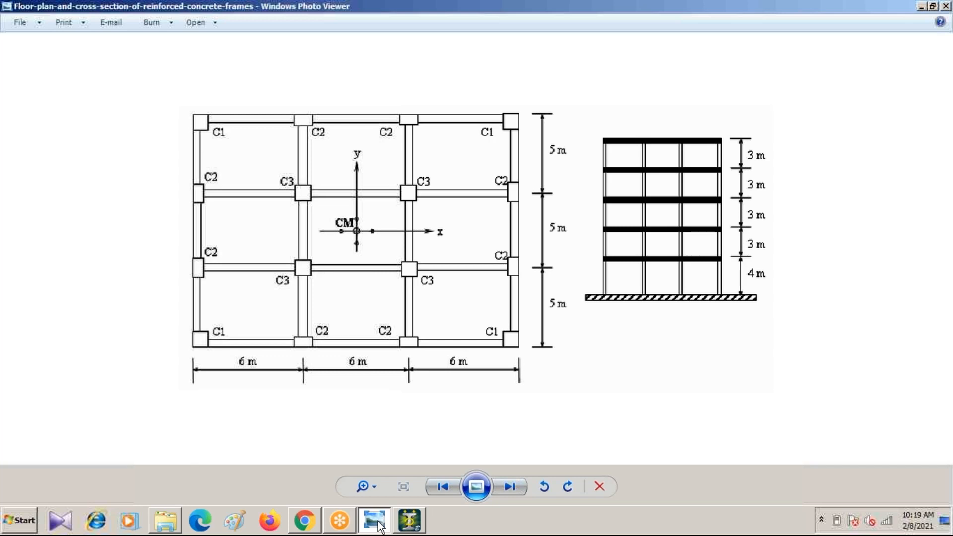
Review the reinforced concrete frame's floor plan and cross-section drawing, and return to STAAD.Pro.
click(374, 520)
click(945, 440)
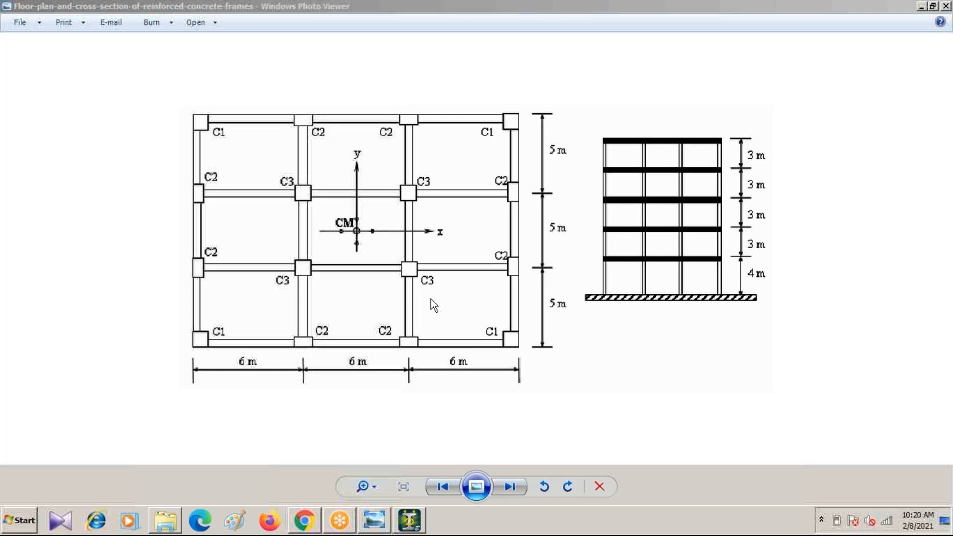
click(921, 7)
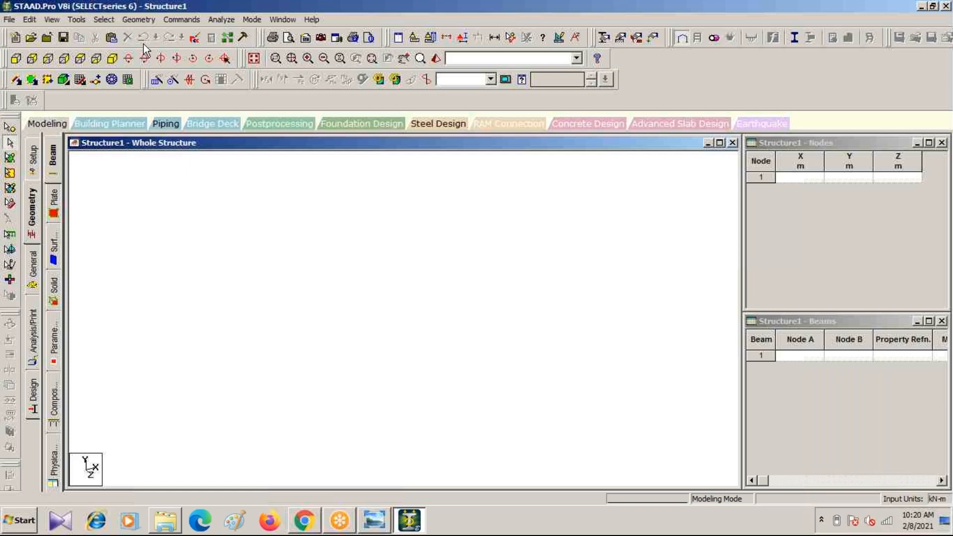
click(137, 22)
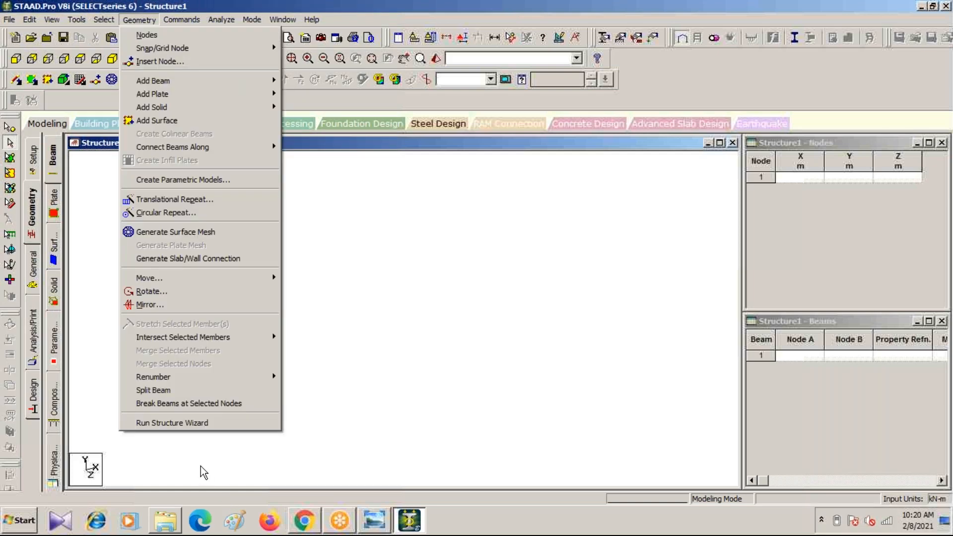
click(152, 423)
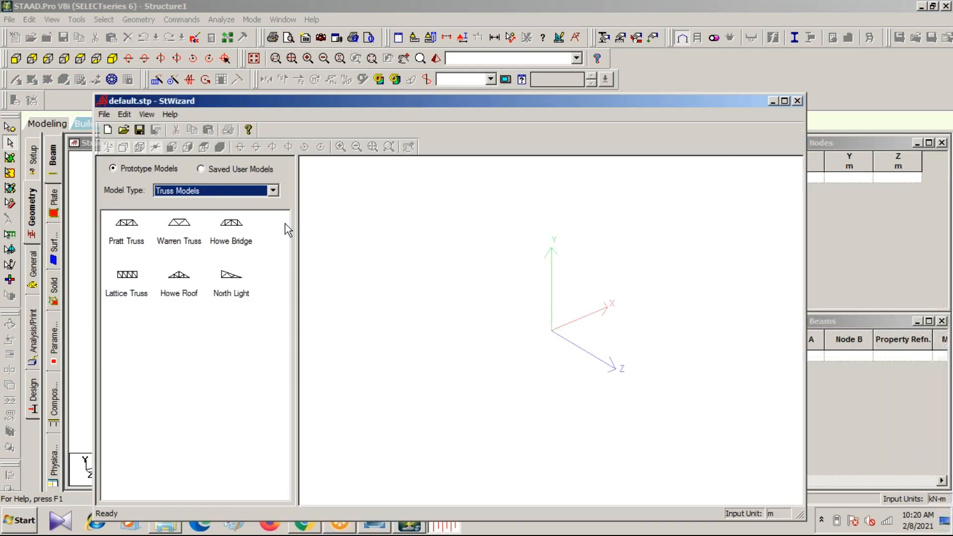
click(273, 190)
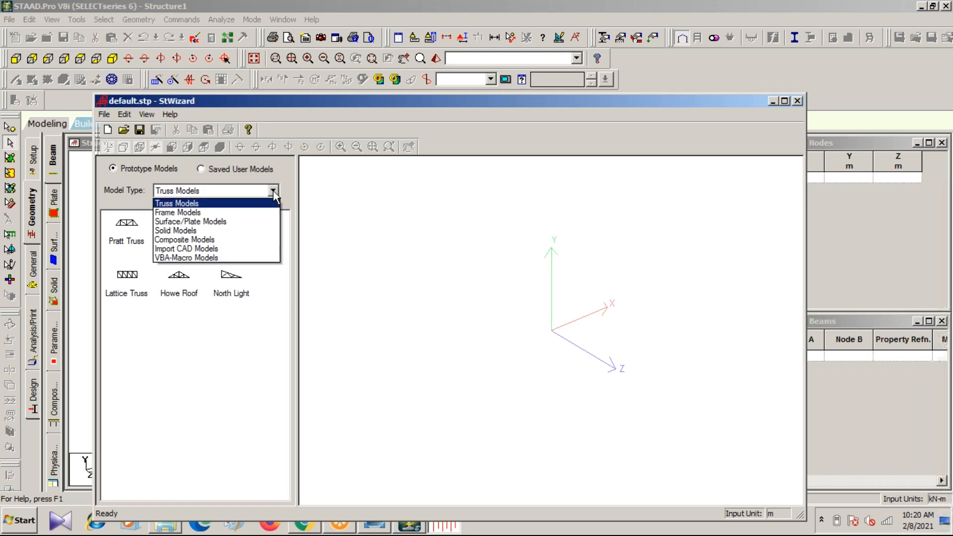
click(175, 213)
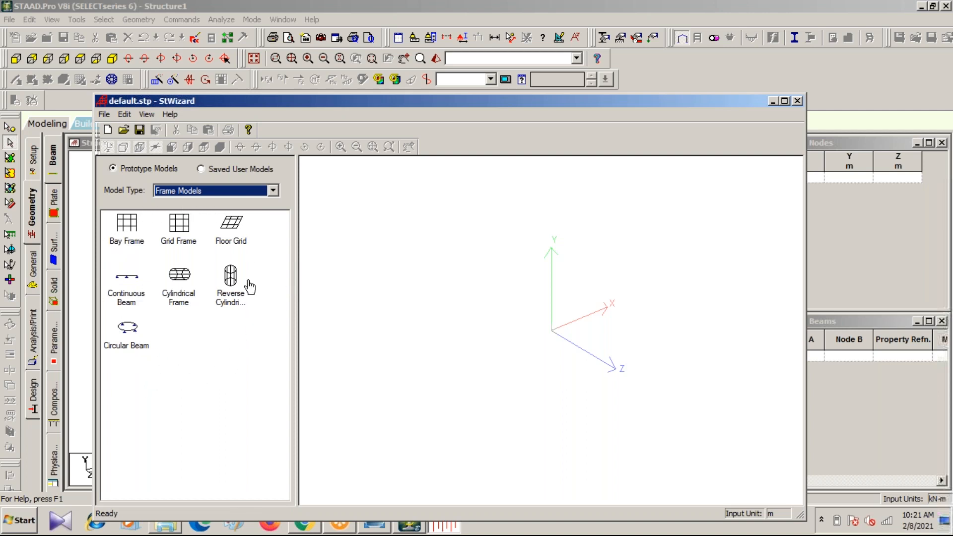
click(232, 244)
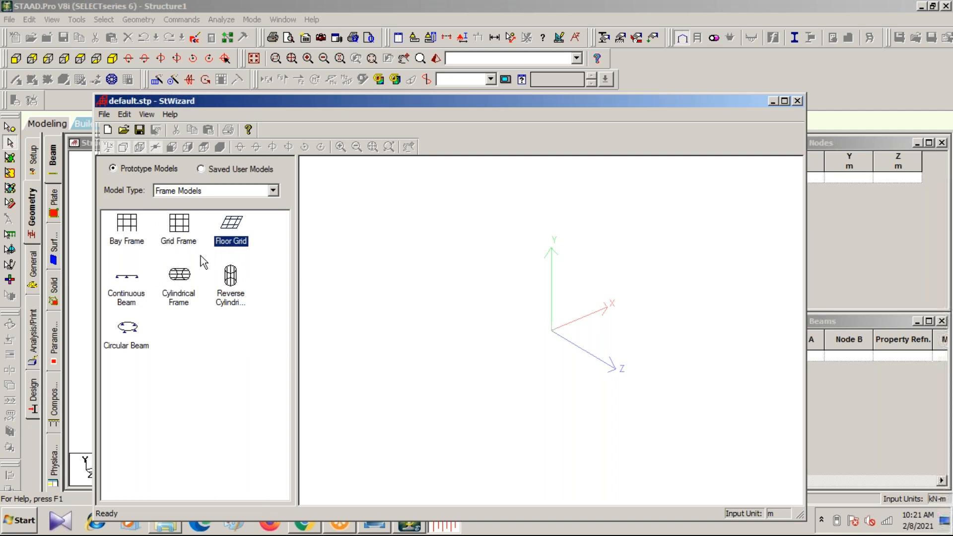
click(176, 242)
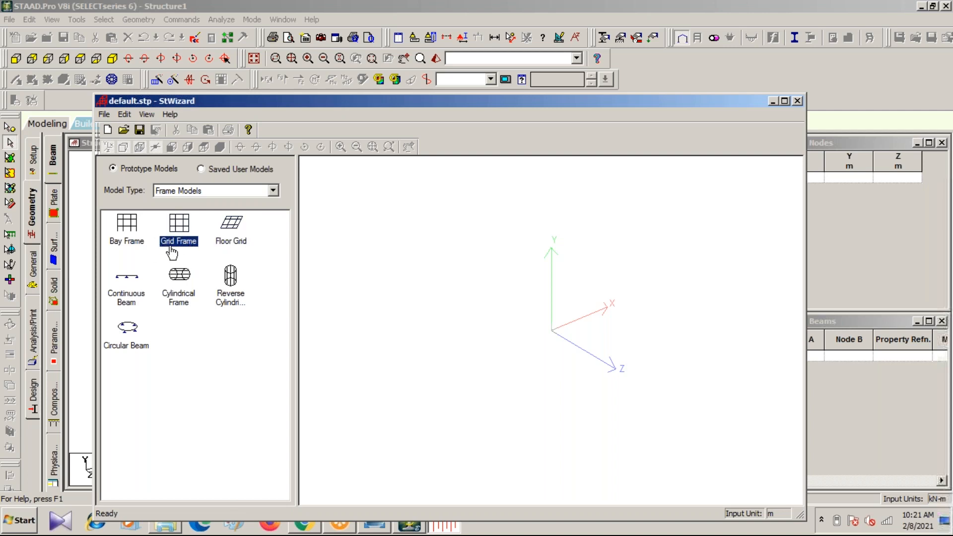
click(123, 251)
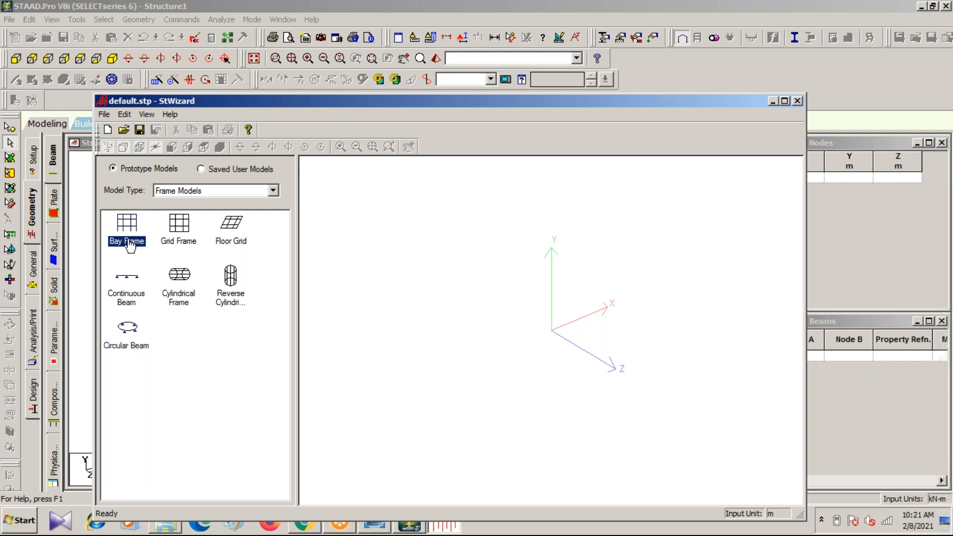
double_click(128, 240)
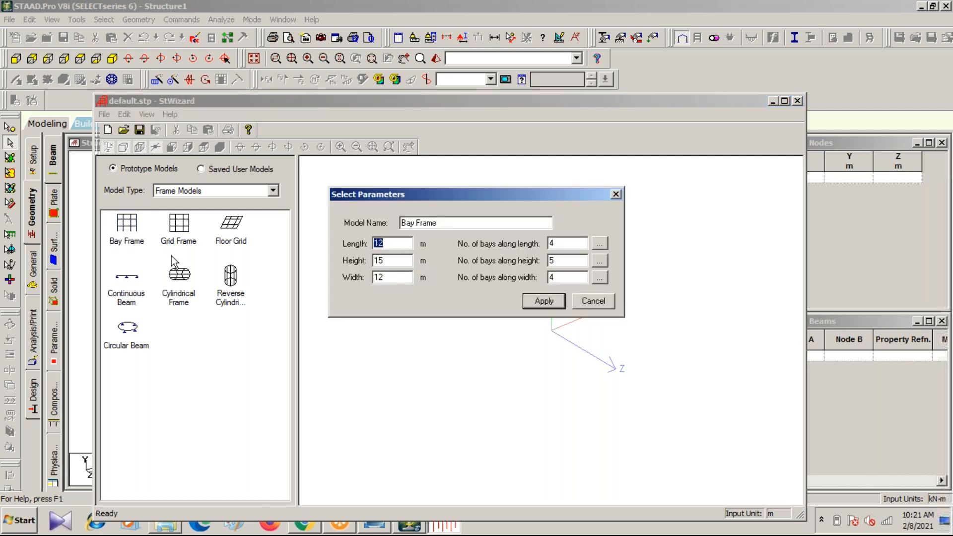
click(616, 194)
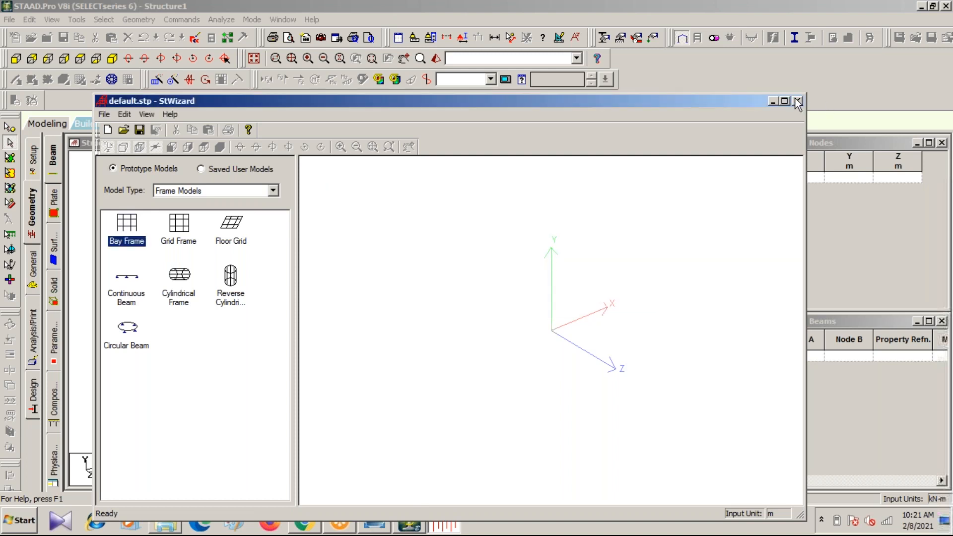
click(797, 101)
Check the bay spacings and storey heights on the frame drawing in Windows Photo Viewer, and return to STAAD.Pro.
click(378, 527)
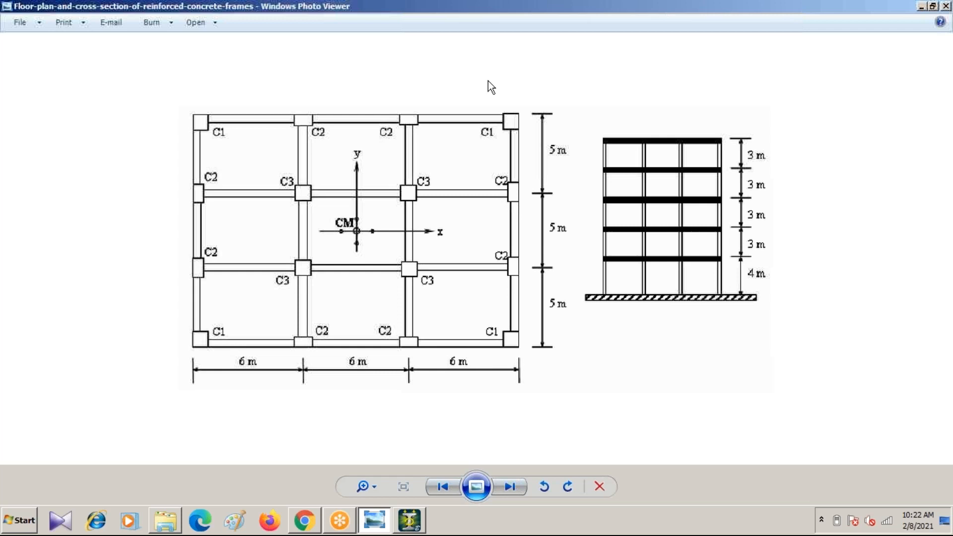
click(704, 54)
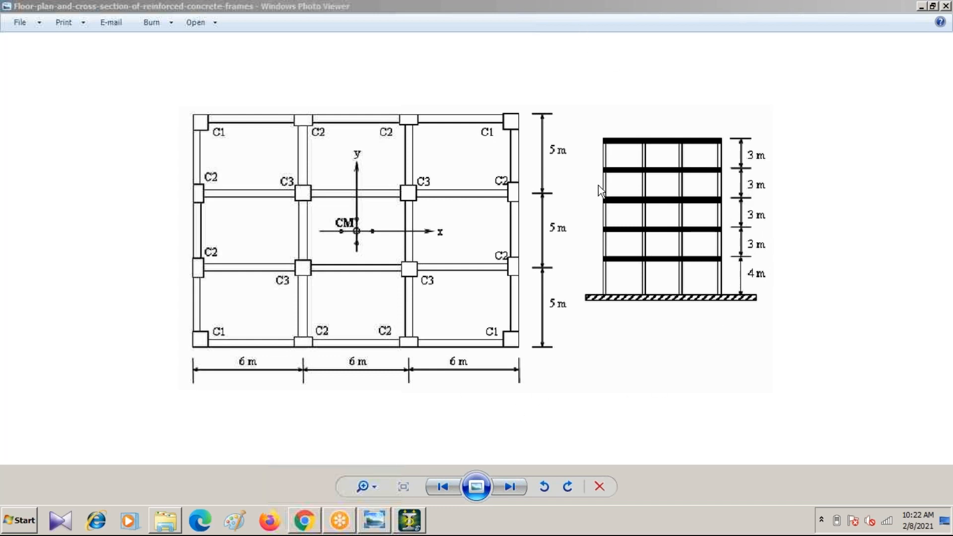
click(409, 520)
Start a Bay Frame prototype from the Frame Models in the Structure Wizard.
click(139, 19)
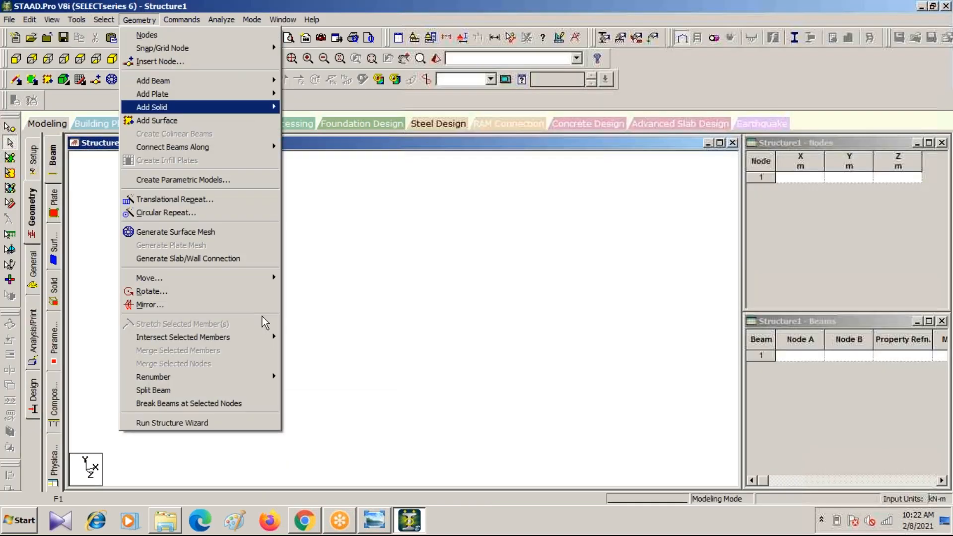
click(210, 423)
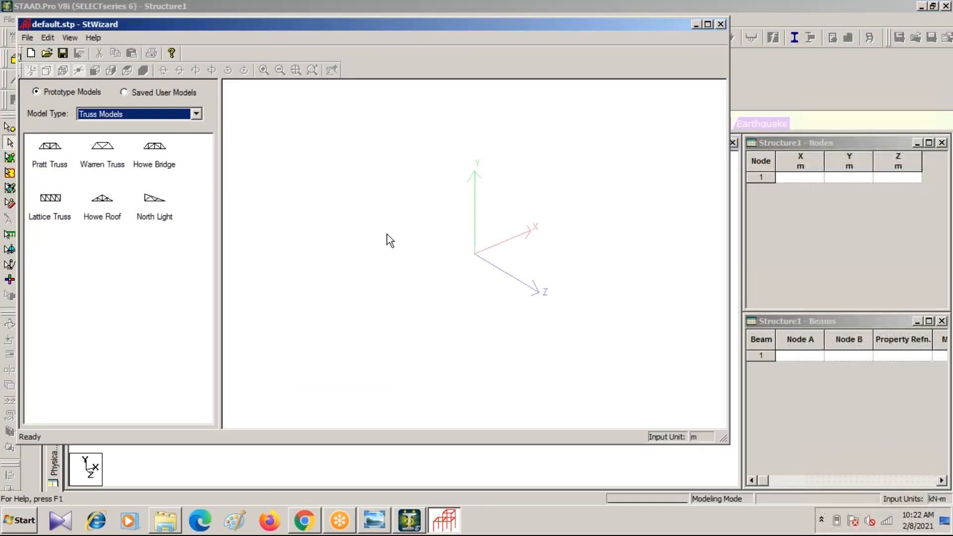
click(196, 114)
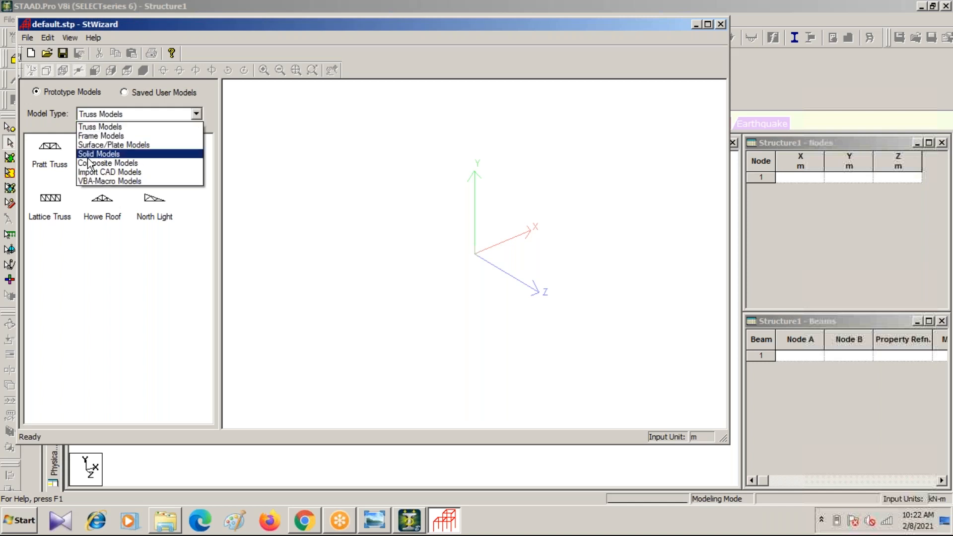
click(103, 136)
drag(49, 147, 478, 154)
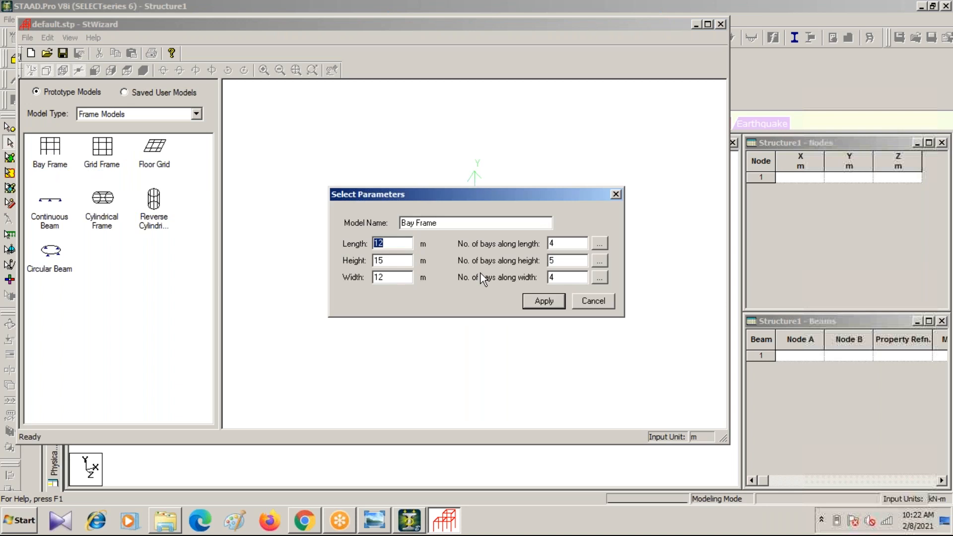
Set the bay frame to 15 m length with 3 bays, 18 m width with 6 bays, and 16 m height.
text(15)
double_click(551, 243)
text(3)
double_click(388, 278)
text(18)
double_click(562, 277)
text(6)
double_click(382, 260)
text(16)
Set the bays along the height to 4 m for the first and 3 m for the other four, and generate the frame.
click(599, 260)
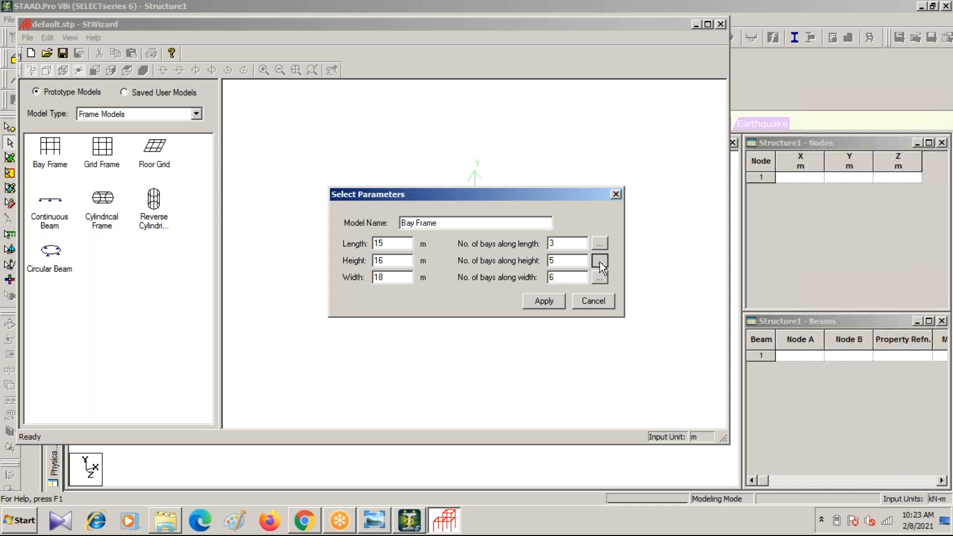
click(449, 222)
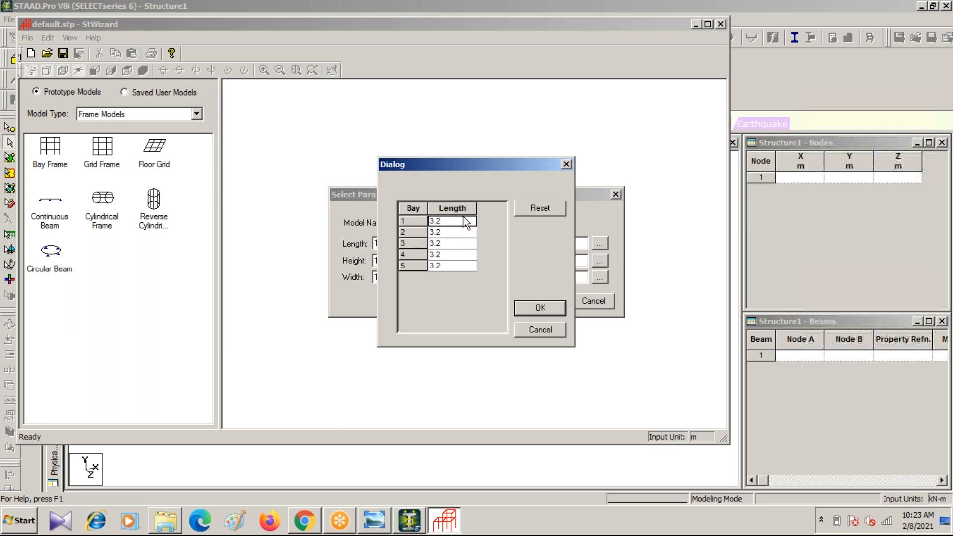
text(4)
key(Return)
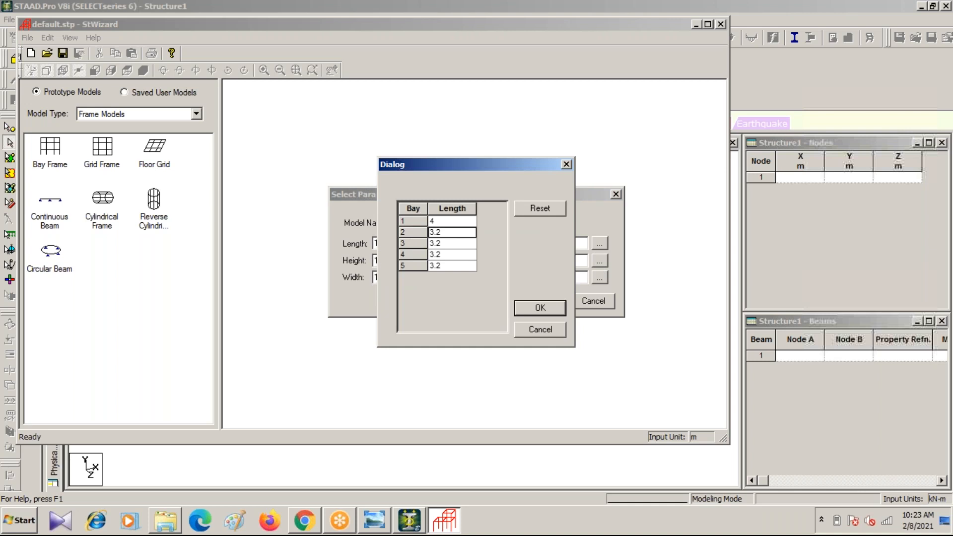
text(3)
key(Return)
text(3)
key(Return)
text(3)
key(Return)
text(3)
click(544, 306)
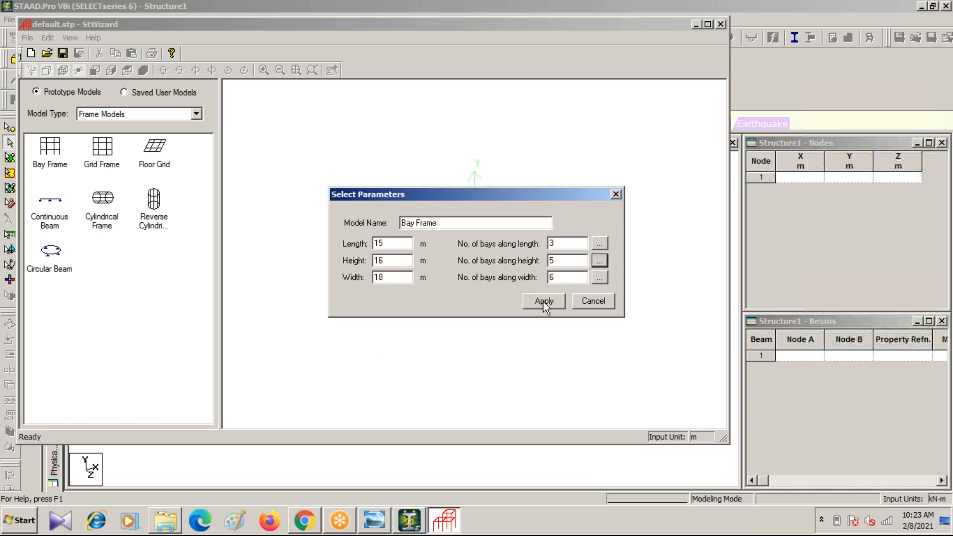
click(543, 301)
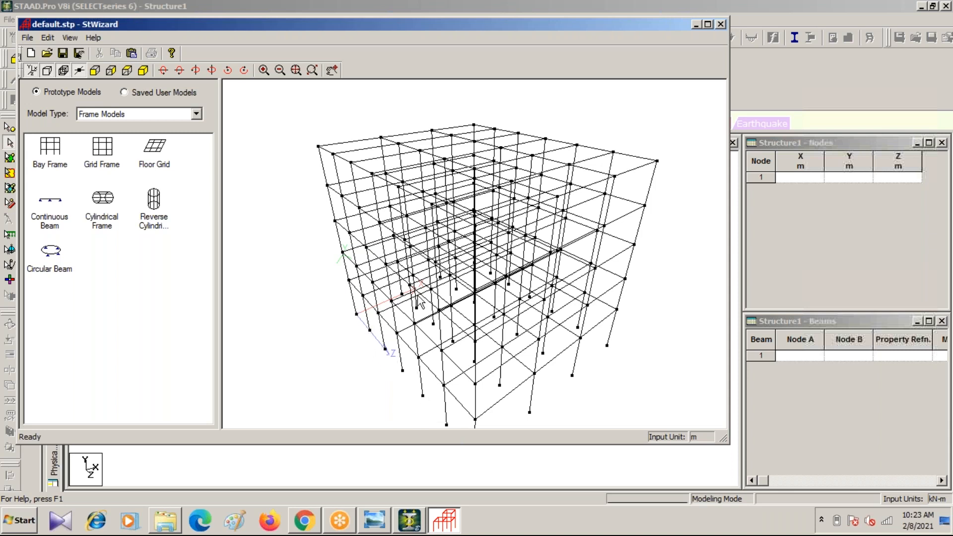
Change the number of bays along the bay frame's width to 3 and regenerate the model.
double_click(46, 163)
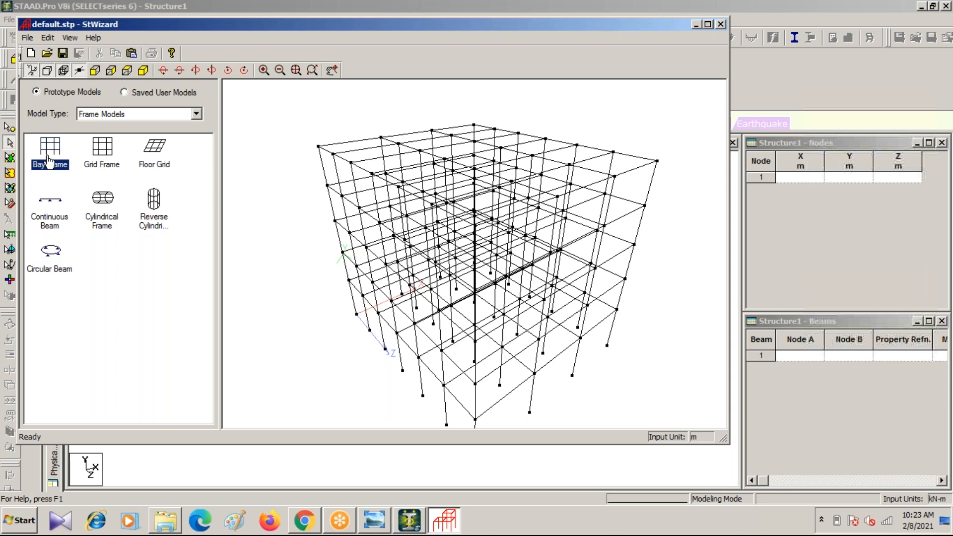
drag(557, 277, 525, 271)
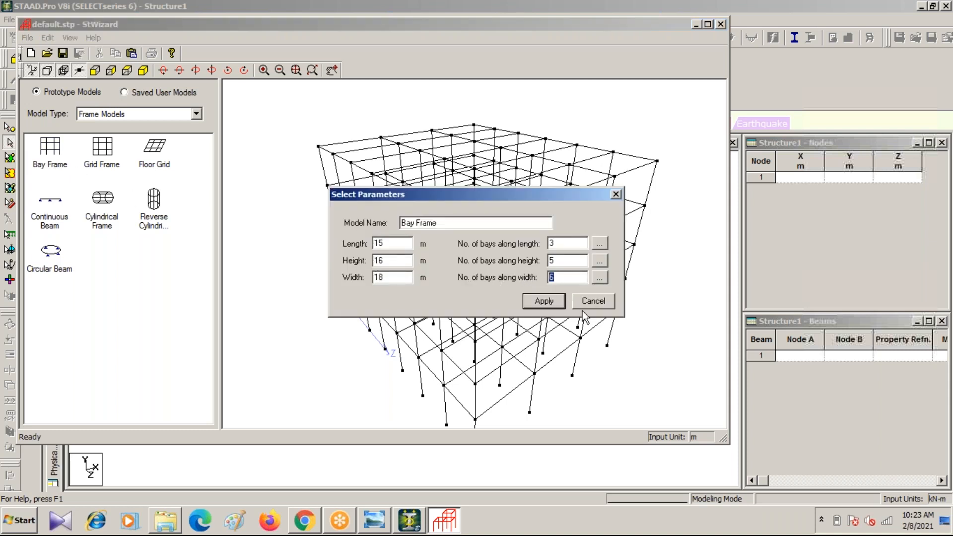
text(3)
click(598, 277)
click(527, 311)
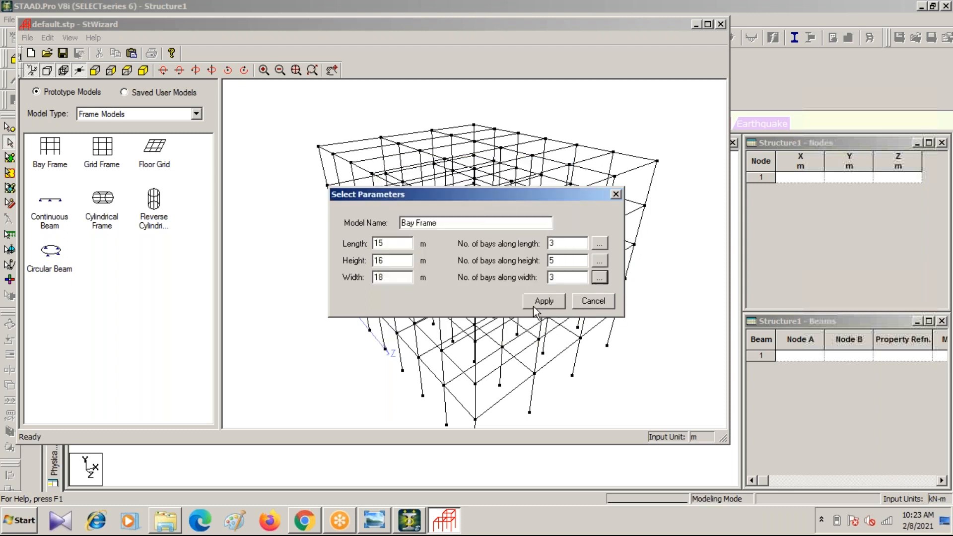
click(542, 301)
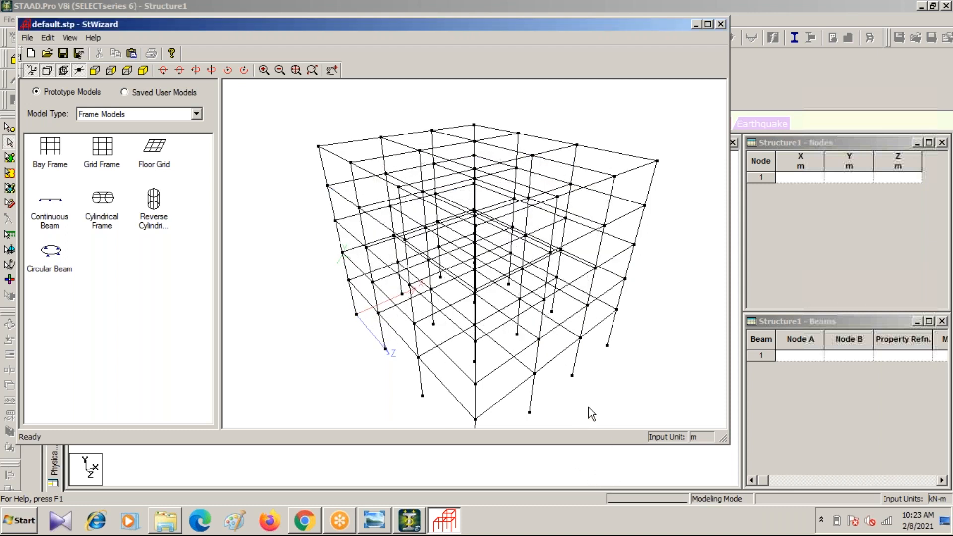
Transfer the bay frame from the wizard into the STAAD model at X, Y and Z offsets of 0 m.
click(132, 53)
click(523, 287)
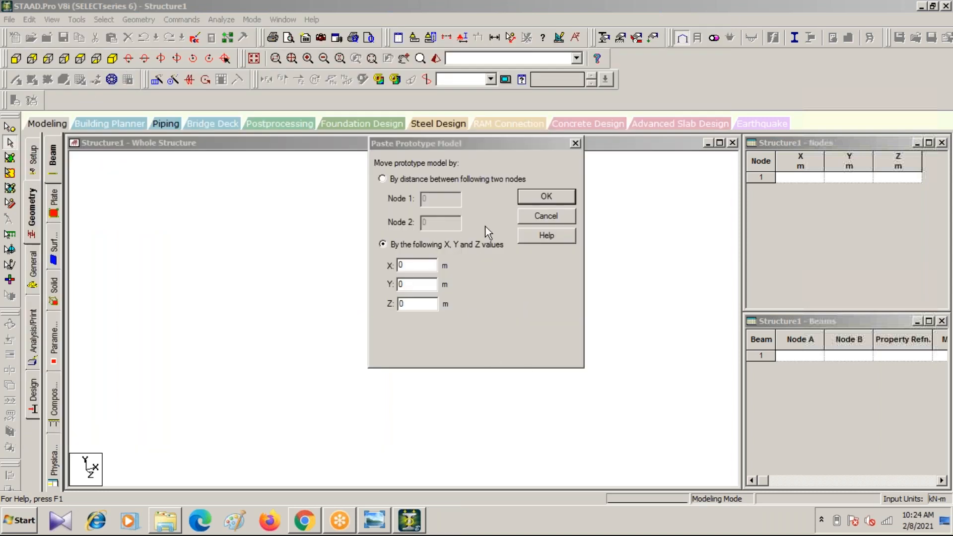
click(539, 195)
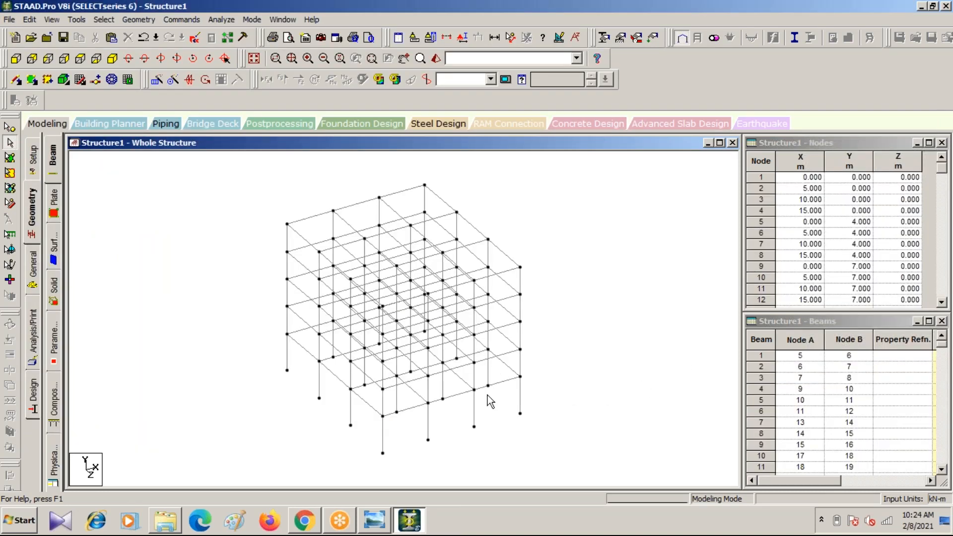
Measure the three bay spacings between the column base nodes along the frame's front length with node-to-node distances.
click(510, 38)
click(384, 453)
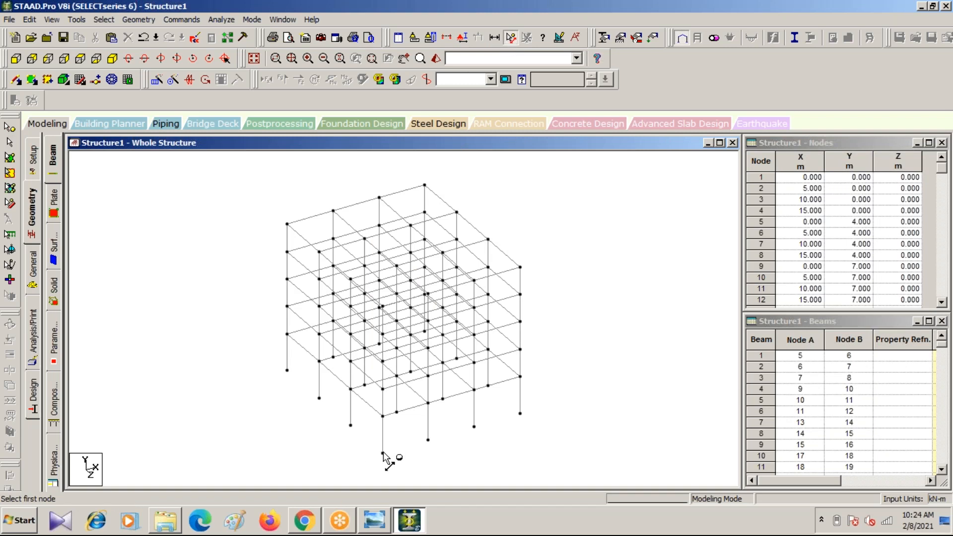
click(428, 440)
click(428, 440)
click(474, 427)
click(520, 413)
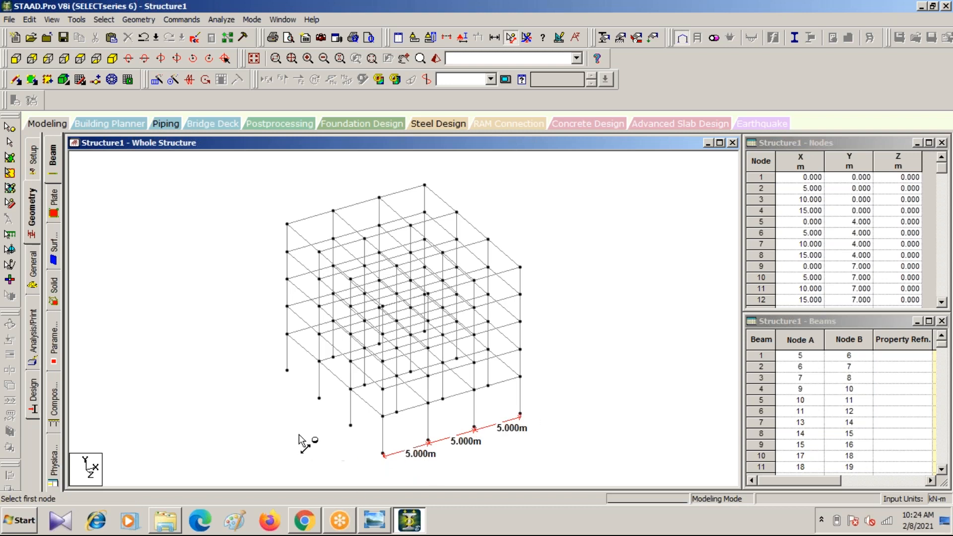
Measure the three bay spacings between the base nodes along the frame's width, accepting the auto save of the file.
click(287, 370)
click(319, 398)
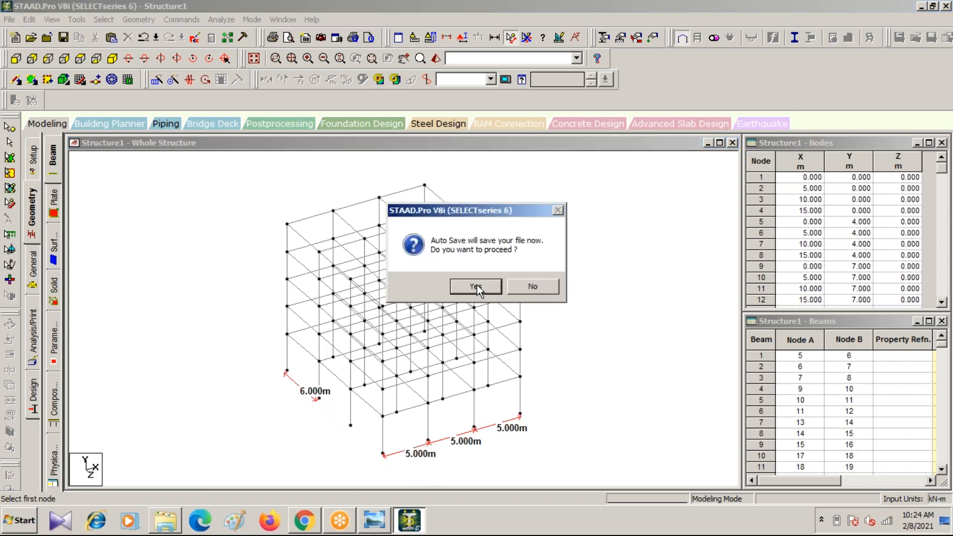
click(479, 286)
click(388, 277)
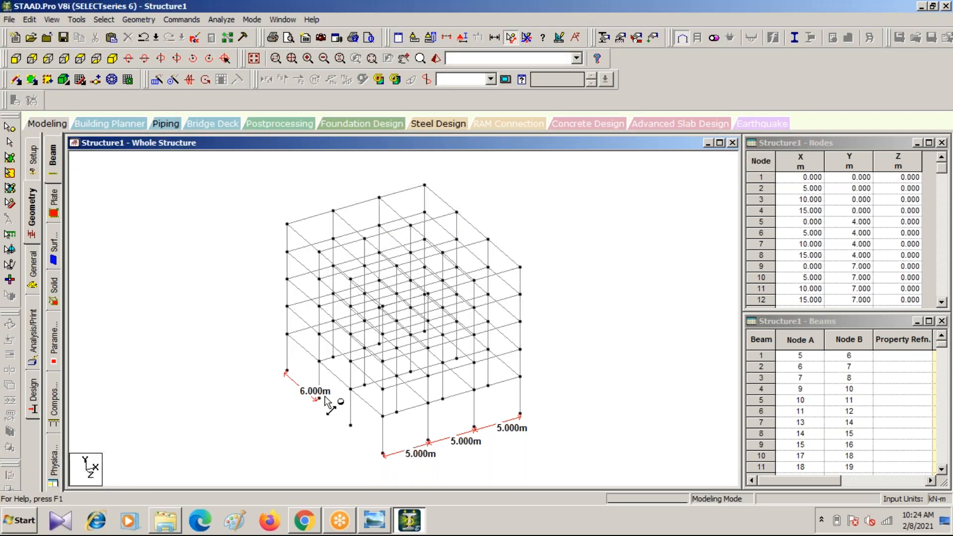
click(320, 398)
click(351, 425)
click(351, 425)
click(382, 453)
Measure the height of each of the five storeys along the corner column from its base to the roof.
click(287, 371)
click(287, 333)
click(287, 334)
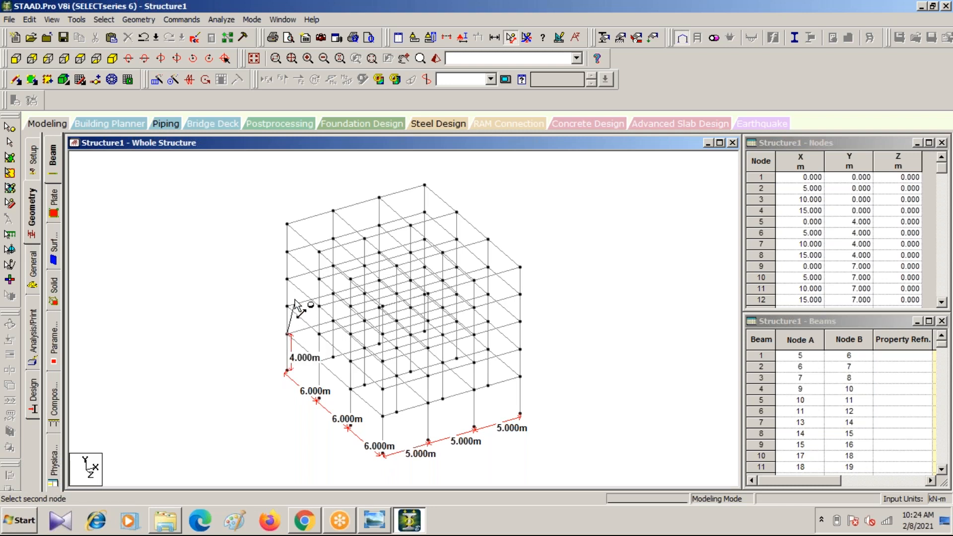
click(287, 305)
click(287, 306)
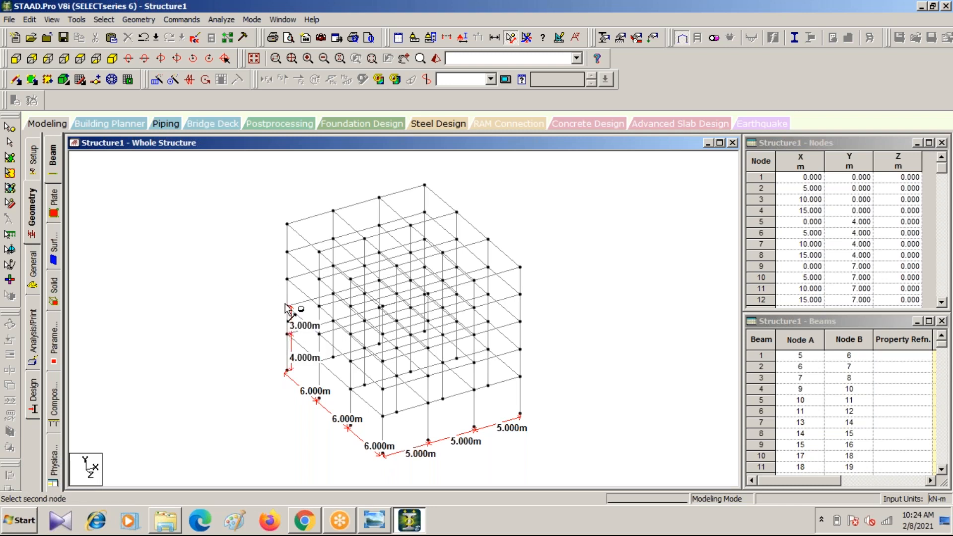
click(287, 279)
click(288, 280)
click(287, 252)
click(287, 252)
click(287, 224)
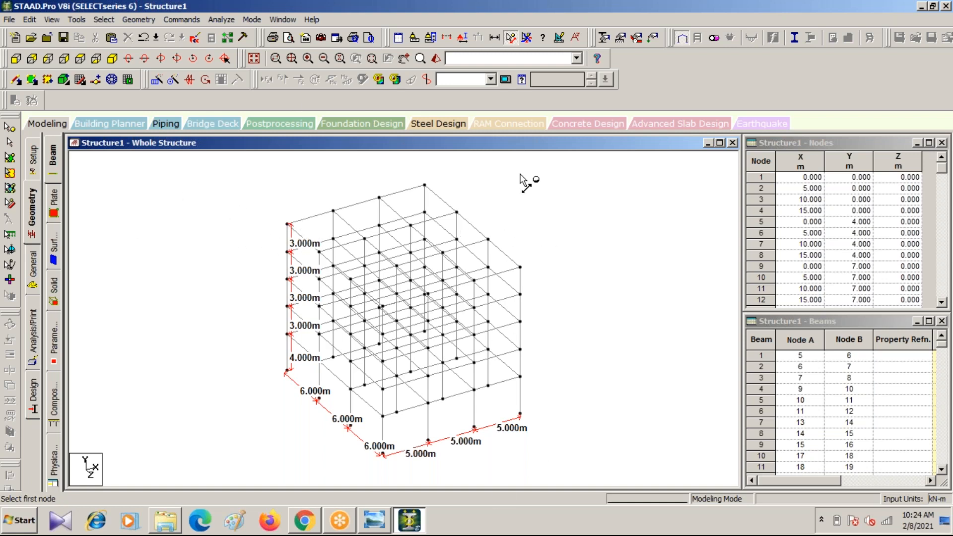
Clear the node-to-node distance dimensions from the whole structure view.
click(526, 37)
scroll(230, 338, up, 2)
scroll(226, 322, down, 1)
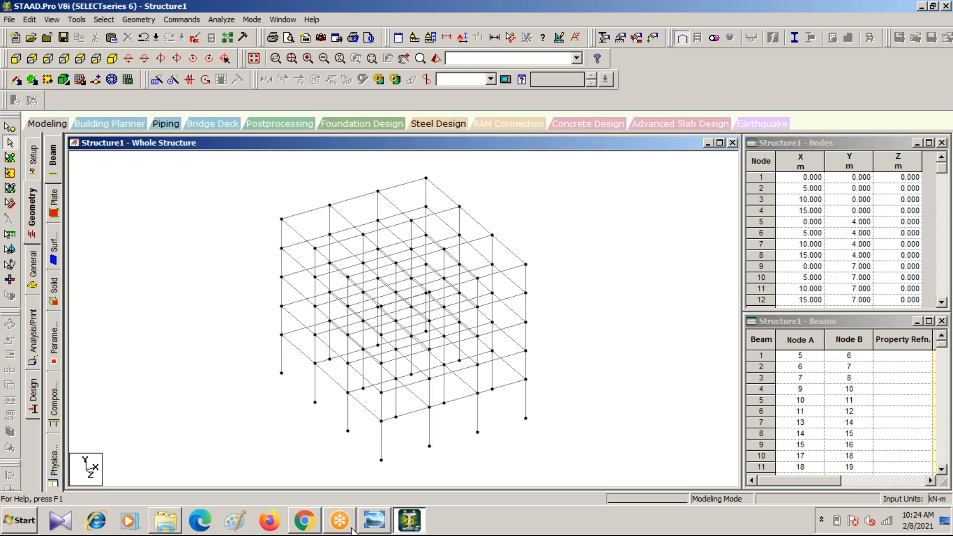
mouse_move(350, 528)
click(679, 37)
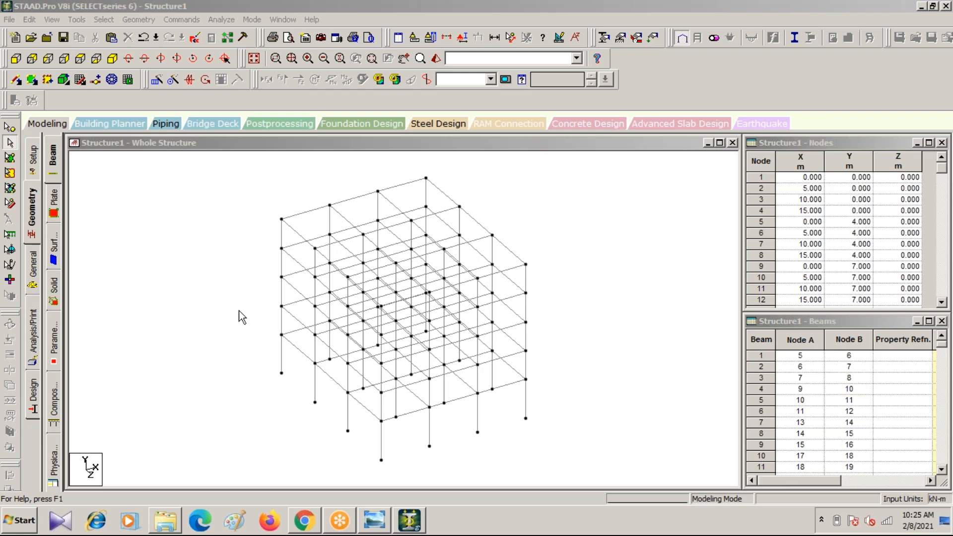
Define a rectangular concrete section property with YD 0.4 m and ZD 0.3 m.
click(29, 277)
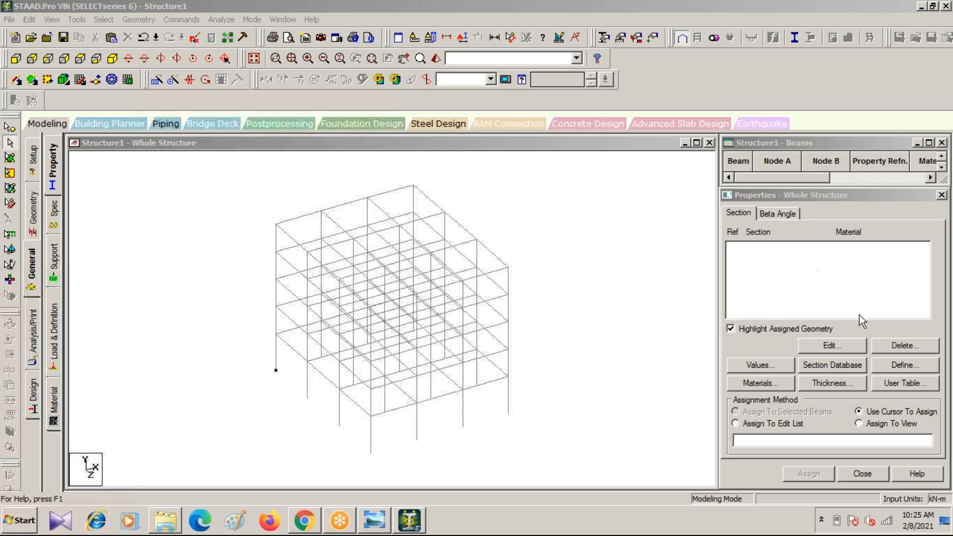
click(901, 365)
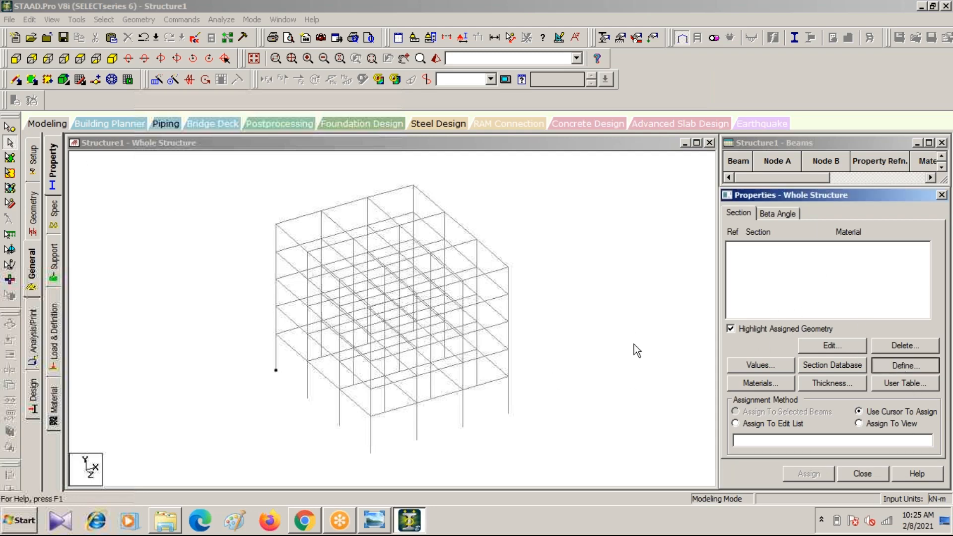
click(274, 149)
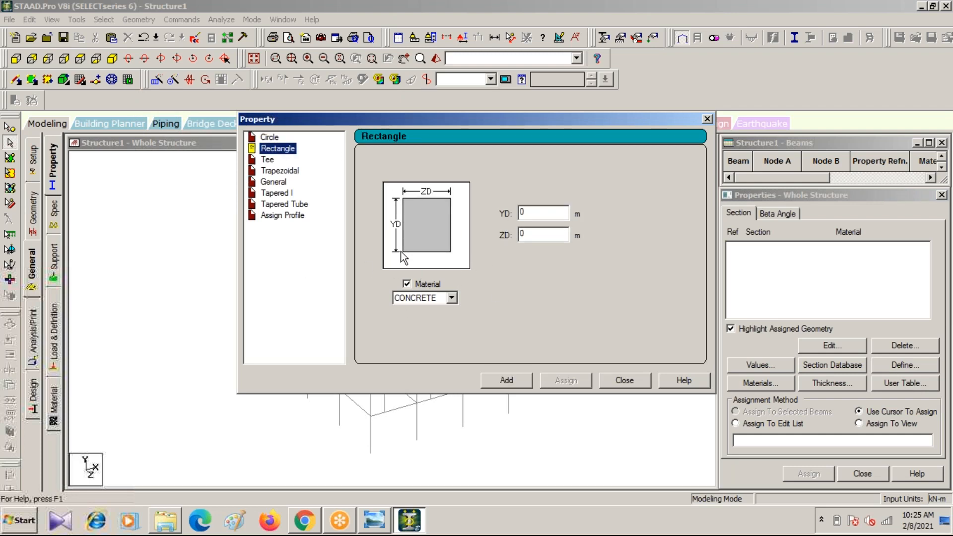
double_click(533, 212)
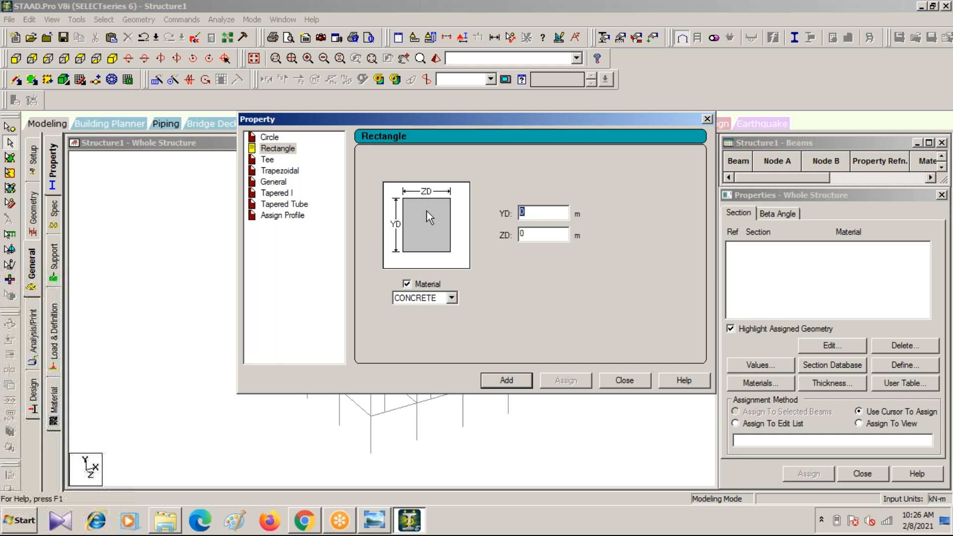
text(.4)
double_click(538, 231)
text(.3)
click(506, 380)
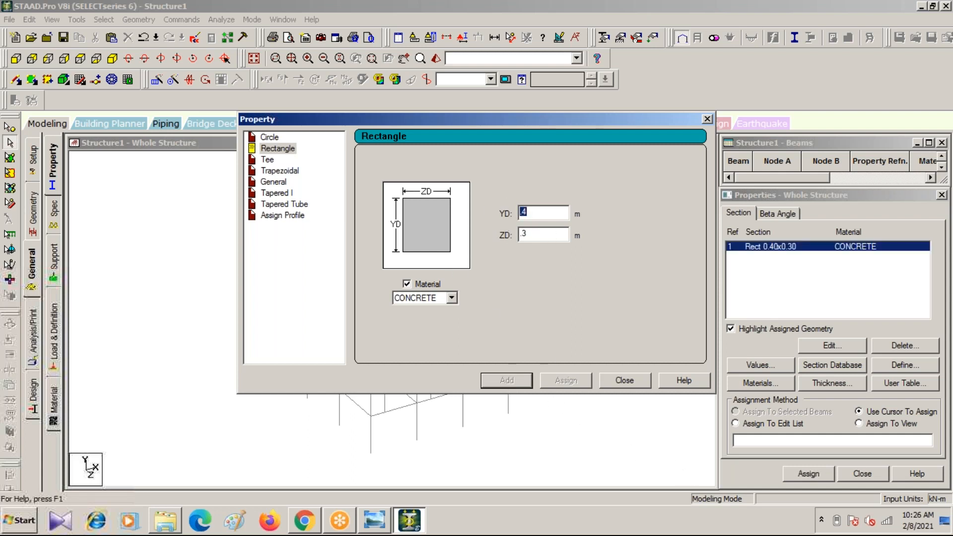
Add a second rectangular concrete section with YD 0.3 m and ZD 0.3 m, and finish defining properties.
text(.3)
click(499, 380)
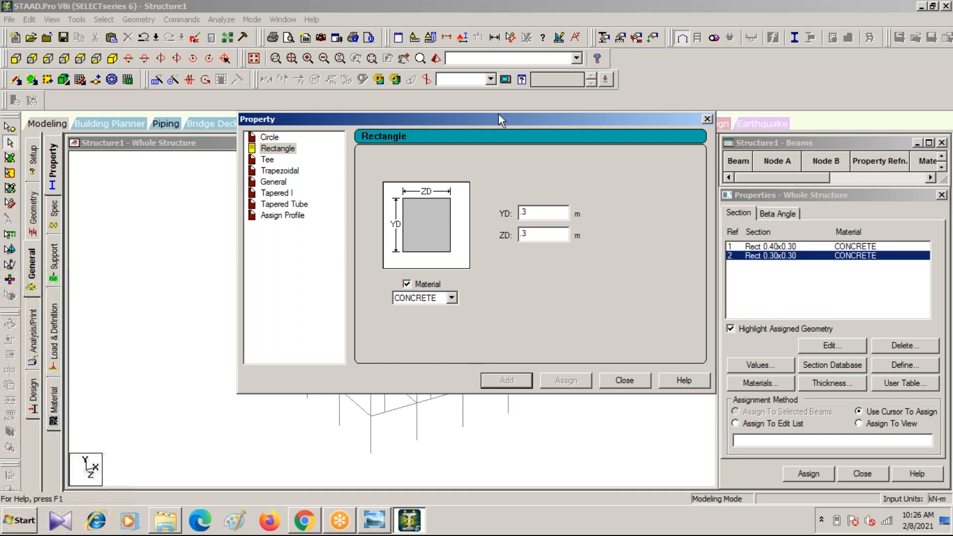
click(708, 119)
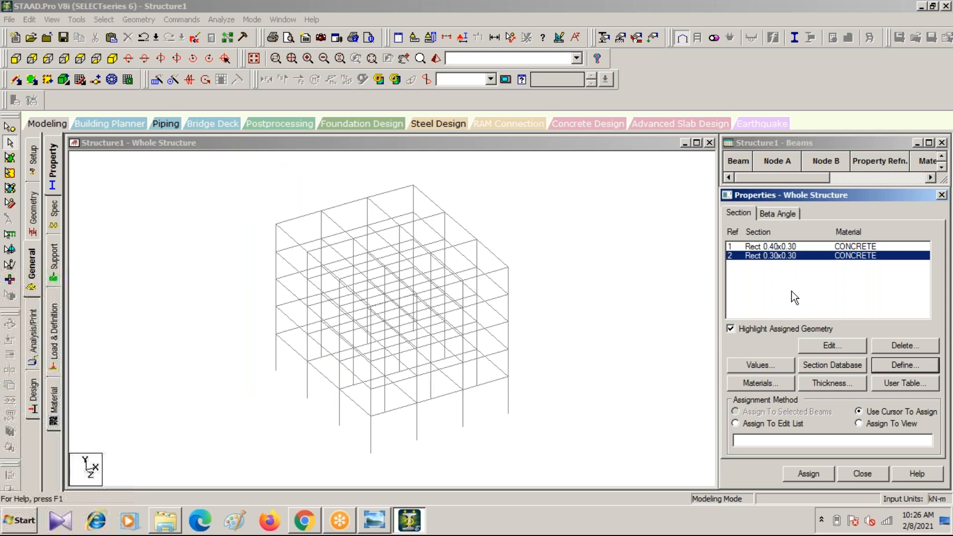
Assign the Rect 0.40x0.30 concrete section to all columns, selecting the members parallel to Y.
click(769, 247)
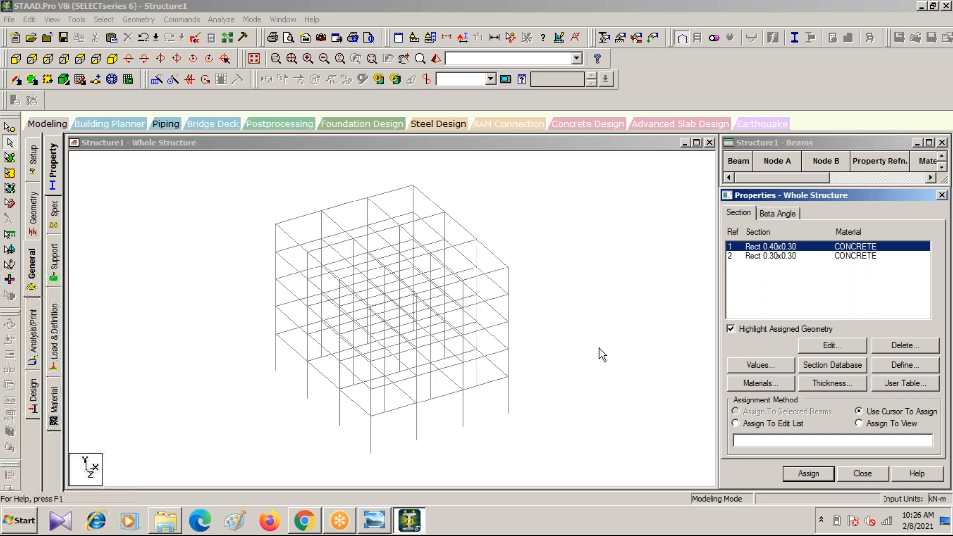
click(414, 474)
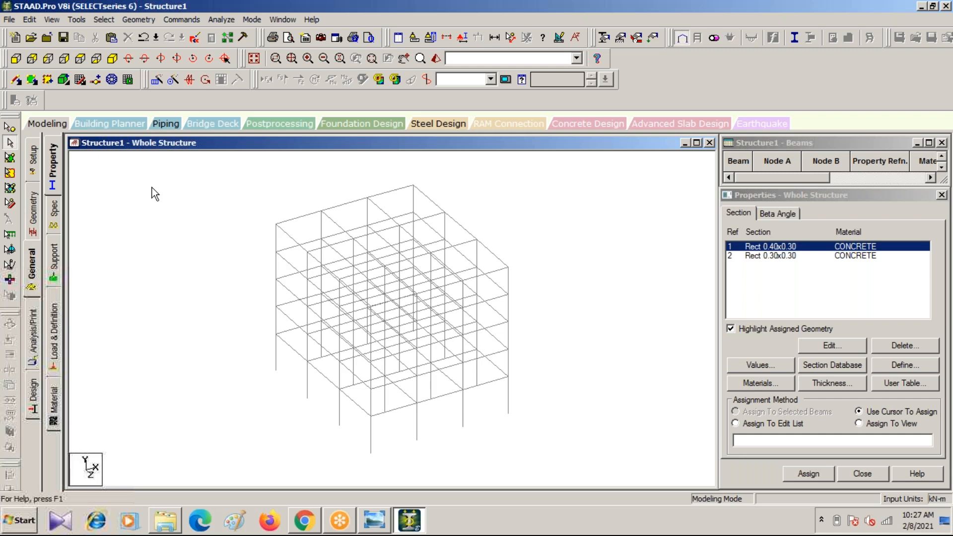
click(769, 248)
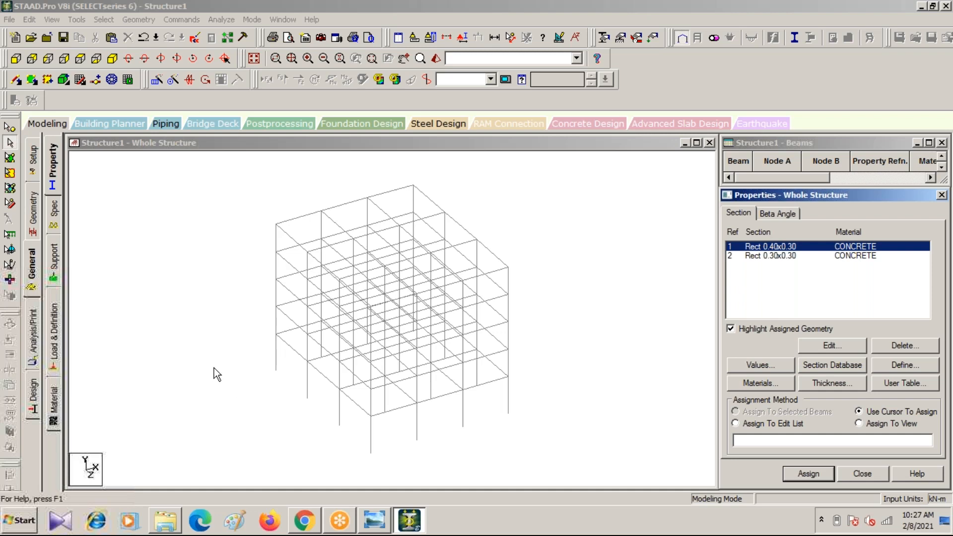
click(171, 270)
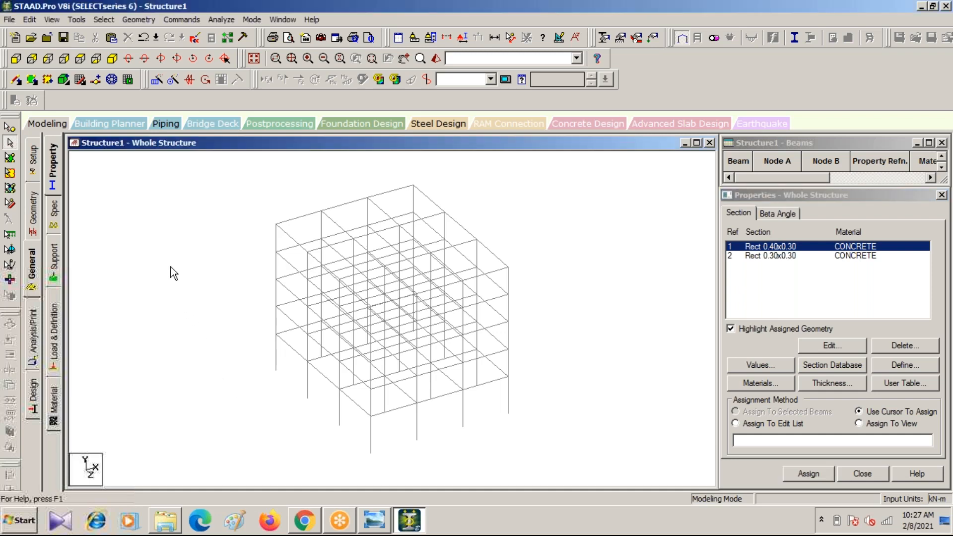
click(675, 28)
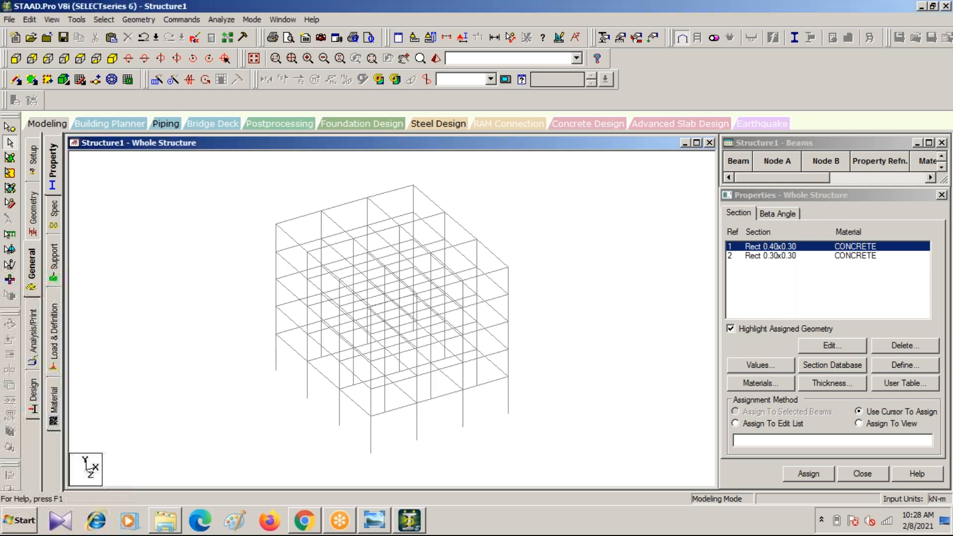
click(103, 21)
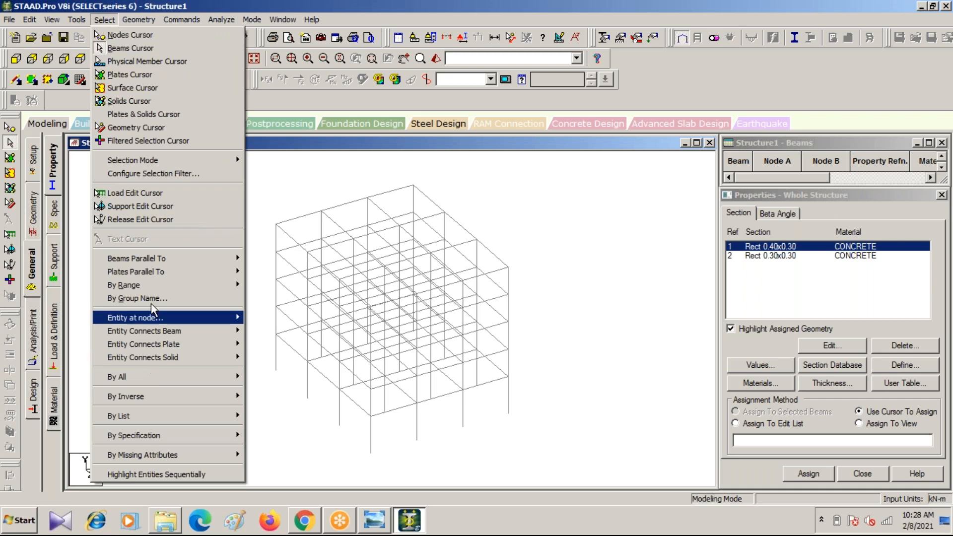
mouse_move(153, 261)
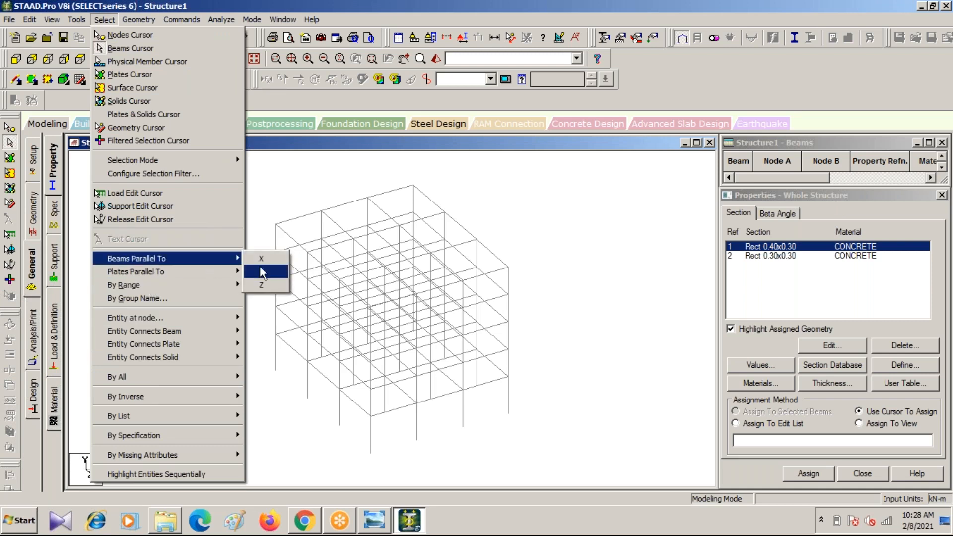
click(260, 268)
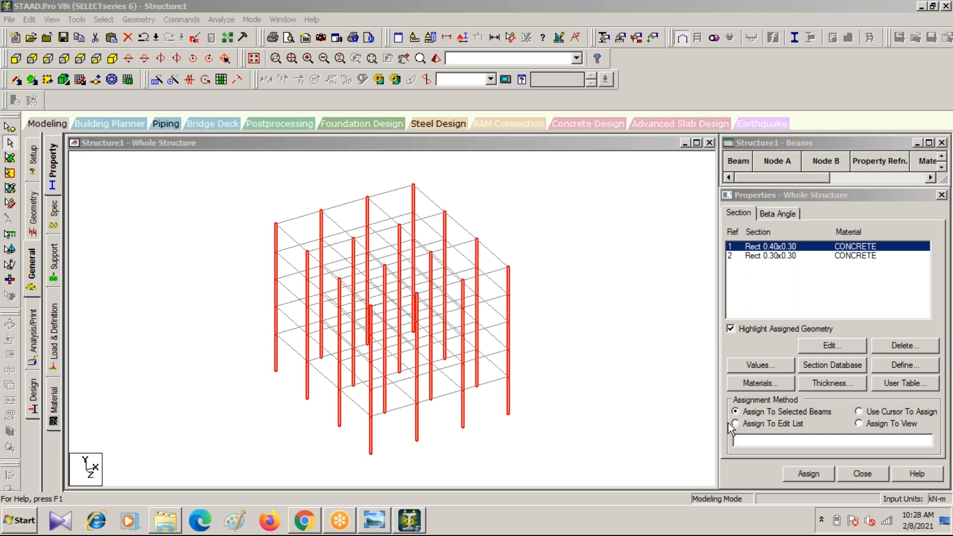
click(809, 473)
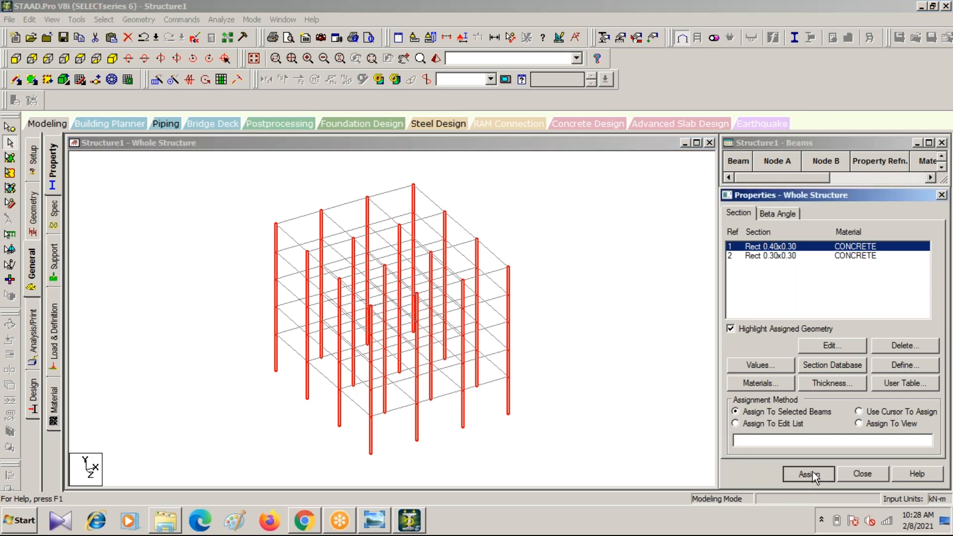
click(861, 373)
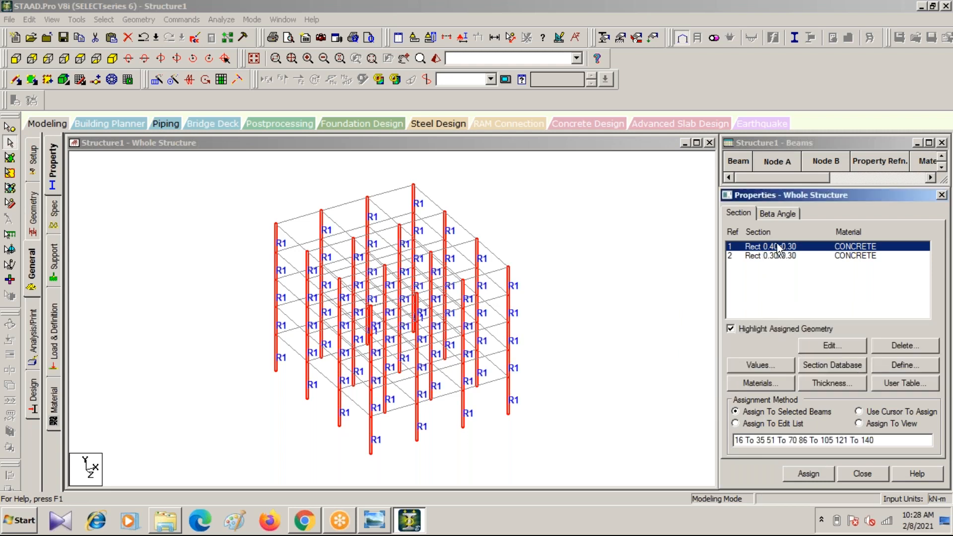
Assign the Rect 0.30x0.30 concrete section to all beams parallel to X and Z, accepting the auto save of the file.
click(790, 255)
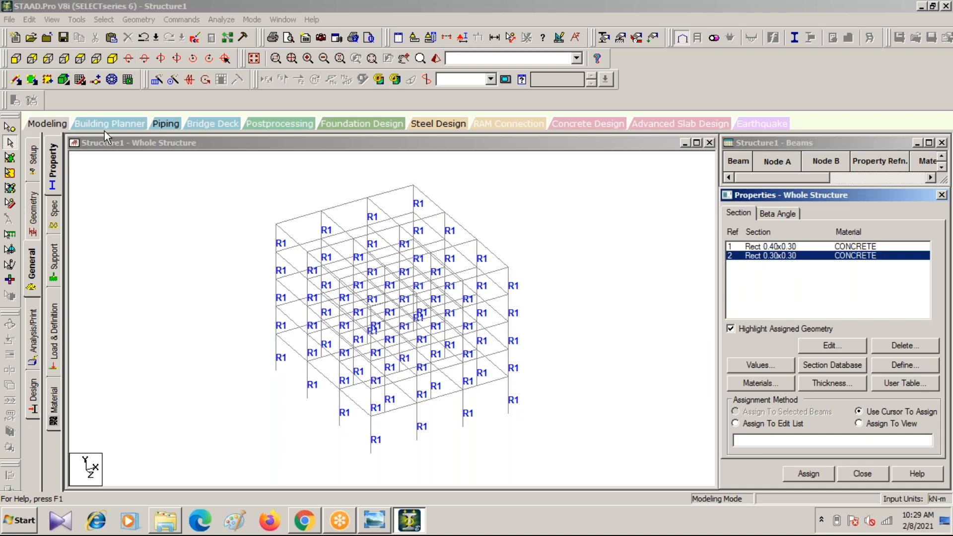
click(147, 216)
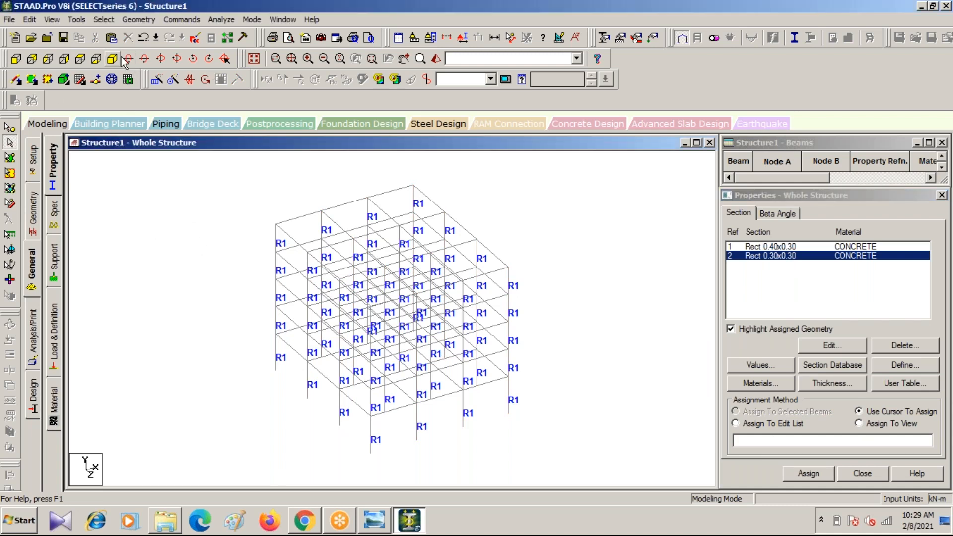
click(148, 19)
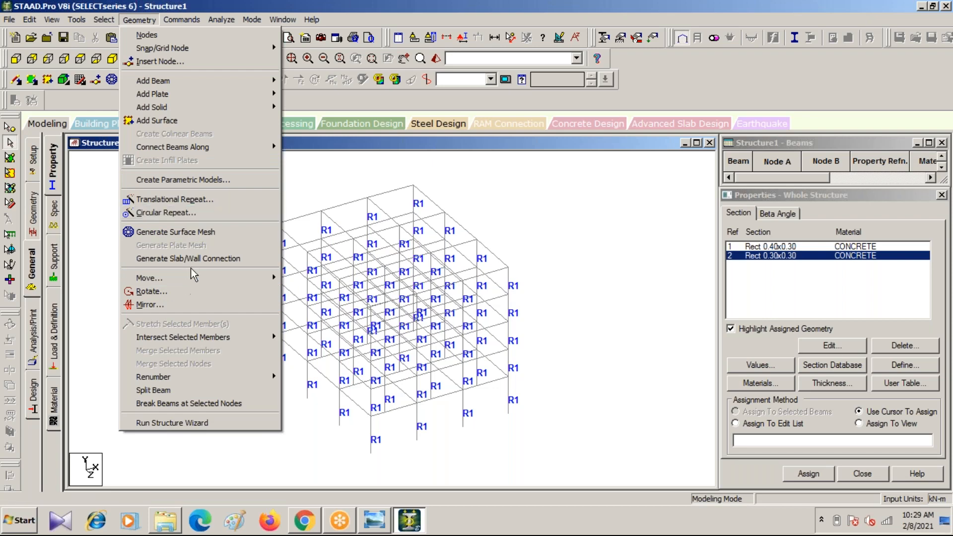
mouse_move(104, 19)
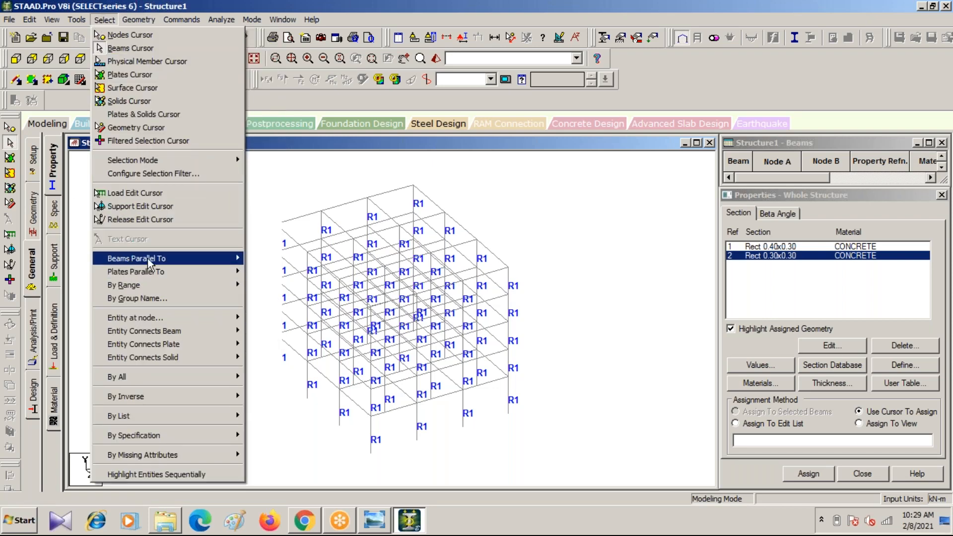
mouse_move(149, 258)
click(276, 265)
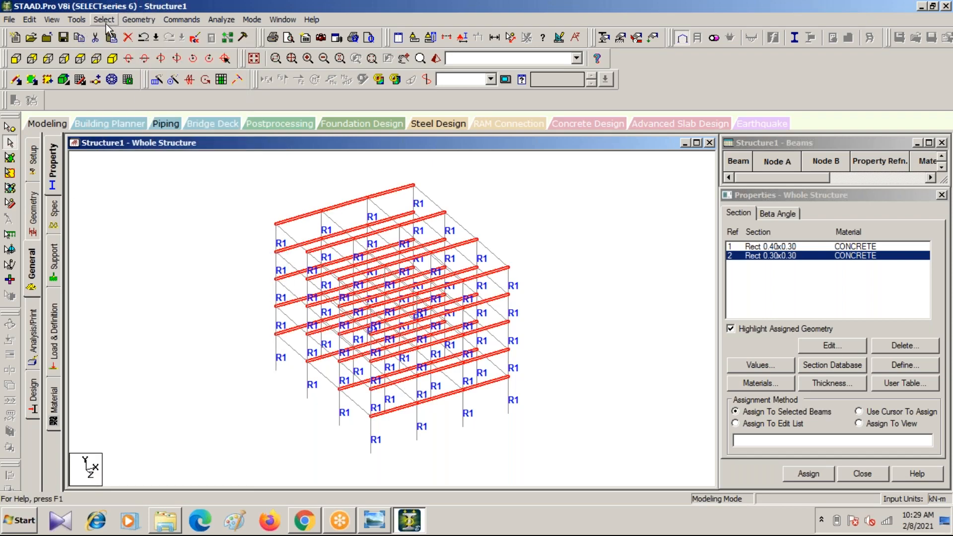
click(105, 20)
mouse_move(164, 261)
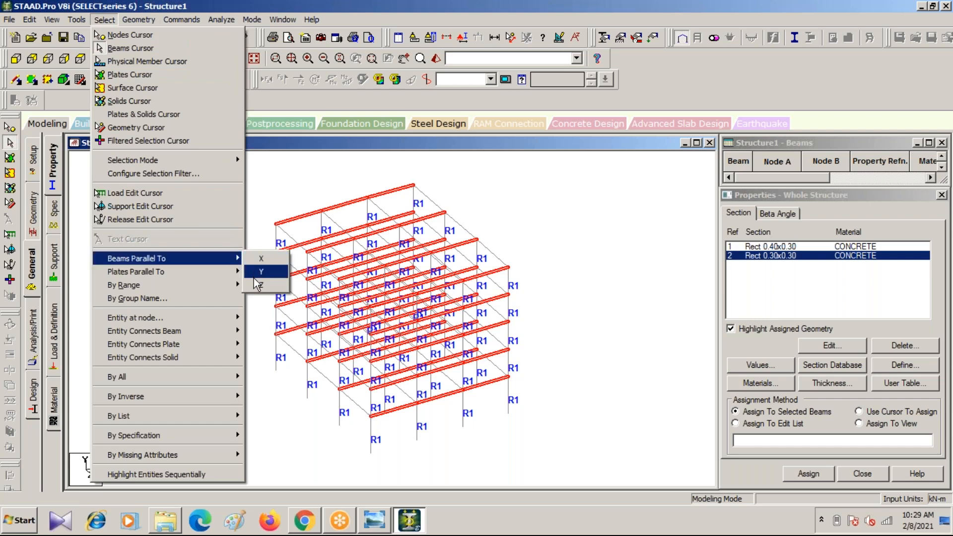
click(254, 282)
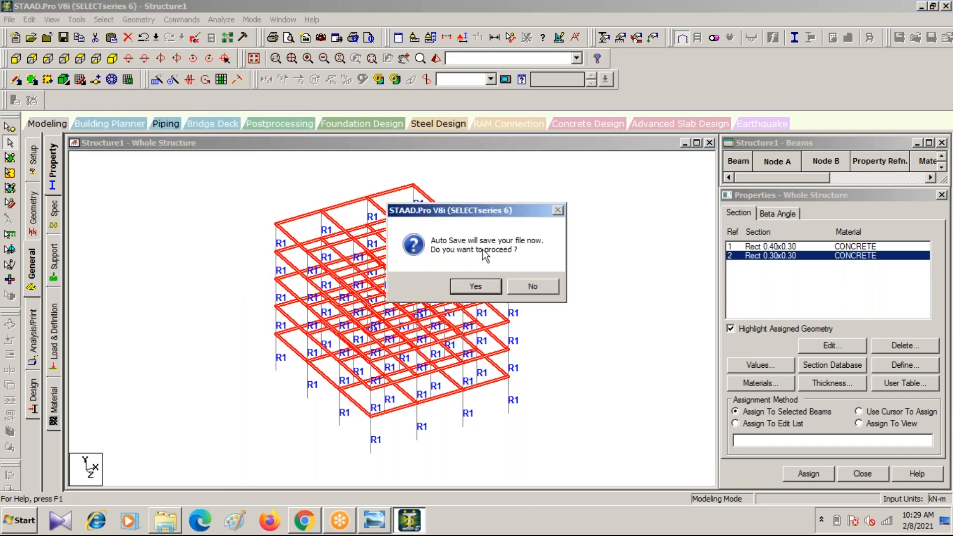
click(474, 286)
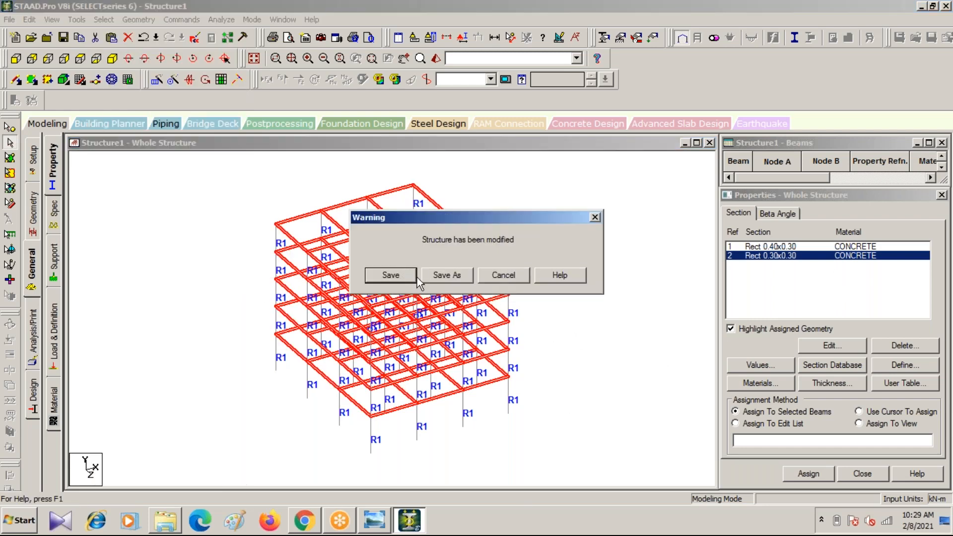
click(388, 274)
click(818, 473)
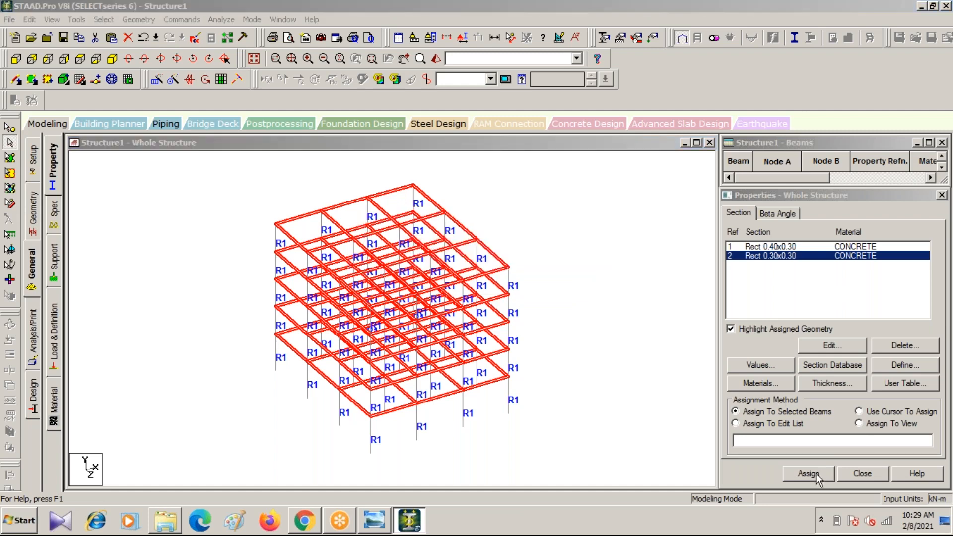
click(854, 373)
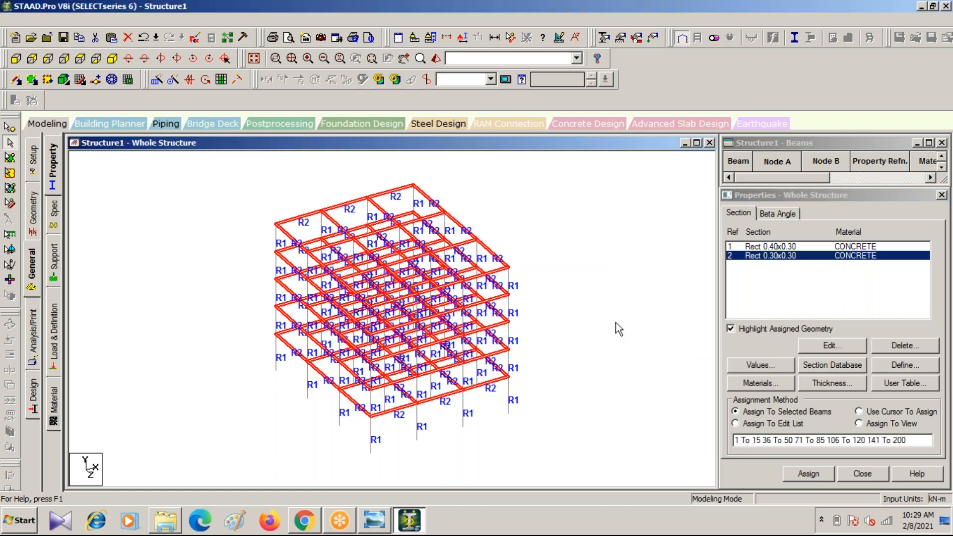
Examine the frame's assigned sections in a 3D rendered view from another angle, and close that view.
click(435, 58)
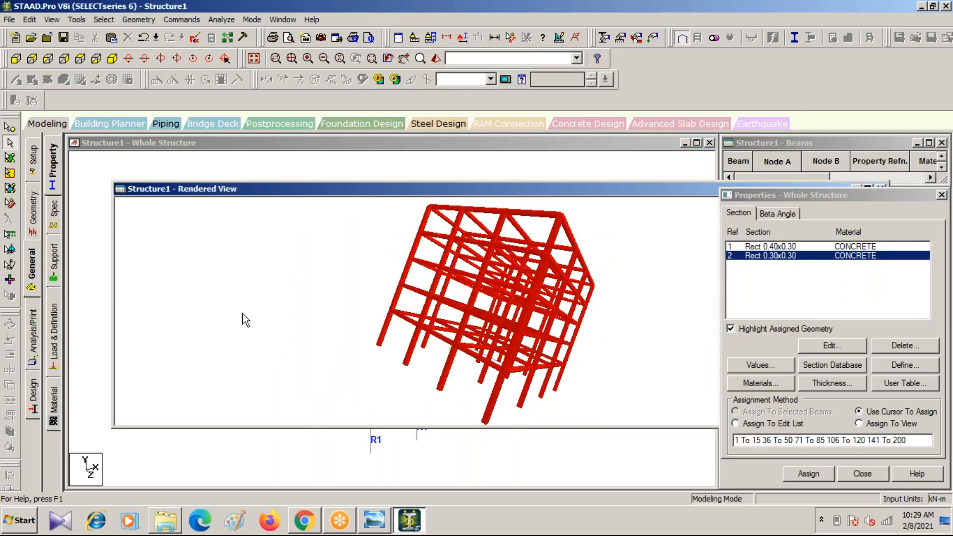
drag(242, 313, 499, 58)
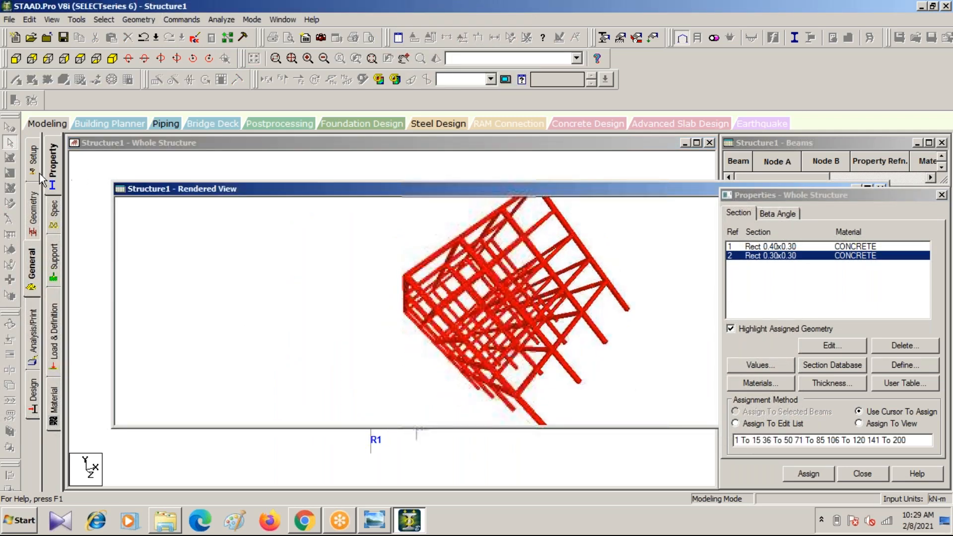
drag(677, 187, 674, 223)
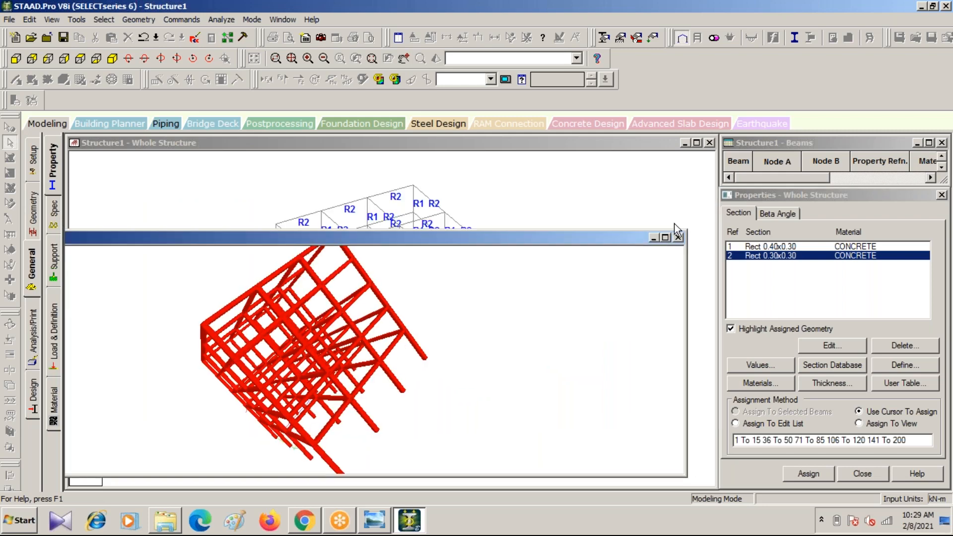
click(678, 238)
Create a new support definition of the default type and select it for assignment.
click(54, 270)
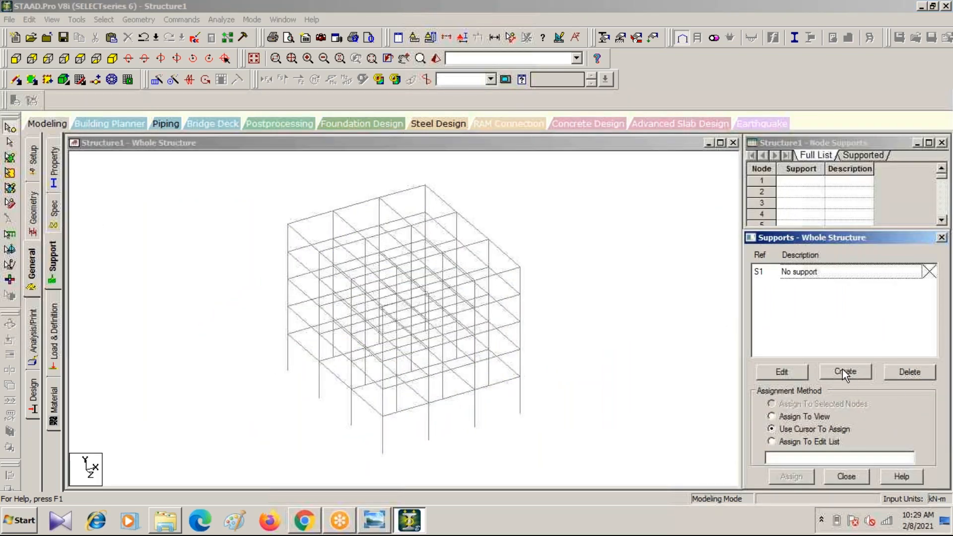
click(843, 371)
click(749, 489)
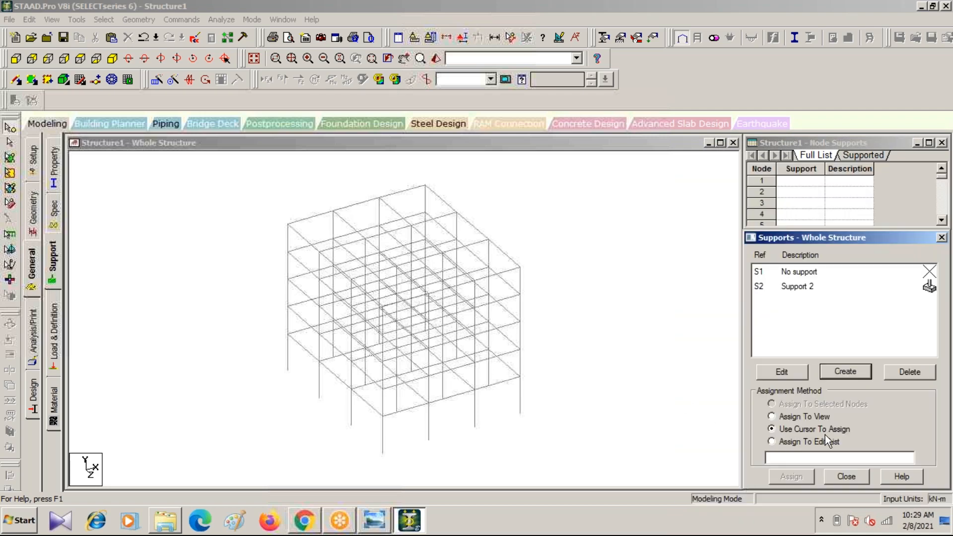
click(799, 287)
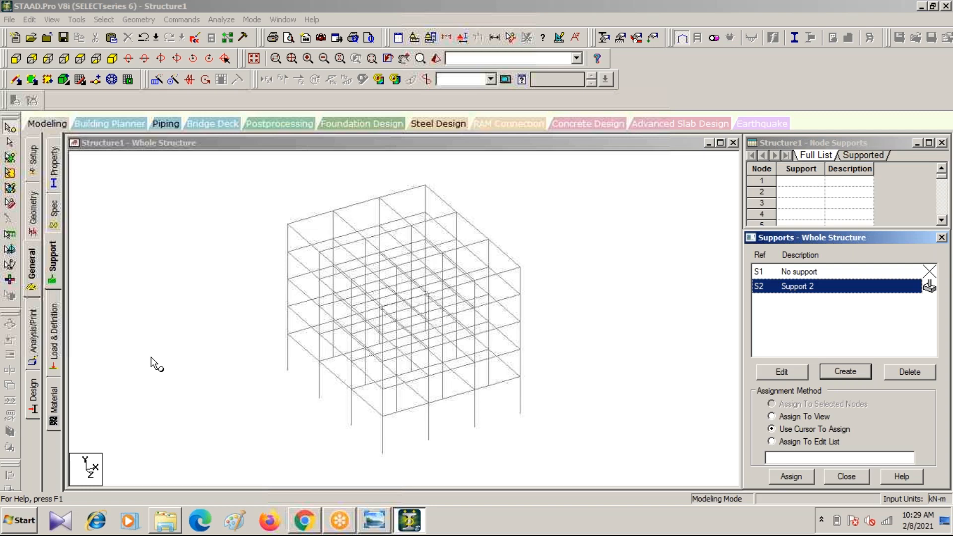
Assign the Support 2 definition to all column base nodes, selecting the bottom row of nodes in the front view.
click(13, 61)
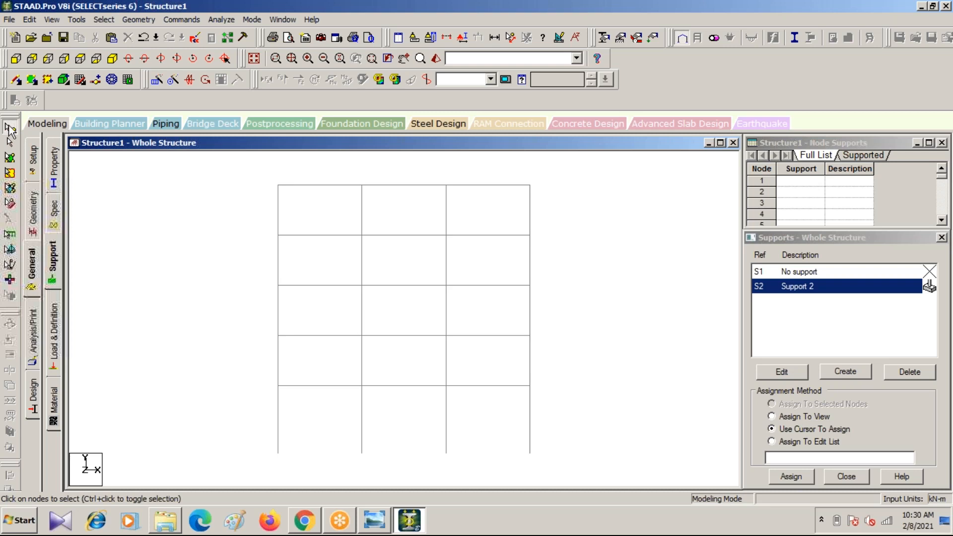
drag(255, 434, 588, 464)
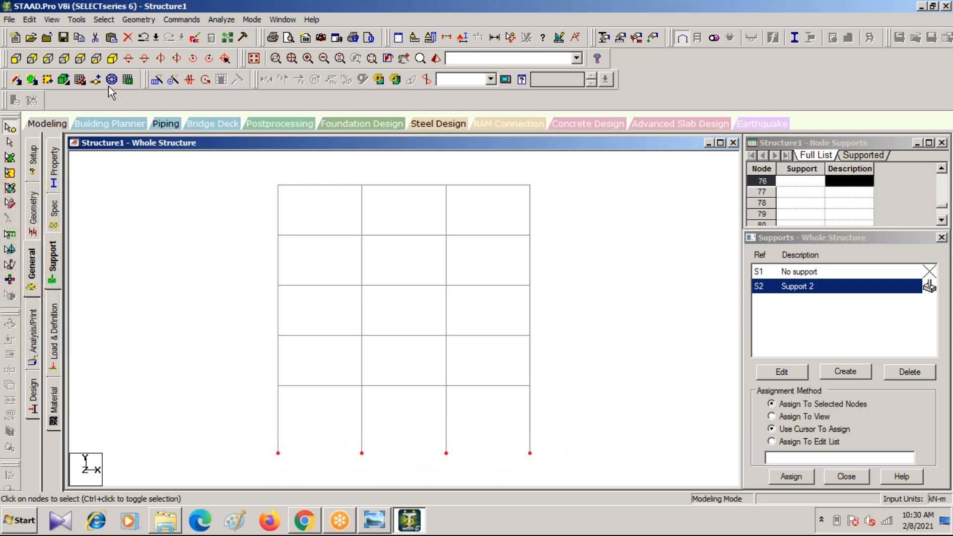
click(112, 58)
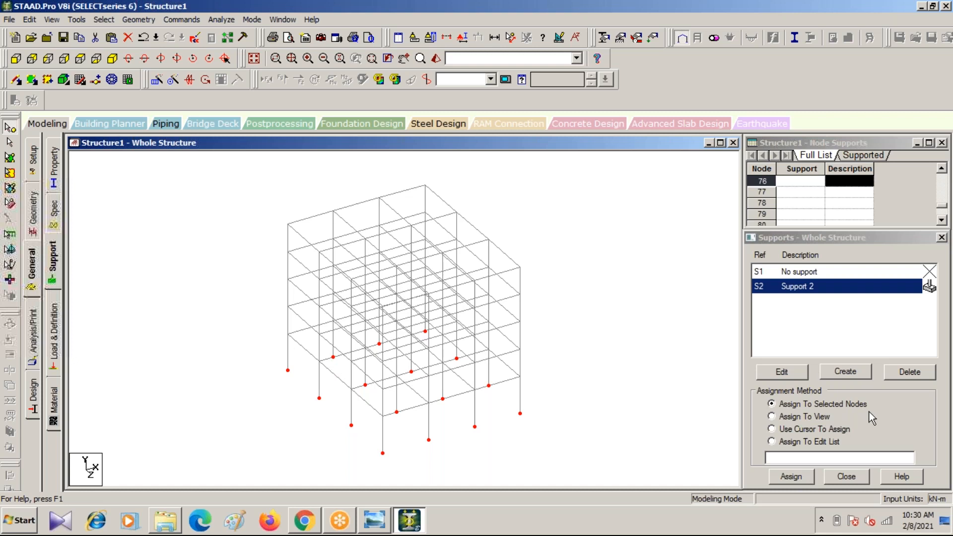
click(791, 477)
click(792, 394)
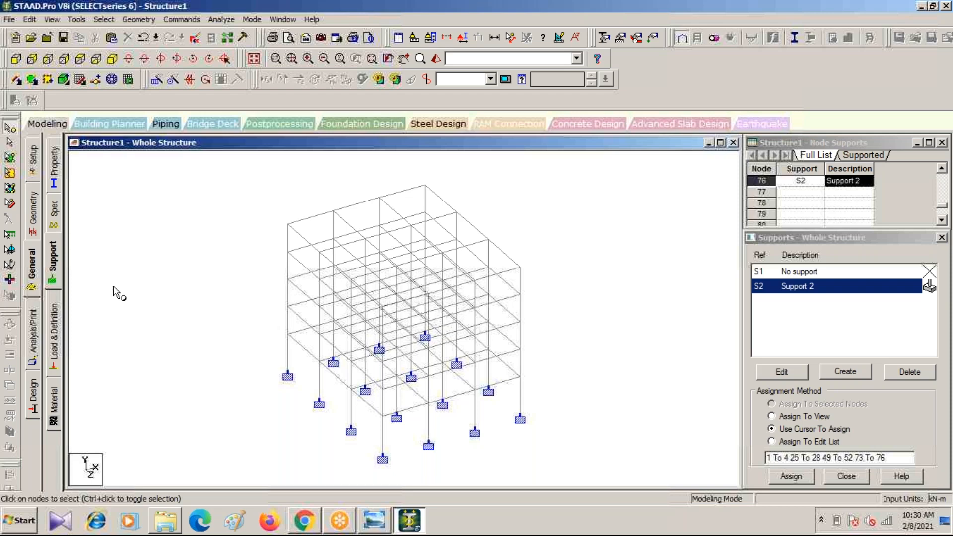
click(674, 26)
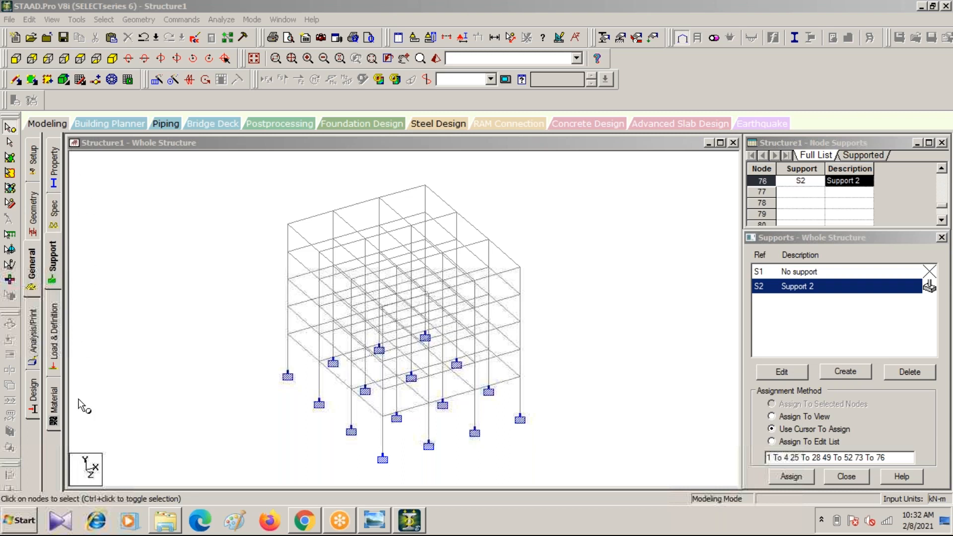
Open the load definitions, select Load Cases Details, and save the modified structure.
click(55, 342)
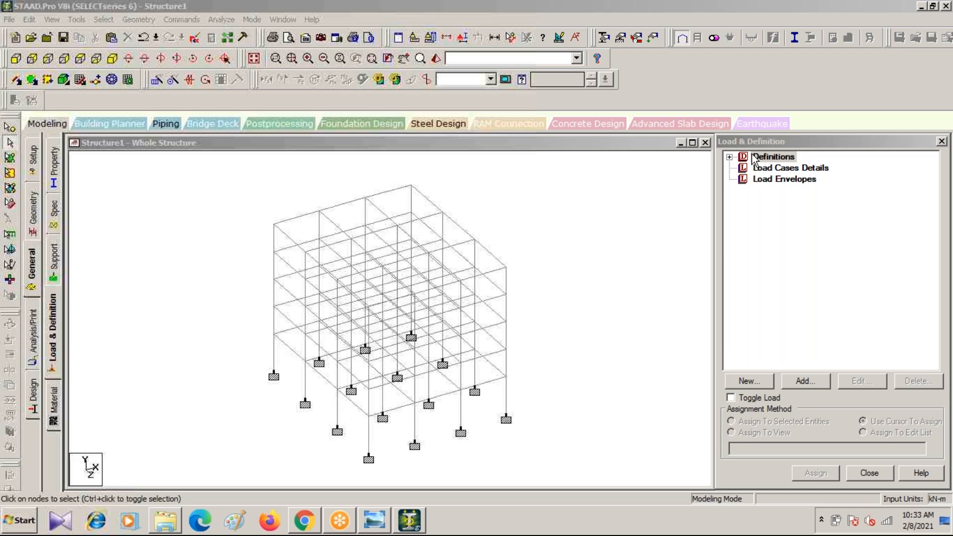
click(729, 156)
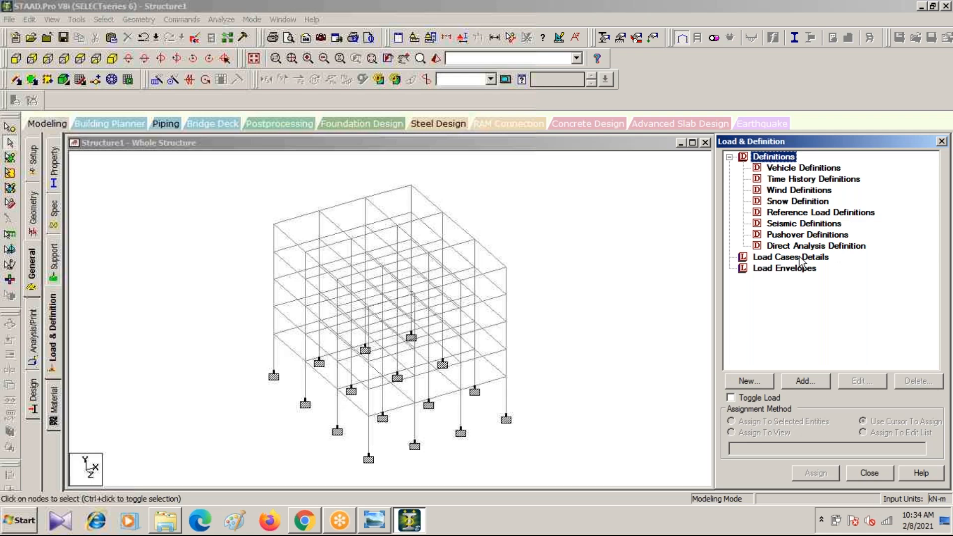
click(729, 157)
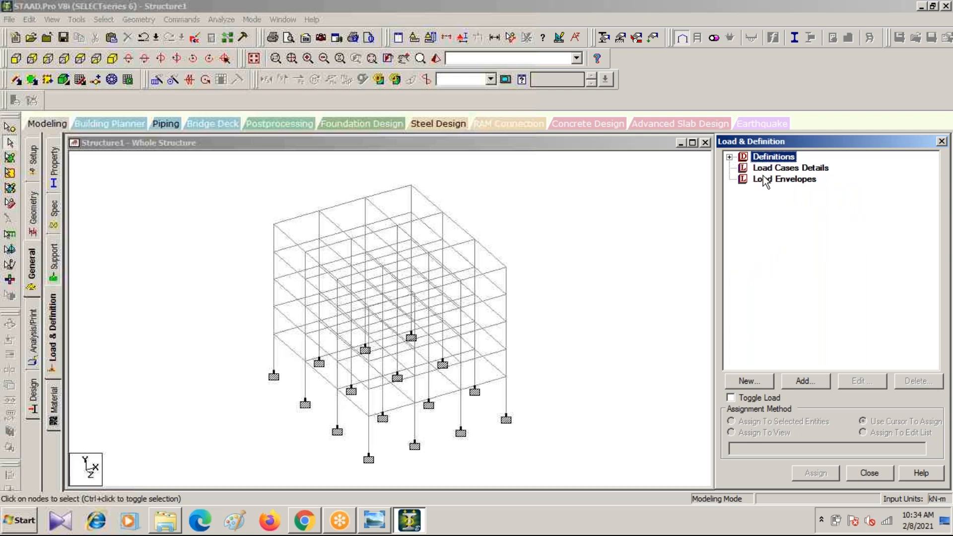
click(780, 169)
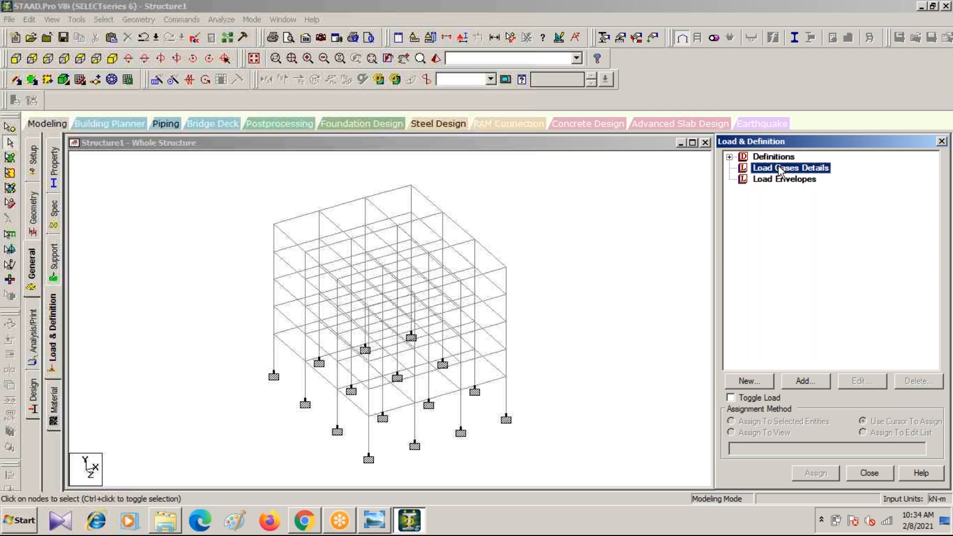
click(837, 346)
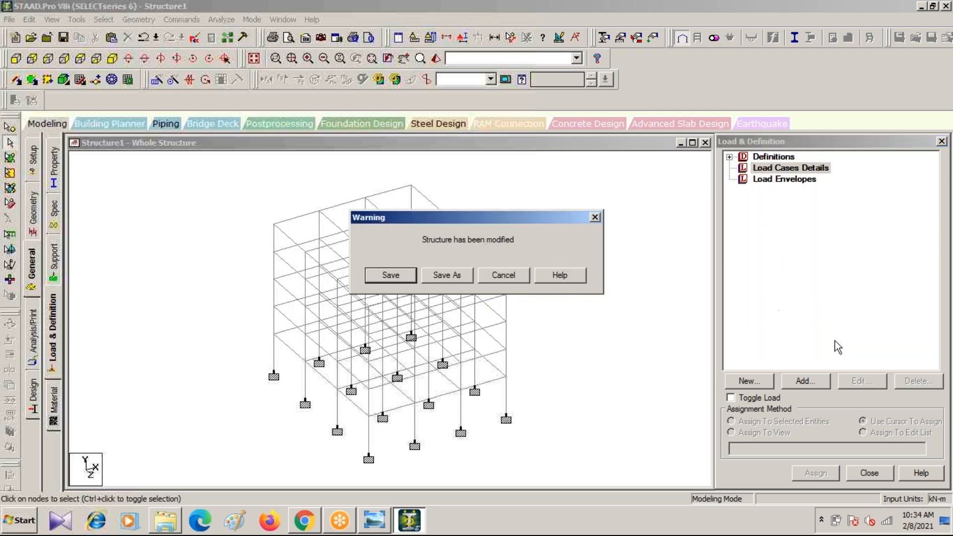
click(391, 275)
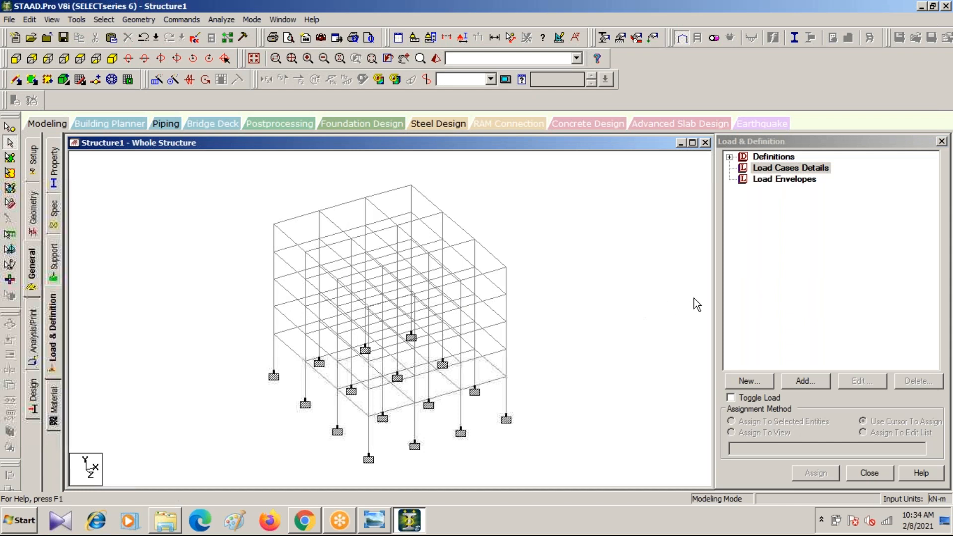
Add primary load case 1 with loading type Dead and the title DL.
click(802, 380)
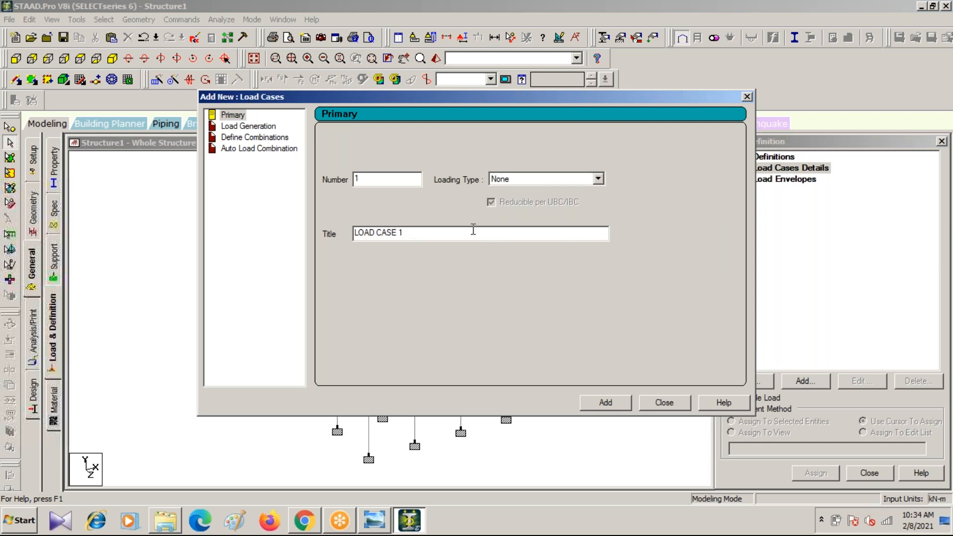
click(598, 180)
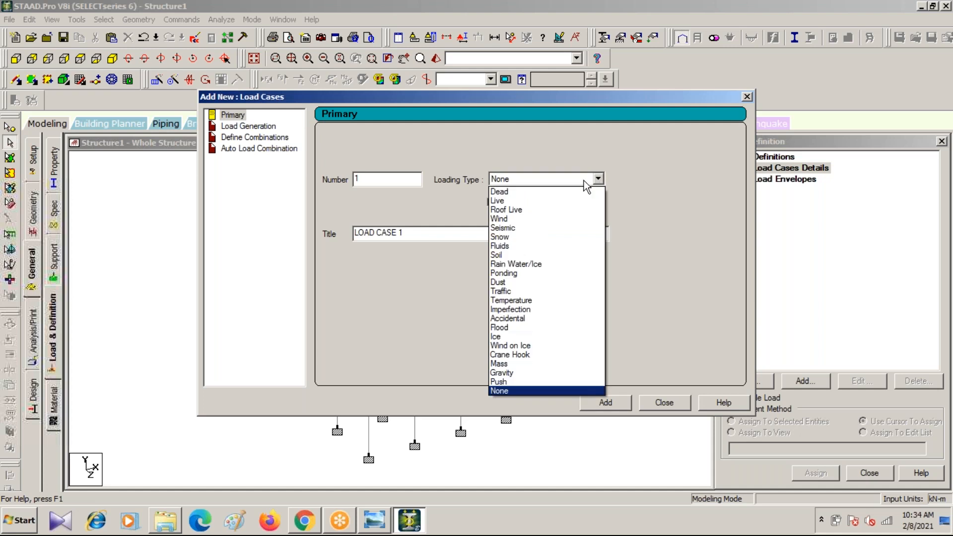
click(539, 192)
drag(415, 233, 252, 230)
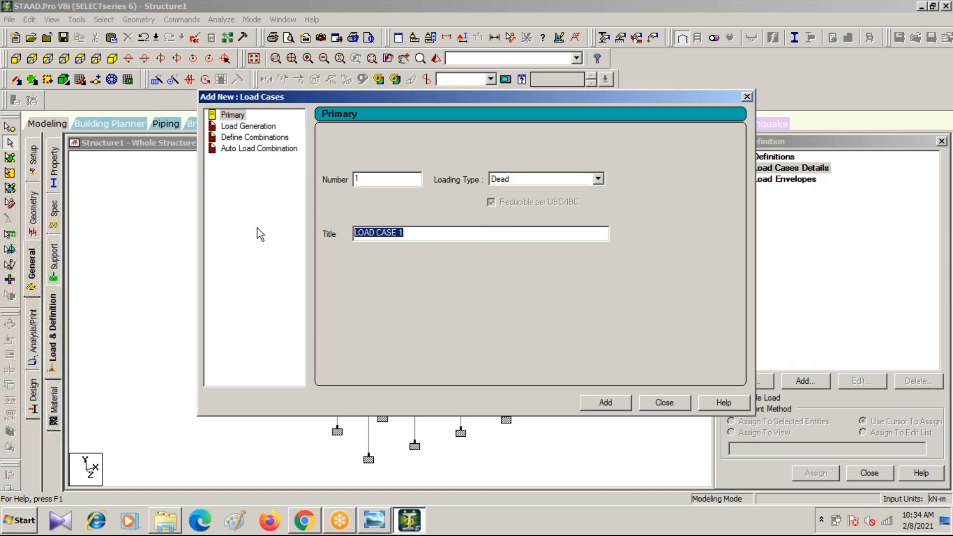
text(DL)
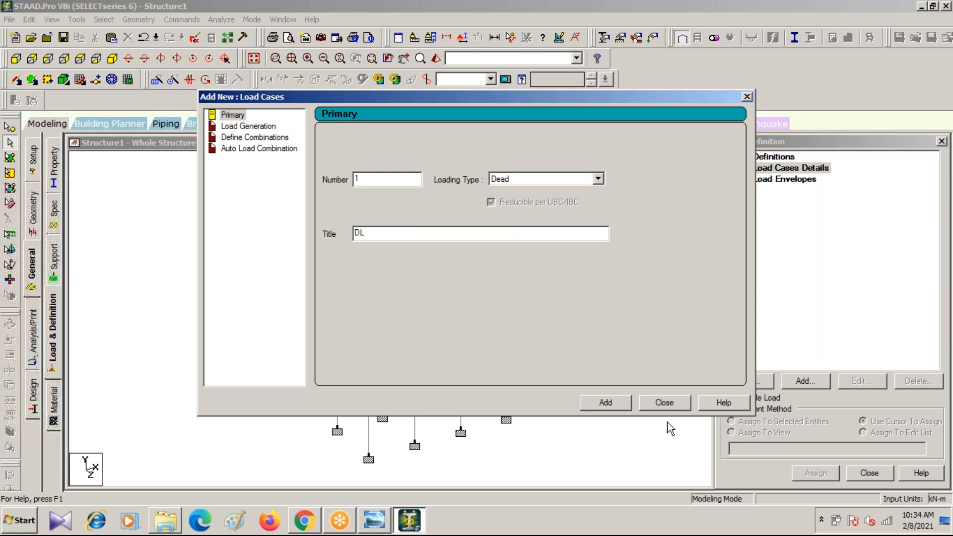
click(613, 404)
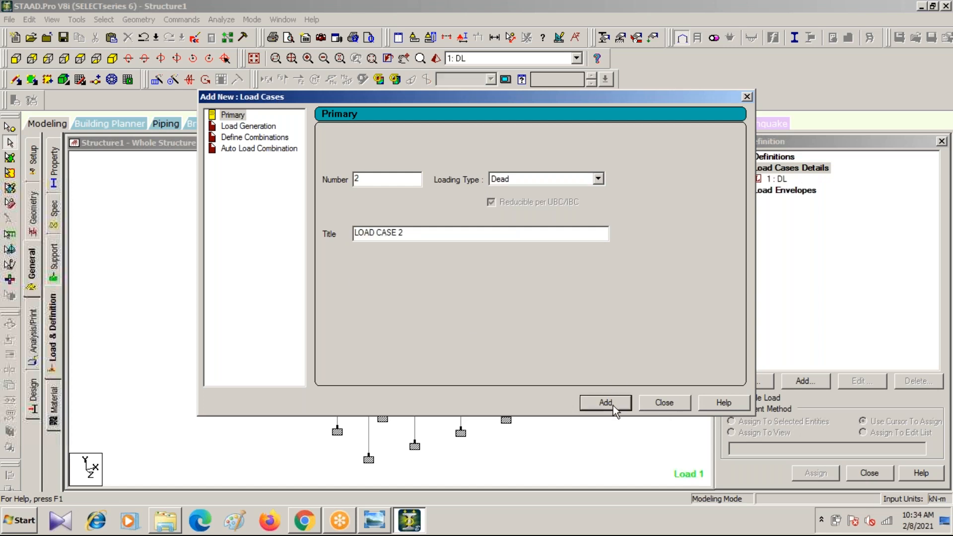
Add primary load case 2 with loading type Live and the title LL, and finish adding load cases.
click(599, 179)
click(530, 209)
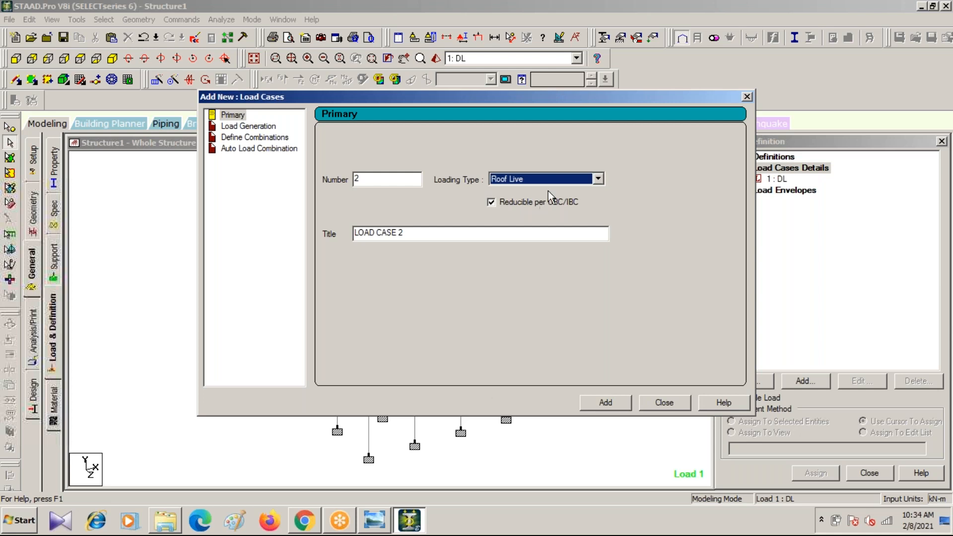
click(599, 179)
click(538, 200)
drag(424, 233, 221, 239)
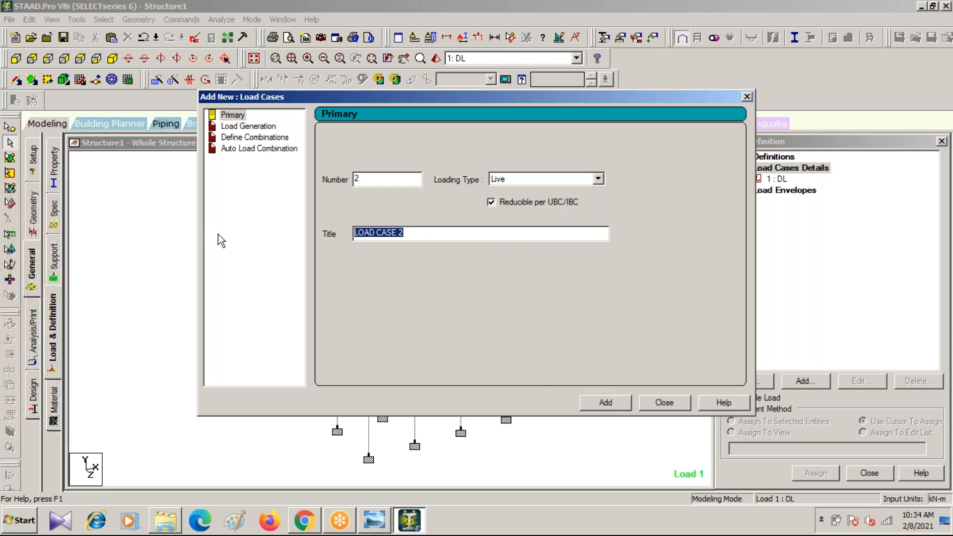
text(LL)
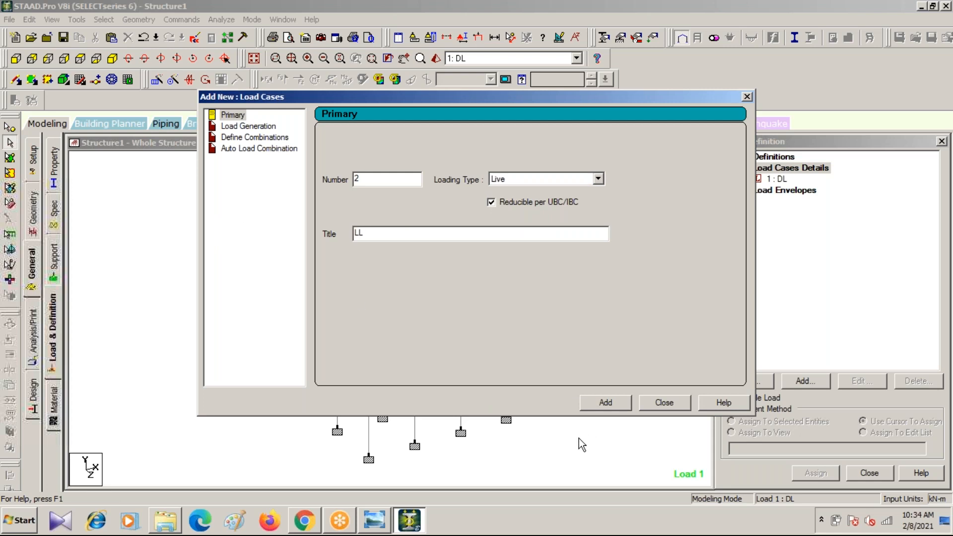
click(607, 400)
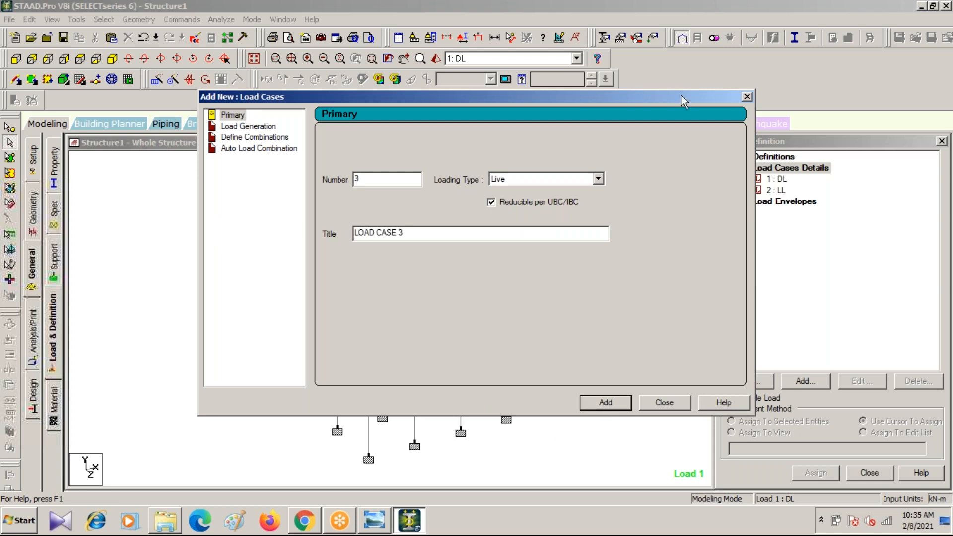
click(596, 181)
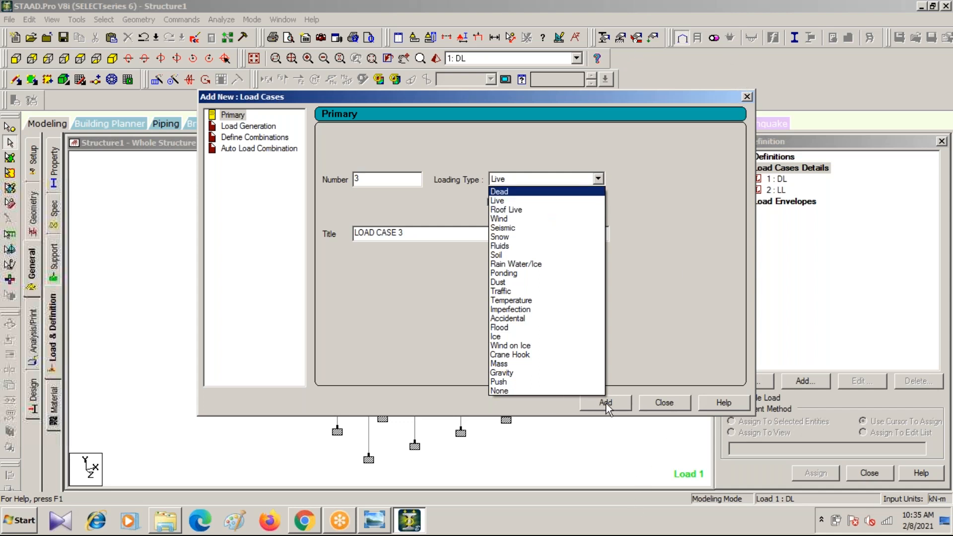
click(668, 404)
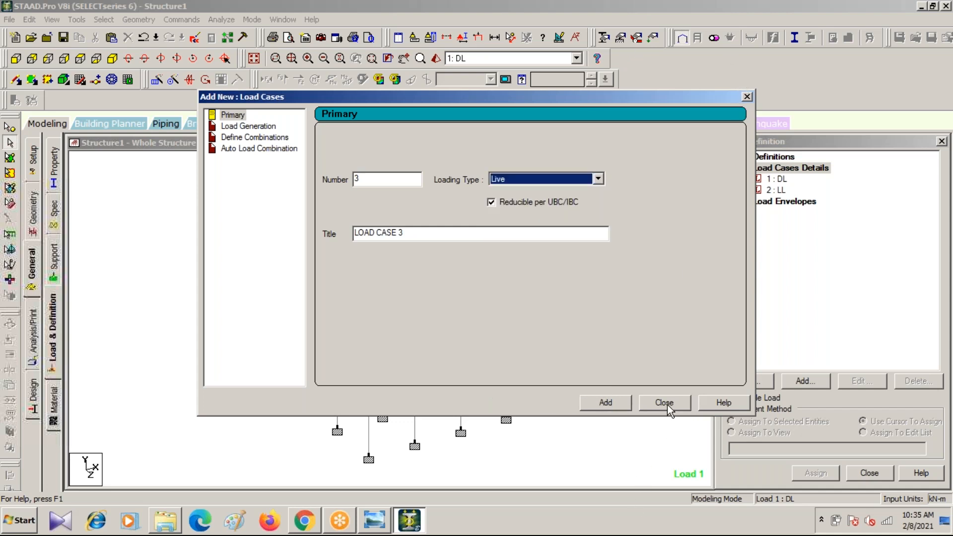
click(746, 96)
Add a selfweight load in the Y direction with factor -1 to the DL load case.
click(774, 178)
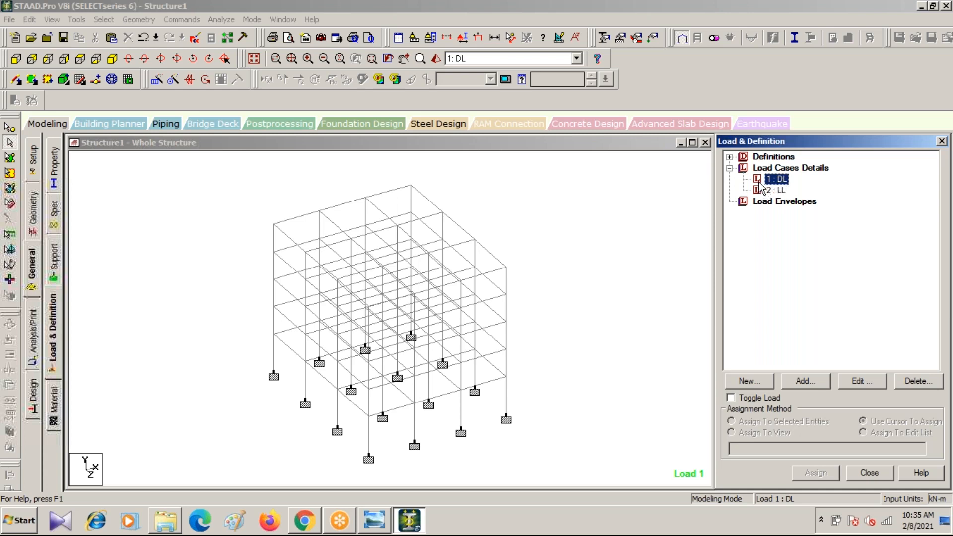
click(802, 382)
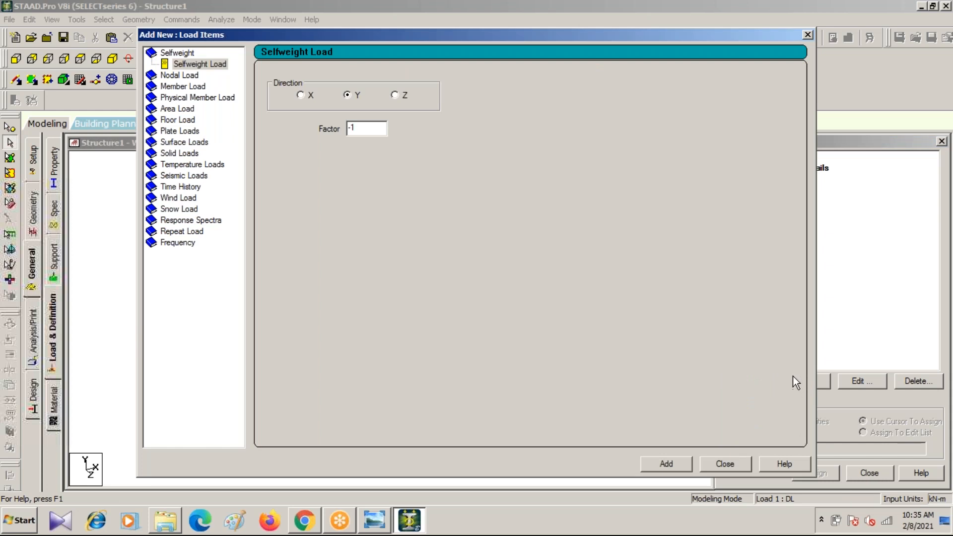
click(675, 464)
drag(574, 34, 485, 132)
click(718, 133)
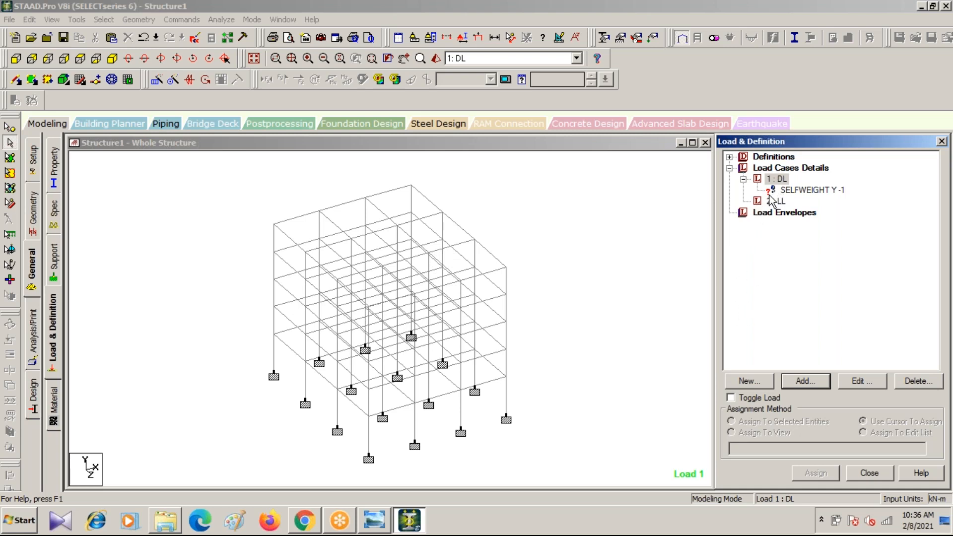
Assign the selfweight load to all members of the frame using the Assign To View method.
click(818, 191)
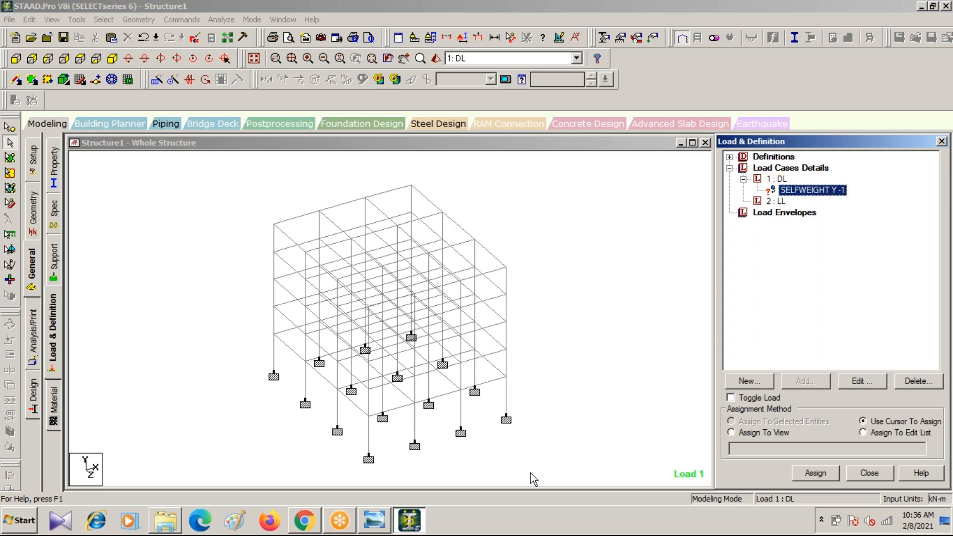
click(732, 431)
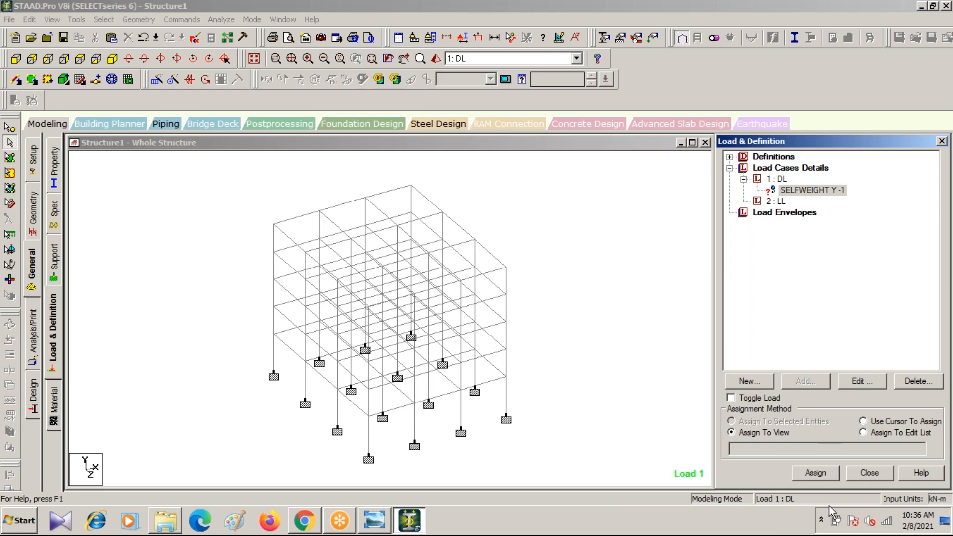
click(815, 475)
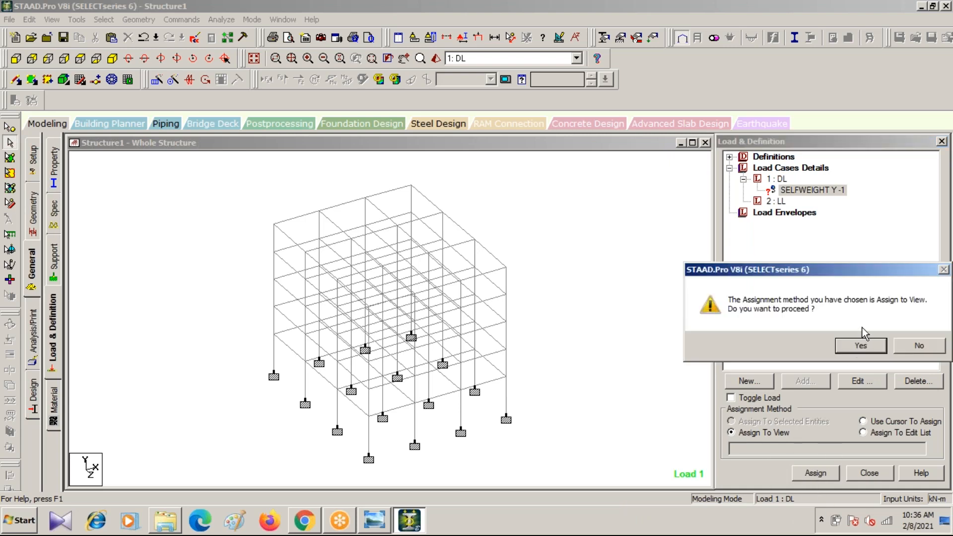
click(859, 346)
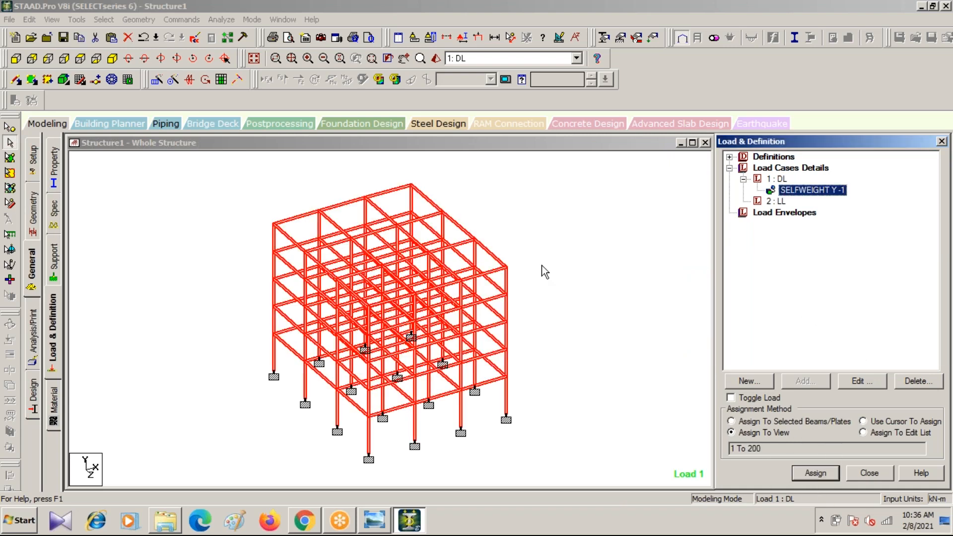
click(547, 340)
click(306, 525)
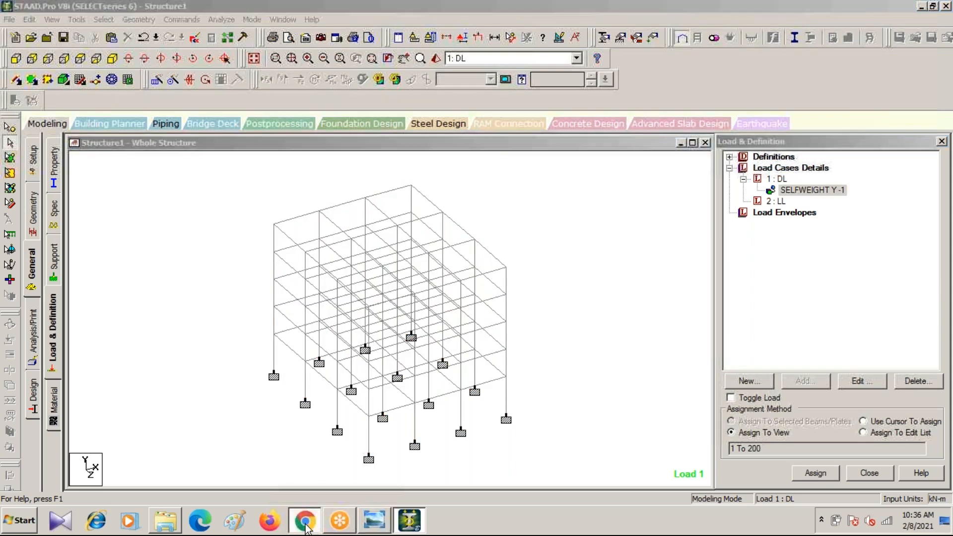
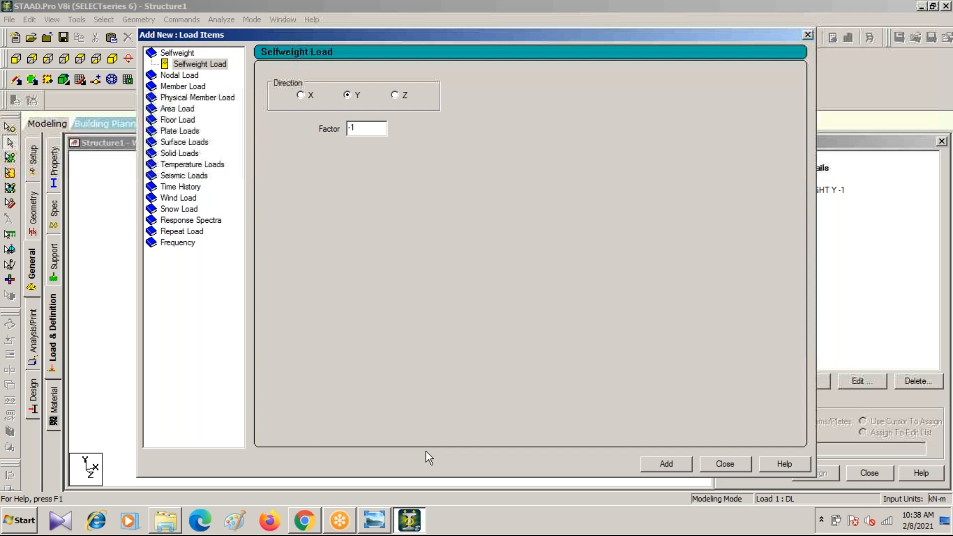
Set up a floor load for the DL case with a pressure of -3.125 kN/m2.
click(159, 120)
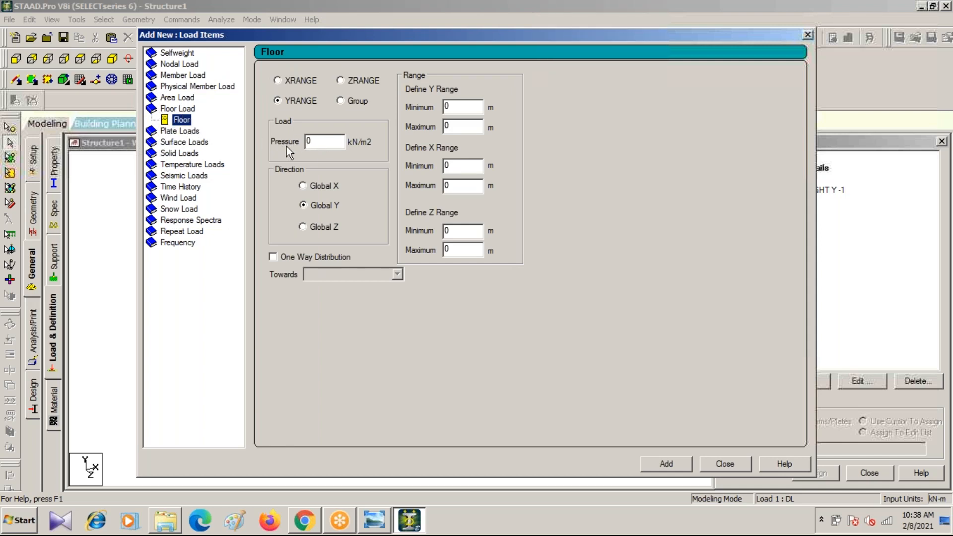
double_click(314, 142)
text(-3.125)
Uncover the frame behind the load dialog and measure its overall height along a corner column line, from base to roof.
drag(379, 30, 720, 135)
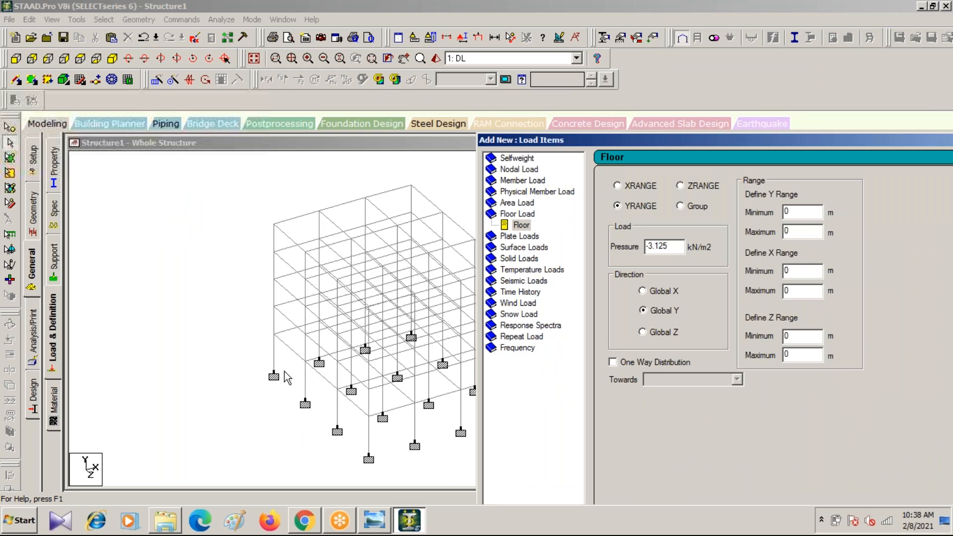
click(509, 41)
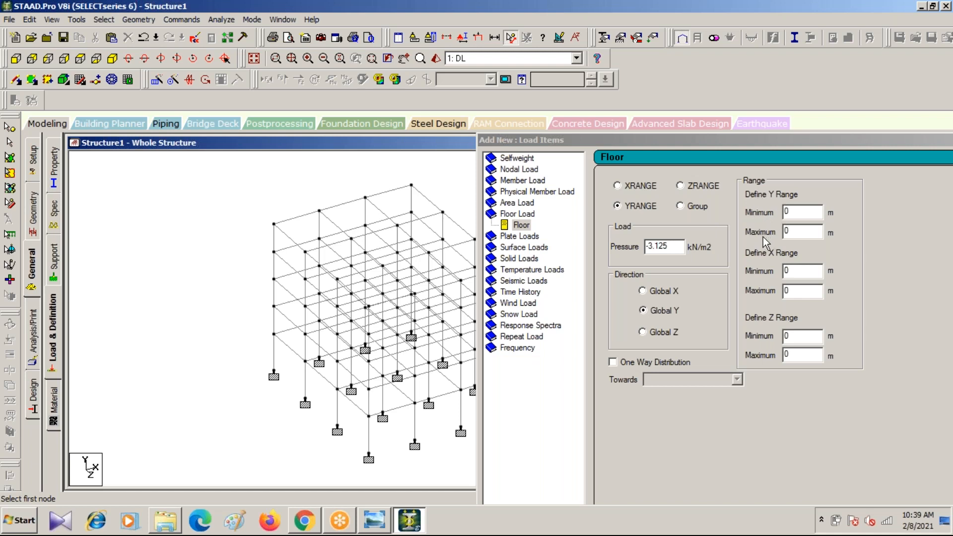
click(274, 373)
click(274, 225)
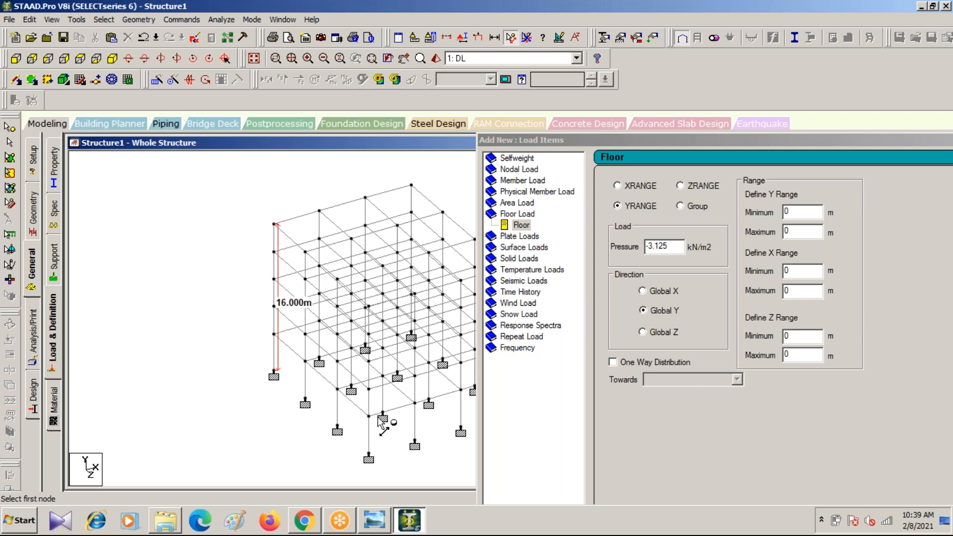
Set the floor load's maximum Y range to 16 m.
double_click(791, 232)
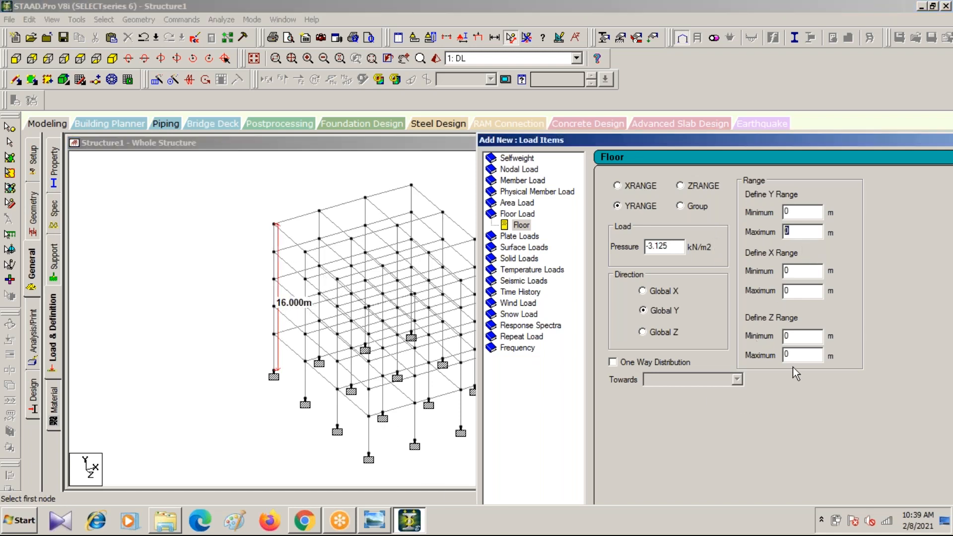
text(16)
Switch to the Google Slides presentation, read the floor finish load calculation and return to STAAD.Pro.
click(300, 524)
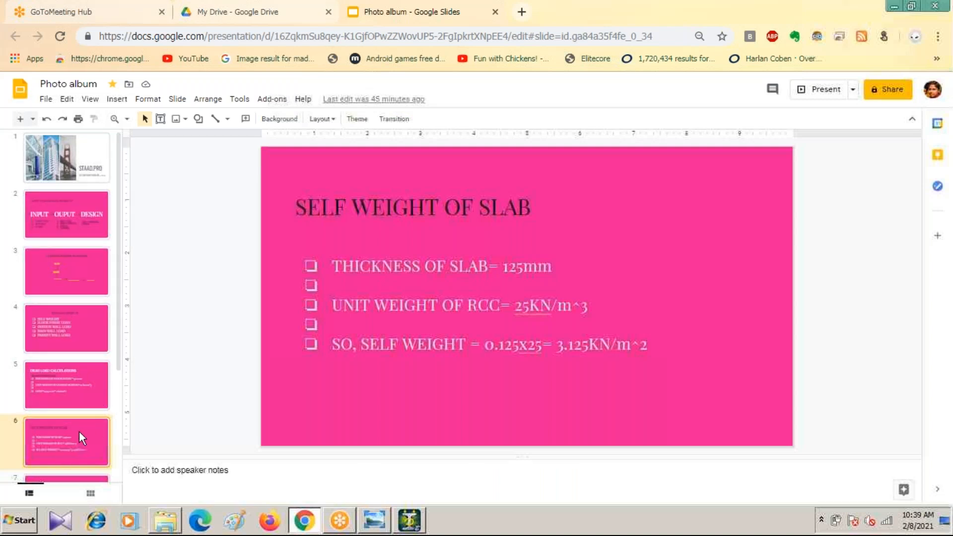
scroll(79, 428, down, 1)
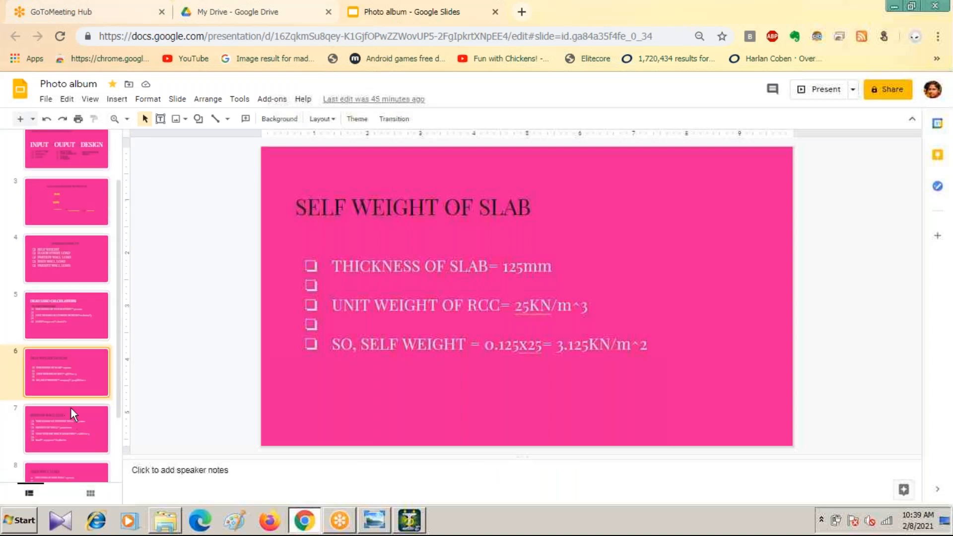
click(77, 322)
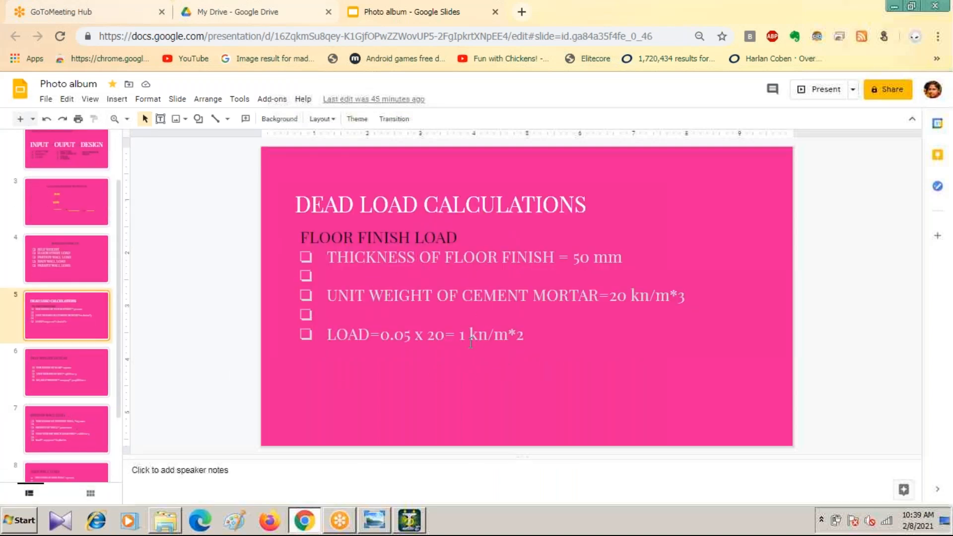
click(409, 520)
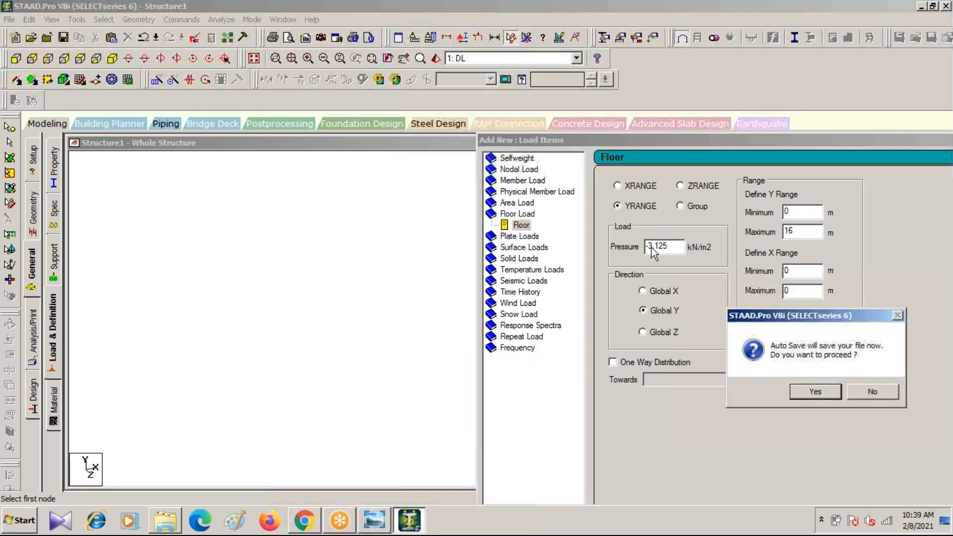
Accept the auto save, then add the -3.125 kN/m2 floor load to the DL case and display it on the frame.
click(805, 392)
click(381, 276)
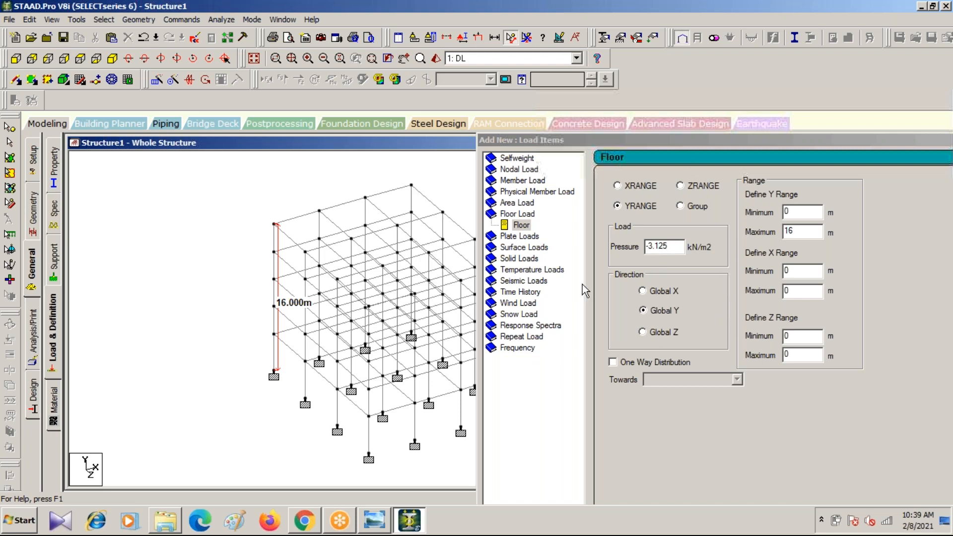
drag(632, 141, 445, 9)
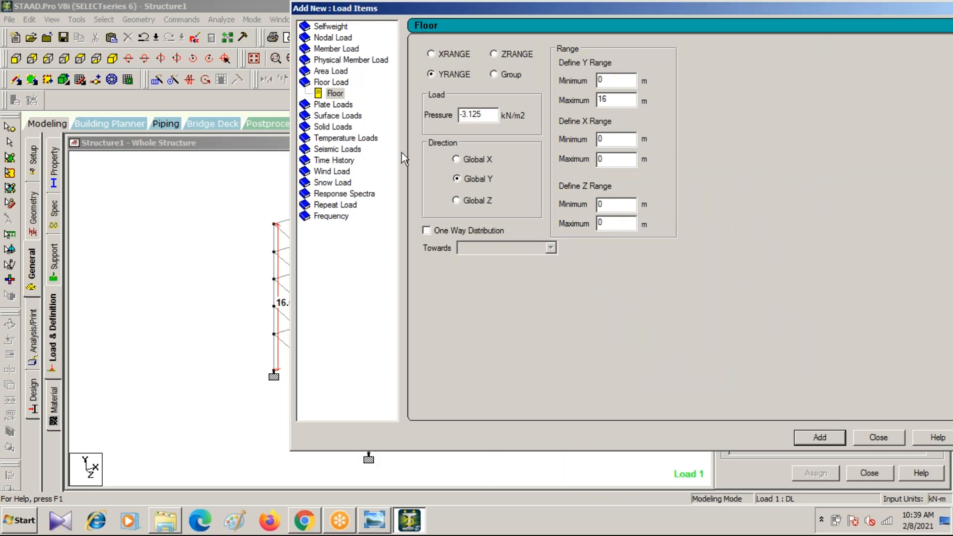
click(874, 438)
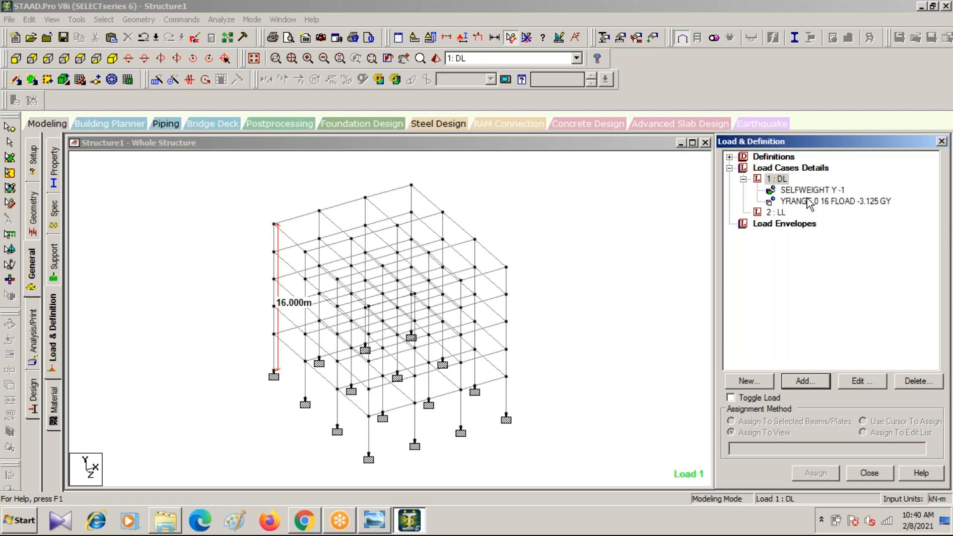
click(810, 202)
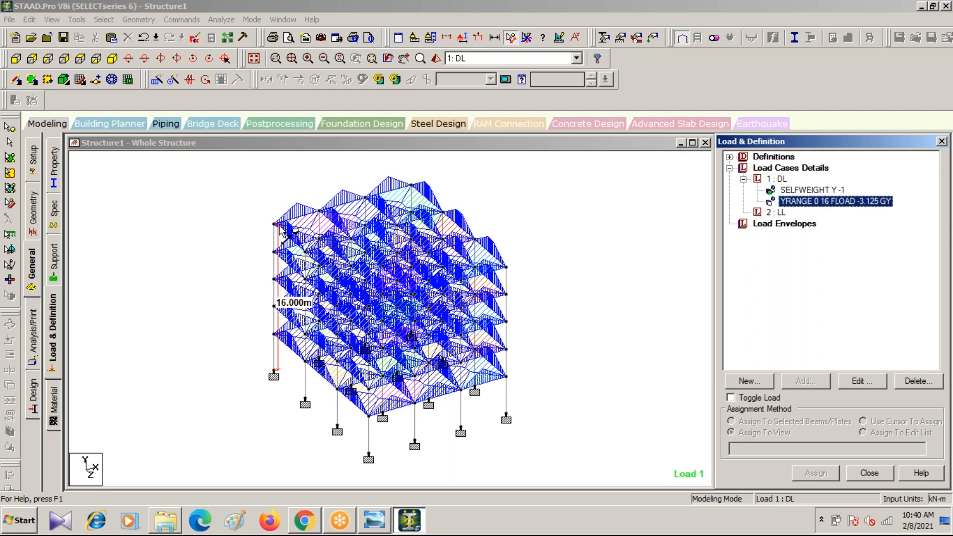
Add a second floor load to the DL case with a pressure of -1 kN/m2 in Global Y and a maximum Y range of 16 m.
click(777, 179)
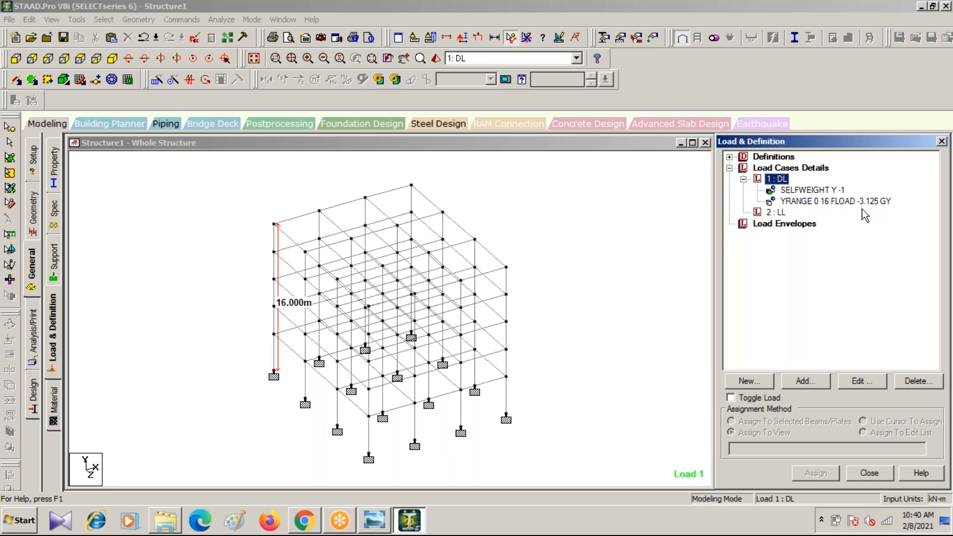
click(804, 382)
click(187, 120)
click(192, 119)
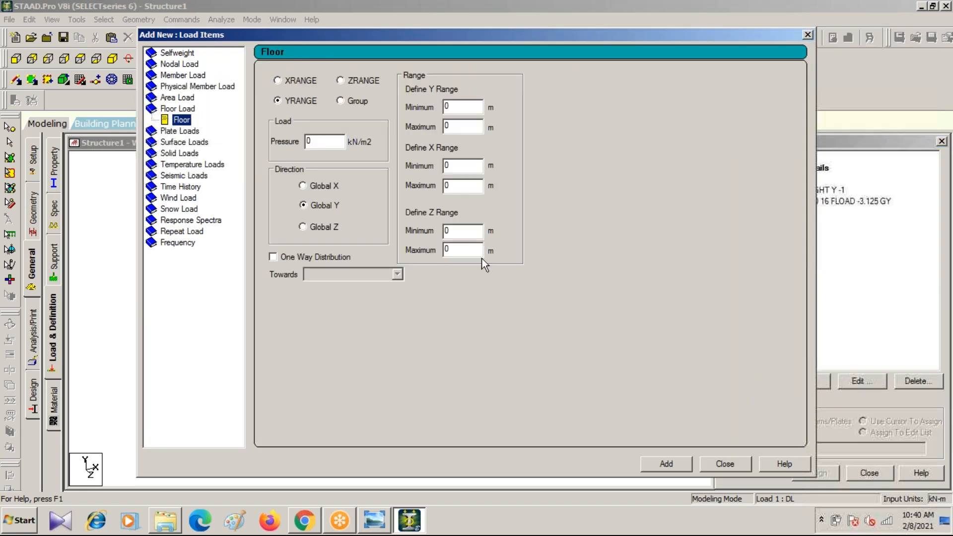
double_click(316, 148)
text(-1)
double_click(455, 125)
text(16)
click(660, 465)
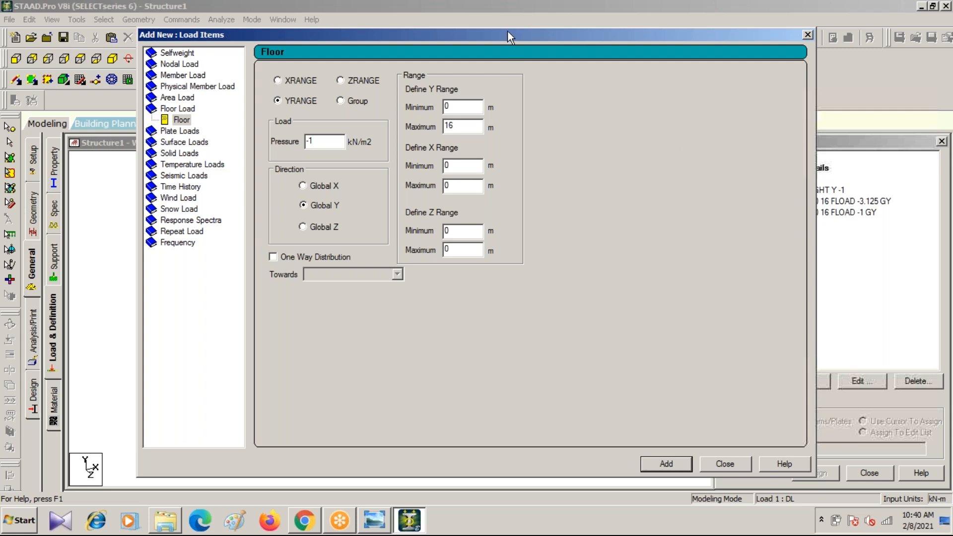
drag(507, 31, 382, 181)
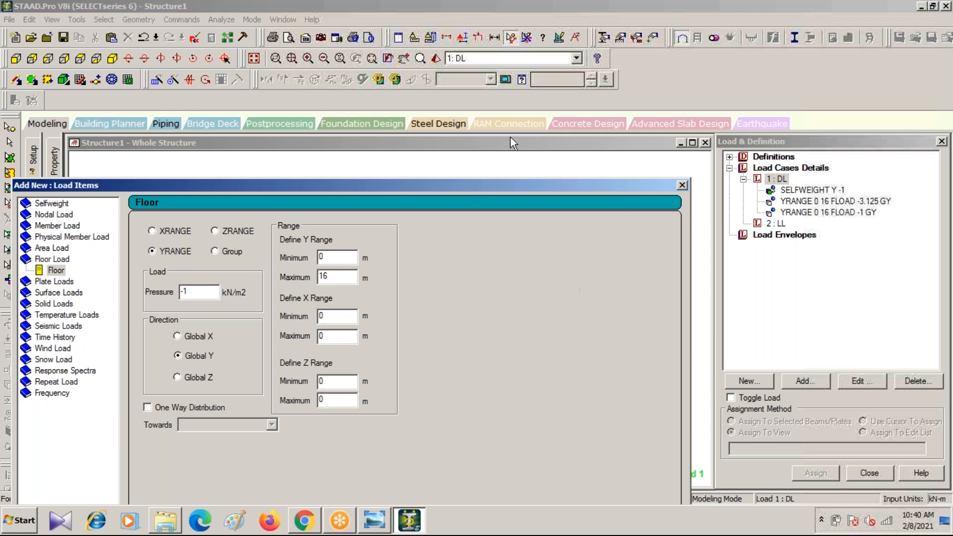
click(682, 185)
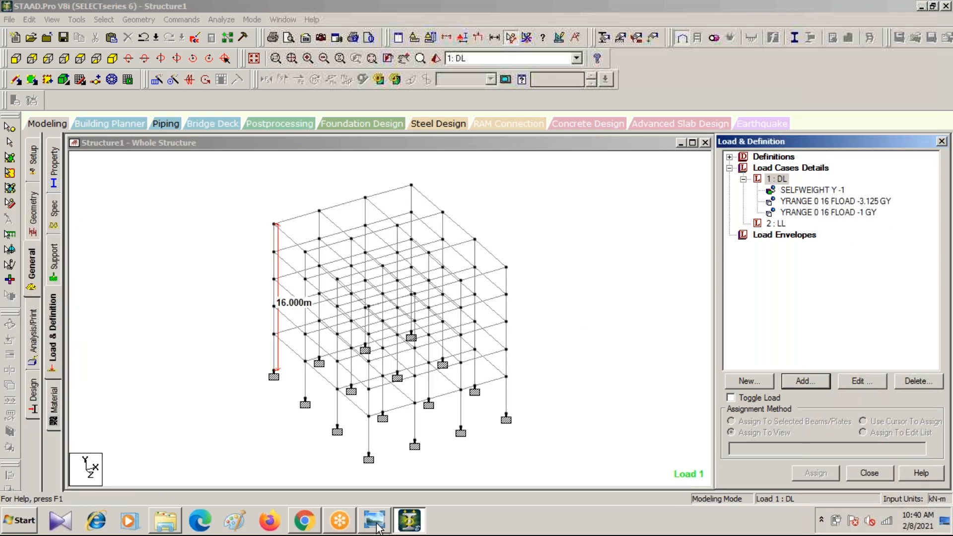
Switch to the Google Slides presentation, review the slab self weight and partition wall load calculations, and return to STAAD.Pro.
click(303, 527)
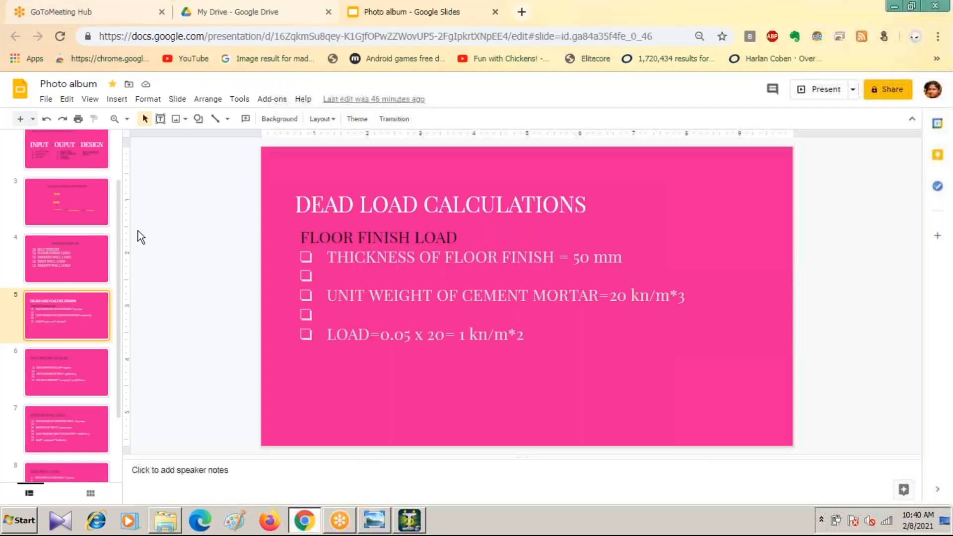
click(63, 378)
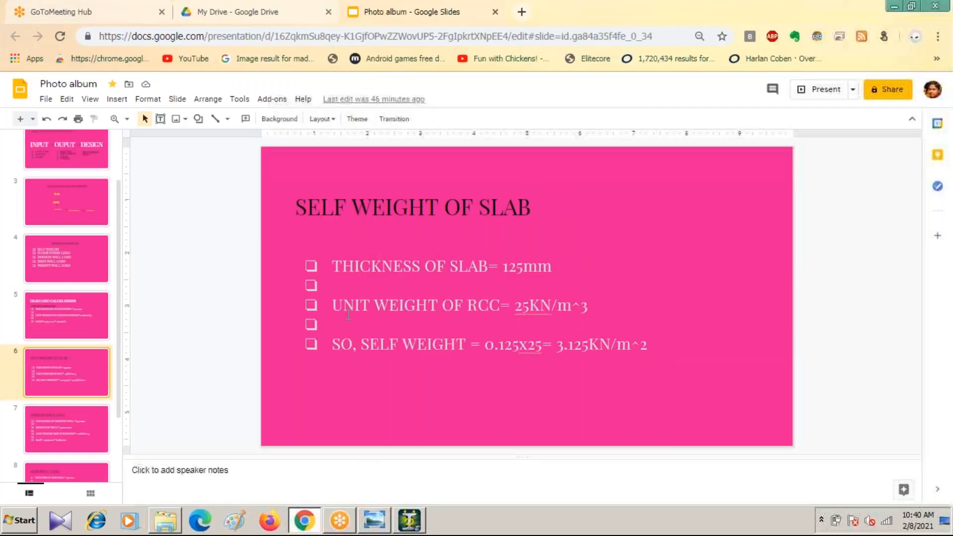
click(53, 431)
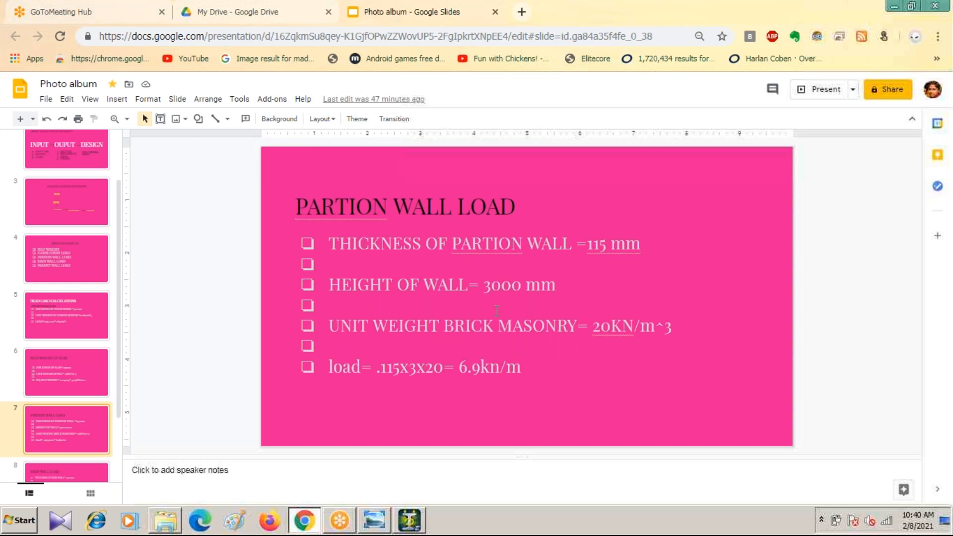
click(409, 521)
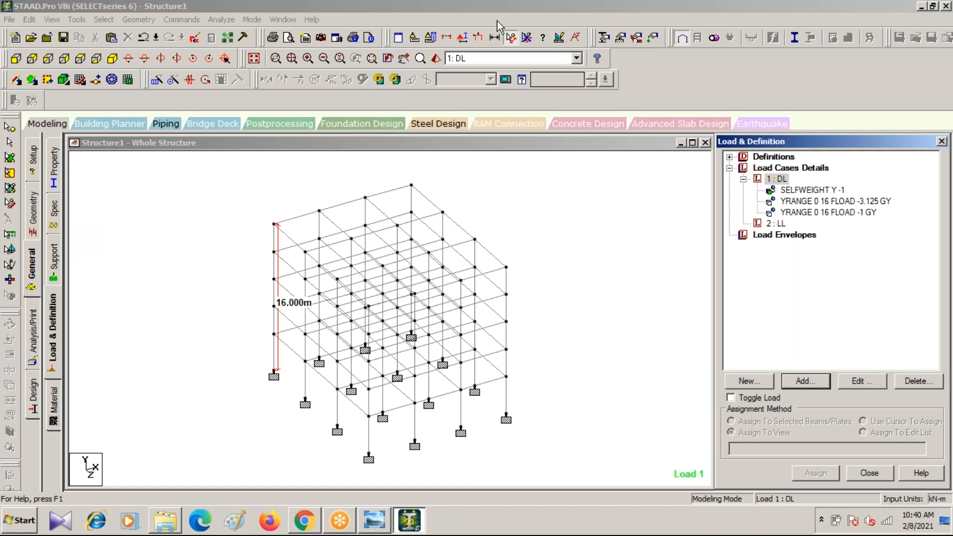
Remove the displayed dimension and add a uniform force member load of -6.9 kN/m in the GY direction to the DL case.
click(529, 39)
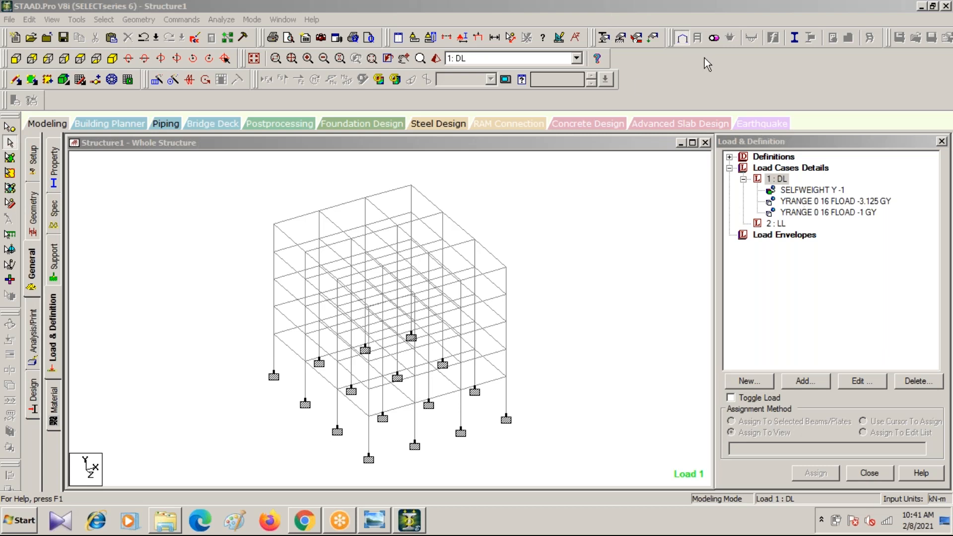
click(779, 180)
click(800, 380)
drag(395, 37, 566, 25)
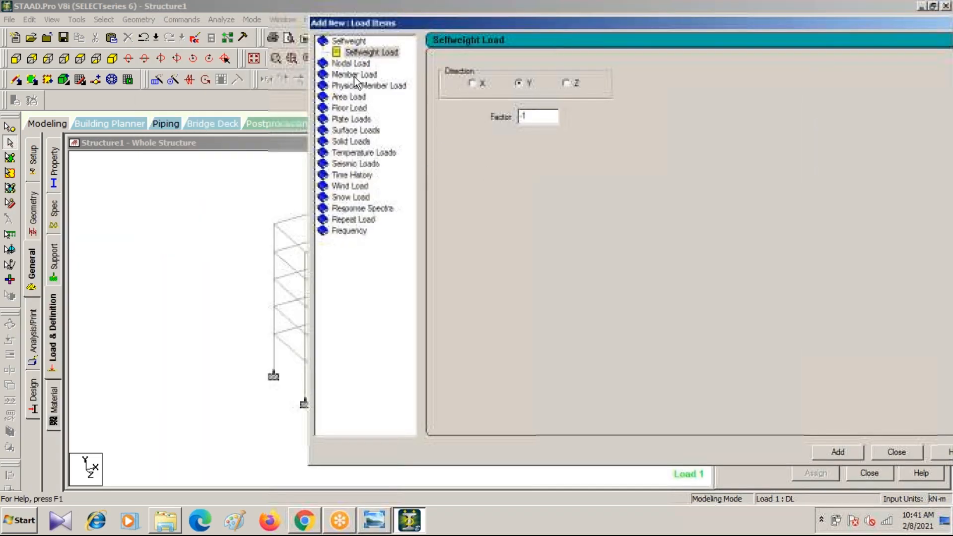
click(341, 76)
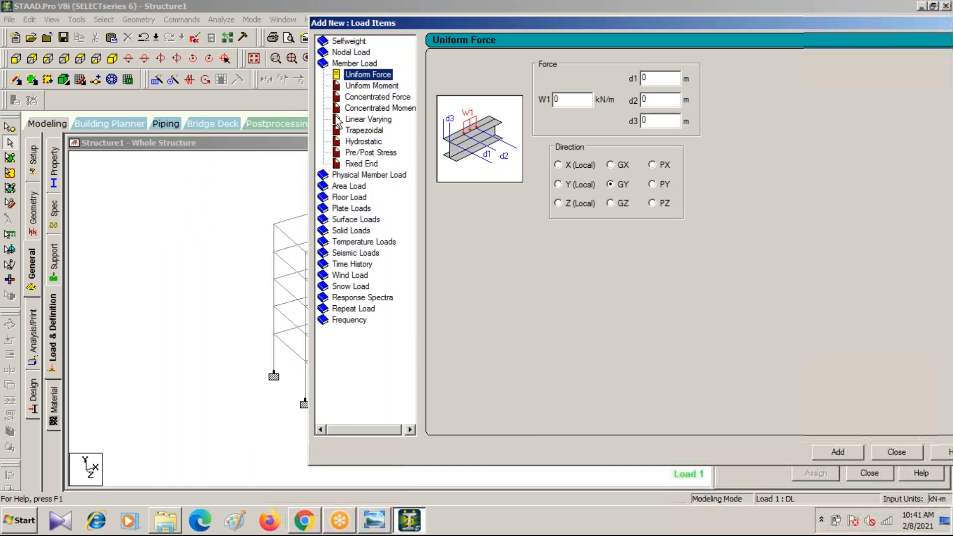
click(571, 98)
key(BackSpace)
text(-6.9)
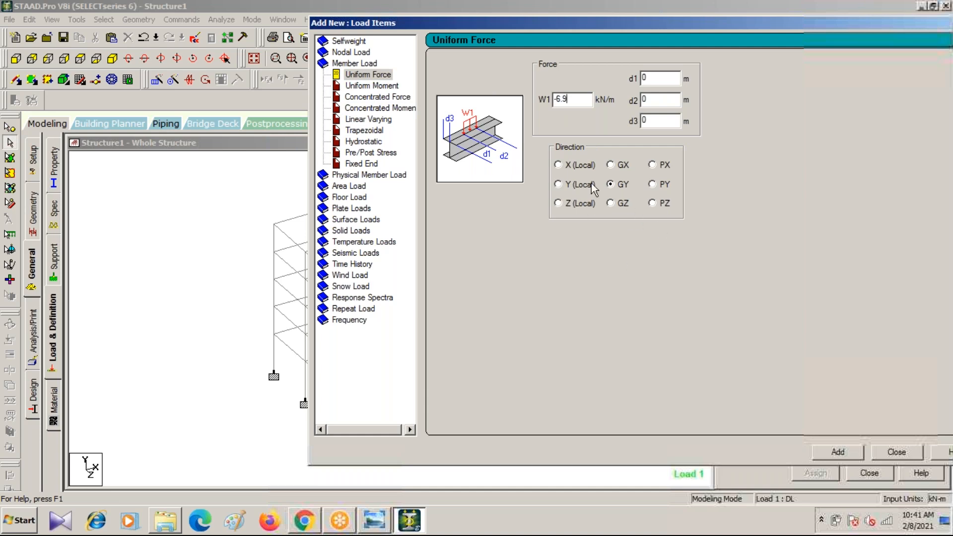
click(838, 451)
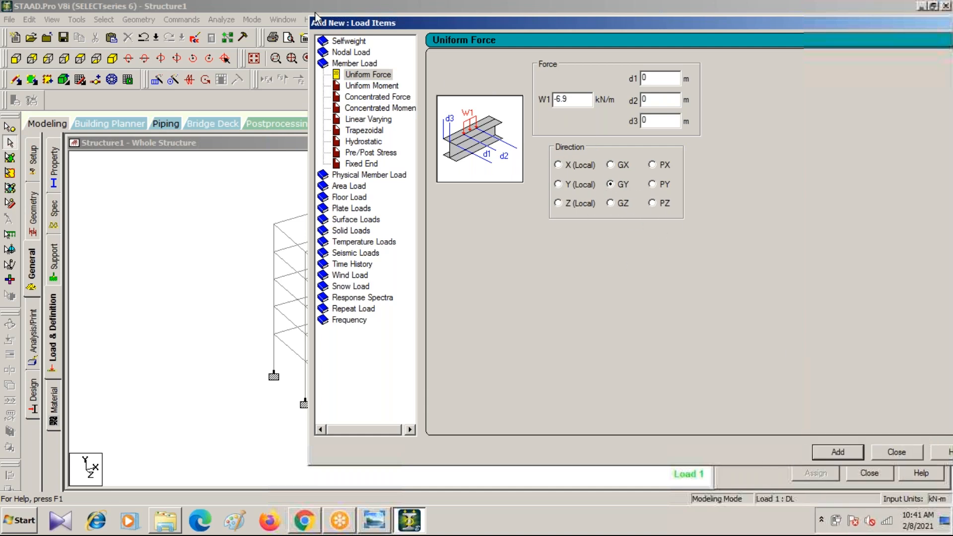
drag(425, 23, 222, 208)
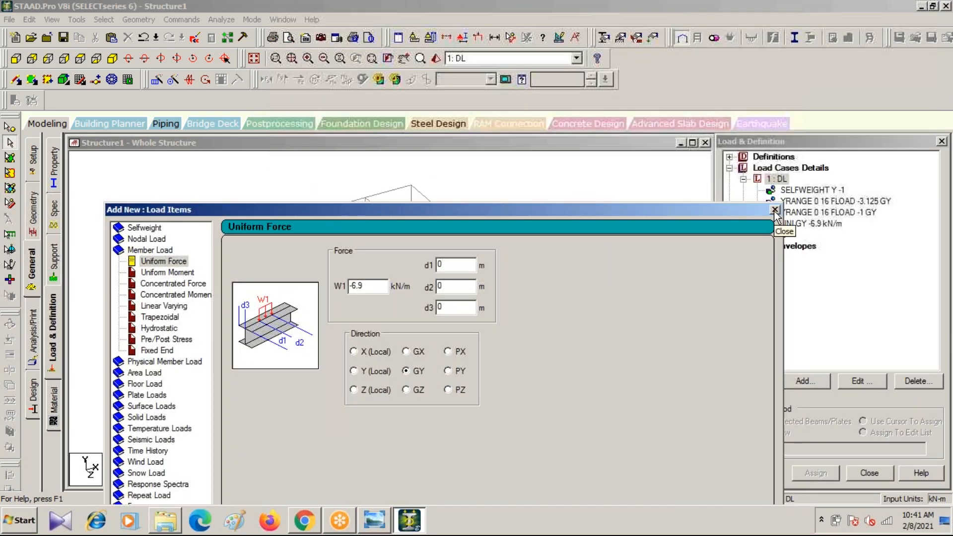
click(774, 211)
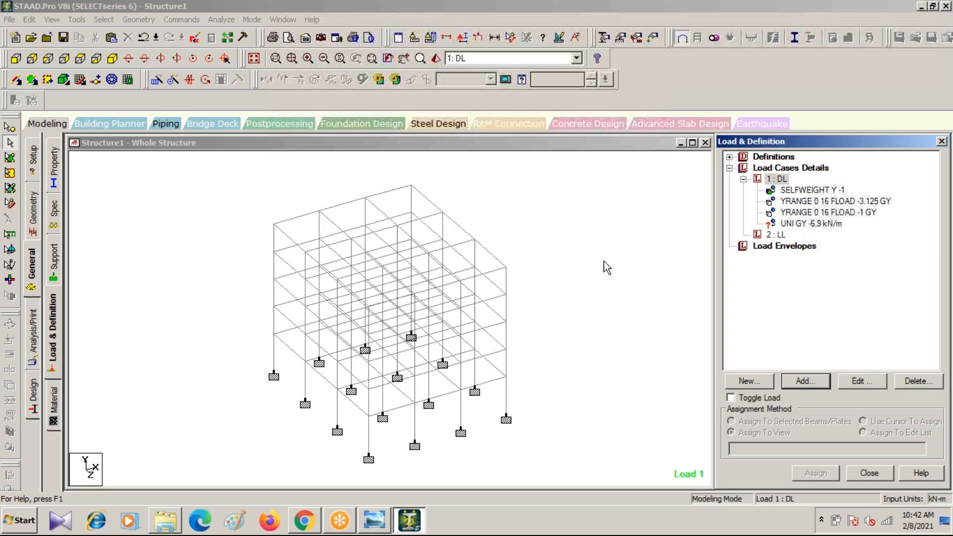
click(398, 242)
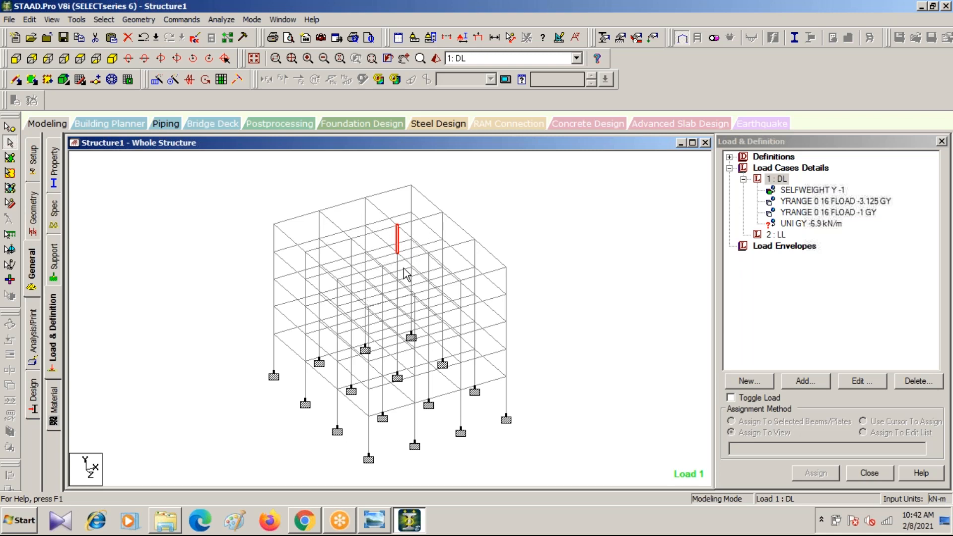
click(584, 302)
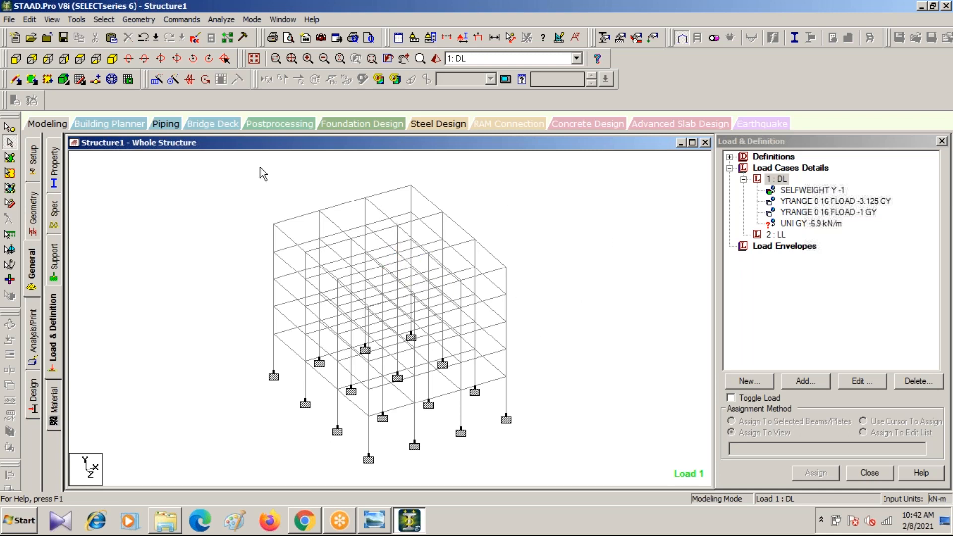
Try selecting all interior beams in both directions from the plan view, inspect the selection in isometric view, and clear it.
click(80, 60)
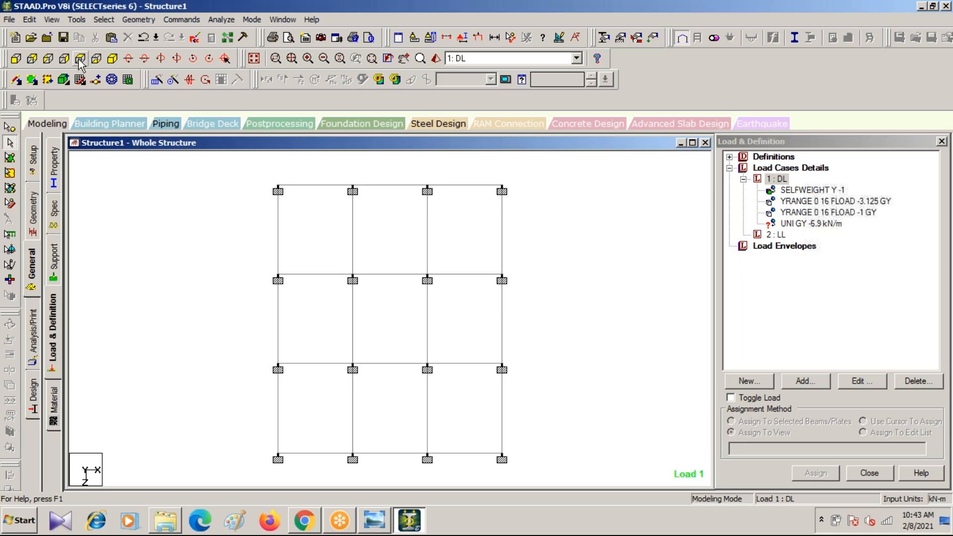
click(353, 231)
ctrl+click(427, 230)
ctrl+click(386, 275)
ctrl+click(464, 274)
ctrl+click(311, 274)
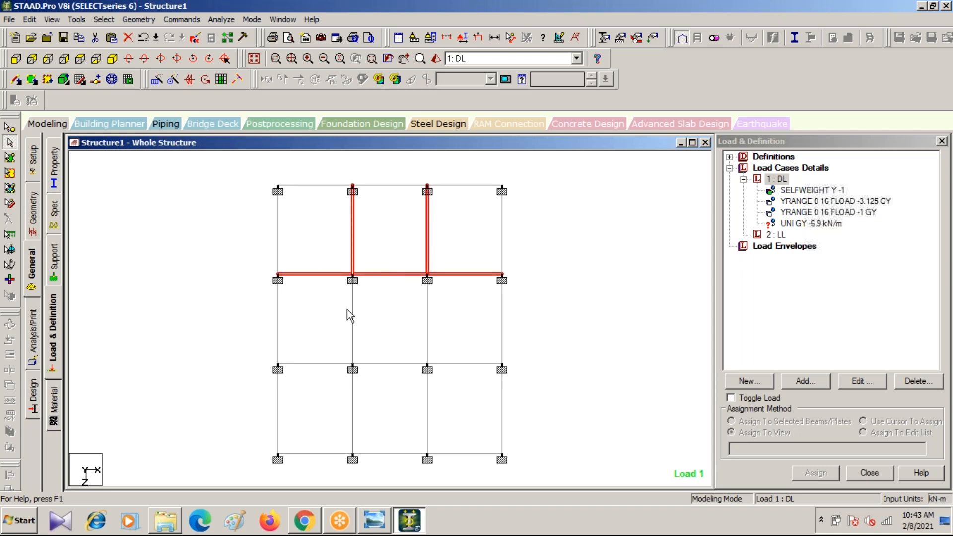
ctrl+click(352, 318)
ctrl+click(427, 331)
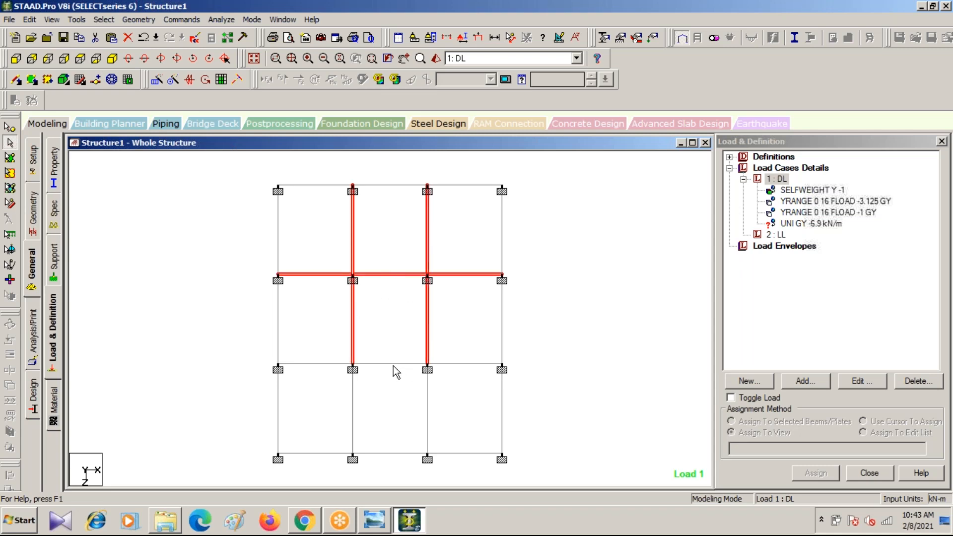
ctrl+click(351, 399)
ctrl+click(298, 364)
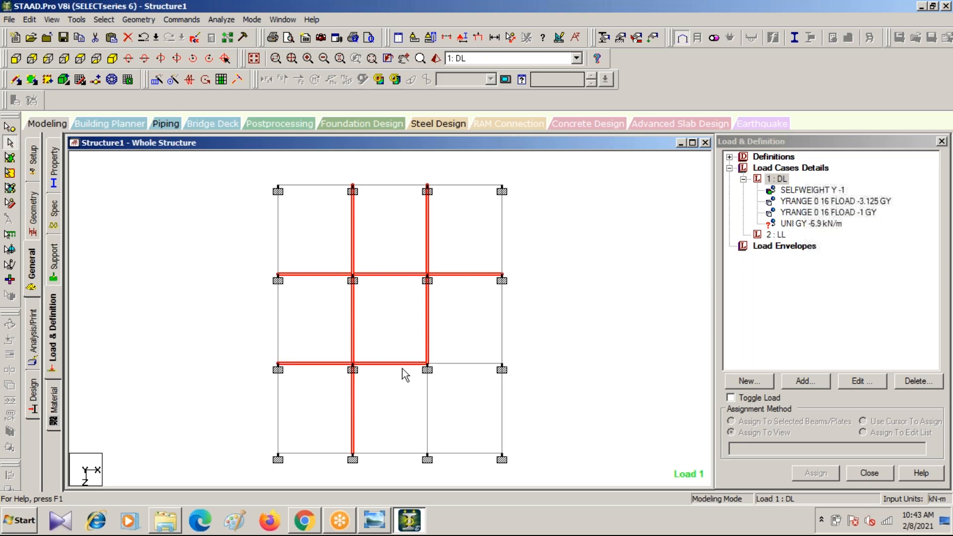
ctrl+click(446, 363)
ctrl+click(428, 402)
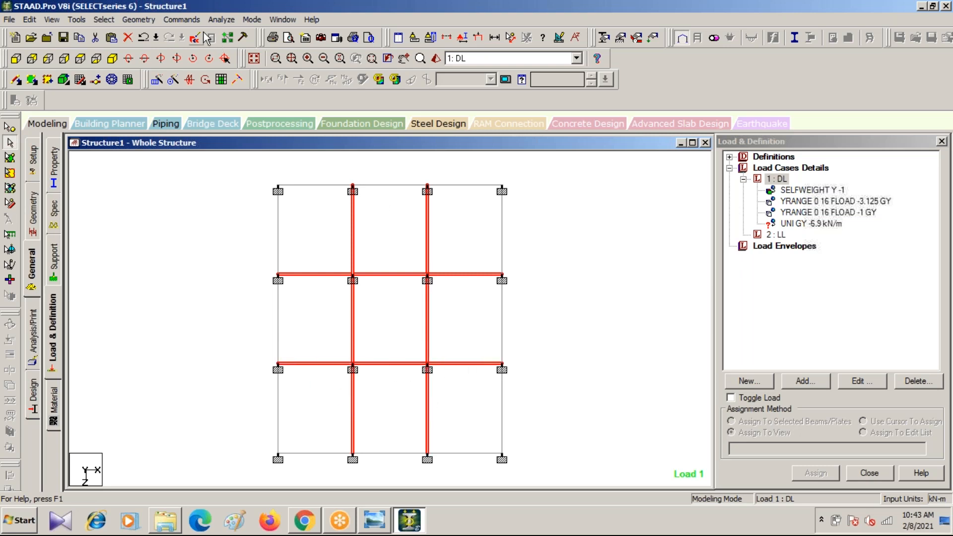
click(113, 58)
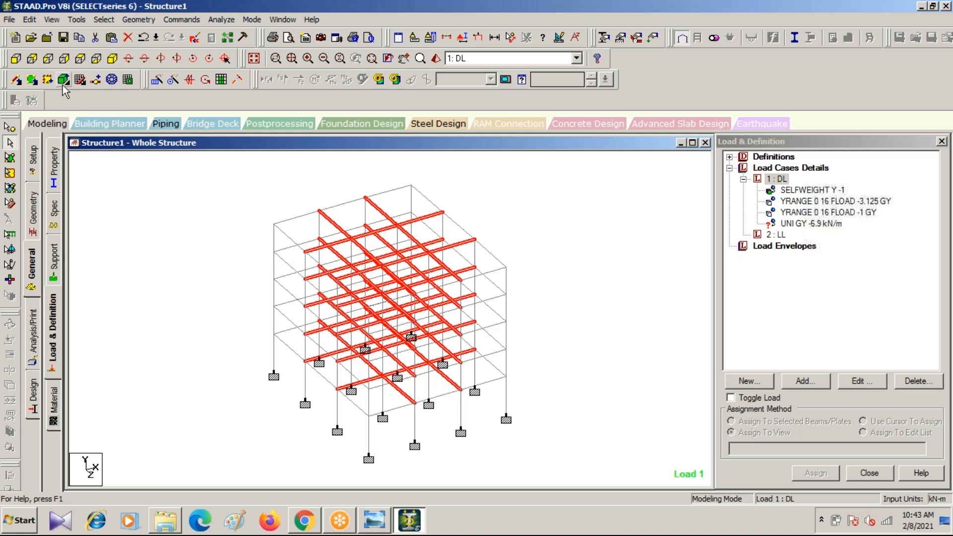
click(162, 262)
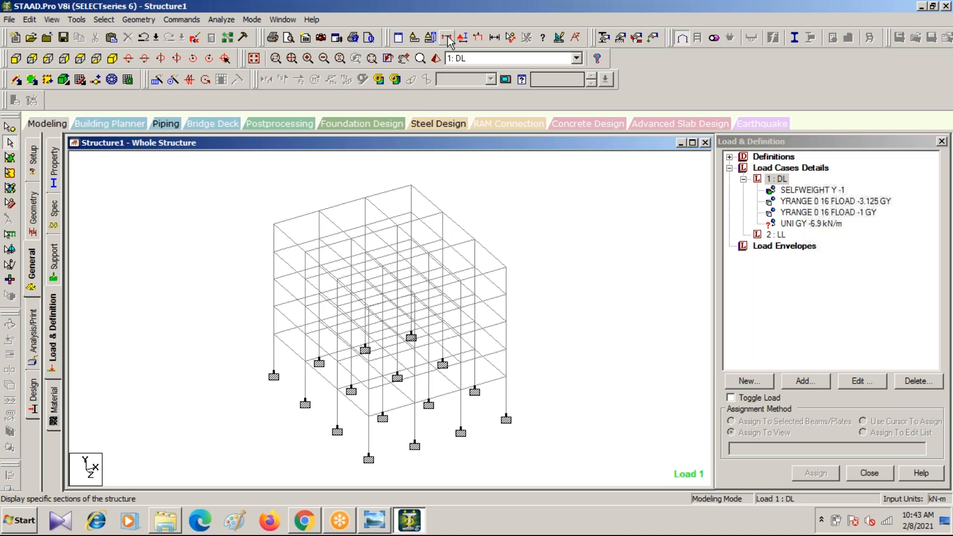
Section the front view with a rubber-band window so only the four lower storeys are displayed.
click(17, 59)
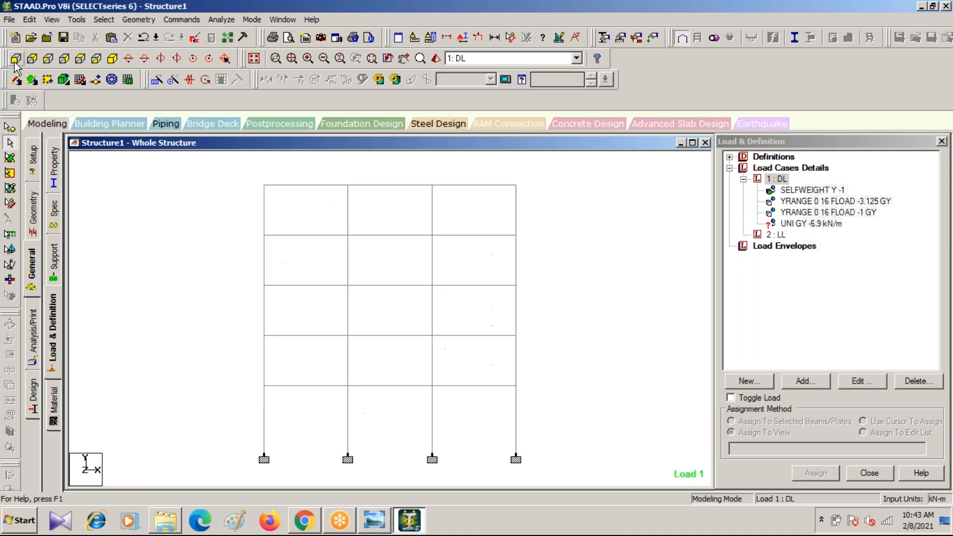
click(447, 38)
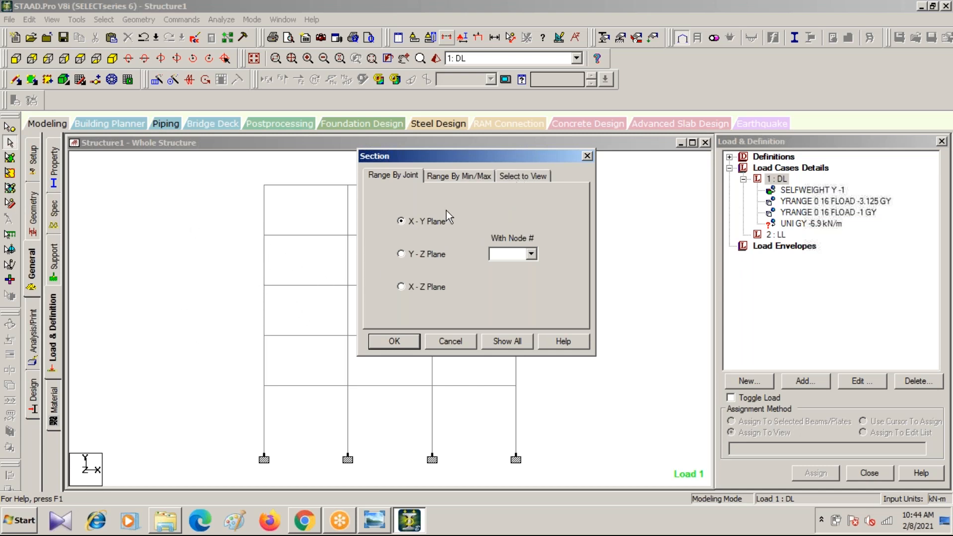
click(514, 176)
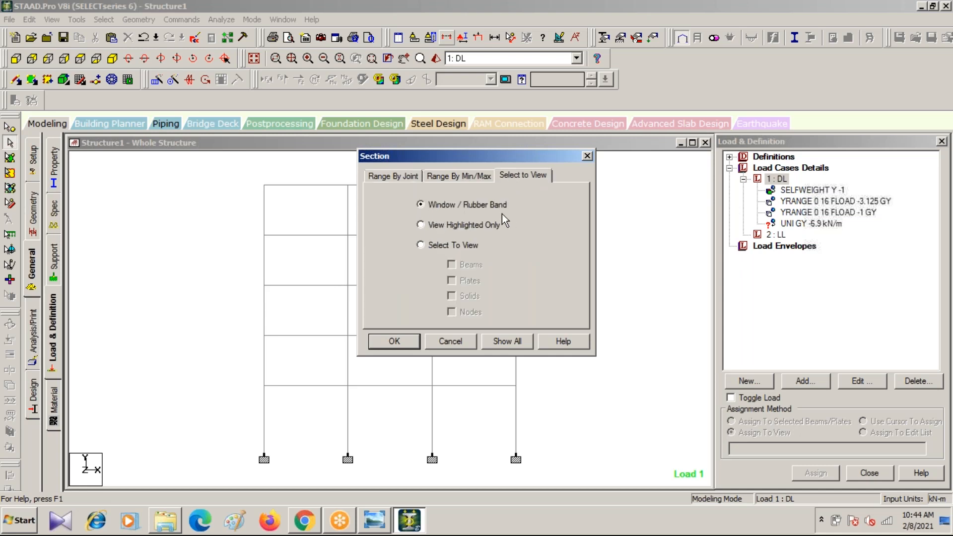
click(397, 343)
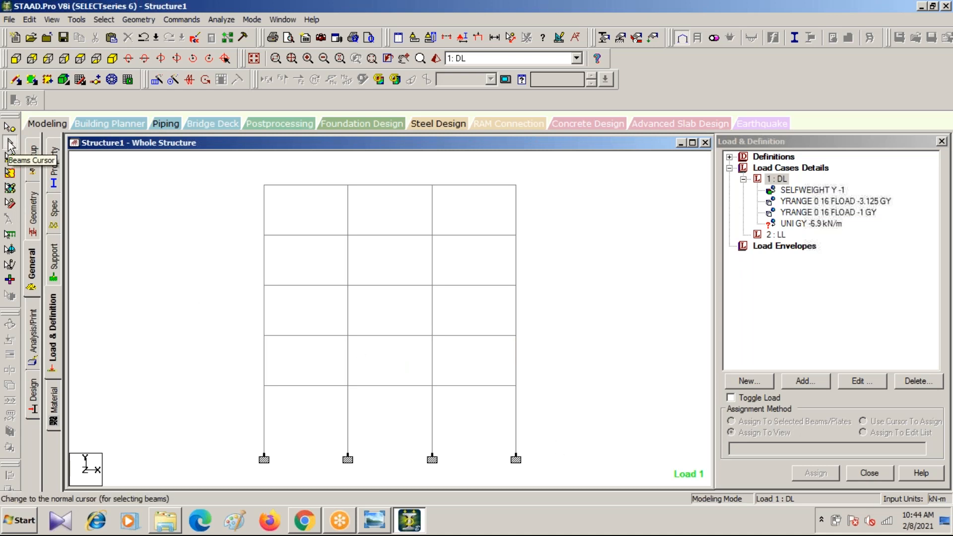
drag(240, 231, 556, 475)
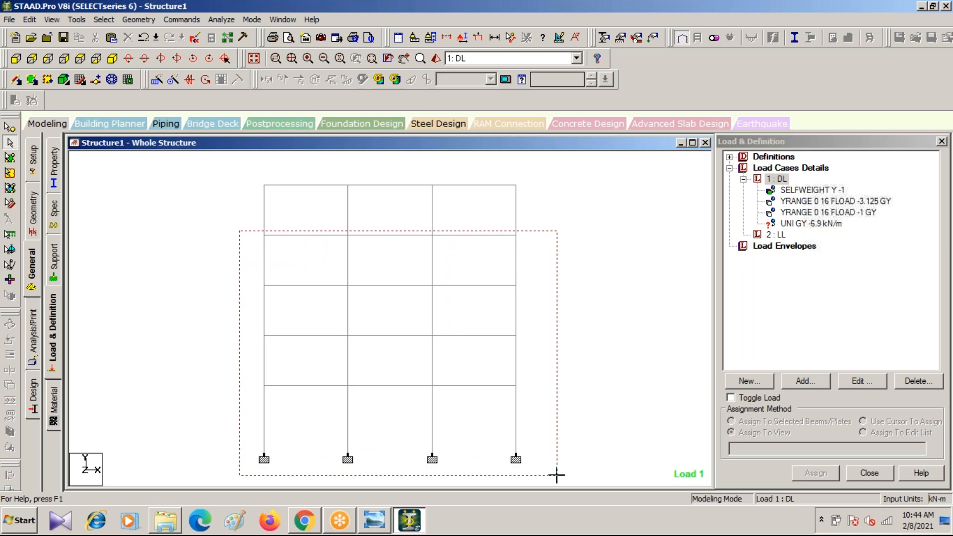
drag(556, 475, 557, 475)
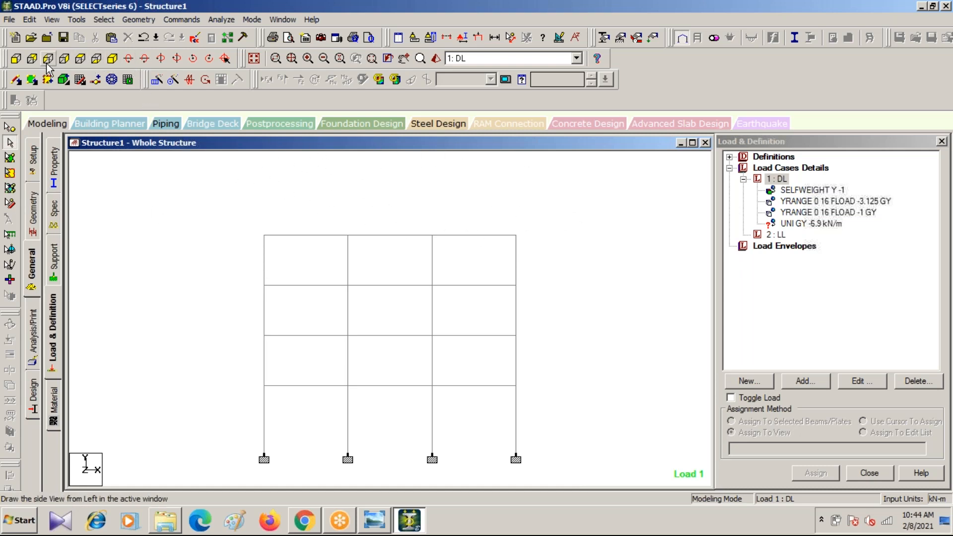
Select the UNI GY -6.9 kN/m load, pick interior beams in the upper part of the plan, and save the structure.
click(80, 59)
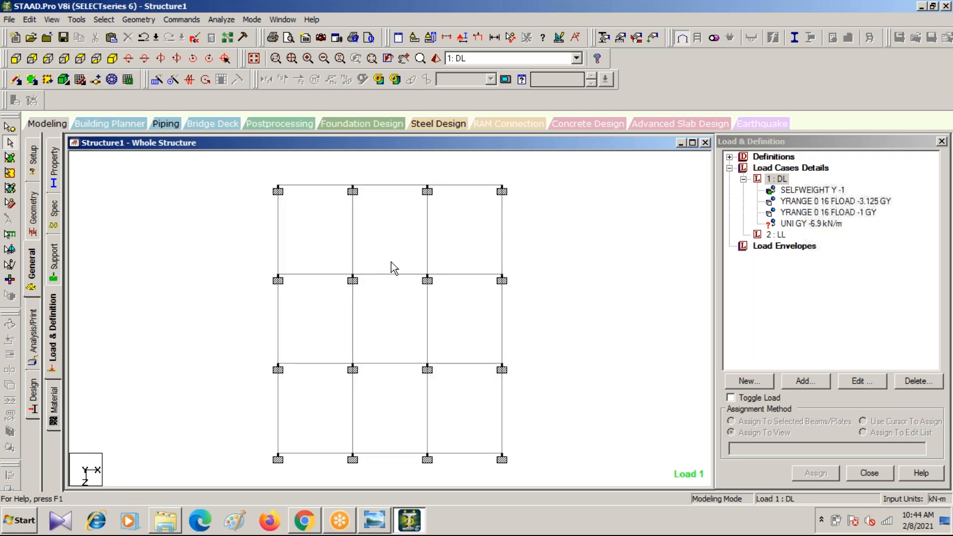
click(785, 224)
click(353, 225)
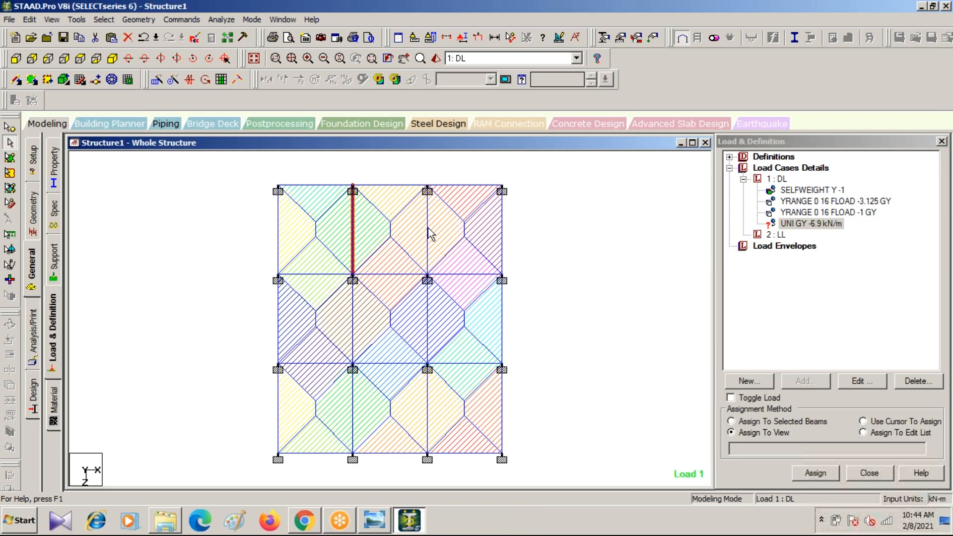
ctrl+click(428, 233)
ctrl+click(408, 274)
ctrl+click(454, 274)
ctrl+click(312, 274)
ctrl+click(353, 322)
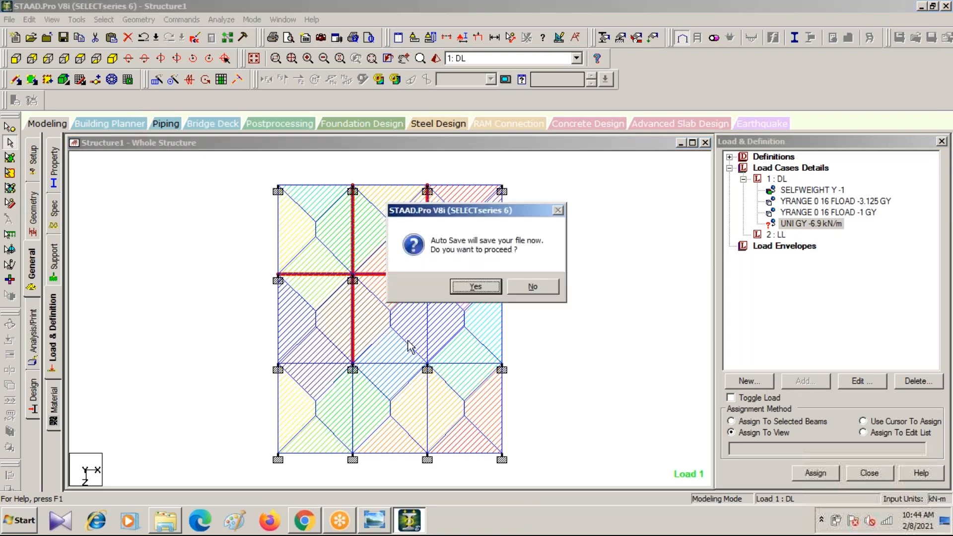
click(474, 287)
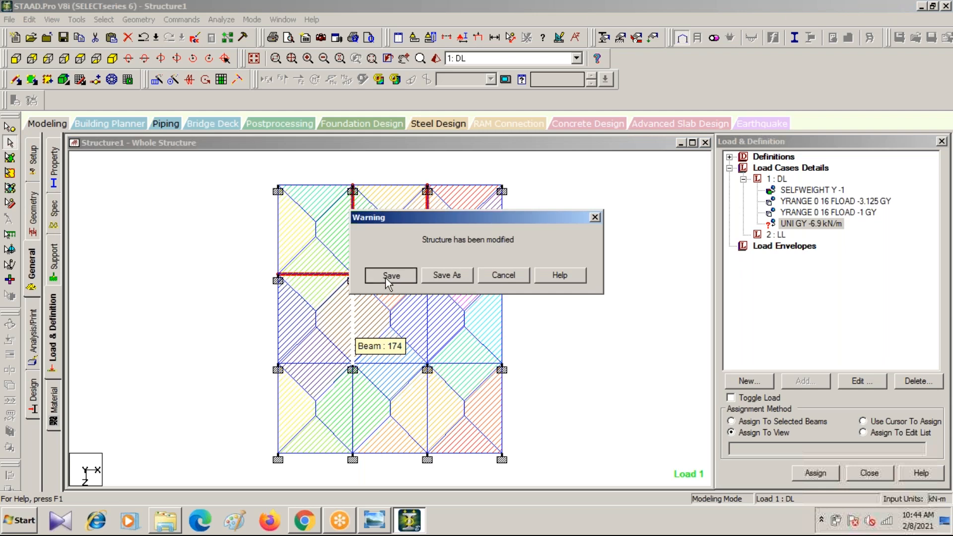
click(389, 276)
Add the remaining interior beams in the middle and lower bays of the plan to the selection.
ctrl+click(428, 330)
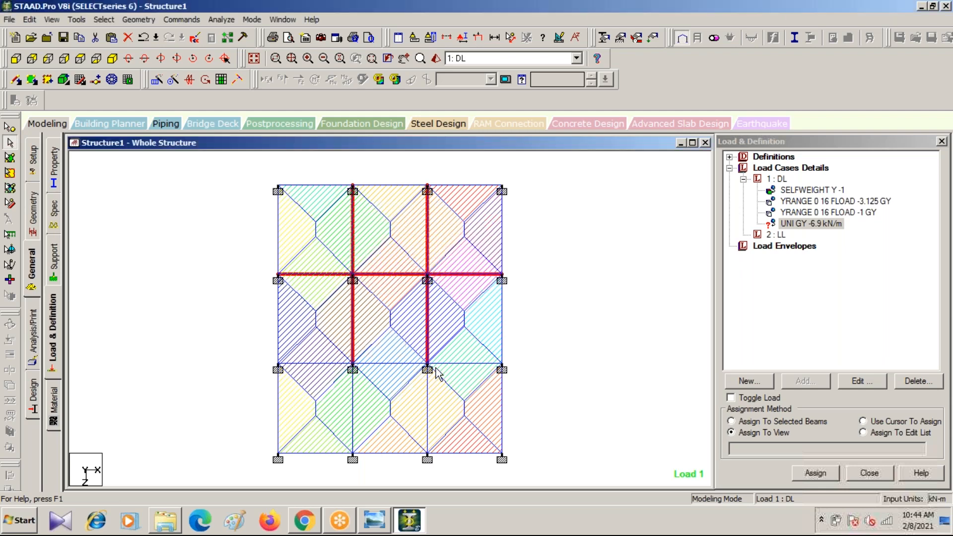
ctrl+click(450, 366)
ctrl+click(412, 365)
ctrl+click(428, 390)
ctrl+click(353, 422)
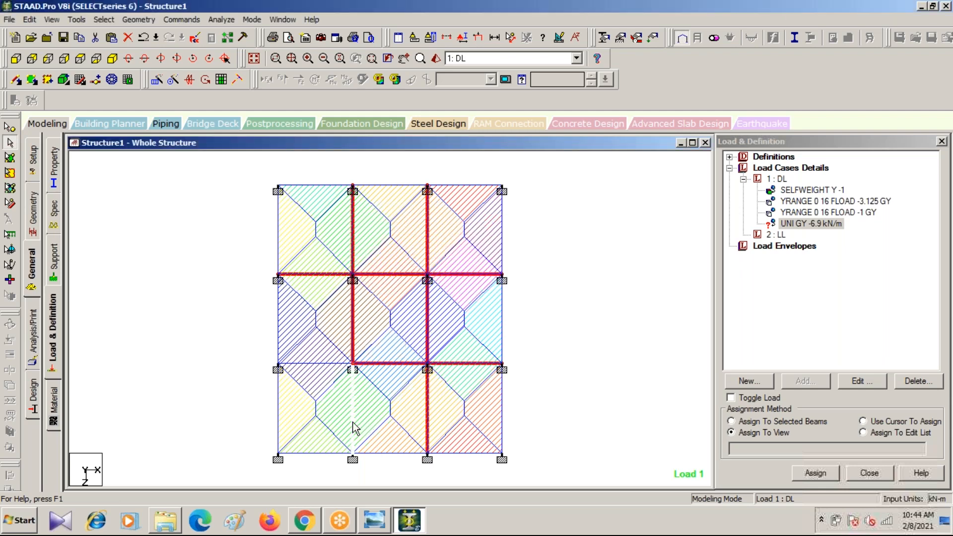
ctrl+click(320, 370)
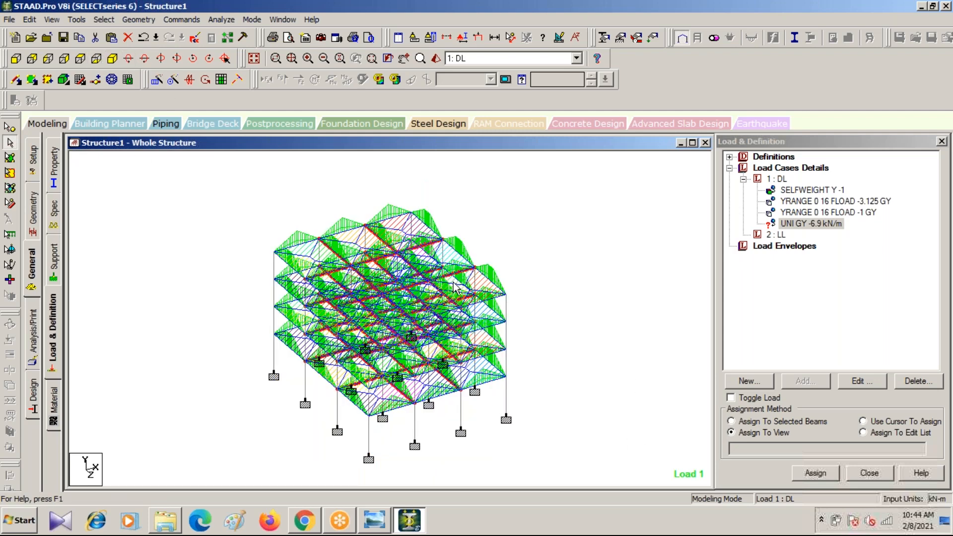
Redisplay the whole structure and try assigning the -6.9 kN/m load to the selected interior beams.
click(253, 58)
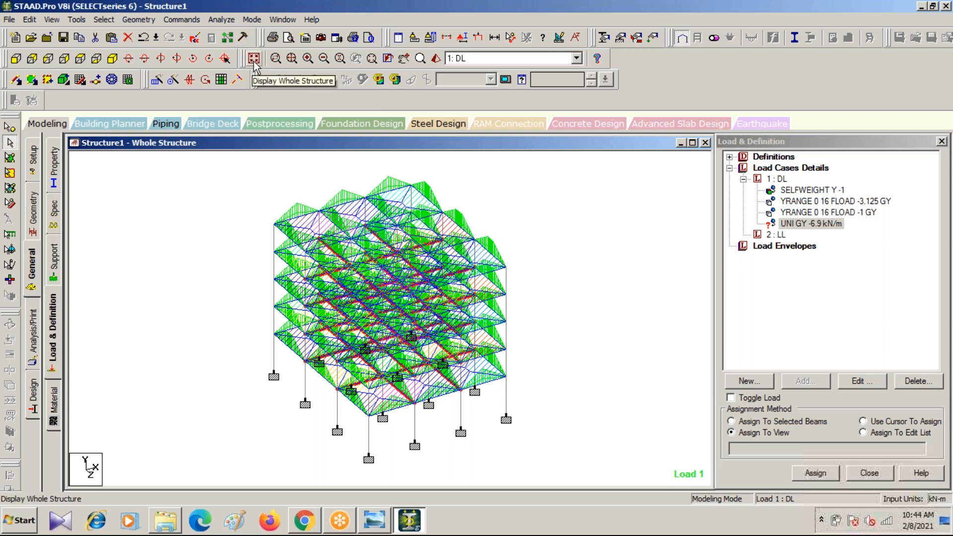
click(16, 59)
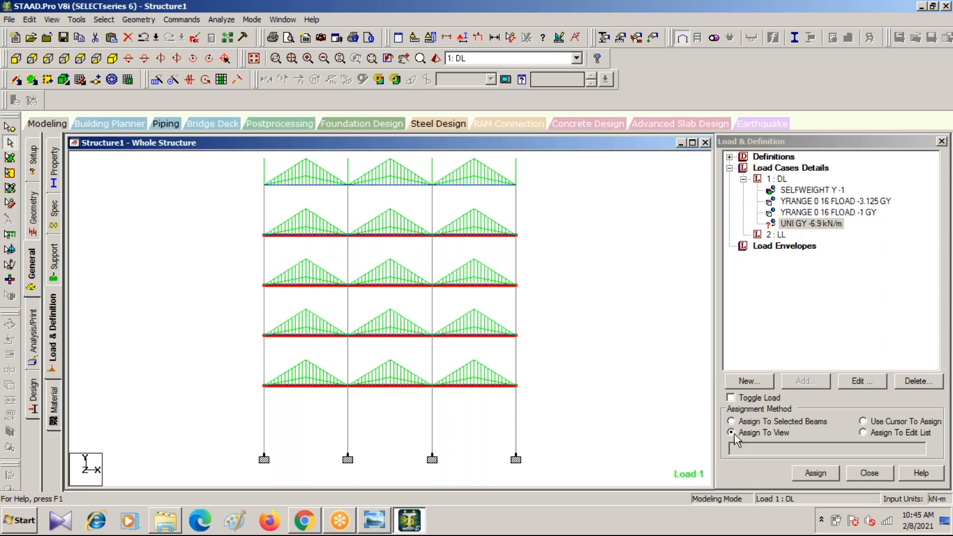
click(732, 421)
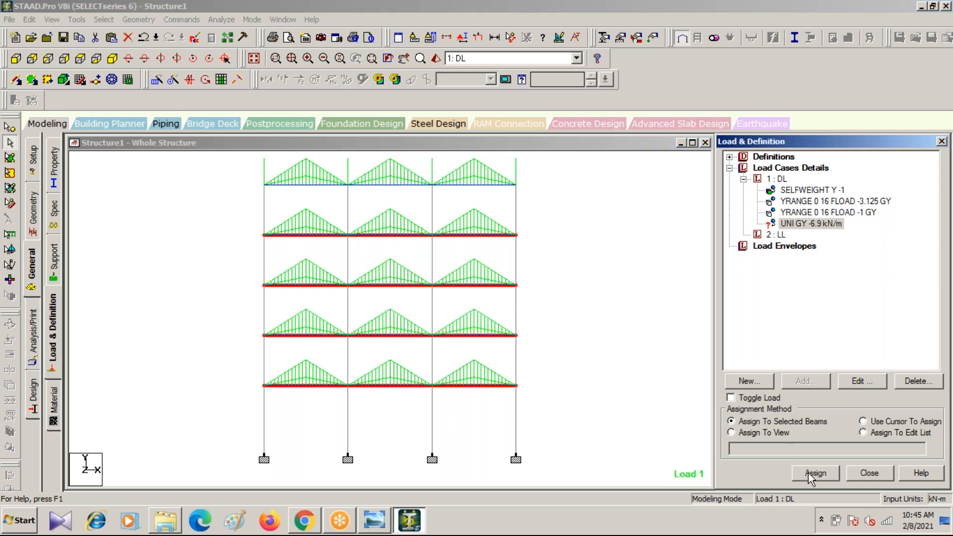
click(585, 271)
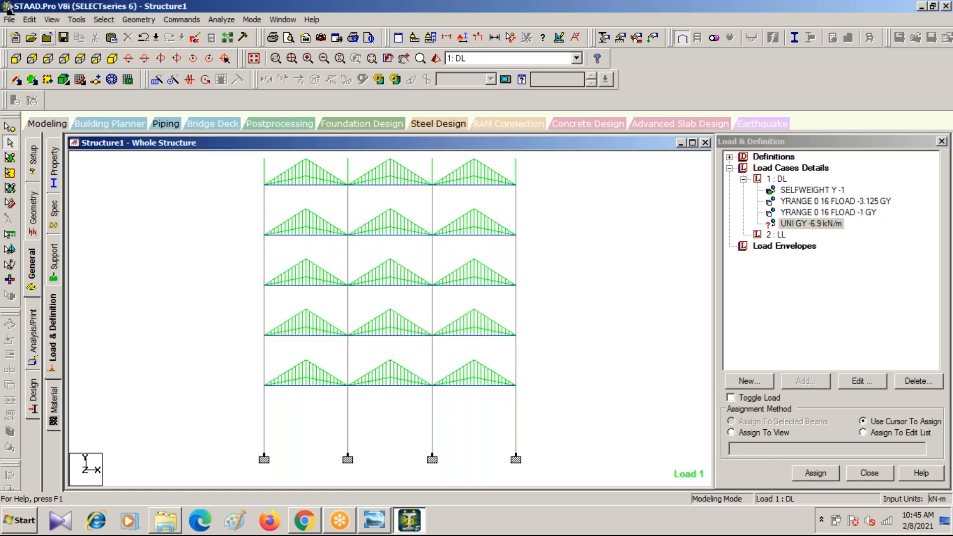
click(113, 60)
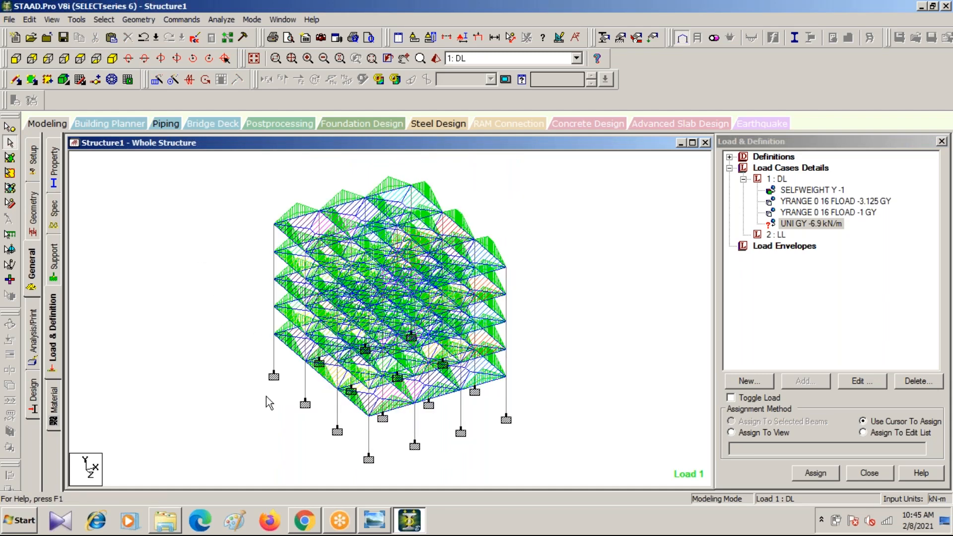
Select the members of the four lower storeys in front view, display only those, and clear the selection.
click(15, 59)
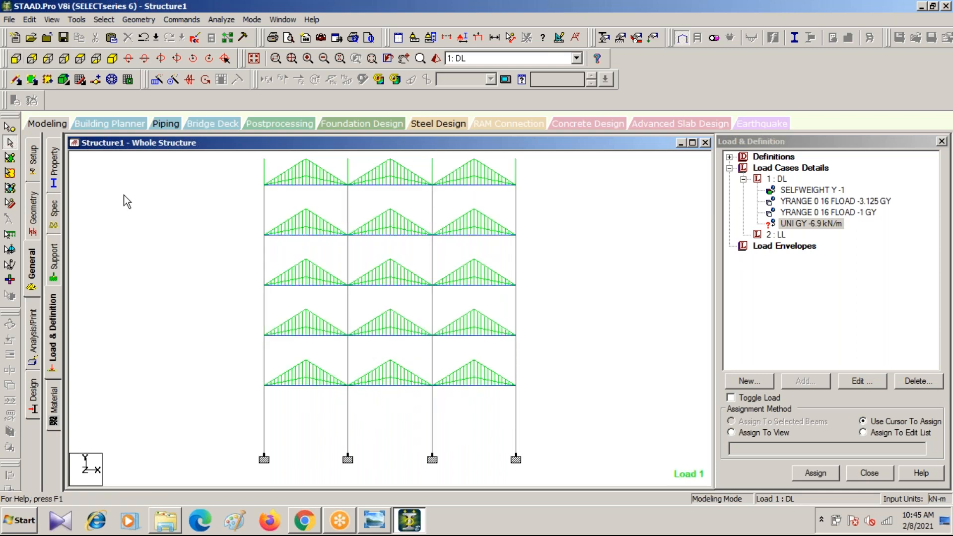
drag(237, 225, 592, 506)
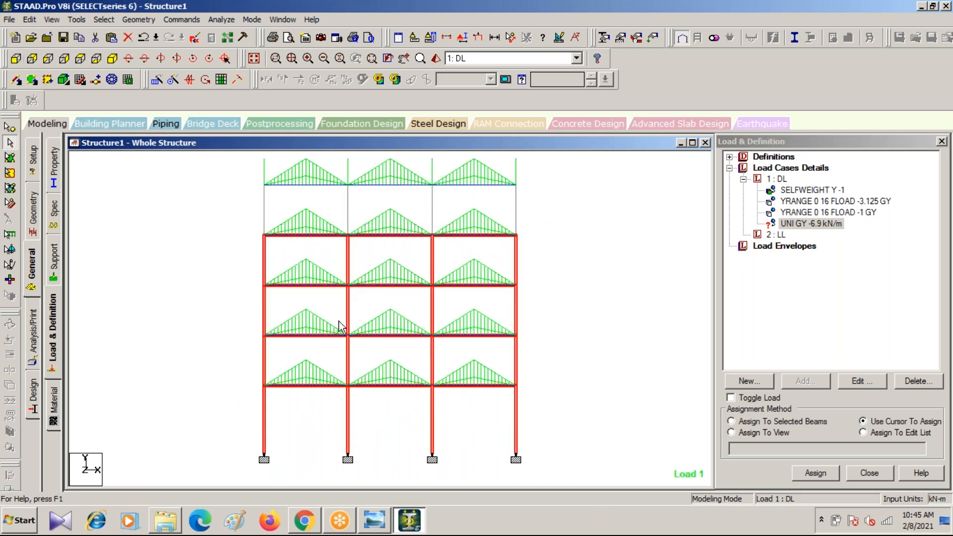
click(54, 20)
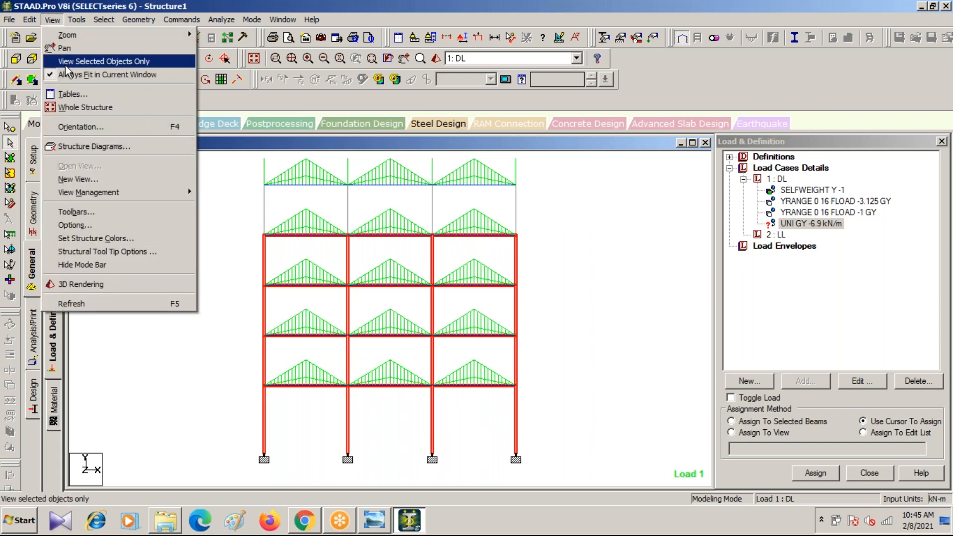
click(128, 60)
click(217, 250)
Select all interior beams in both directions from the plan view of the four displayed storeys.
click(79, 58)
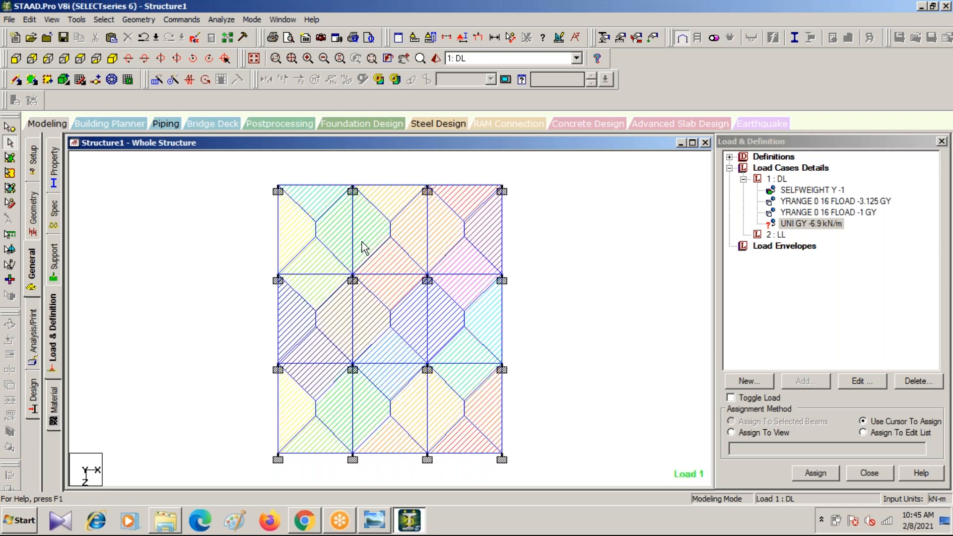
click(353, 241)
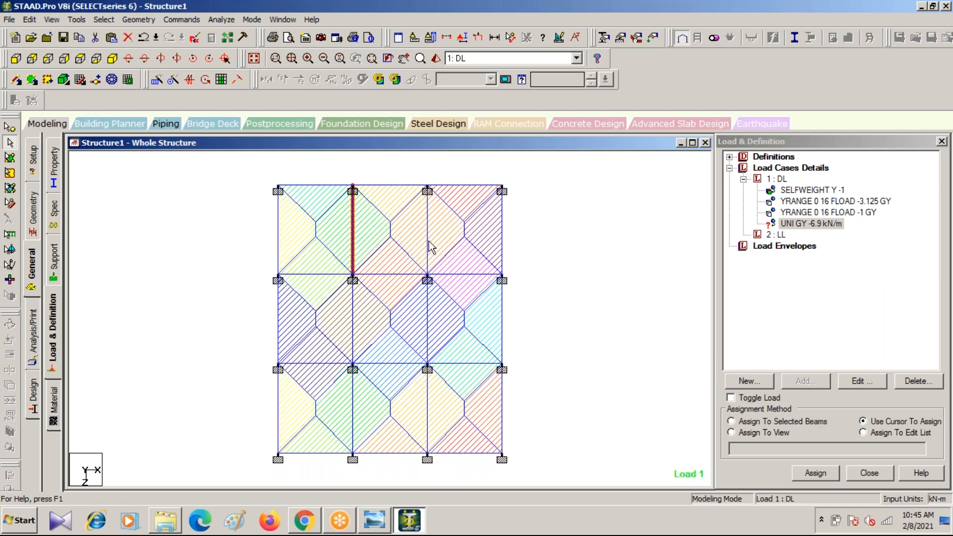
ctrl+click(427, 241)
ctrl+click(396, 274)
ctrl+click(459, 276)
ctrl+click(428, 318)
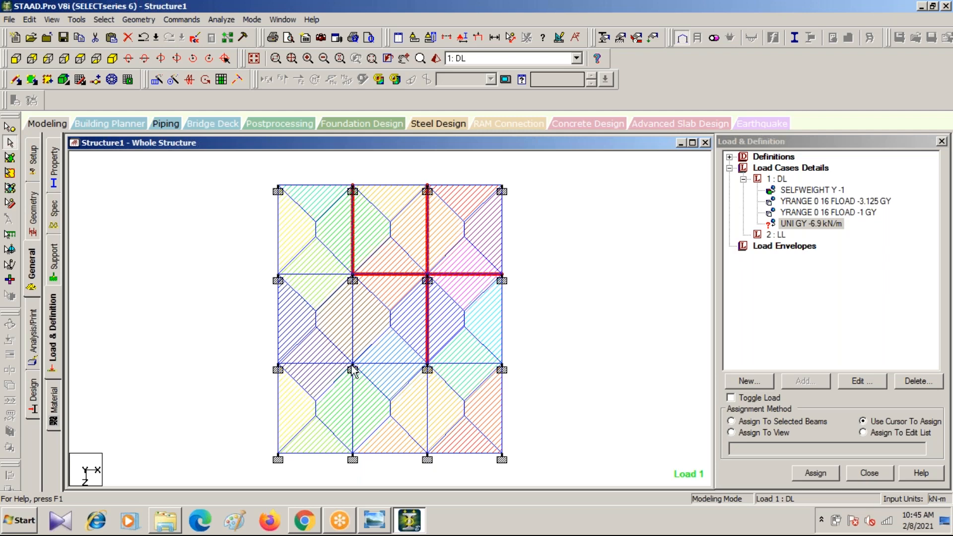
ctrl+click(334, 364)
ctrl+click(353, 331)
ctrl+click(325, 274)
ctrl+click(470, 363)
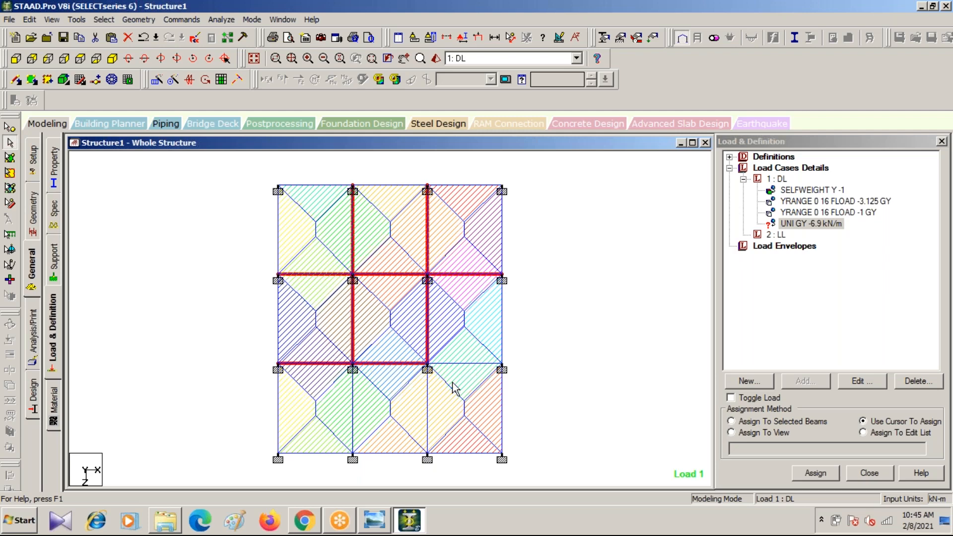
ctrl+click(427, 401)
ctrl+click(351, 405)
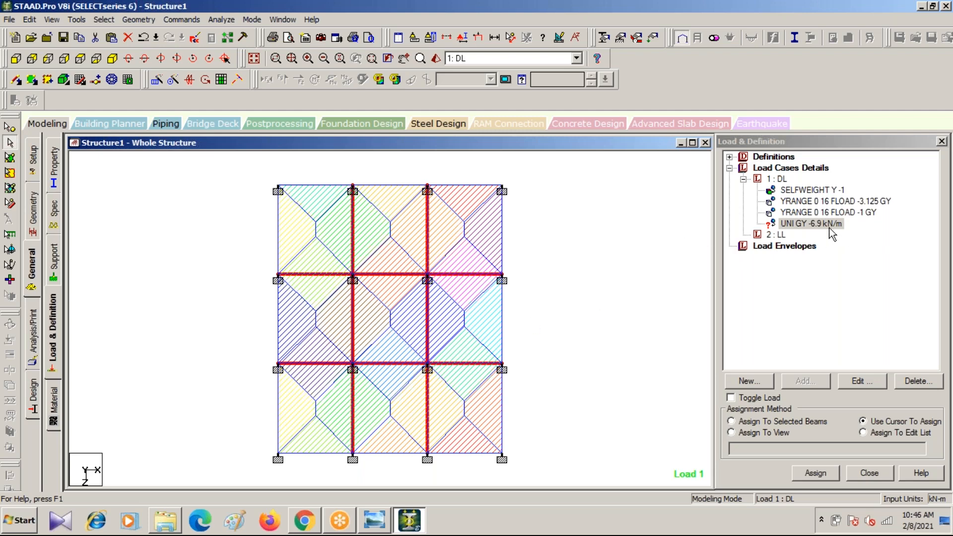
Assign the UNI GY -6.9 kN/m load to the selected interior beams and clear the selection.
click(112, 58)
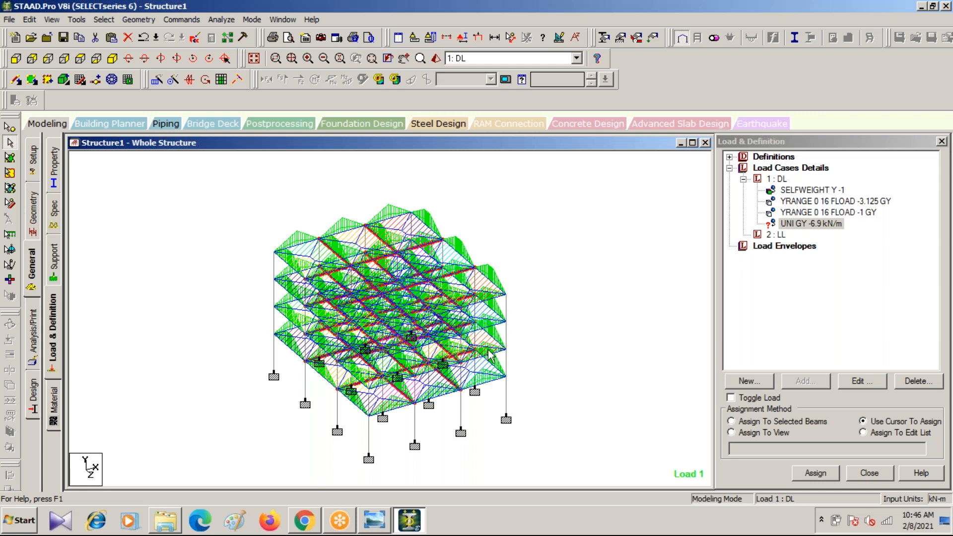
click(731, 422)
click(816, 473)
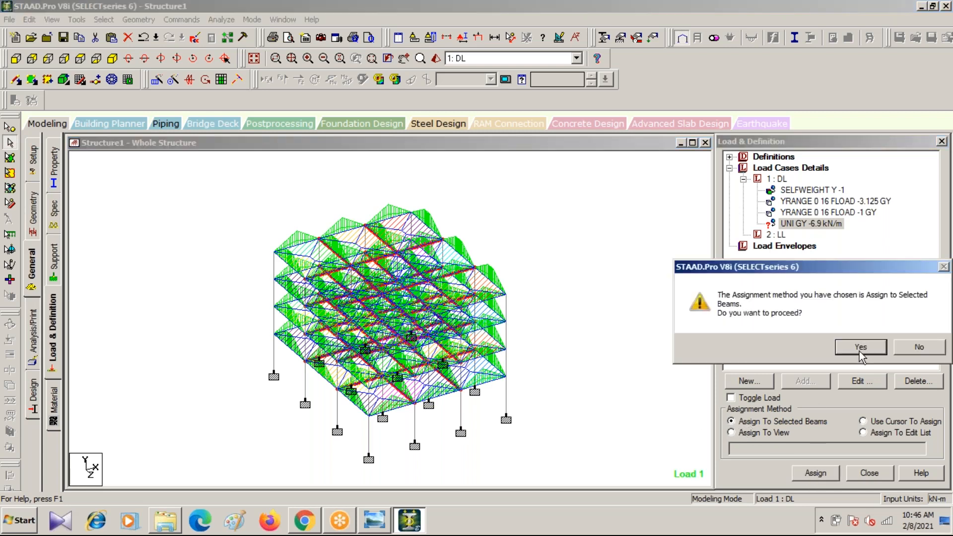
click(861, 347)
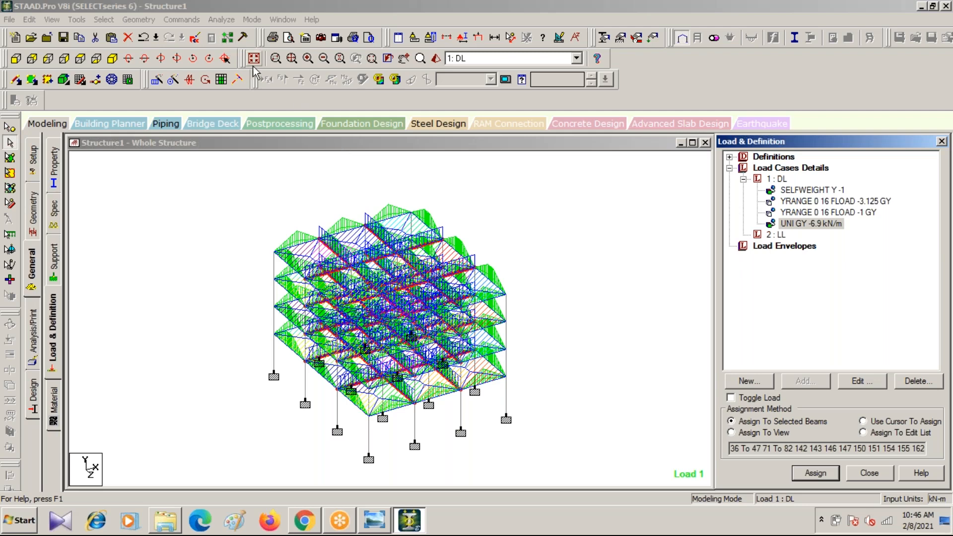
click(177, 268)
Redisplay the whole structure and examine the member loads on the interior beams in isometric view.
click(52, 20)
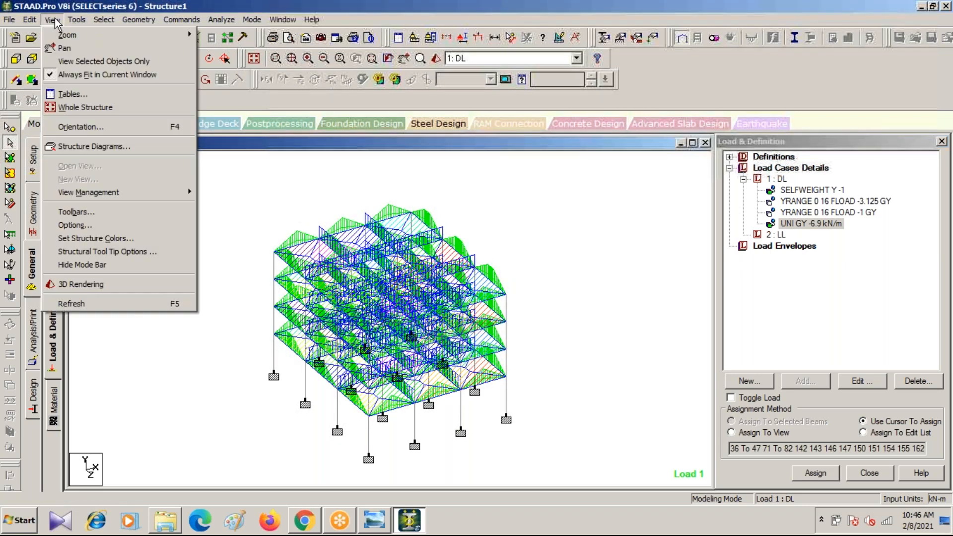
click(79, 109)
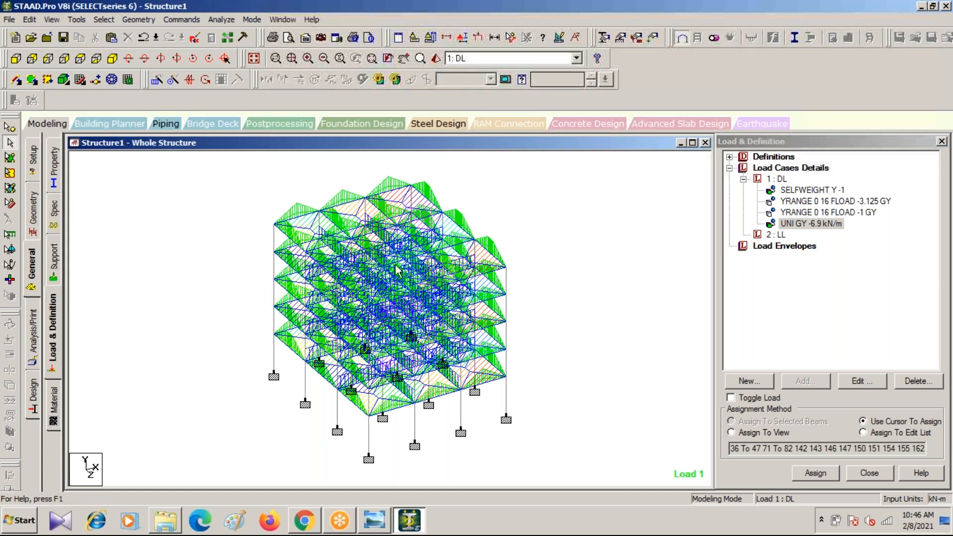
scroll(440, 252, up, 3)
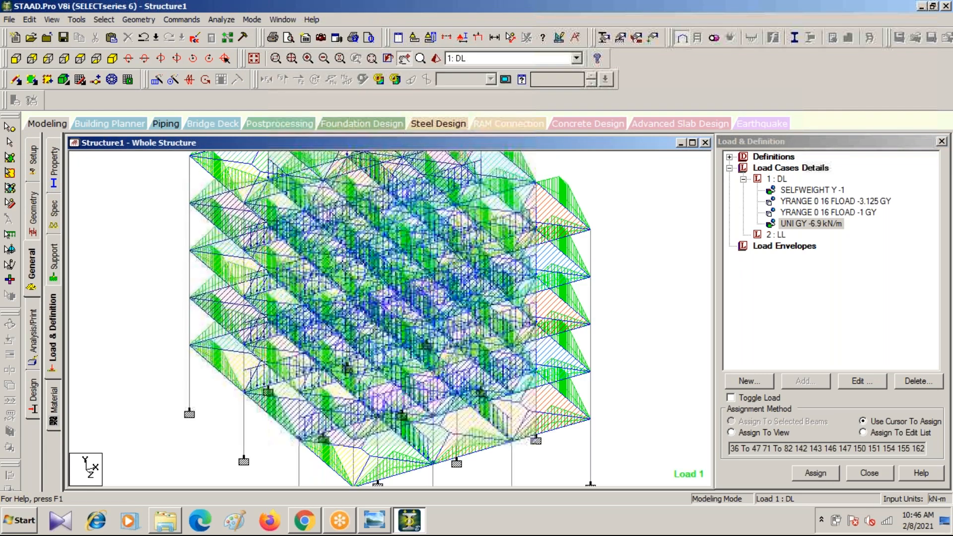
middle_drag(359, 178, 368, 334)
scroll(368, 338, up, 2)
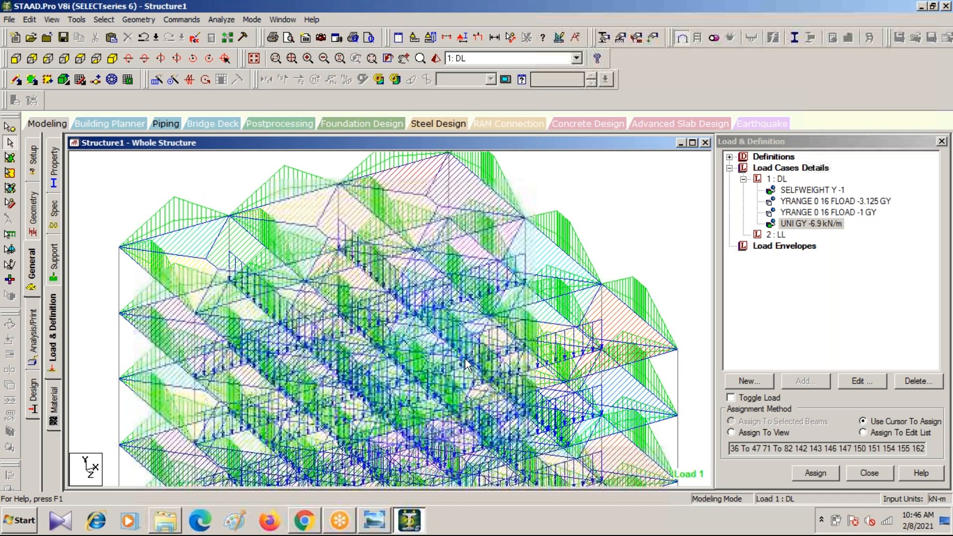
scroll(465, 365, down, 5)
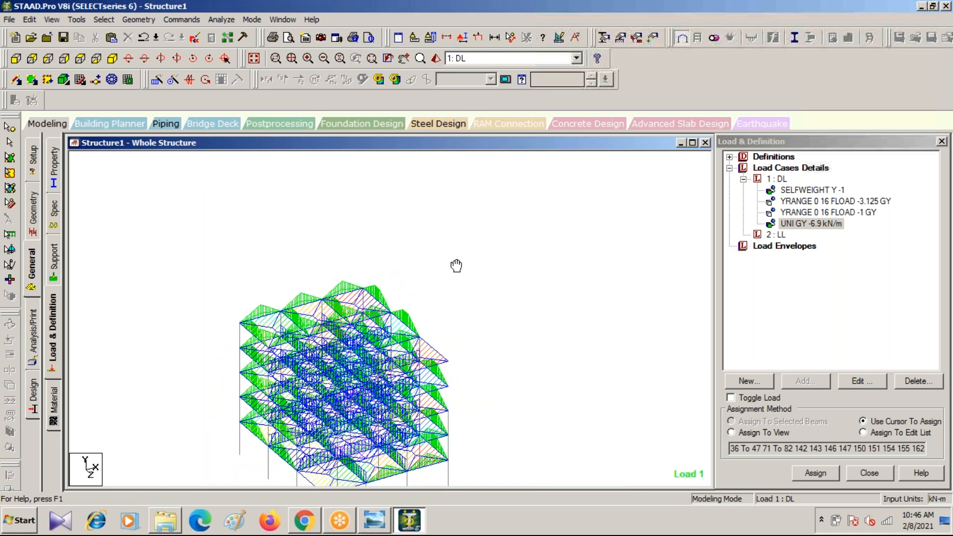
middle_drag(456, 265, 431, 212)
scroll(432, 214, down, 1)
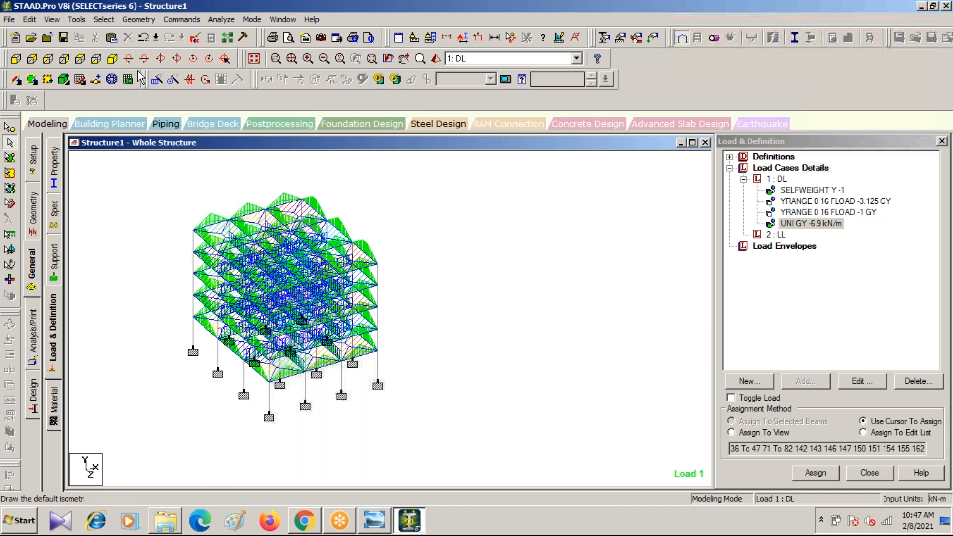
Display only the four lower storeys by windowing them in front view, and show them in plan view.
click(16, 59)
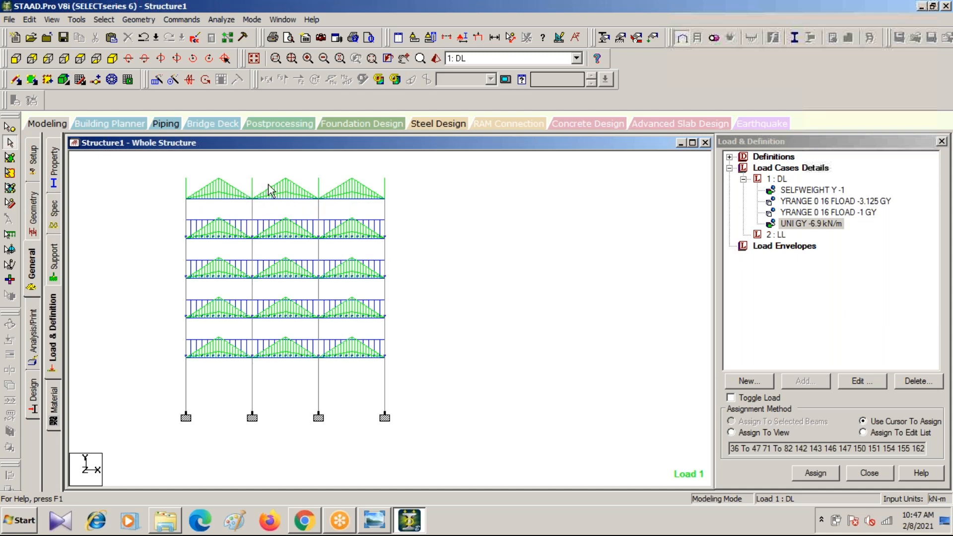
scroll(168, 267, down, 2)
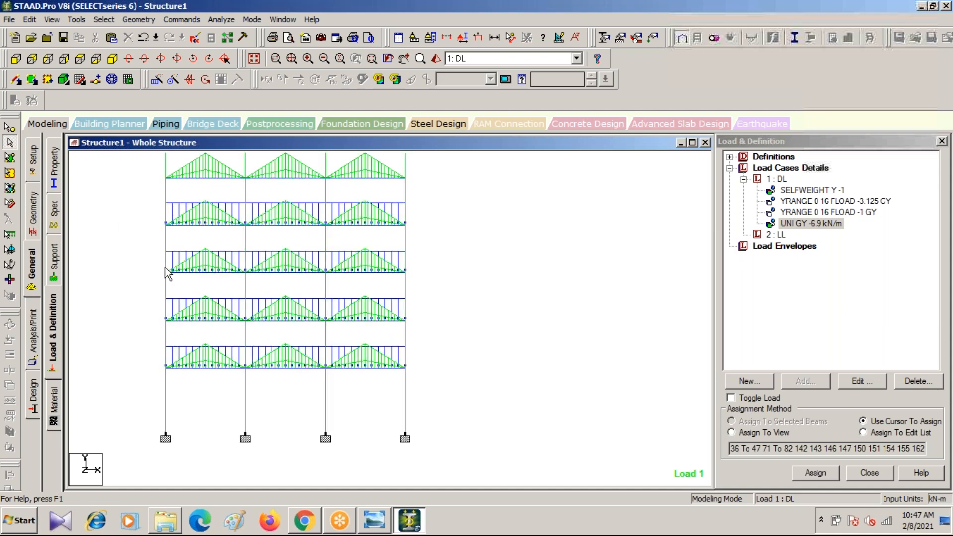
middle_drag(129, 254, 176, 294)
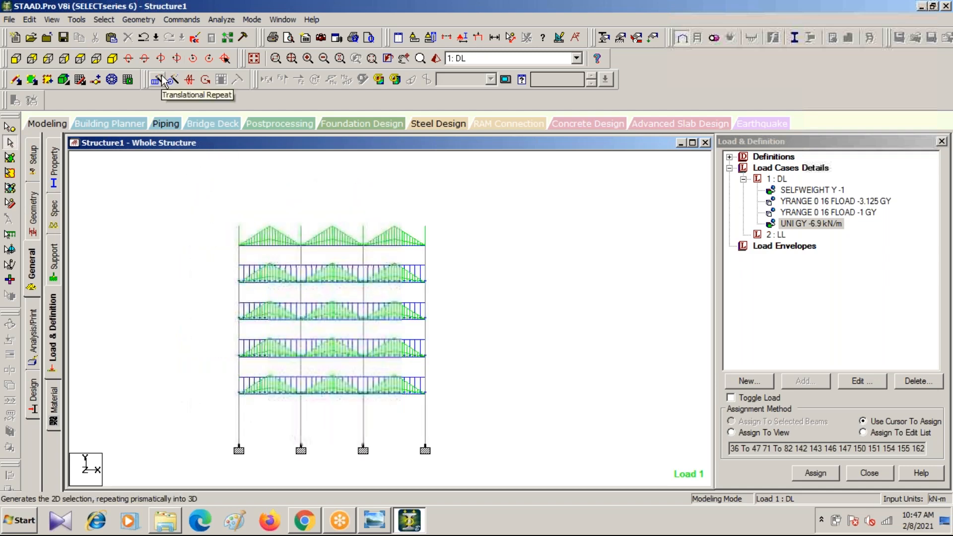
click(446, 38)
click(526, 175)
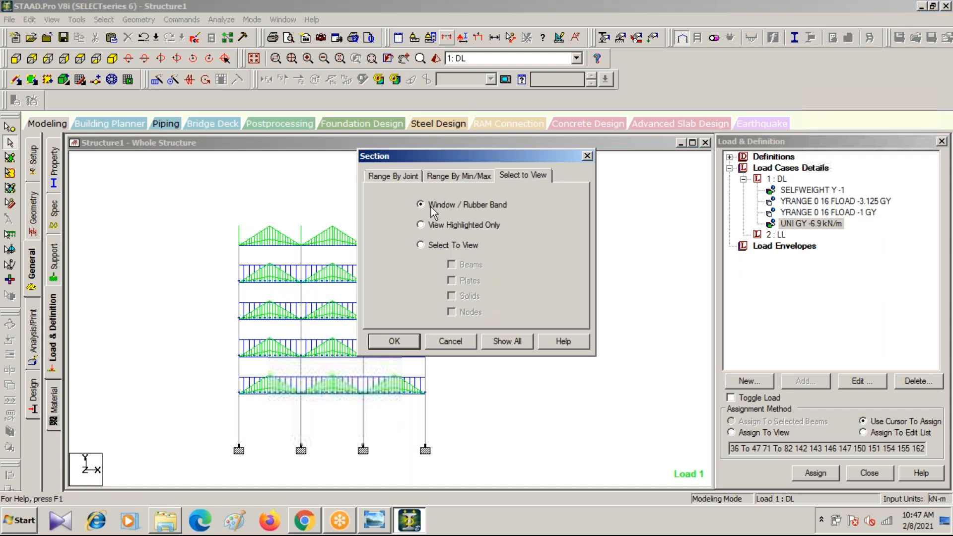
click(393, 341)
drag(228, 272, 457, 471)
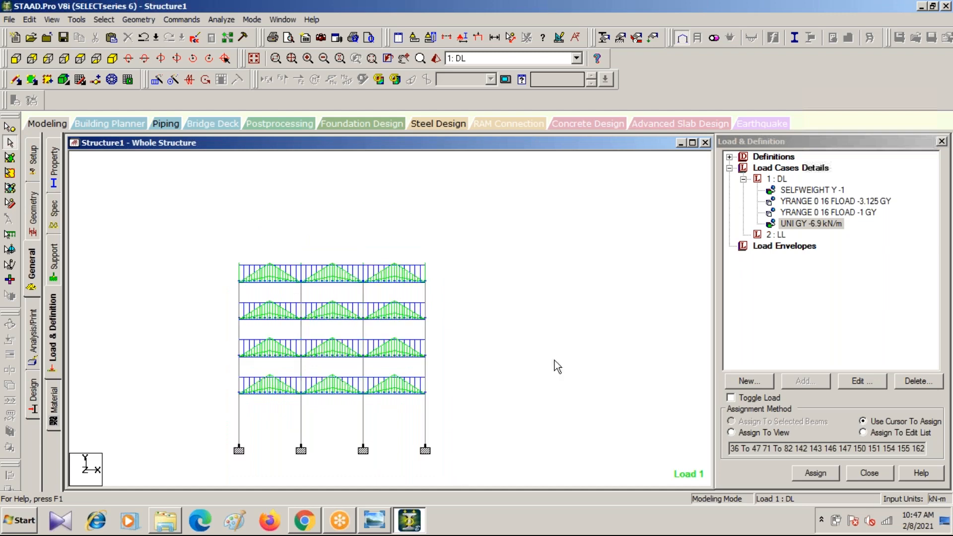
click(77, 62)
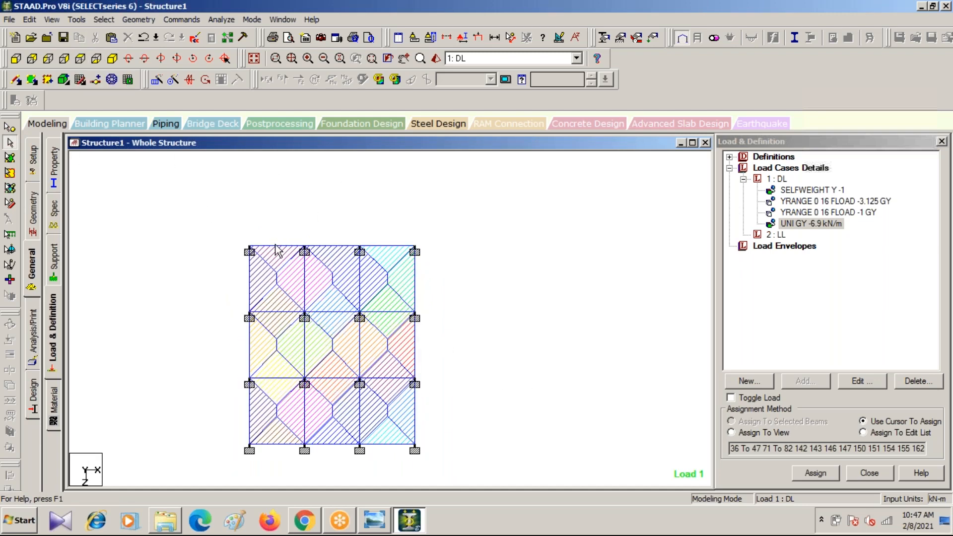
Switch to the Google Slides presentation, consult the Main Wall Load slide, and return to STAAD.Pro.
click(306, 522)
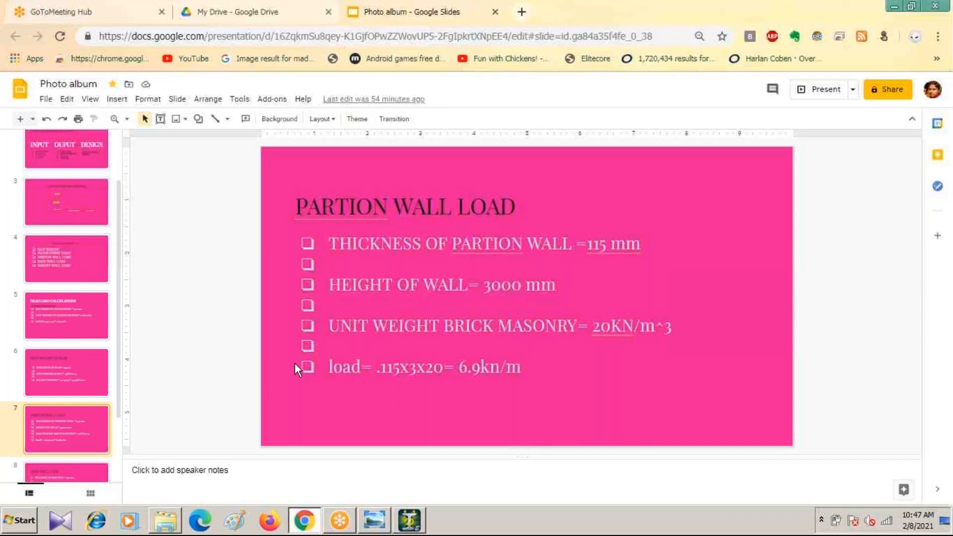
key(Down)
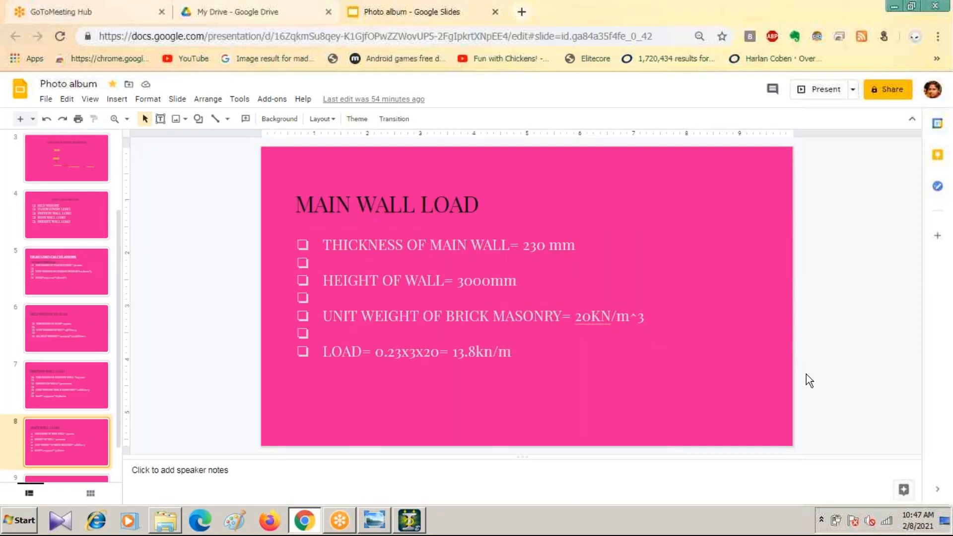
click(410, 521)
Select all exterior beams along the four sides of the plan of the displayed storeys.
click(286, 246)
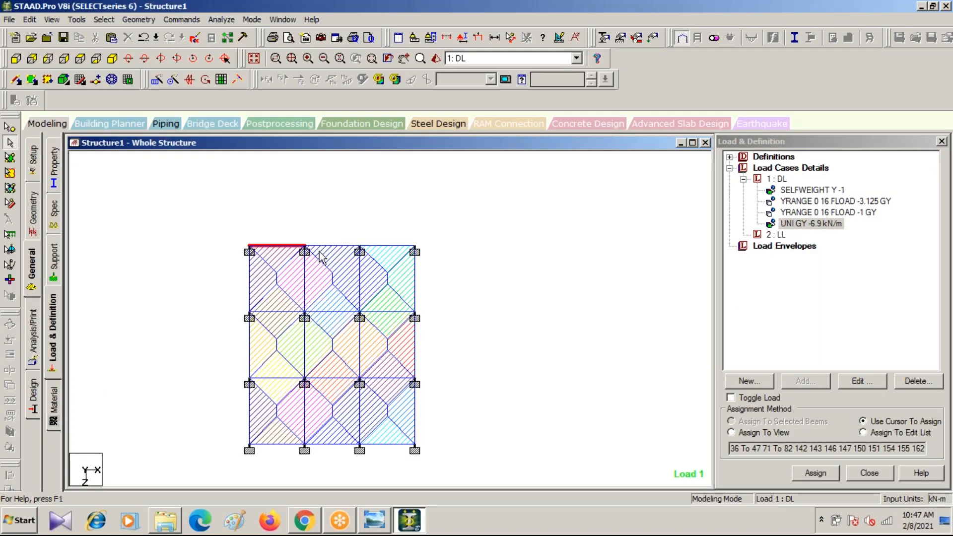
click(334, 247)
click(380, 246)
click(418, 286)
click(418, 355)
click(417, 418)
click(395, 446)
click(342, 445)
click(276, 446)
click(250, 417)
click(251, 348)
click(255, 293)
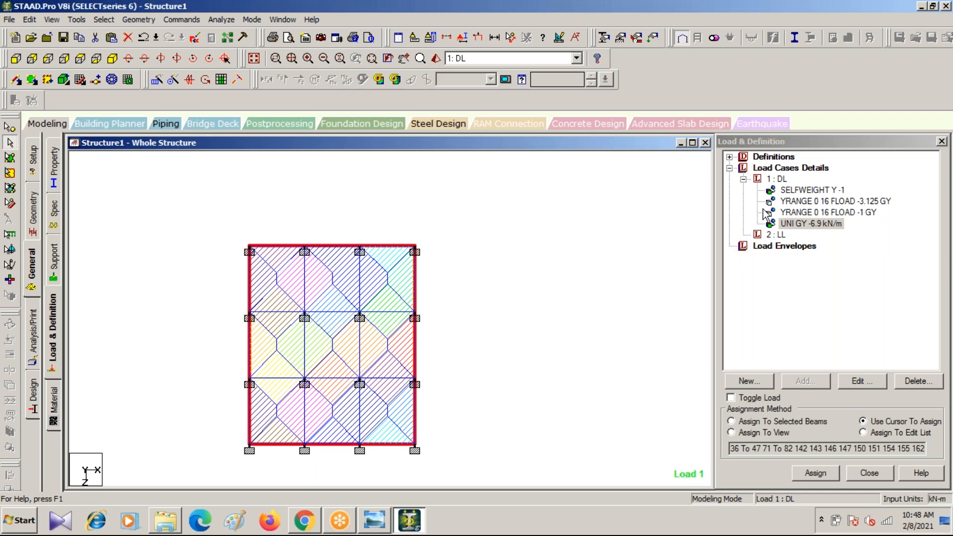
Add a uniform member force of -13.8 kN/m in the GY direction to the DL load case.
click(777, 179)
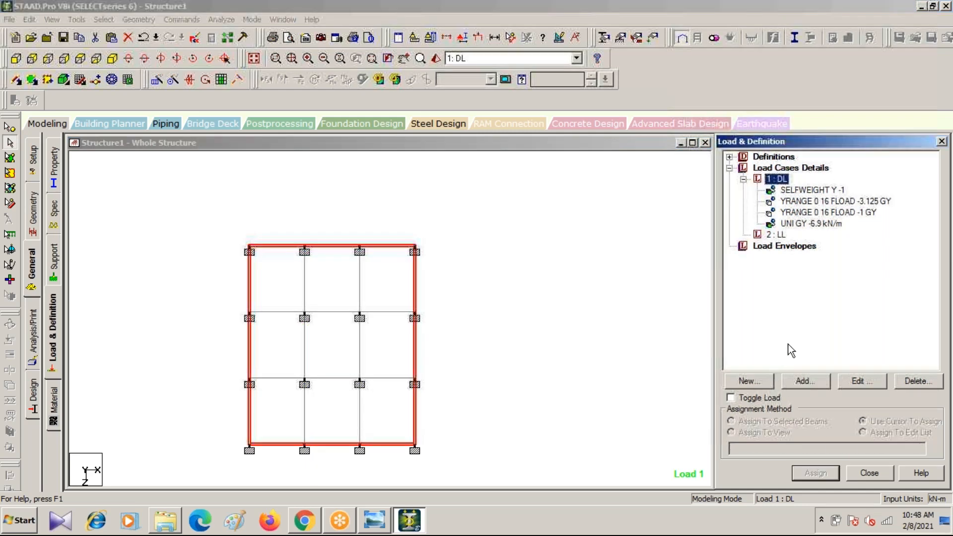
click(805, 381)
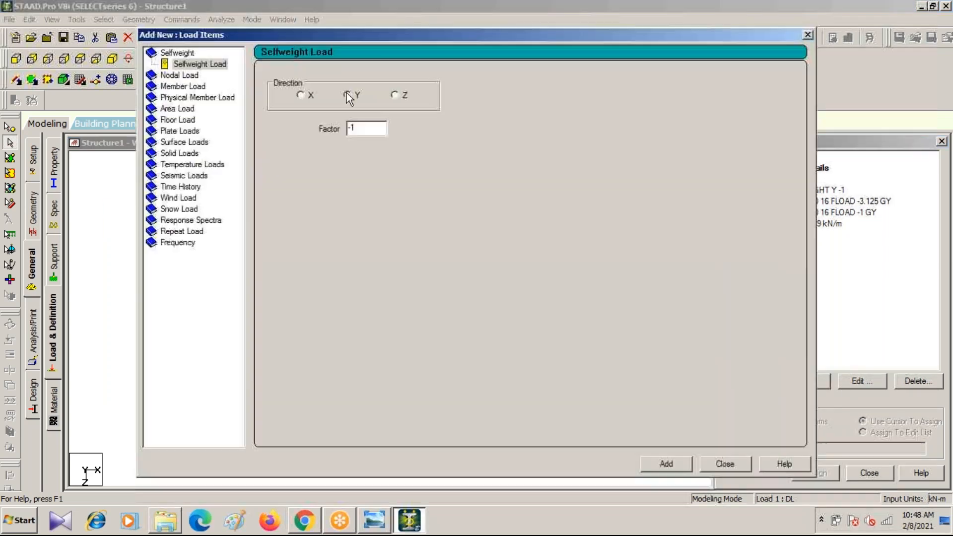
click(176, 95)
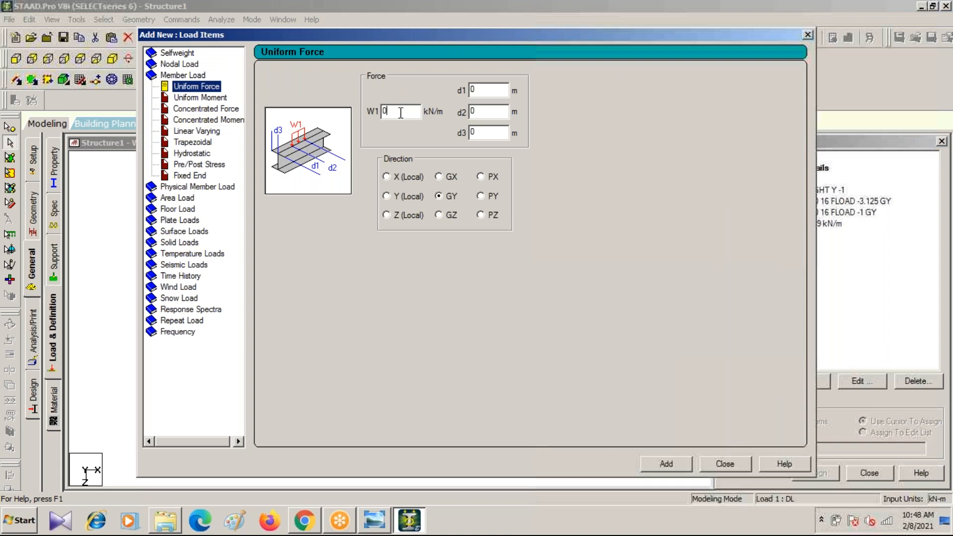
key(Tab)
key(BackSpace)
text(-13.8)
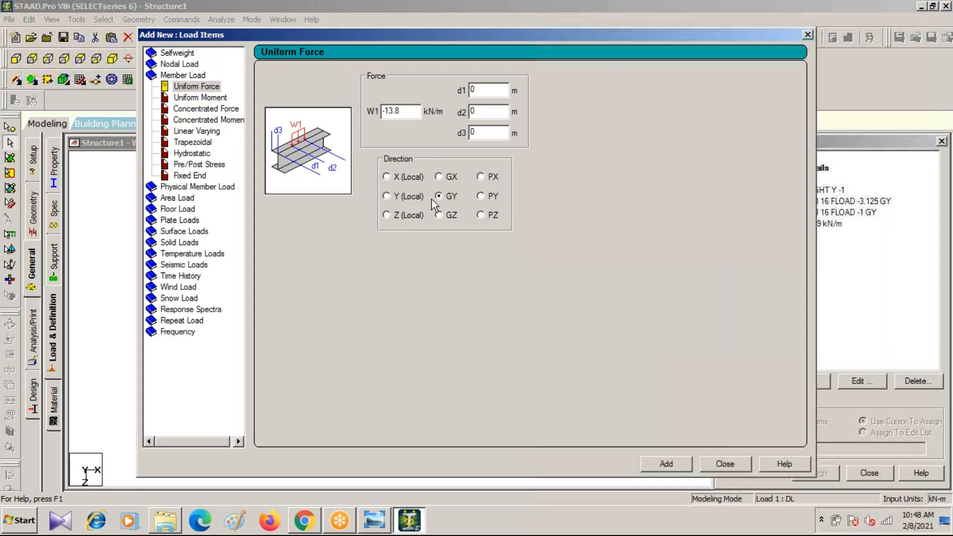
click(658, 463)
drag(534, 37, 378, 160)
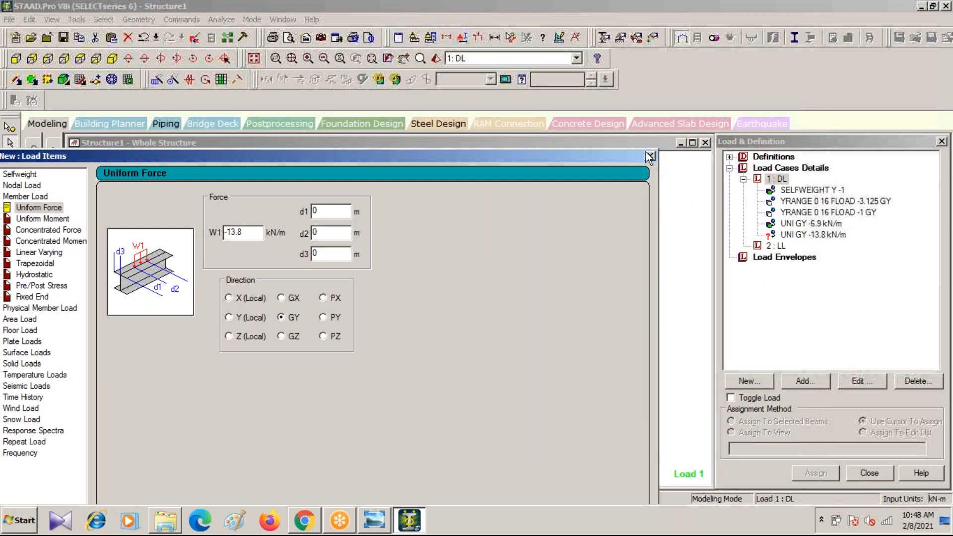
click(649, 157)
Assign the UNI GY -13.8 kN/m load to the selected exterior beams and redisplay the whole structure.
click(811, 234)
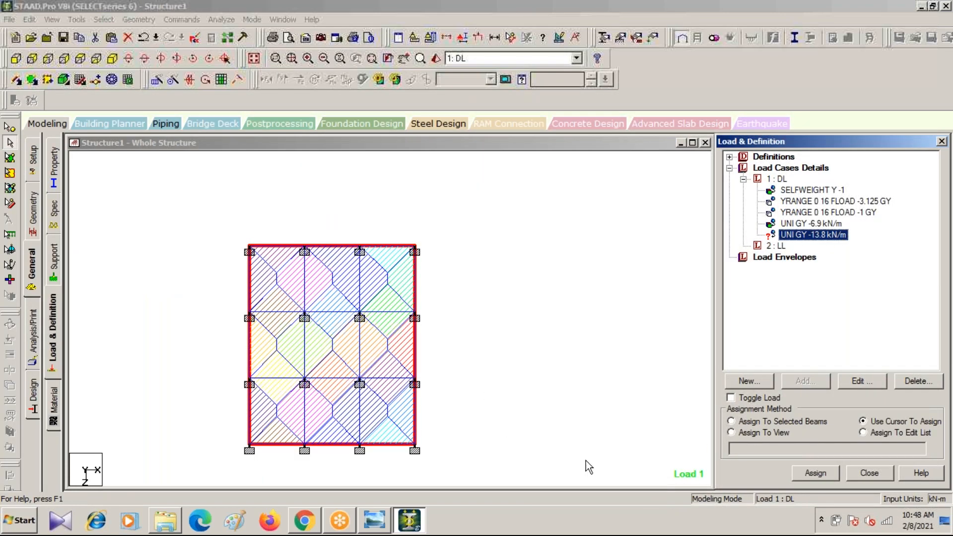
click(113, 59)
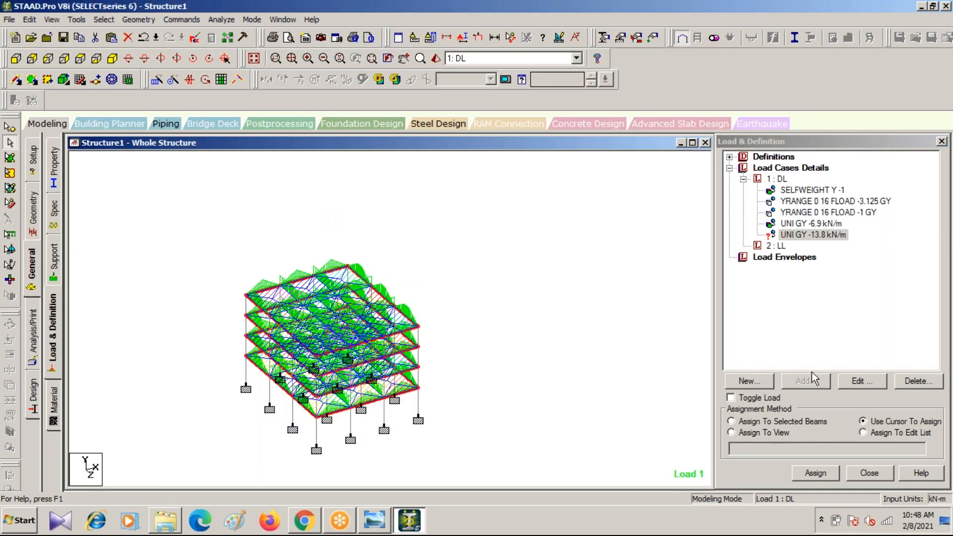
click(731, 422)
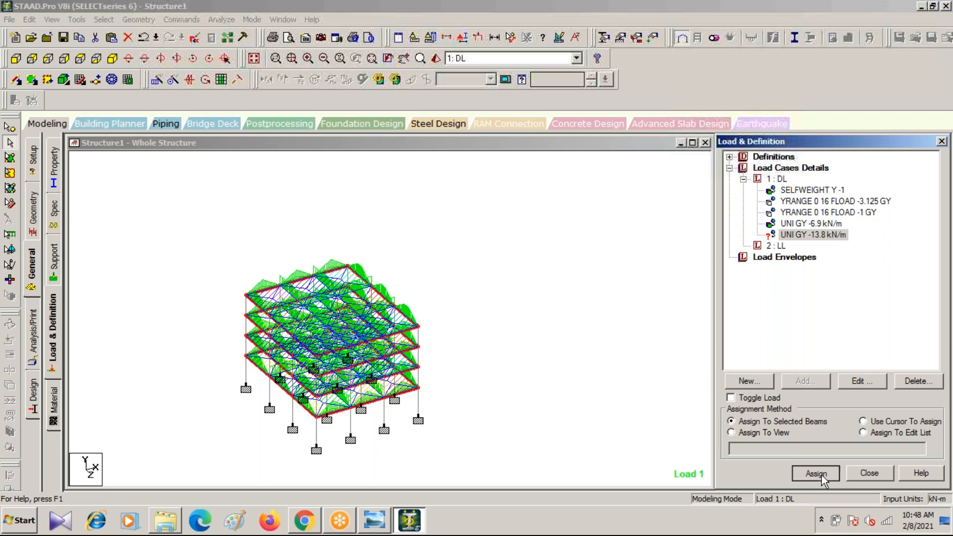
click(818, 474)
click(860, 347)
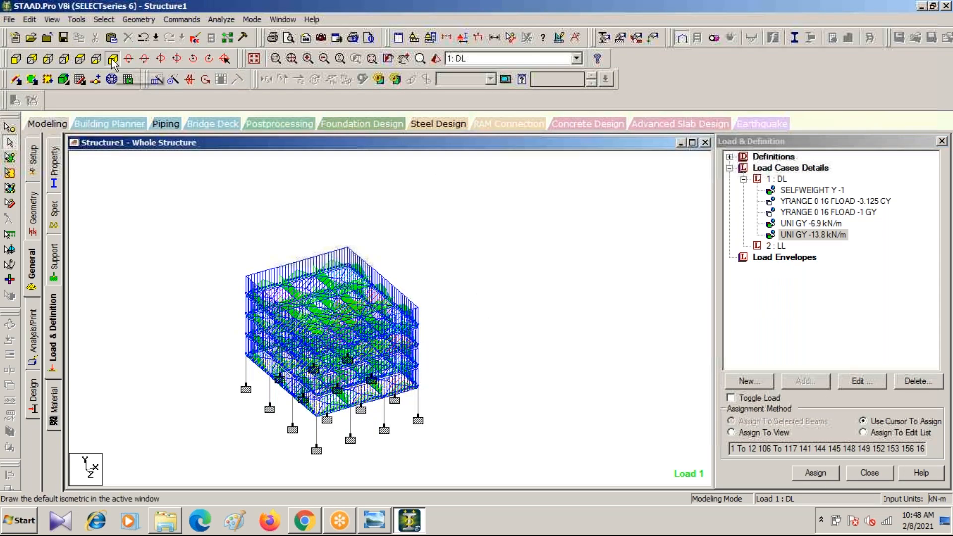
click(253, 58)
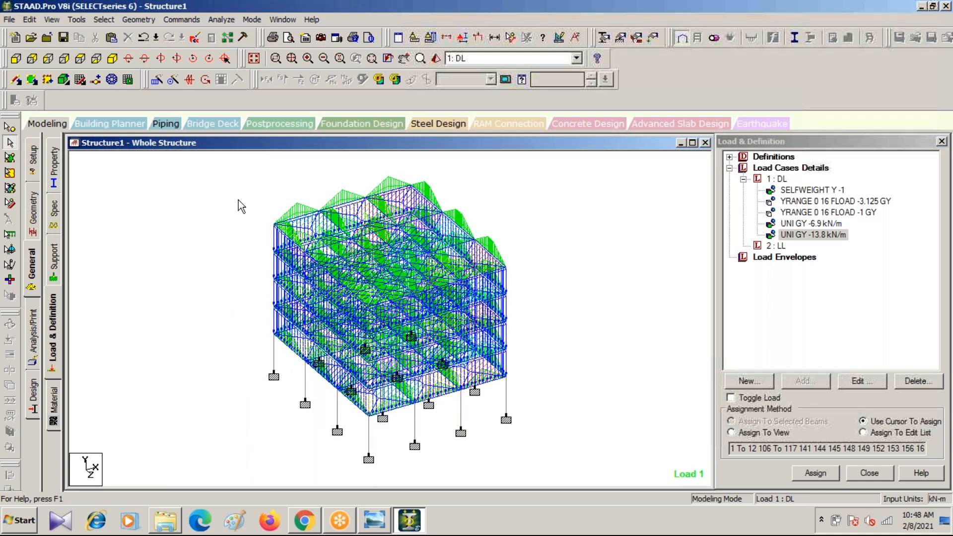
Display only the roof-level beams by windowing them in front view, and show them in isometric view.
click(7, 62)
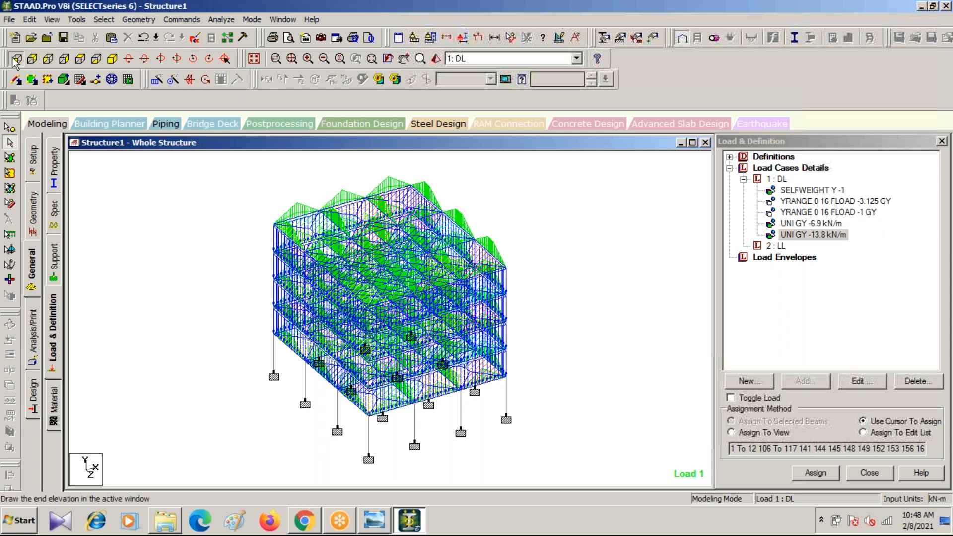
click(15, 59)
click(447, 36)
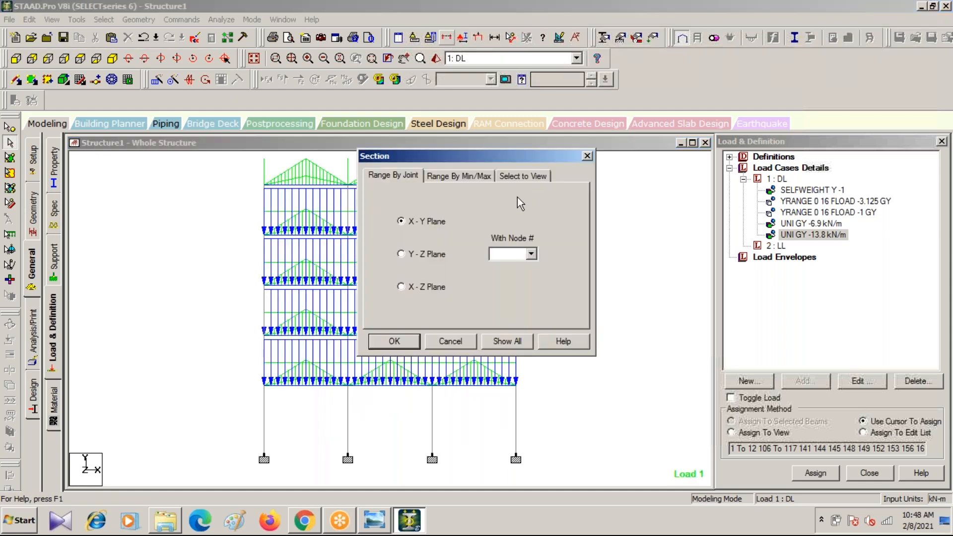
click(520, 176)
click(393, 341)
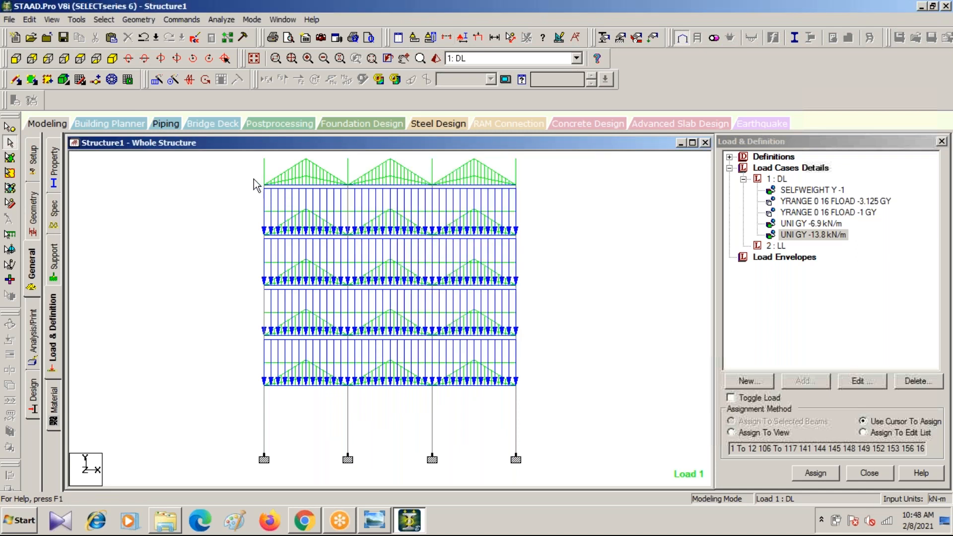
drag(250, 176, 544, 193)
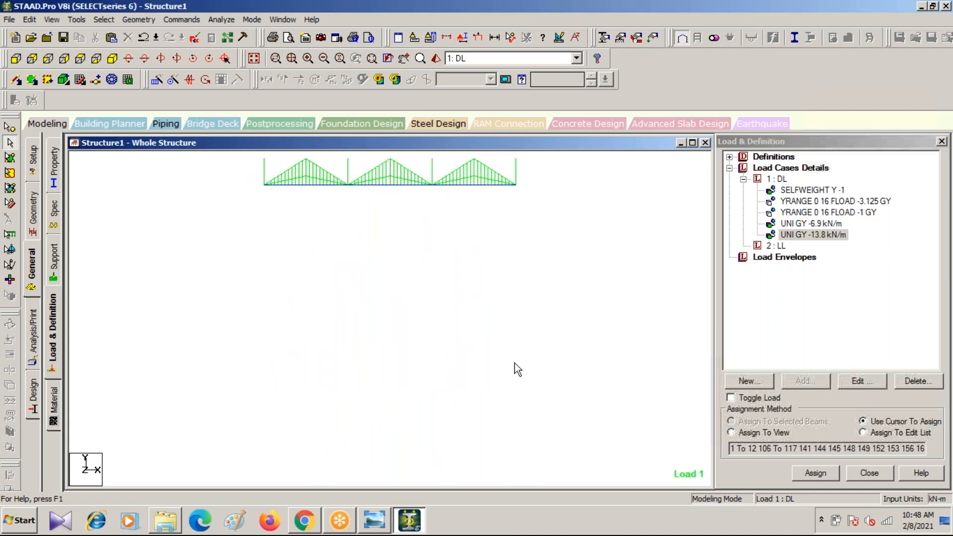
click(112, 60)
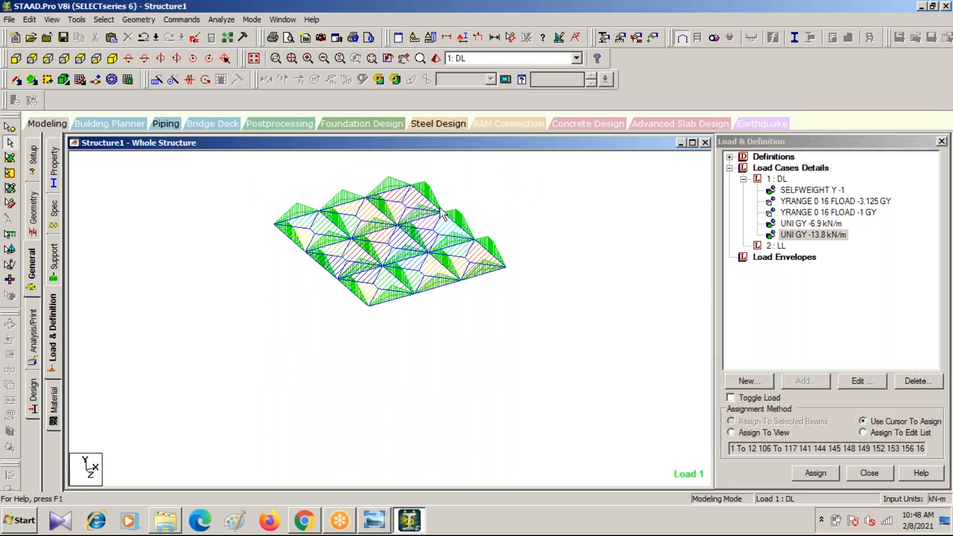
Start adding a load item to the DL case and consult the Parapet Wall Load slide in the Google Slides presentation.
click(778, 179)
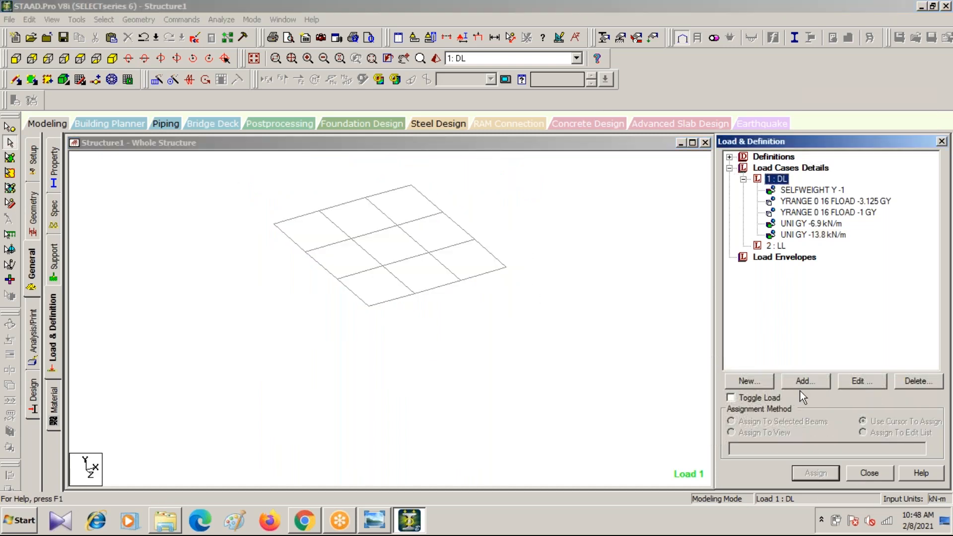
click(799, 382)
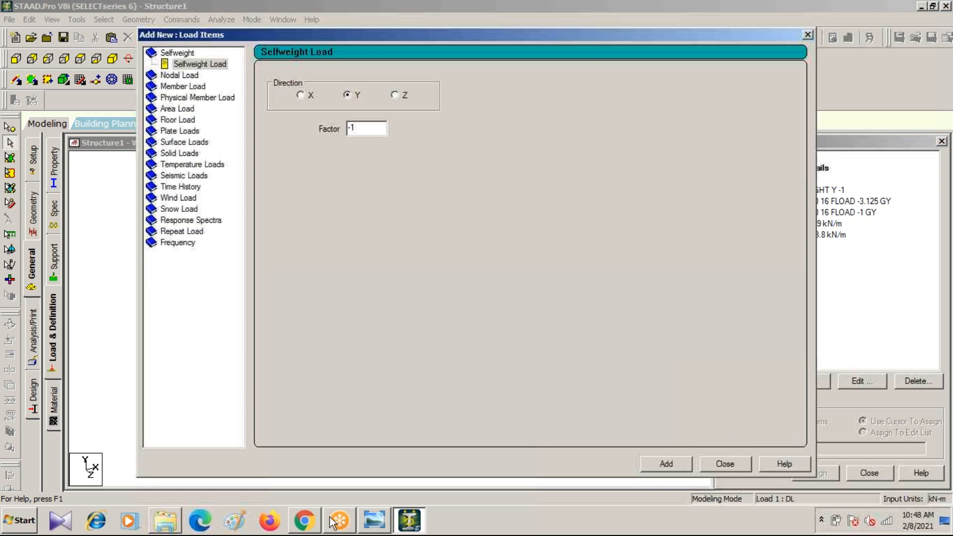
click(305, 526)
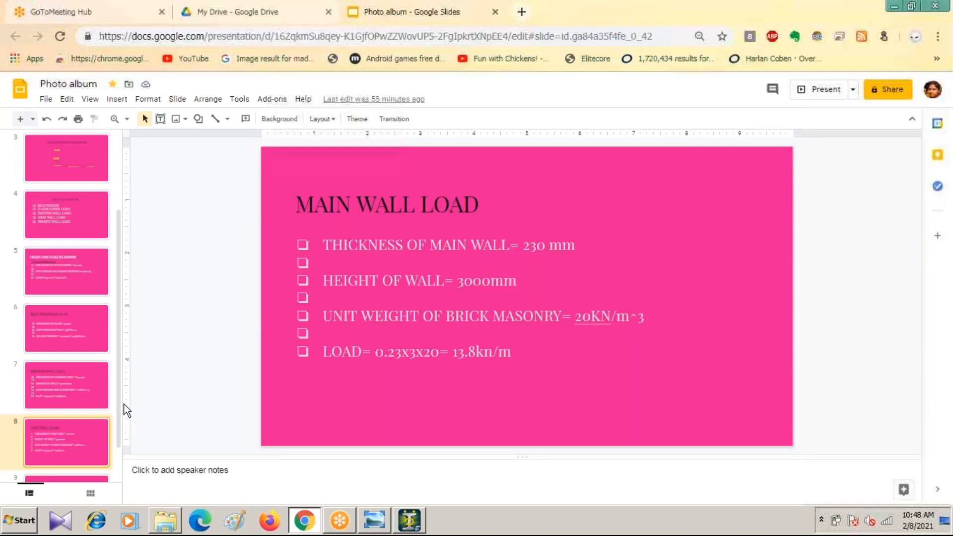
drag(116, 415, 116, 475)
click(77, 465)
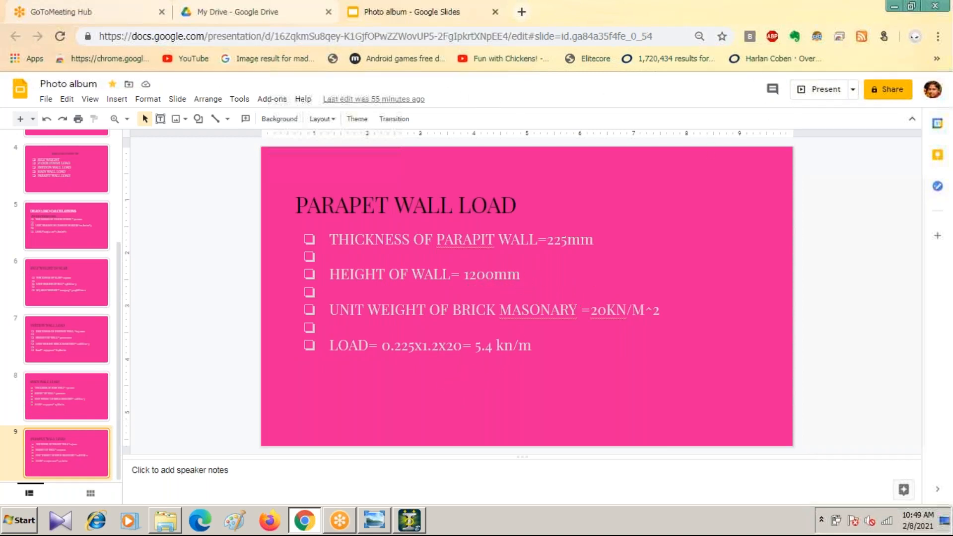
click(410, 521)
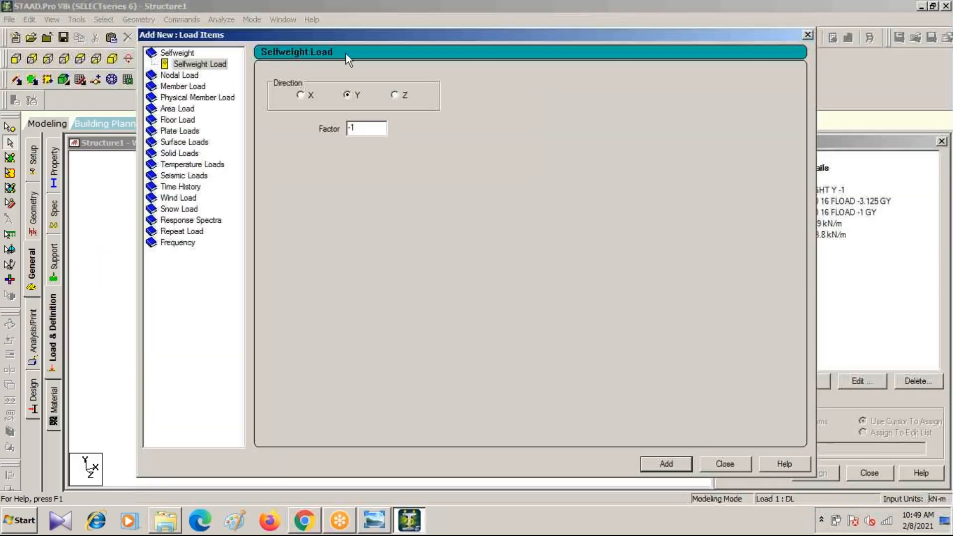
Add a uniform member force of -5.4 kN/m in the GY direction to the DL load case.
click(180, 86)
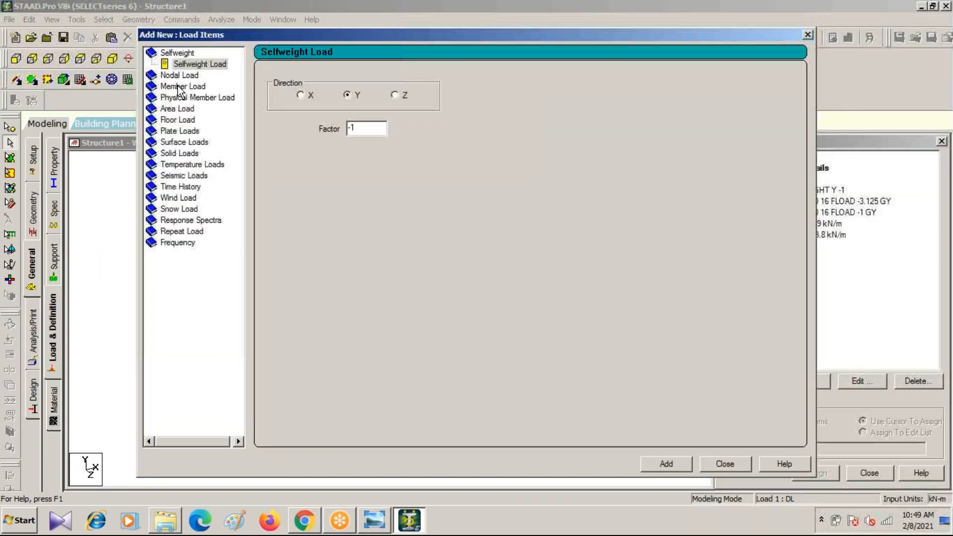
double_click(384, 111)
key(BackSpace)
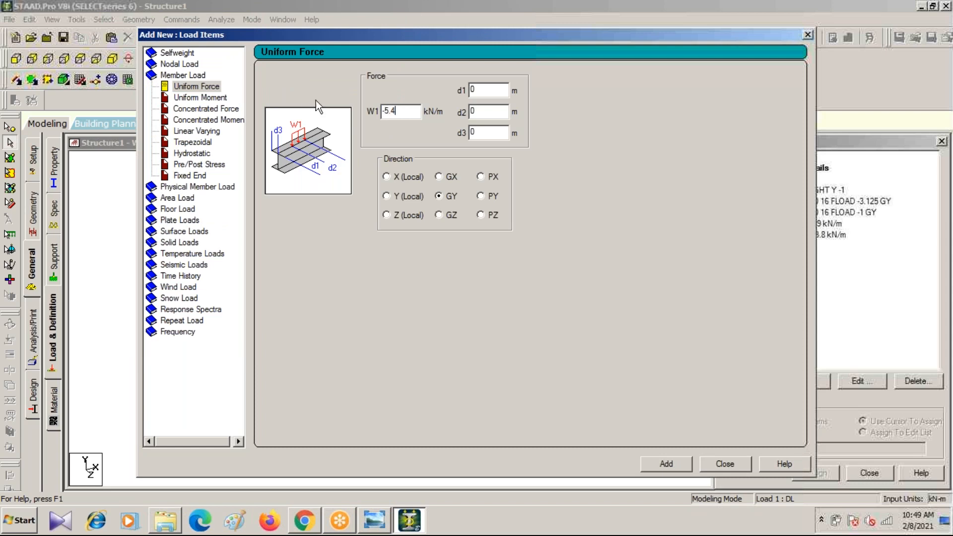
click(670, 462)
drag(315, 37, 181, 177)
click(671, 174)
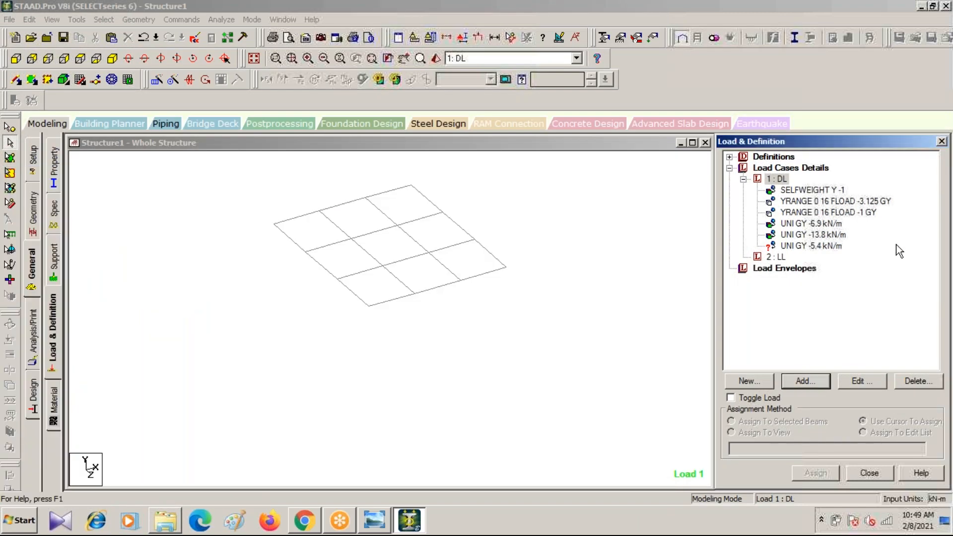
Assign the UNI GY -5.4 kN/m load to all perimeter beams of the roof level and redisplay the whole structure.
click(806, 246)
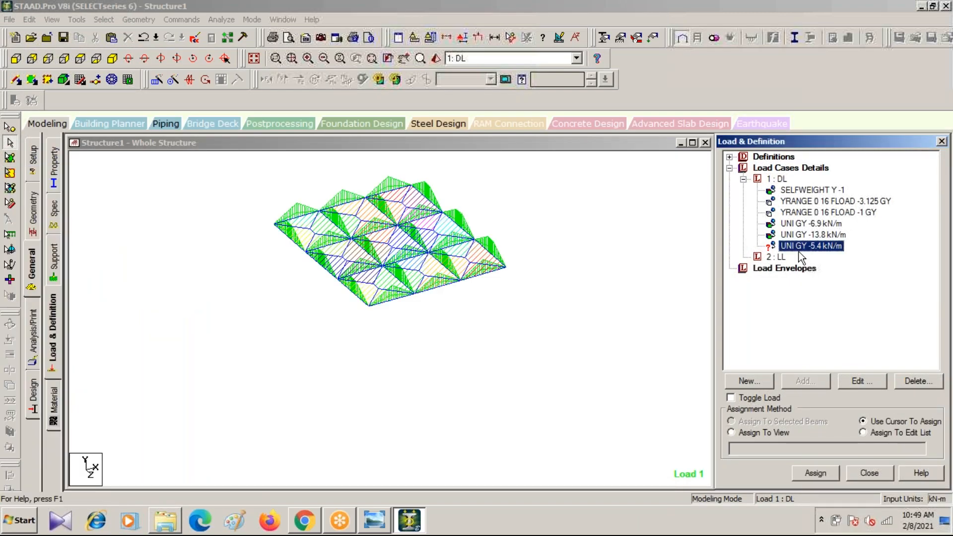
click(296, 218)
ctrl+click(356, 200)
ctrl+click(381, 192)
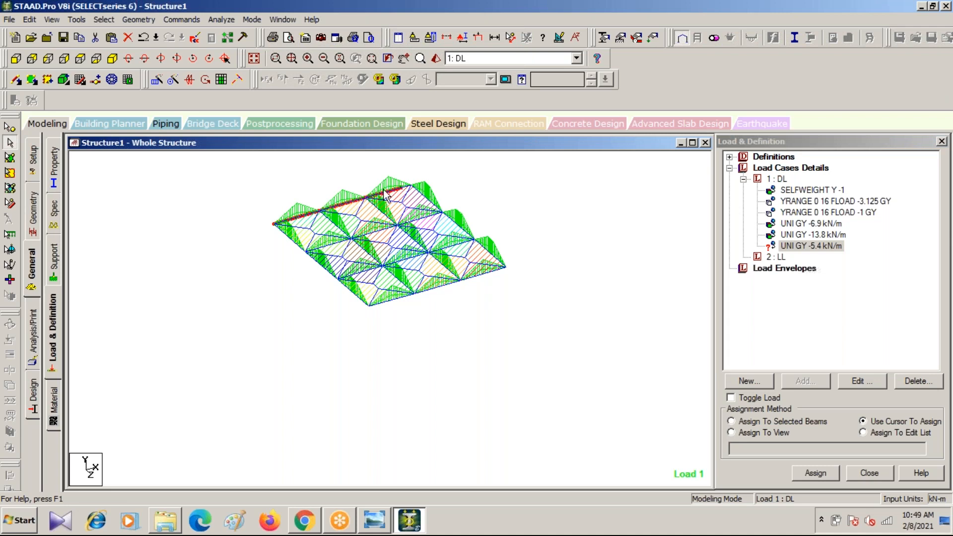
ctrl+click(430, 201)
ctrl+click(459, 225)
ctrl+click(489, 259)
ctrl+click(466, 287)
ctrl+click(435, 290)
ctrl+click(380, 303)
ctrl+click(356, 293)
ctrl+click(326, 273)
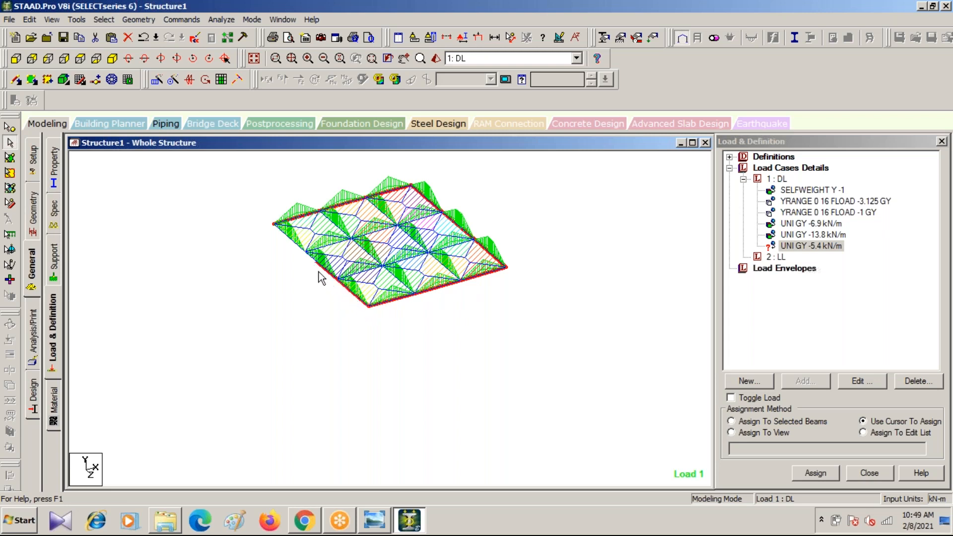
ctrl+click(288, 241)
click(732, 421)
click(815, 475)
click(854, 351)
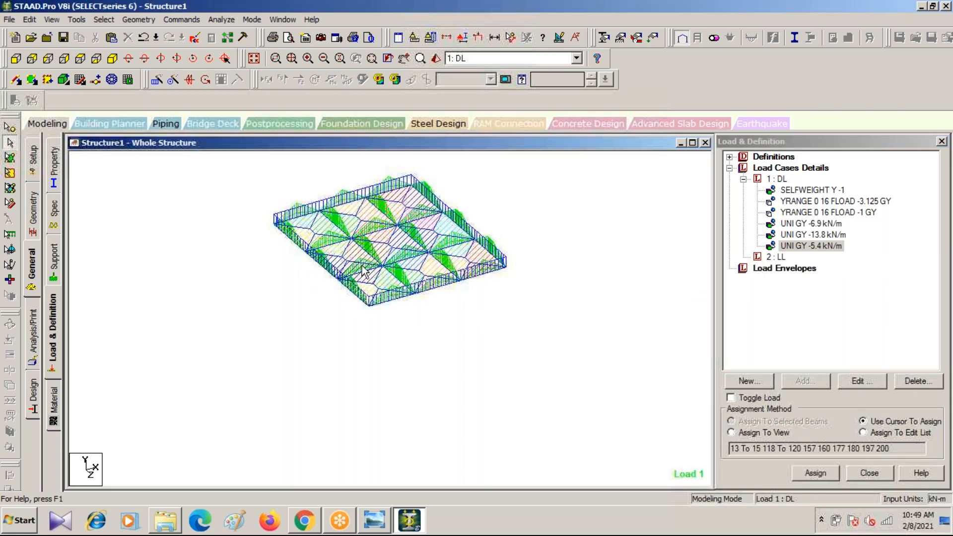
click(254, 58)
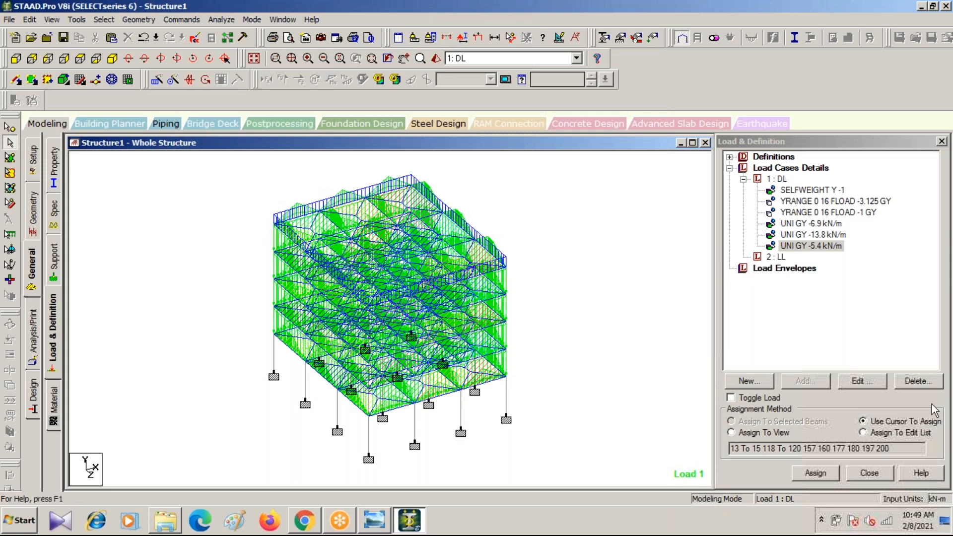
Highlight each DL load item in turn, from UNI GY -5.4 kN/m back to SELFWEIGHT Y -1, to examine its distribution.
click(810, 246)
click(806, 235)
click(806, 223)
click(806, 212)
click(805, 201)
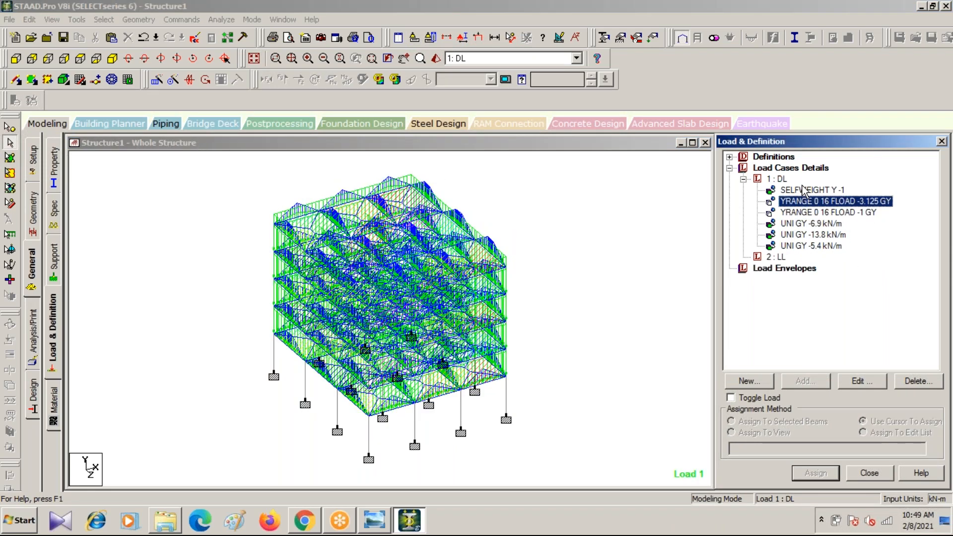
click(804, 190)
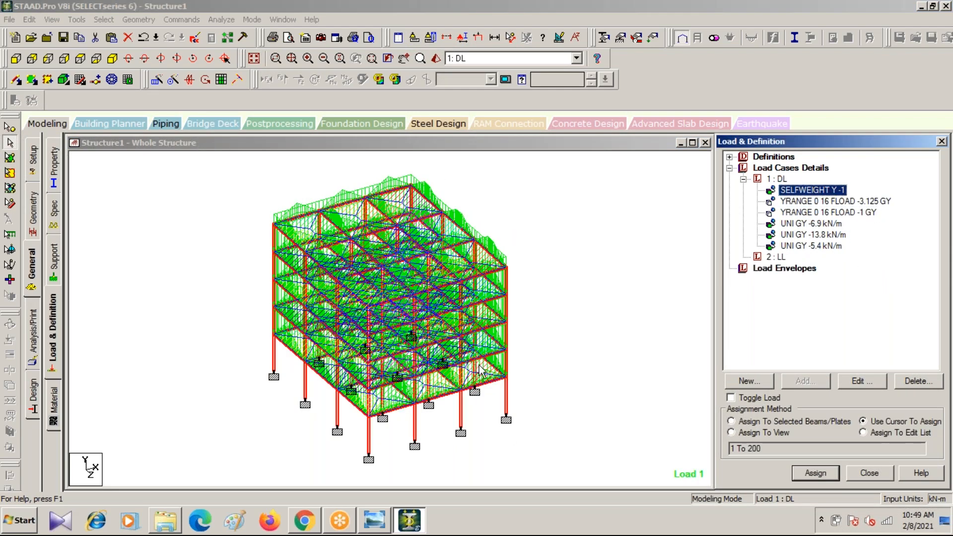
Display the -3.125 floor load and save the modified structure through the auto-save request.
click(841, 202)
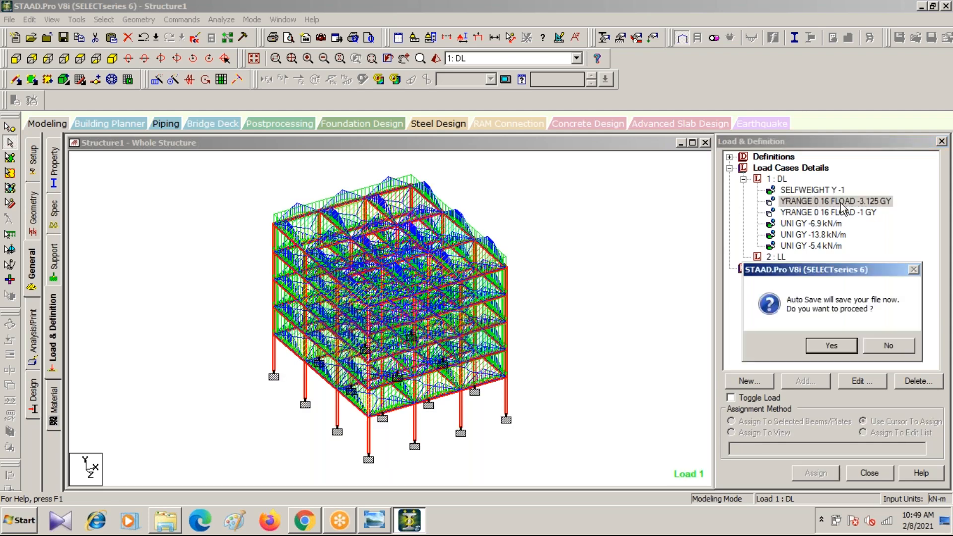
click(832, 346)
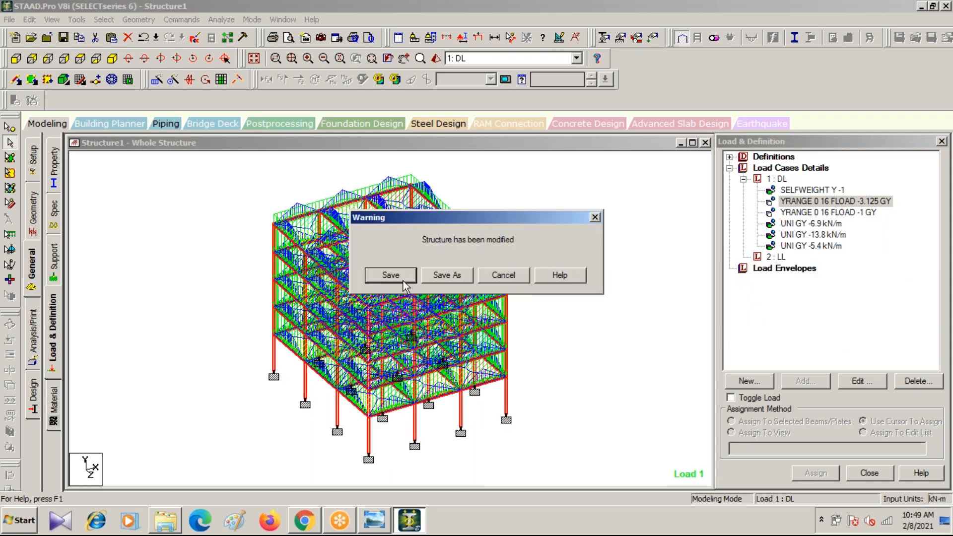
click(390, 274)
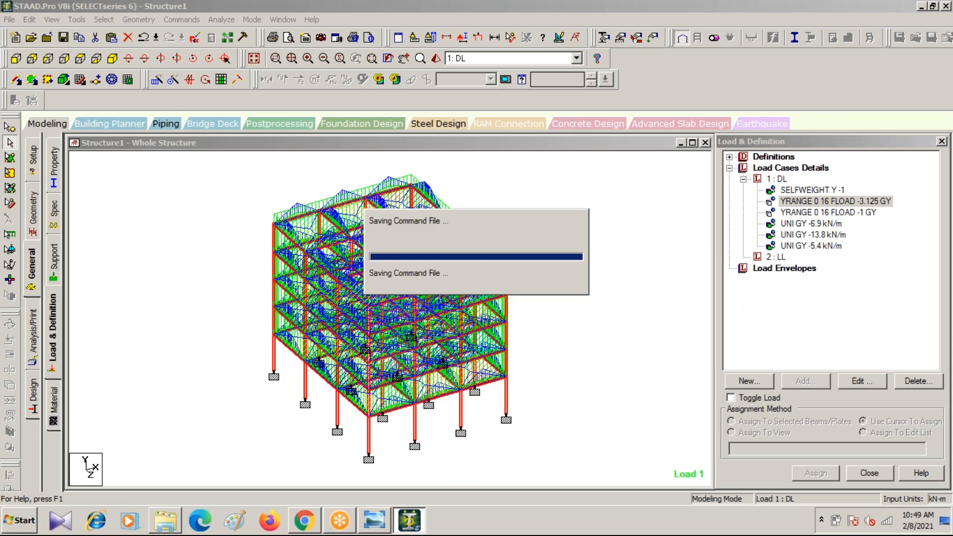
Examine the -1 floor load and the -6.9, -13.8 and -5.4 kN/m member loads on the frame.
click(828, 213)
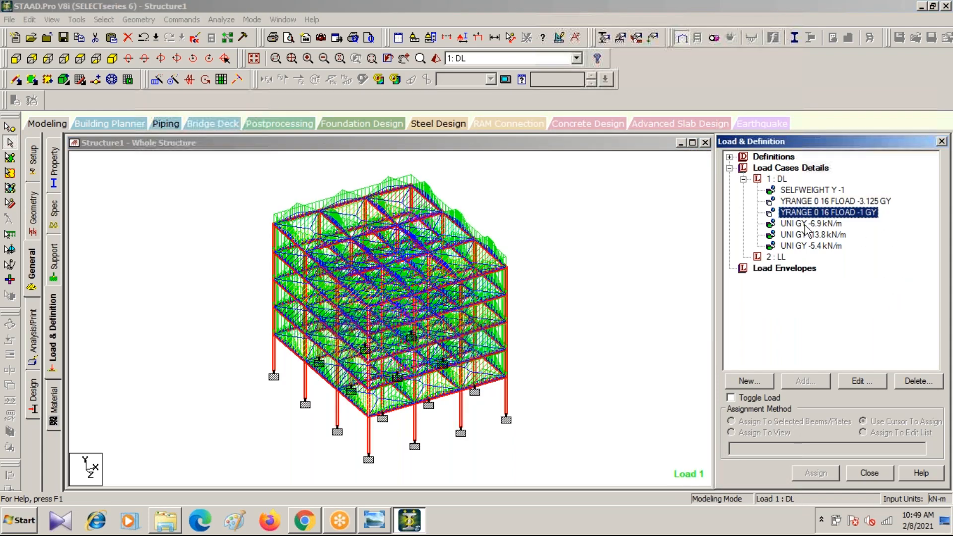
click(806, 224)
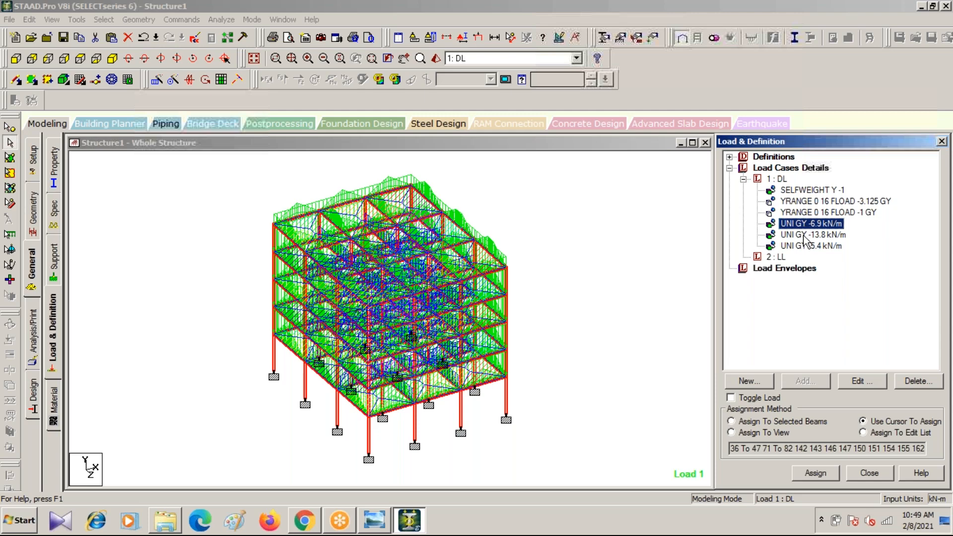
click(805, 235)
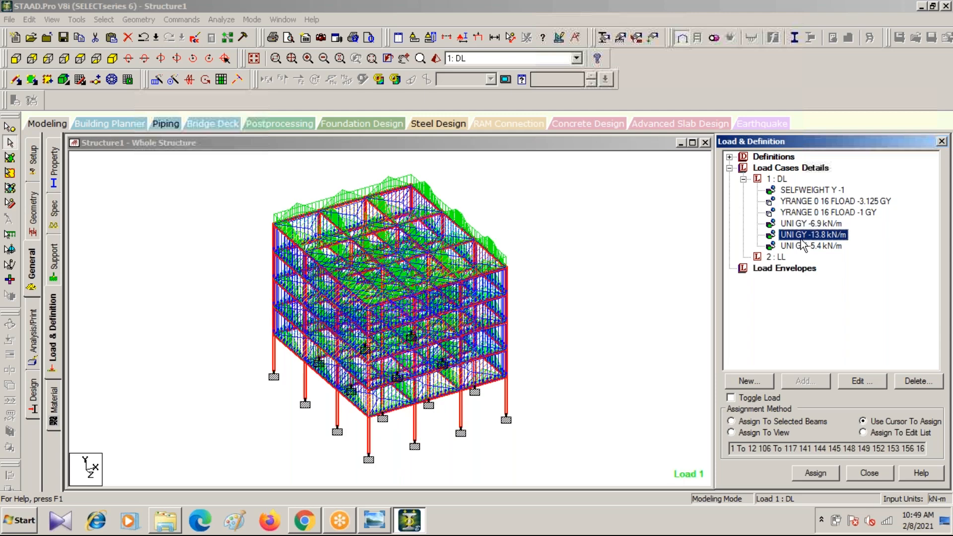
click(803, 248)
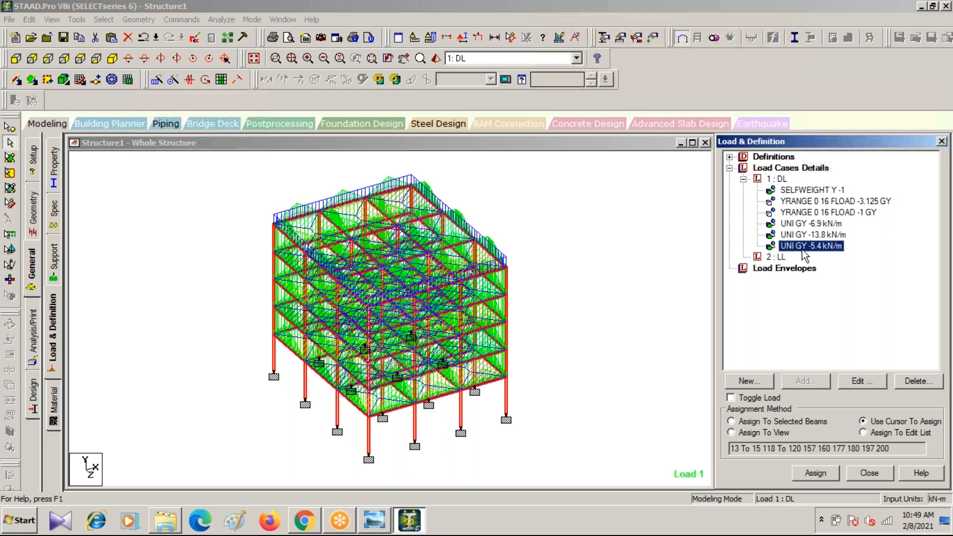
Add a floor load of -2 kN/m2 in Global Y over the Y range 0 to 16 m to the LL case.
click(778, 257)
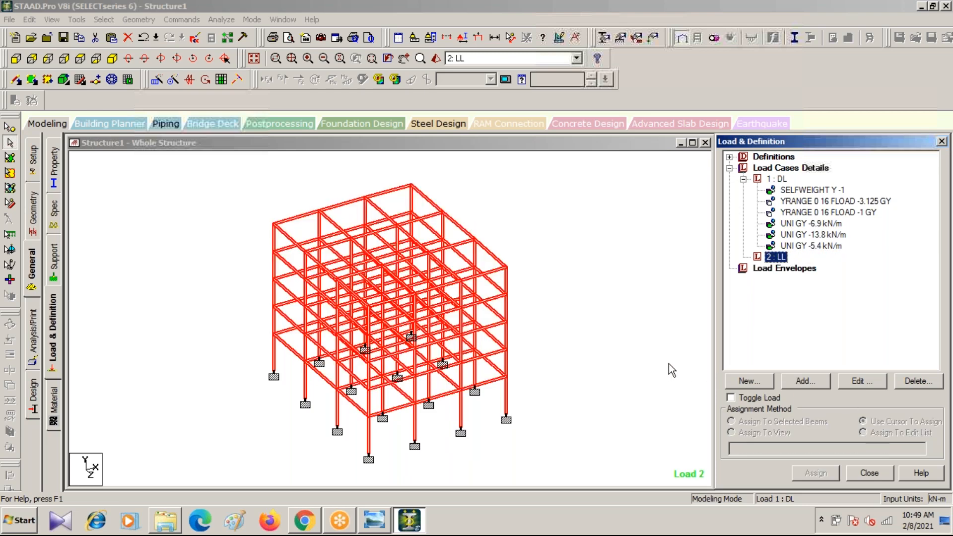
click(800, 377)
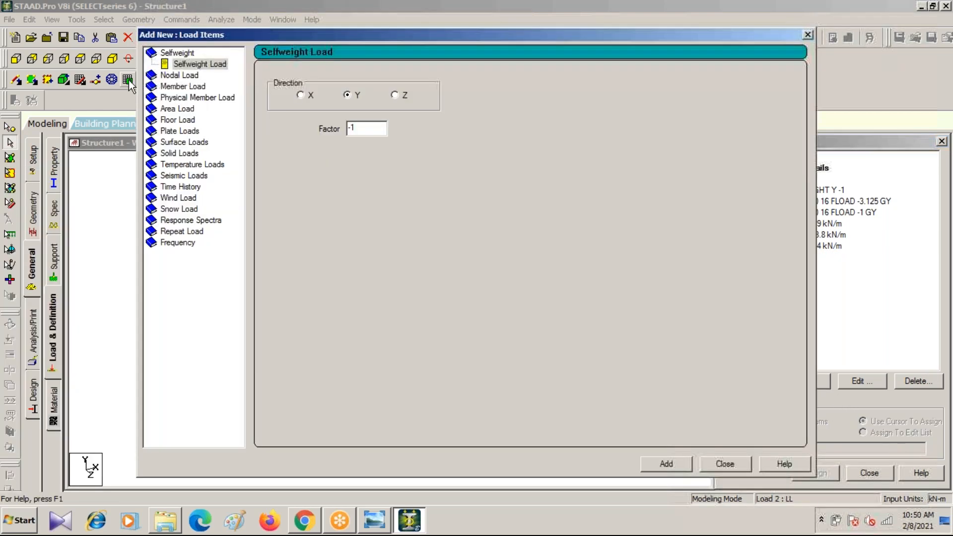
click(184, 121)
key(Tab)
text(-2)
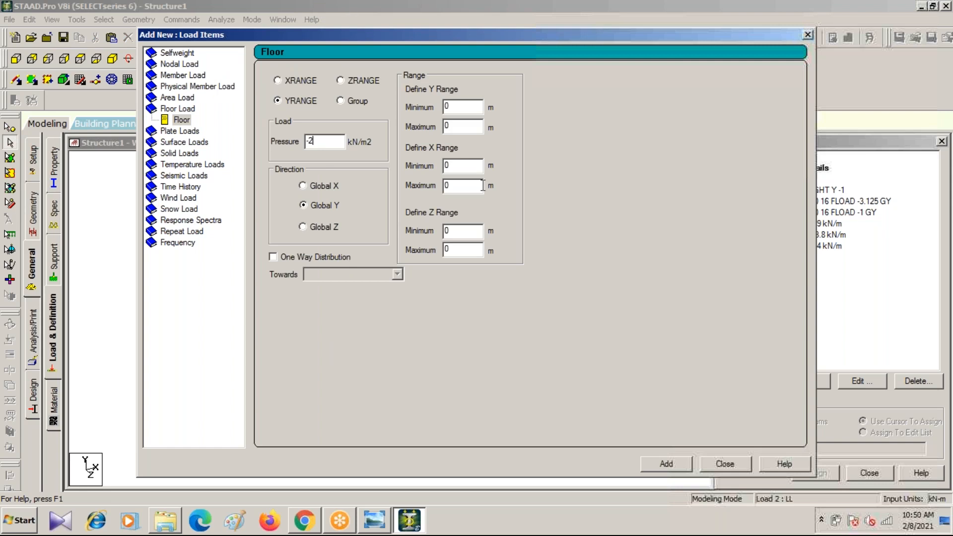
double_click(464, 125)
text(16)
click(667, 465)
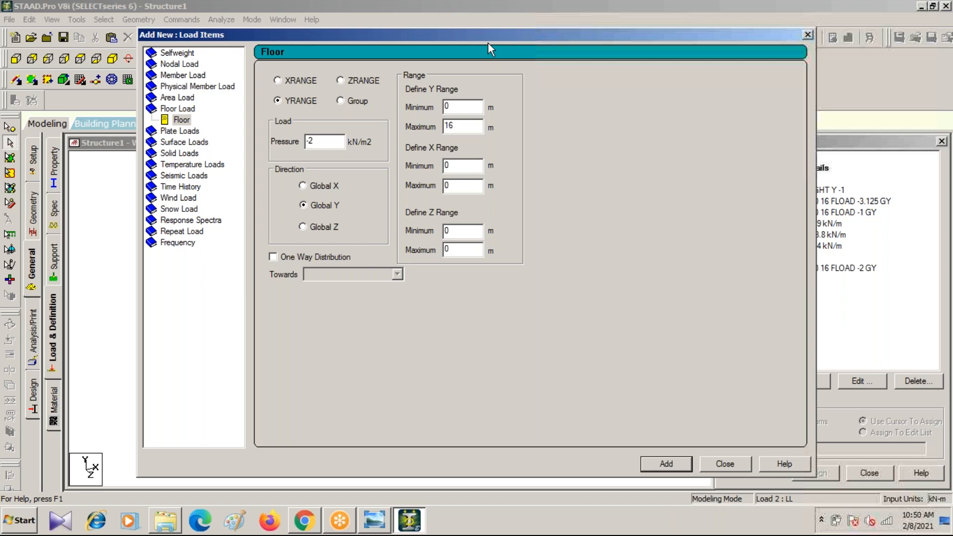
drag(488, 40, 298, 213)
click(617, 208)
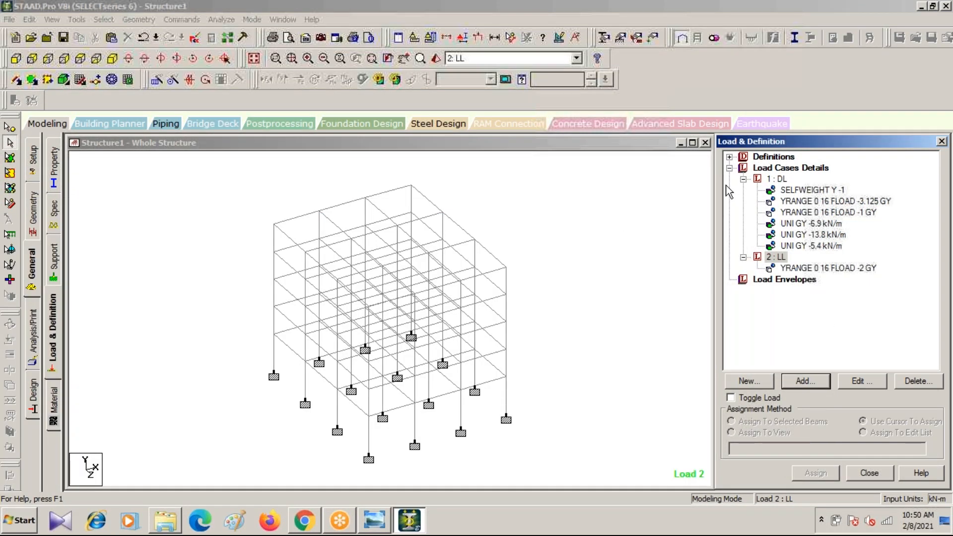
Generate automatic load combinations for the Indian Code, category Genral_Structures, and add them to the load cases.
click(780, 169)
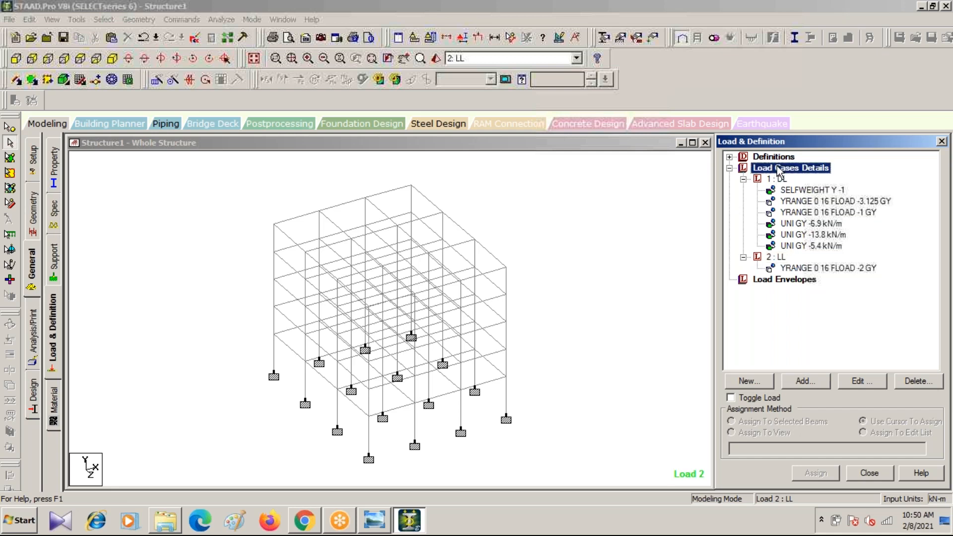
click(801, 382)
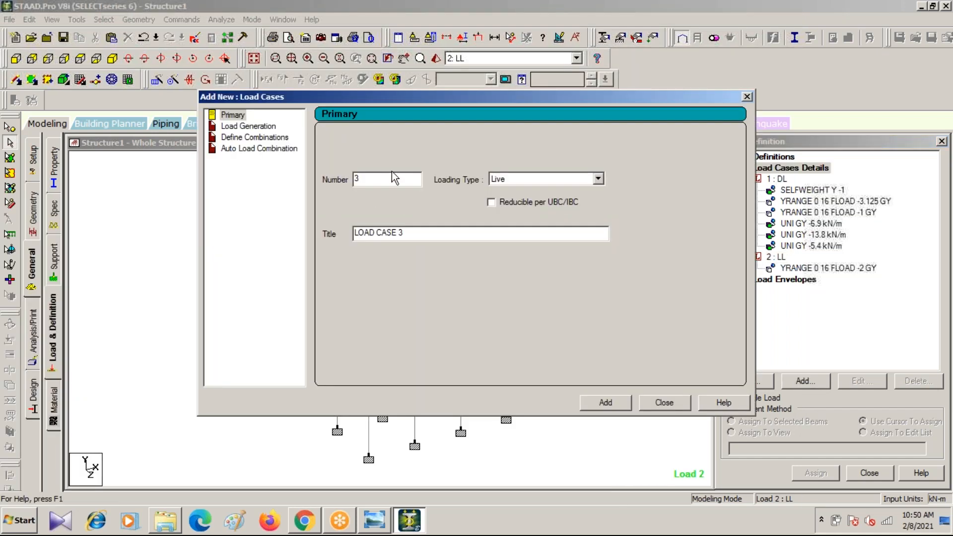
click(237, 149)
click(516, 140)
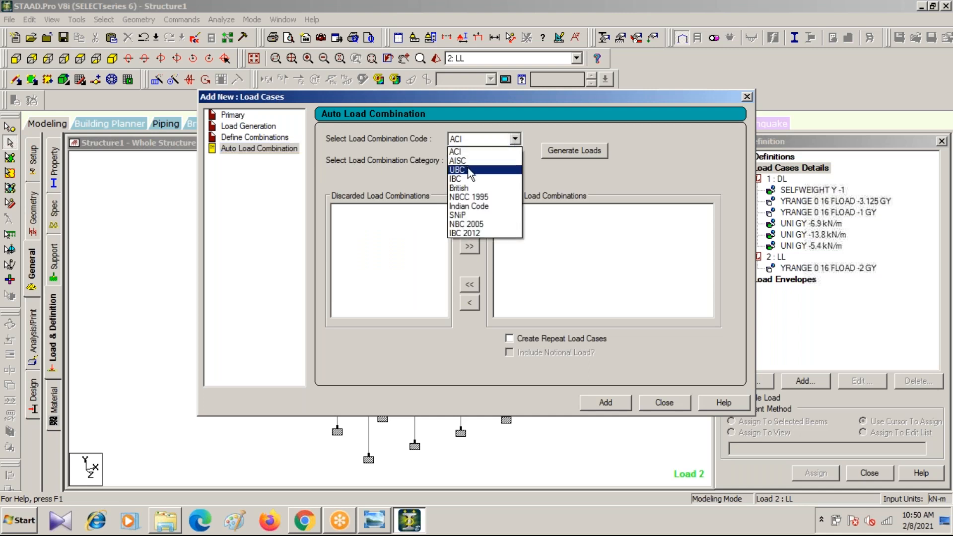
click(468, 206)
click(578, 151)
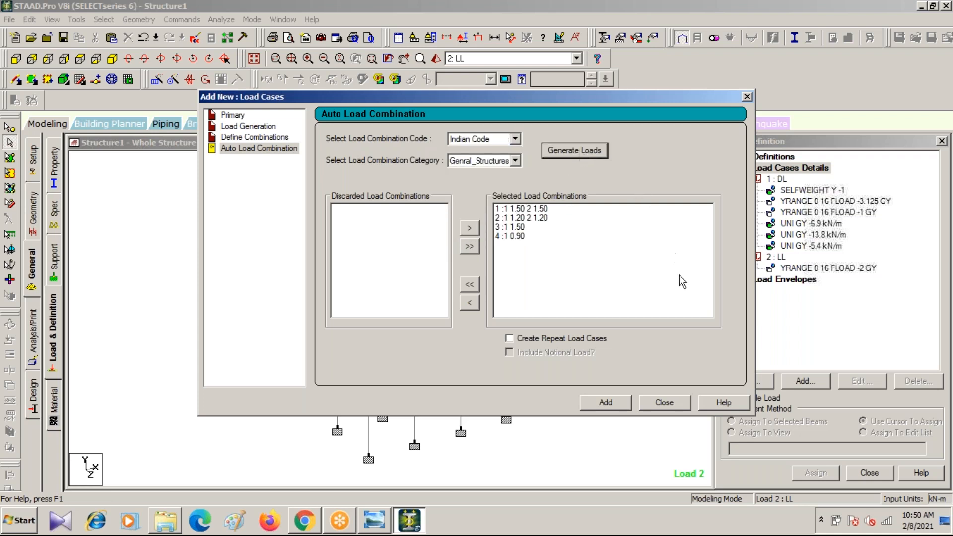
click(606, 403)
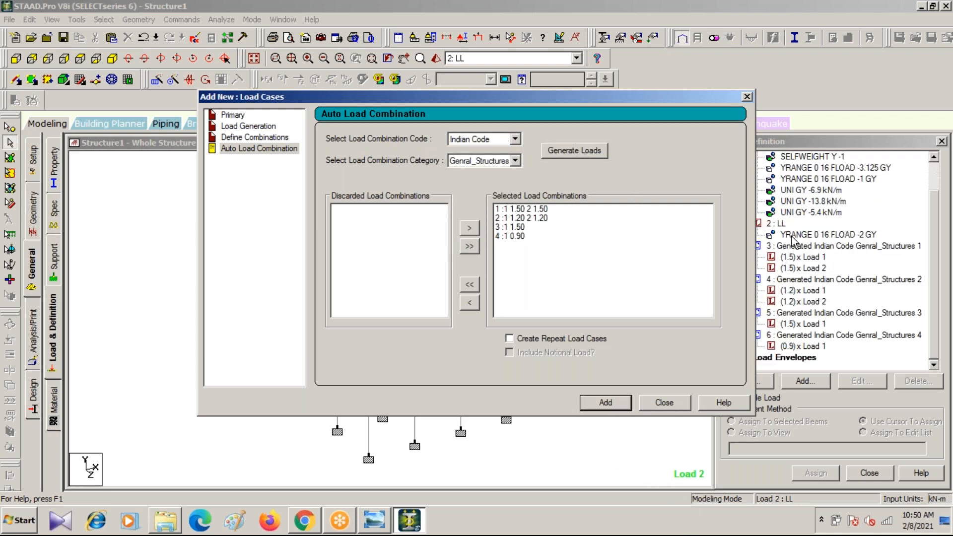
click(747, 97)
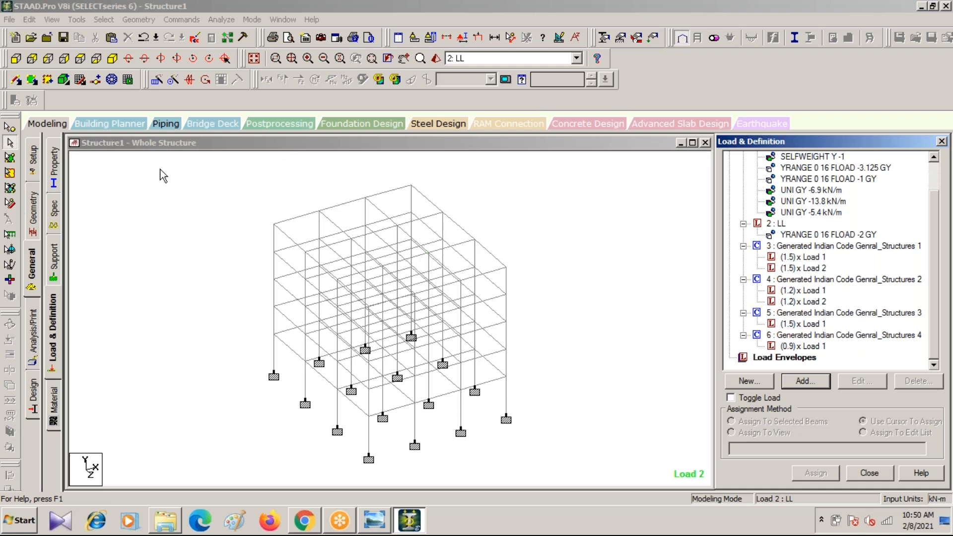
Create a new Space model named Structure2 in Add Beam mode, overwriting the existing file, and close its snap grid.
click(28, 20)
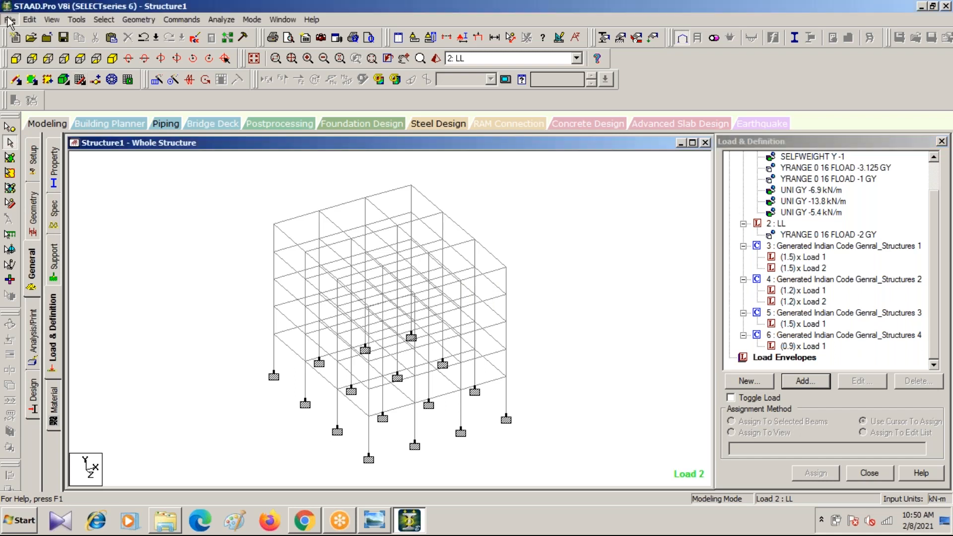
mouse_move(10, 20)
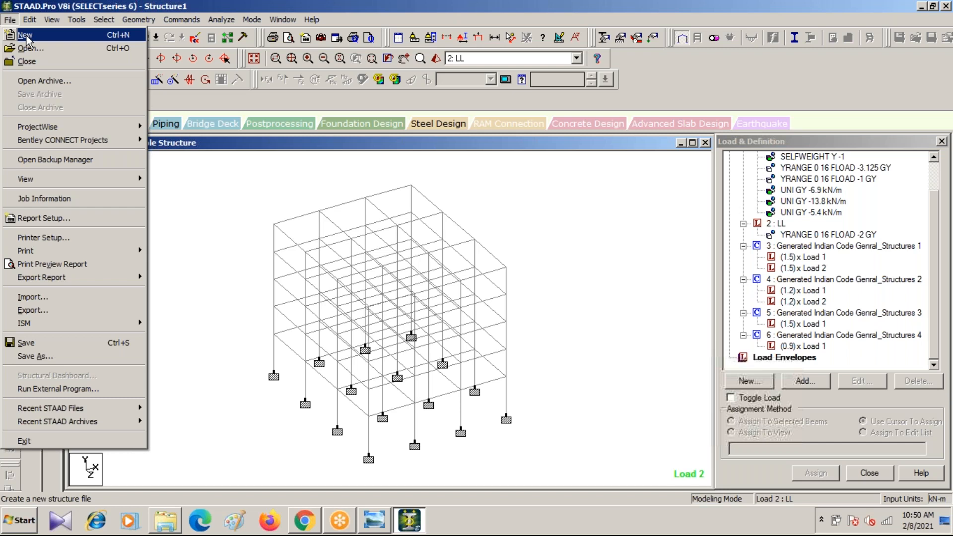
click(27, 37)
click(436, 289)
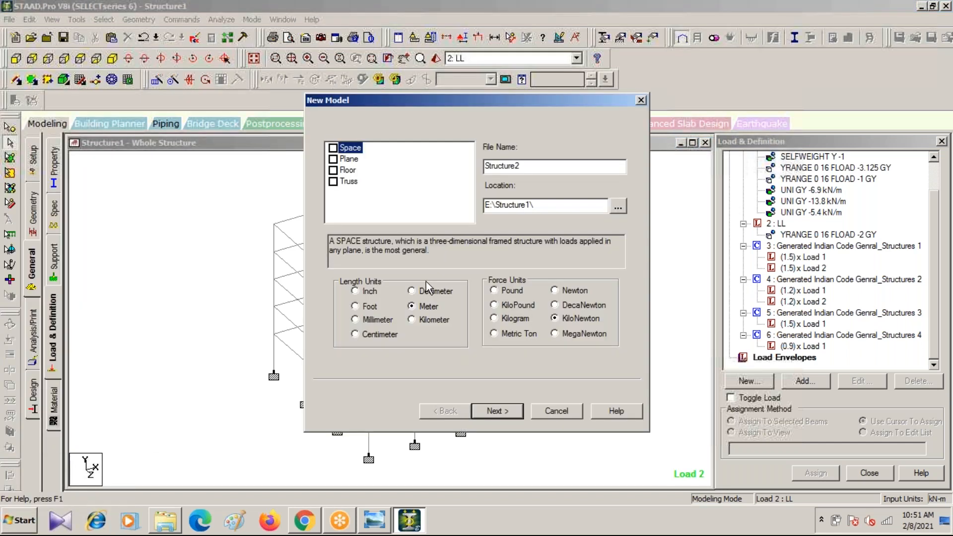
click(333, 148)
click(502, 410)
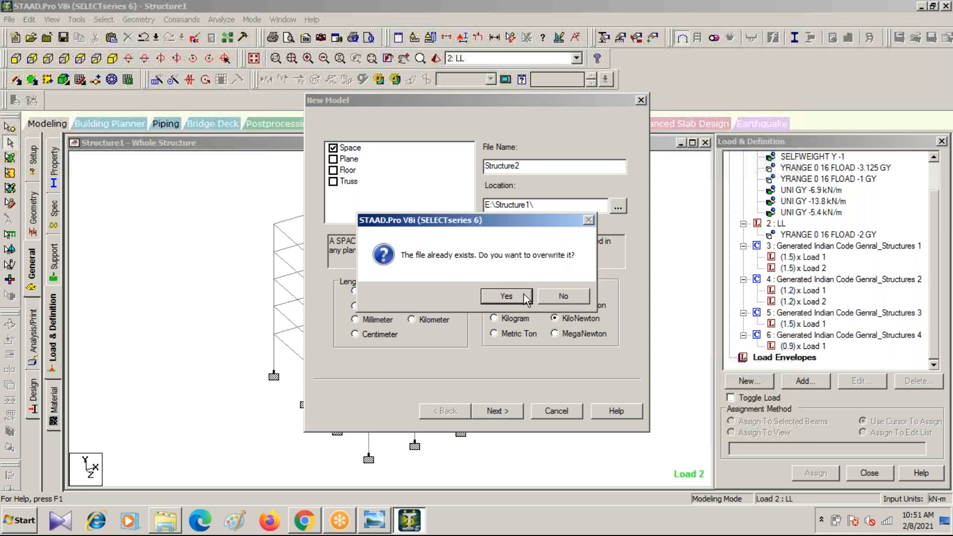
click(505, 296)
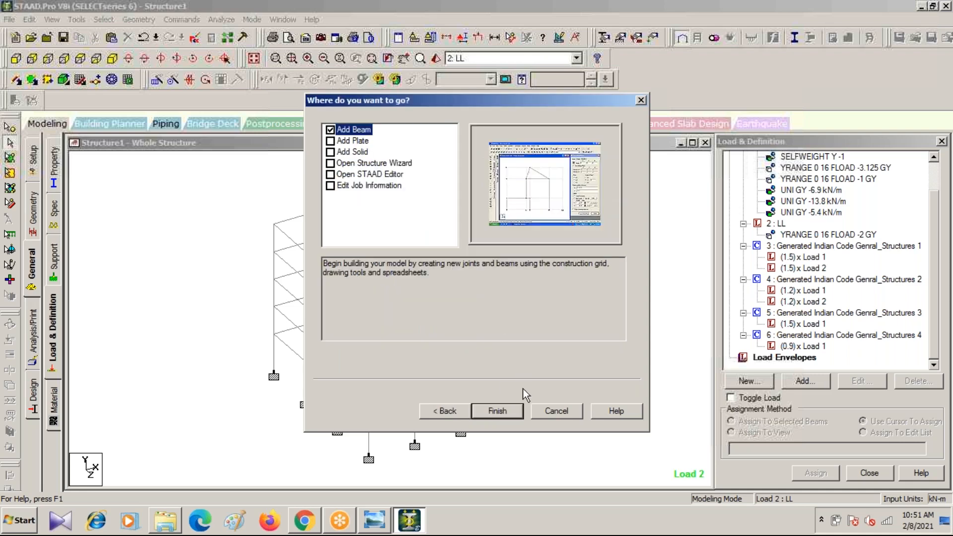
click(503, 411)
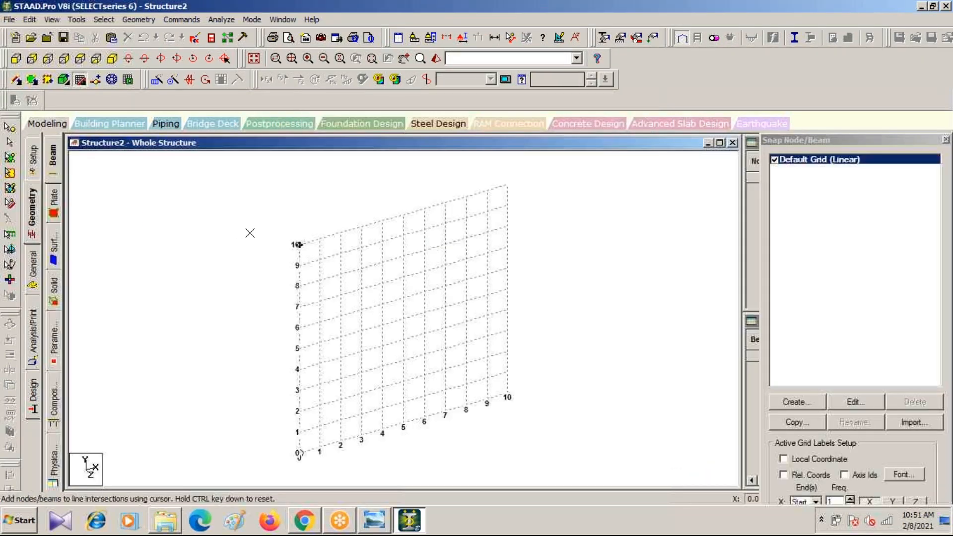
click(81, 81)
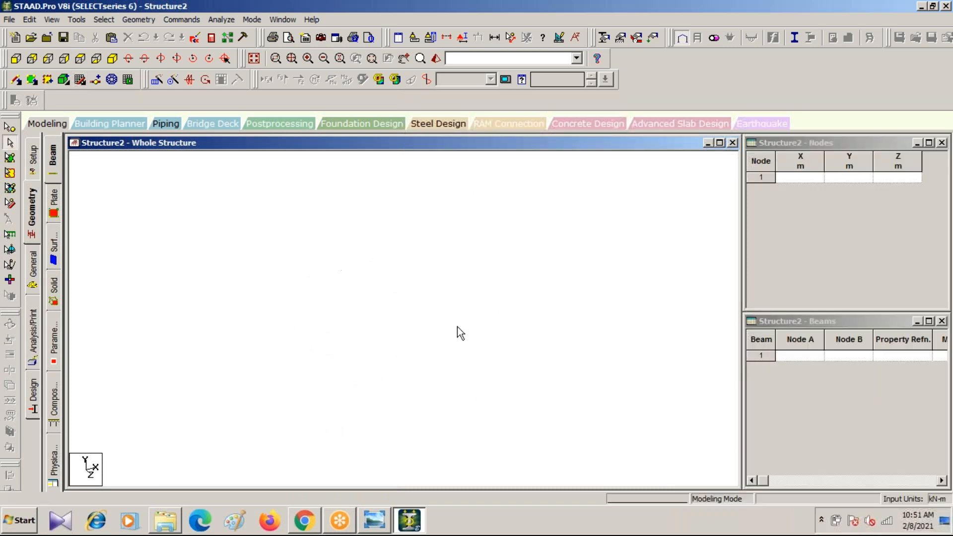
Enter node 1 at the origin in the Nodes table with an X coordinate of 0.
click(798, 176)
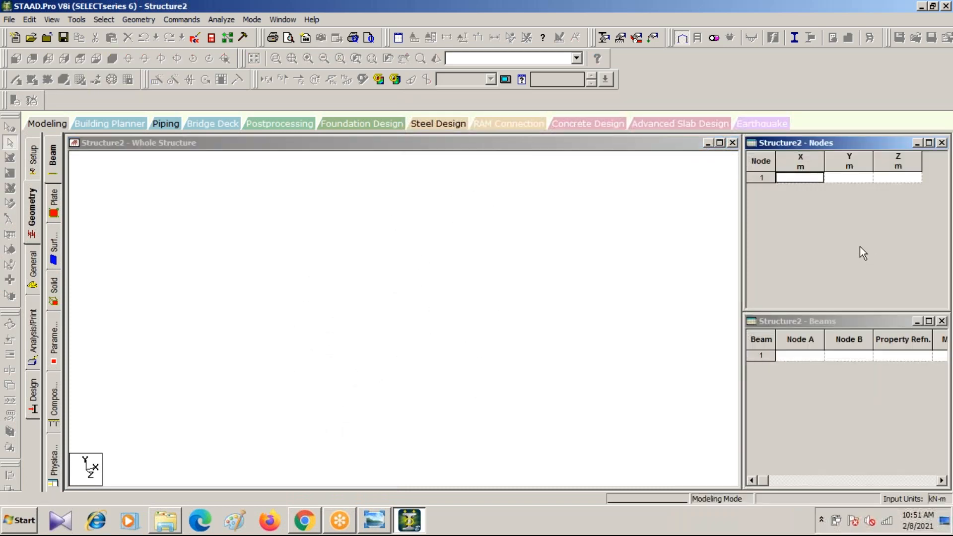
text(0)
key(Tab)
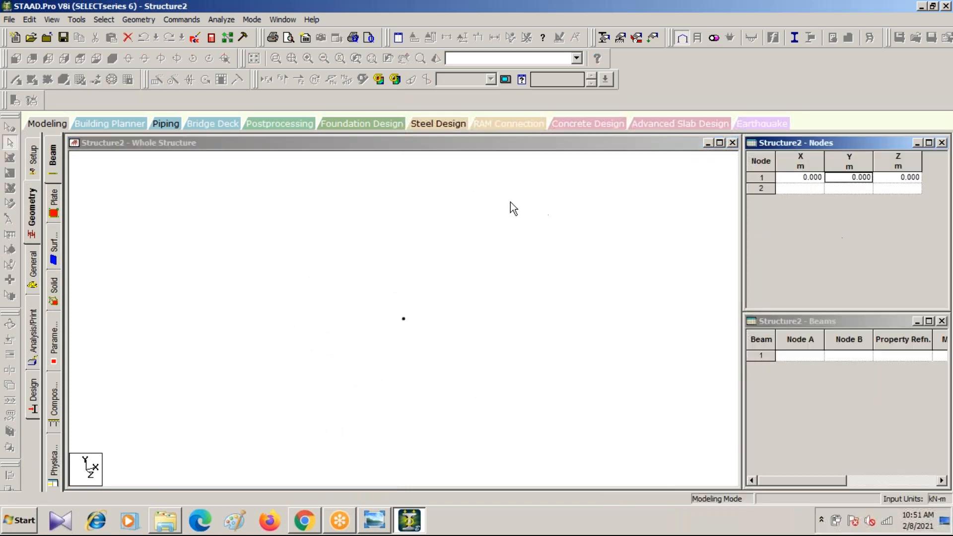
Select the origin node and paste a copy of it offset 5 m in X.
click(406, 309)
drag(385, 299, 424, 342)
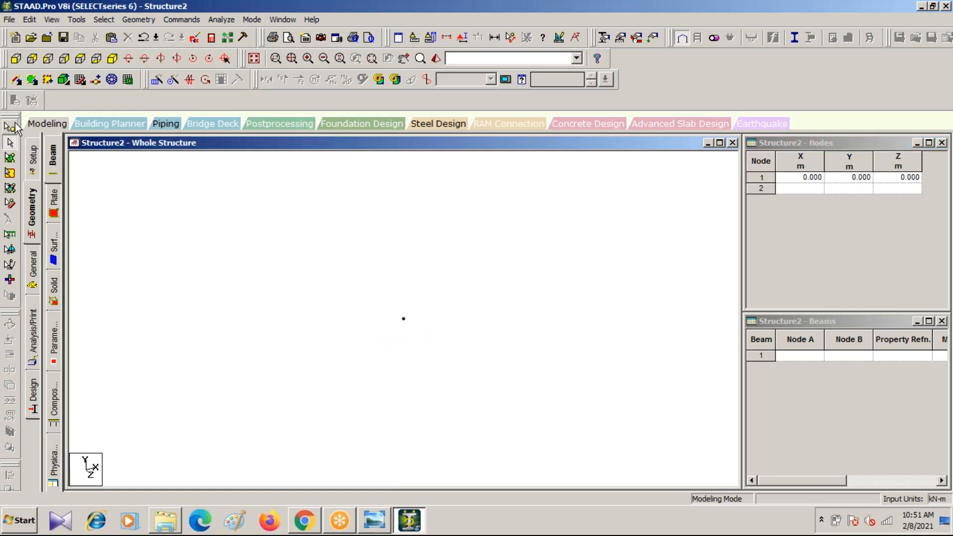
click(10, 127)
click(392, 305)
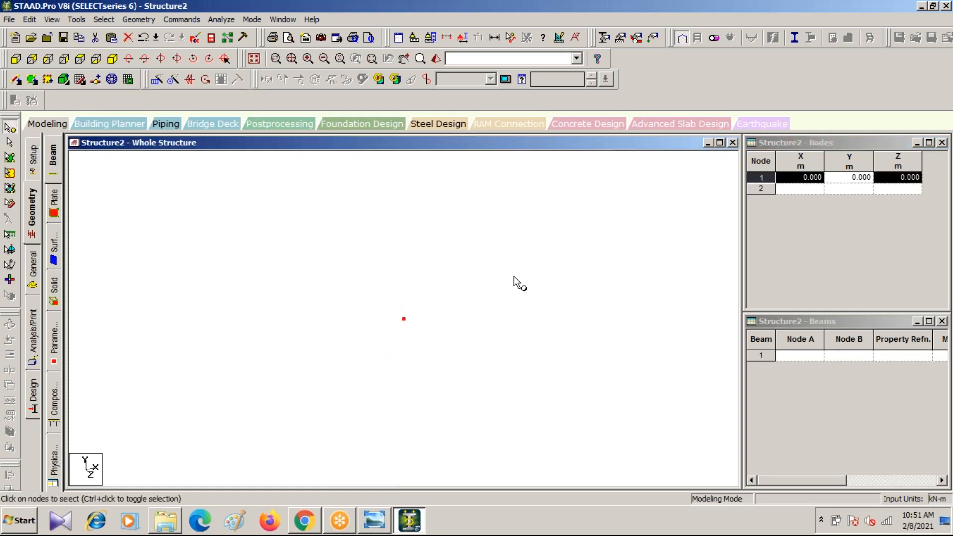
key(ctrl+v)
text(5)
key(Return)
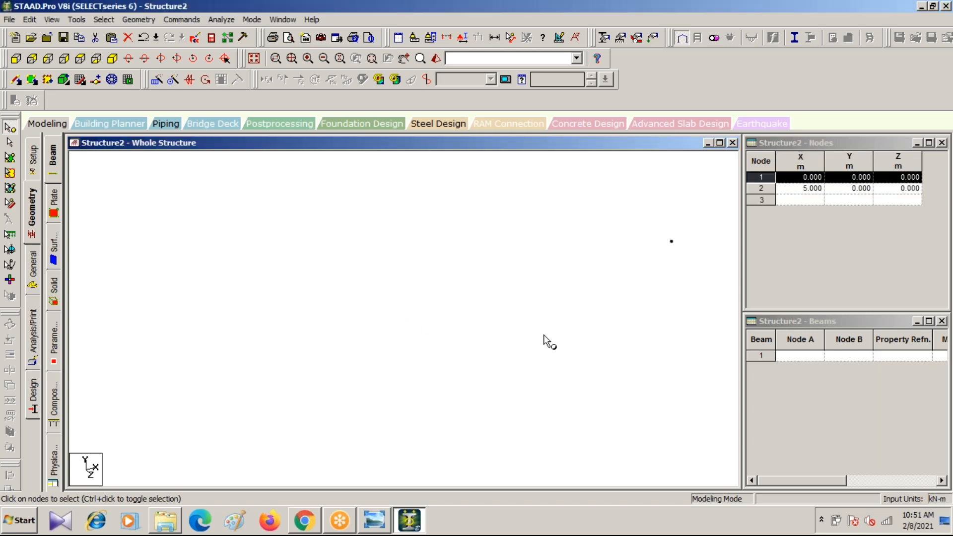
Add a beam from the origin node to the node at X = 5 m.
click(16, 80)
drag(137, 396, 671, 242)
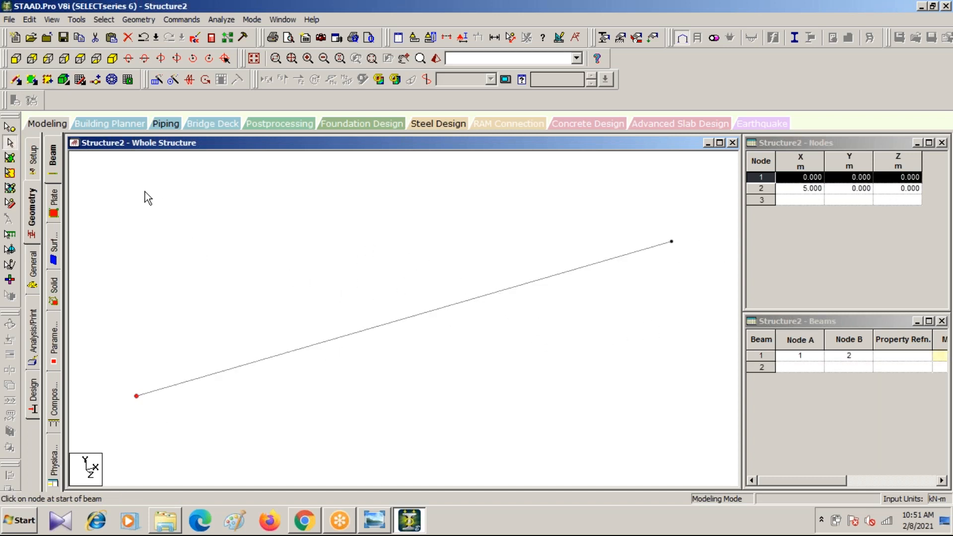
click(9, 127)
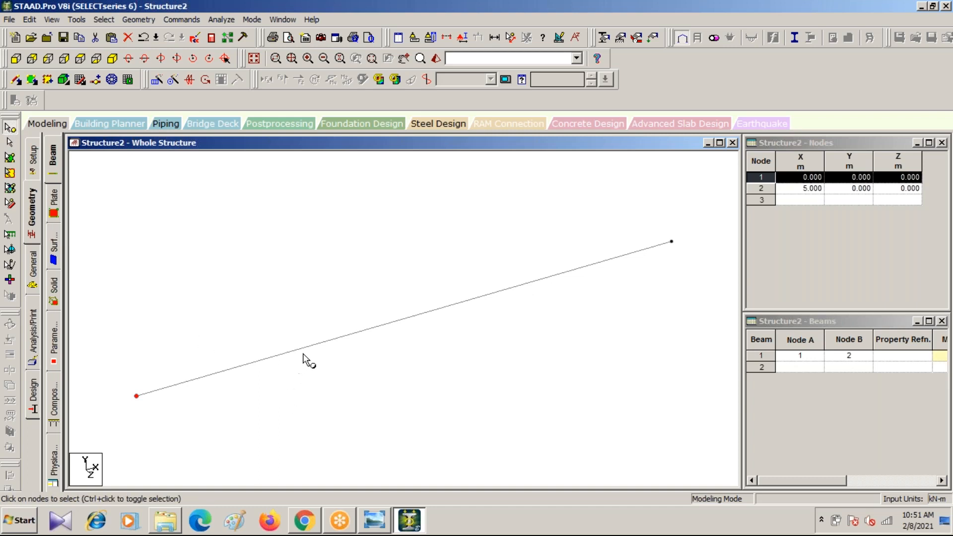
click(9, 142)
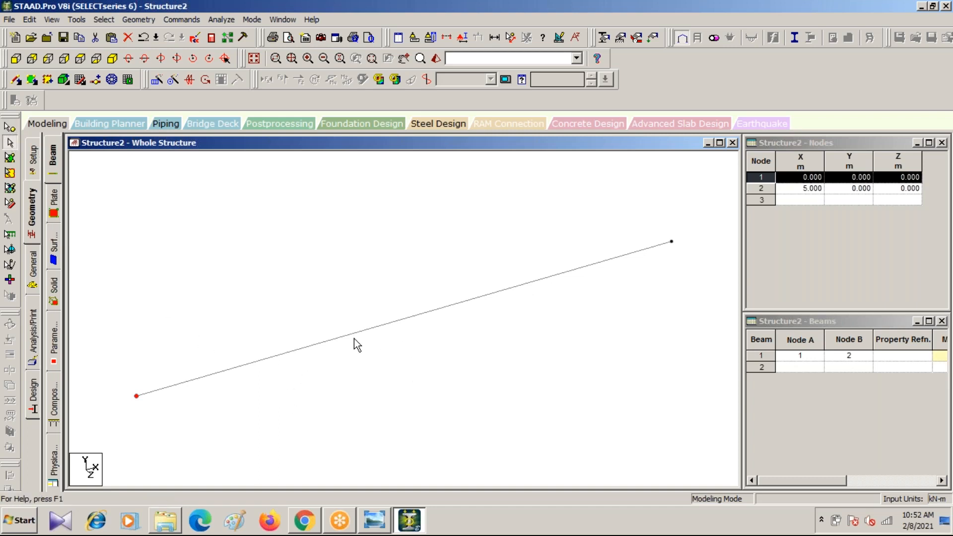
click(355, 332)
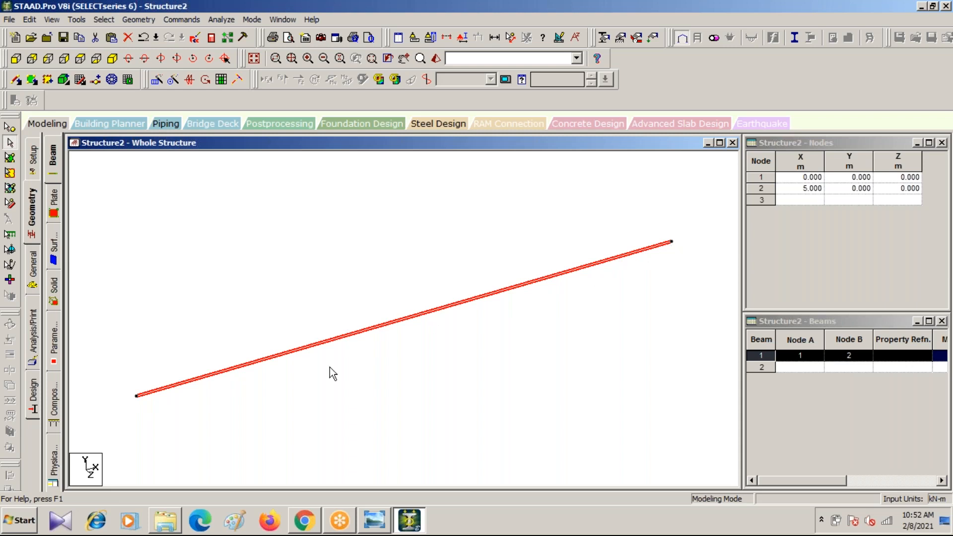
click(365, 331)
click(270, 422)
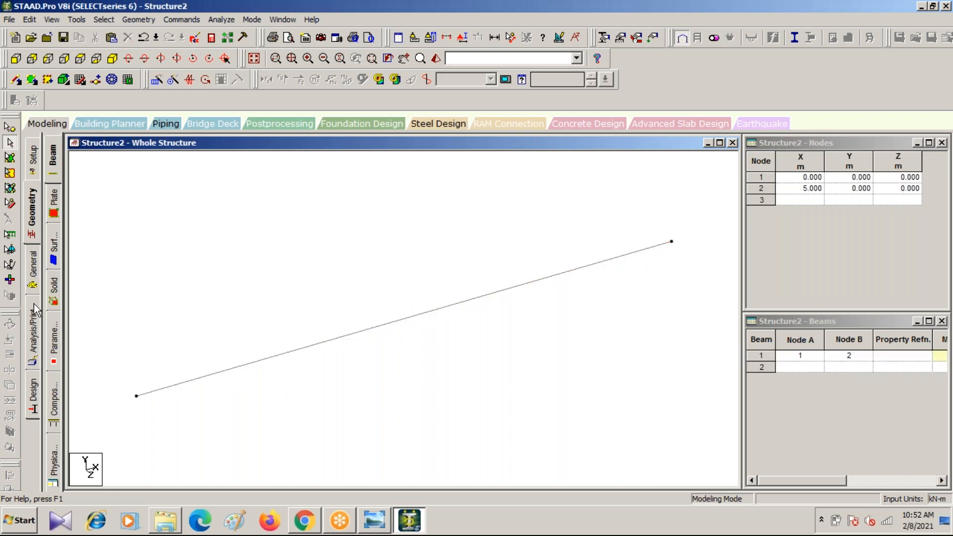
Add a primary load case of loading type Dead with the title DL.
click(33, 276)
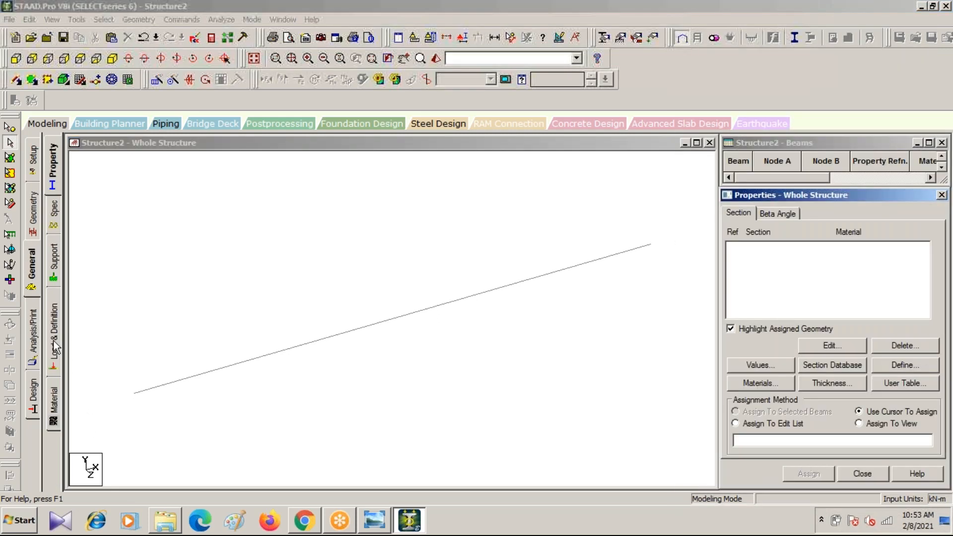
click(53, 341)
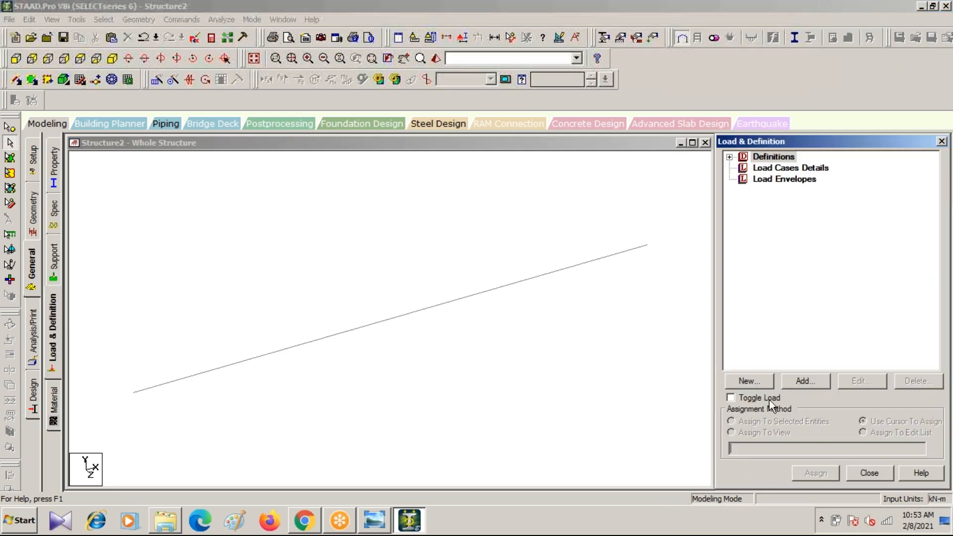
click(765, 169)
click(804, 381)
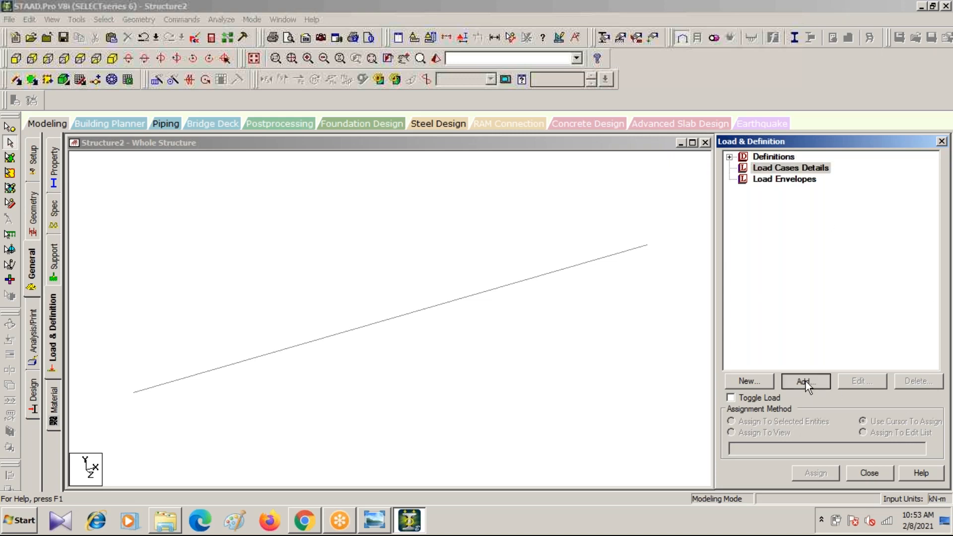
click(598, 178)
click(531, 192)
key(Tab)
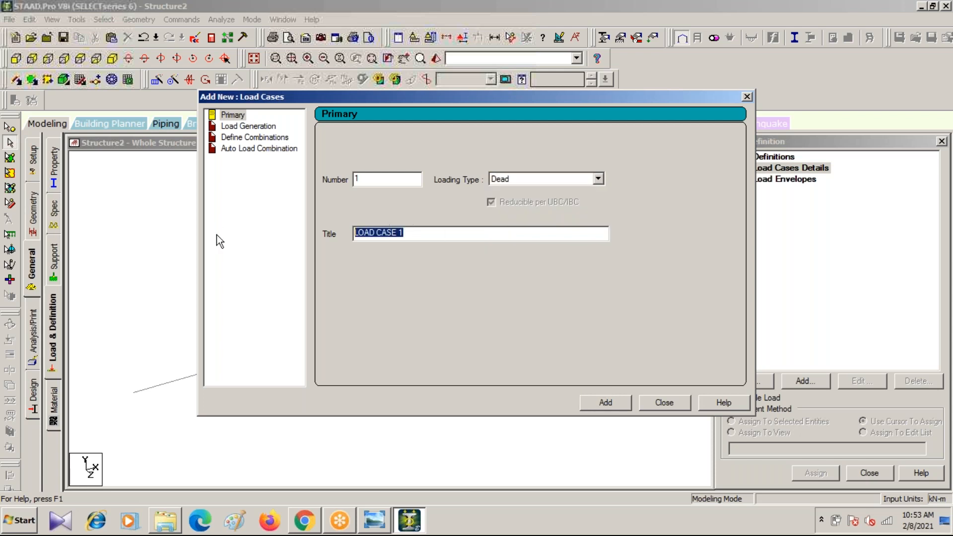
text(DL)
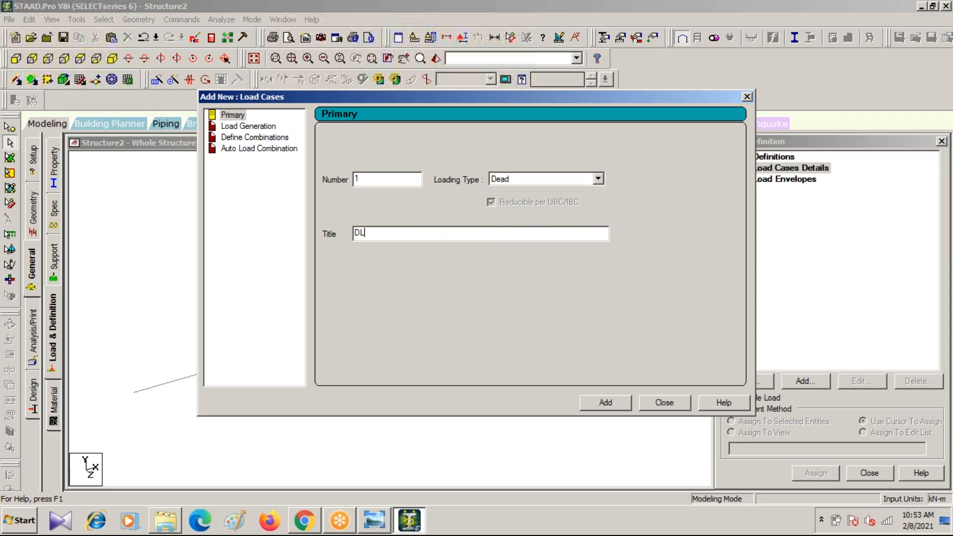
click(605, 402)
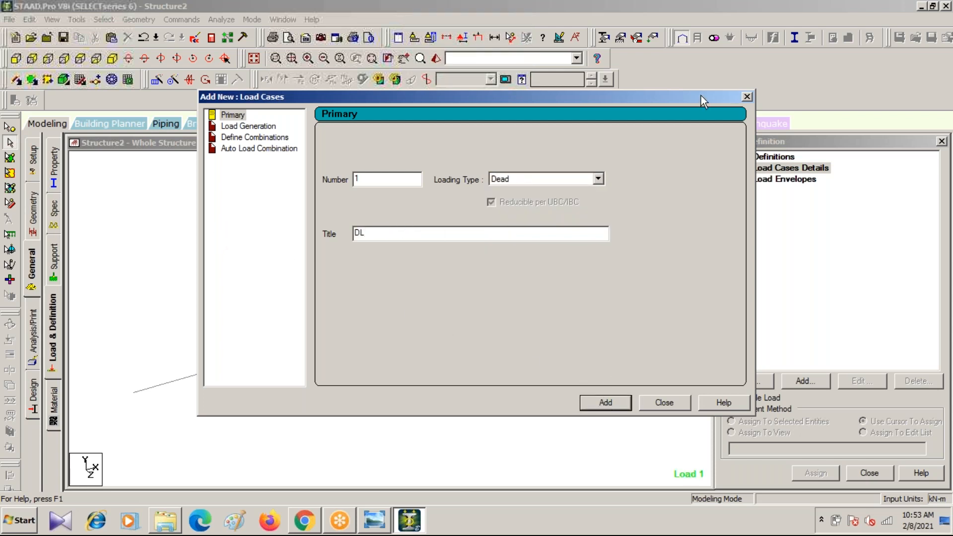
click(747, 98)
Look at the Uniform Force member load settings for the DL case without adding a load, and return to the beam geometry.
click(780, 178)
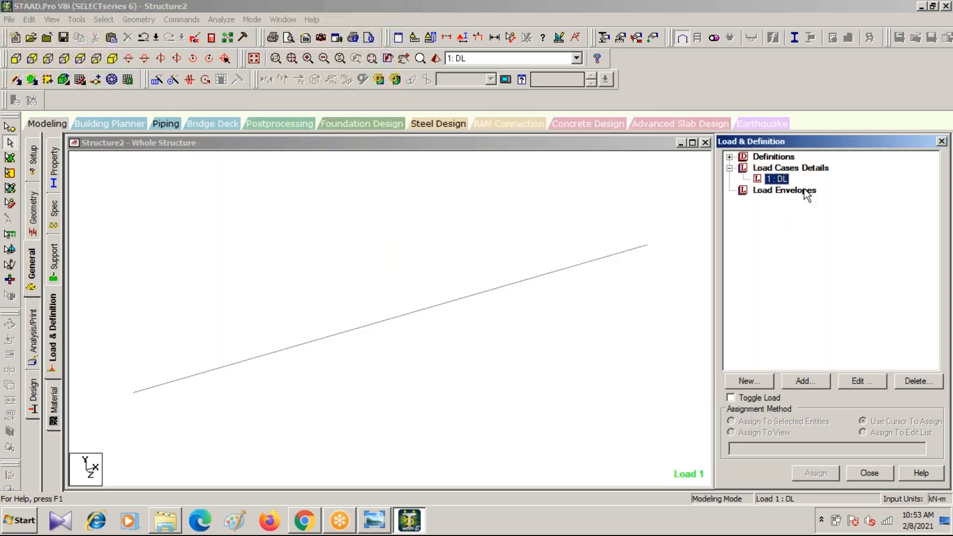
click(800, 382)
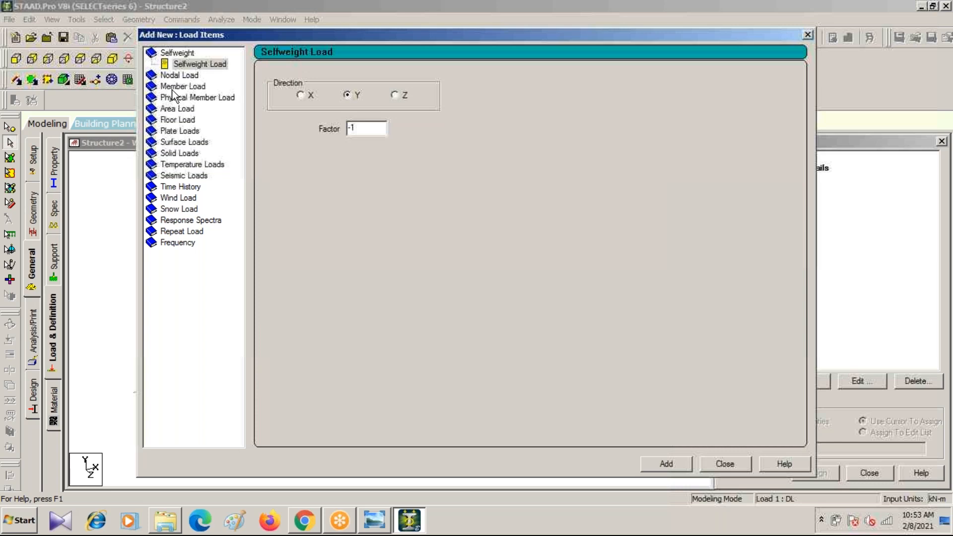
click(179, 86)
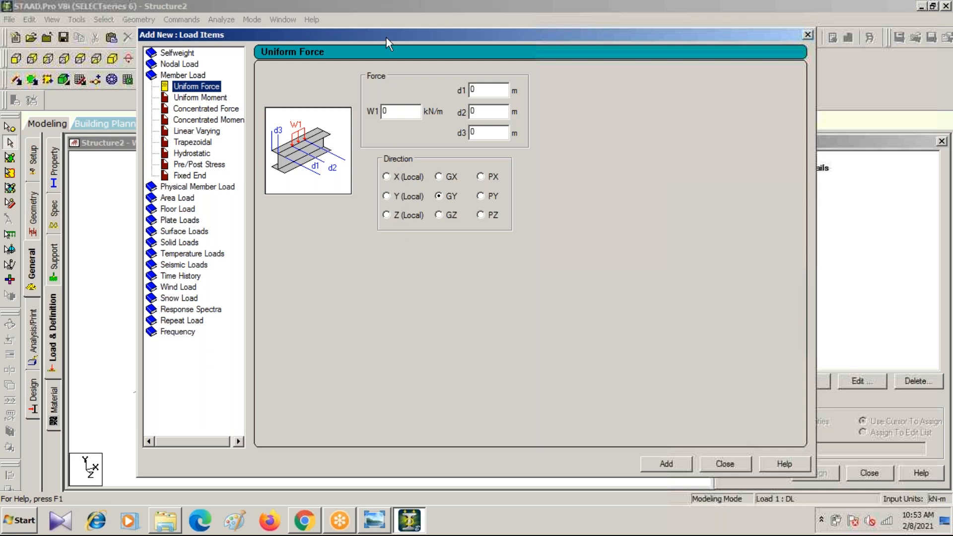
drag(387, 37, 328, 165)
click(749, 162)
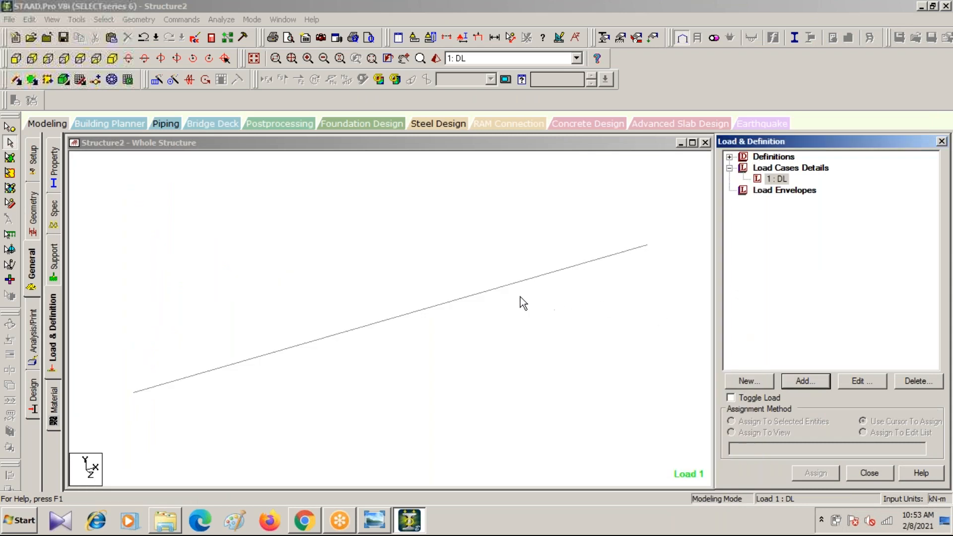
click(266, 300)
scroll(262, 391, down, 1)
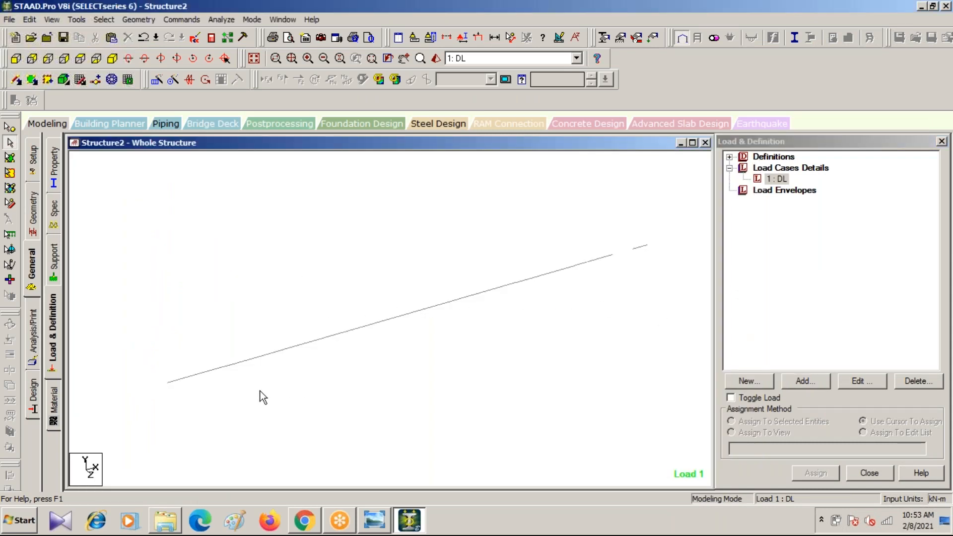
click(32, 212)
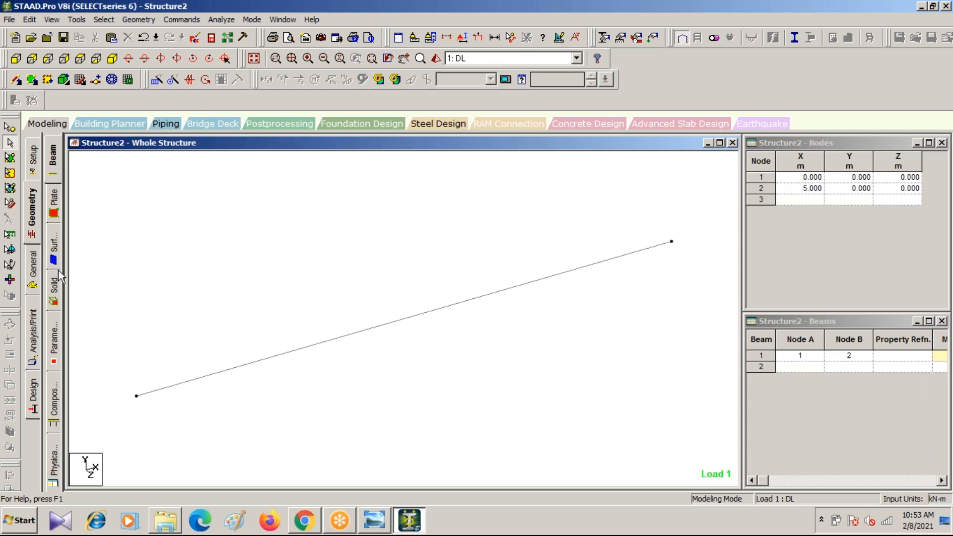
Define a rectangular concrete section with YD 0.3 m and ZD 0.3 m and assign it to the whole view.
click(33, 269)
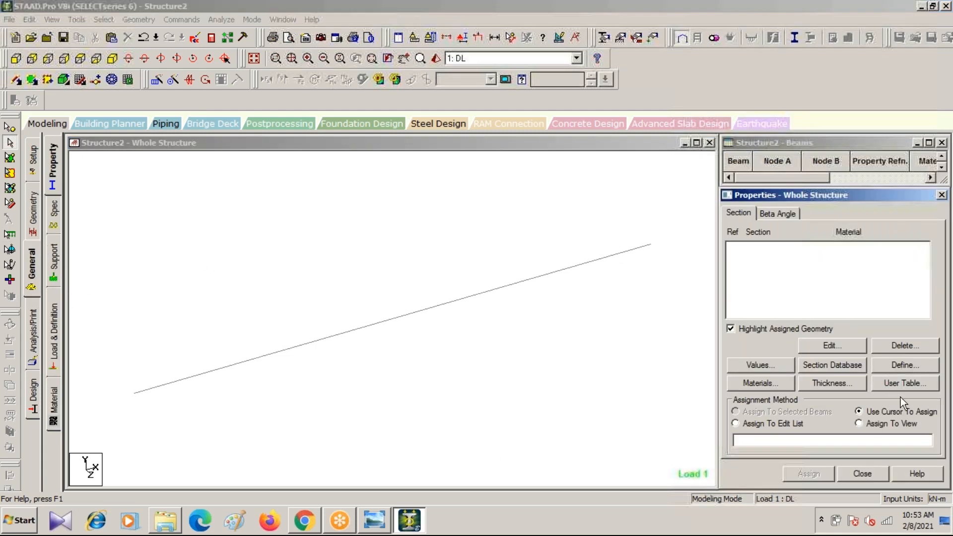
click(904, 366)
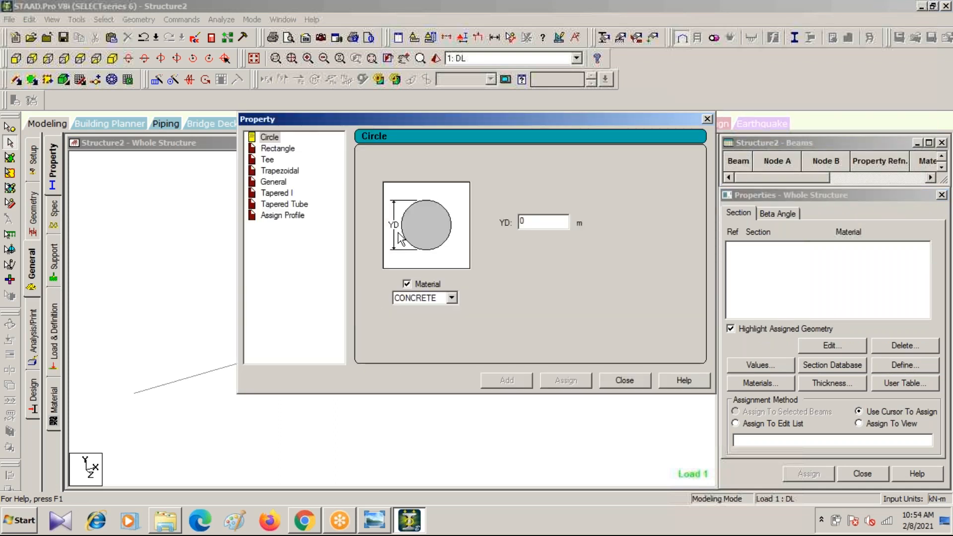
click(277, 149)
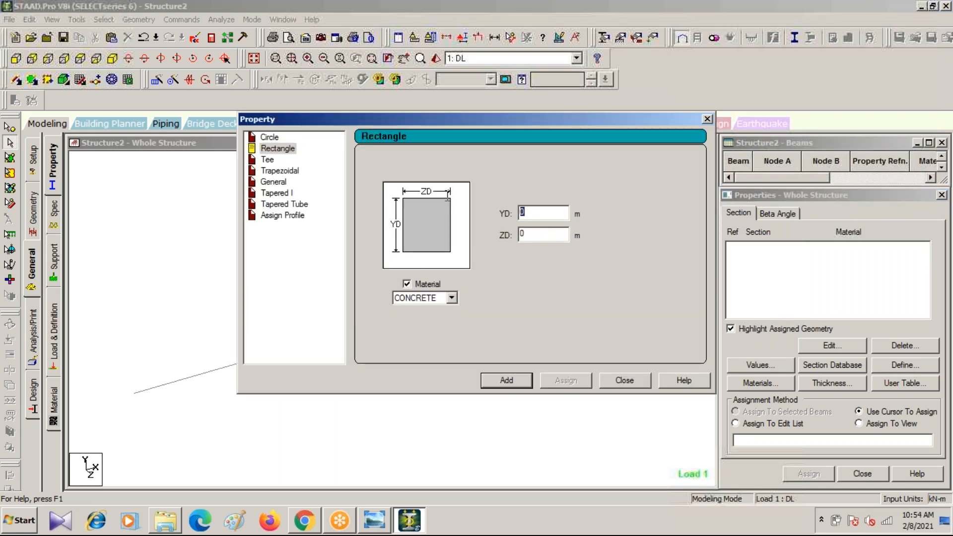
text(.3)
key(Tab)
text(.3)
click(516, 378)
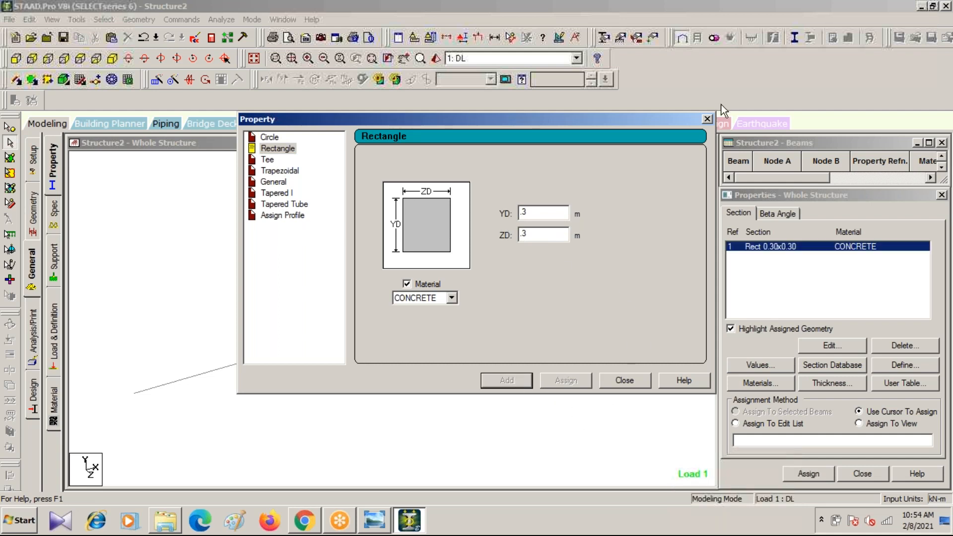
click(707, 119)
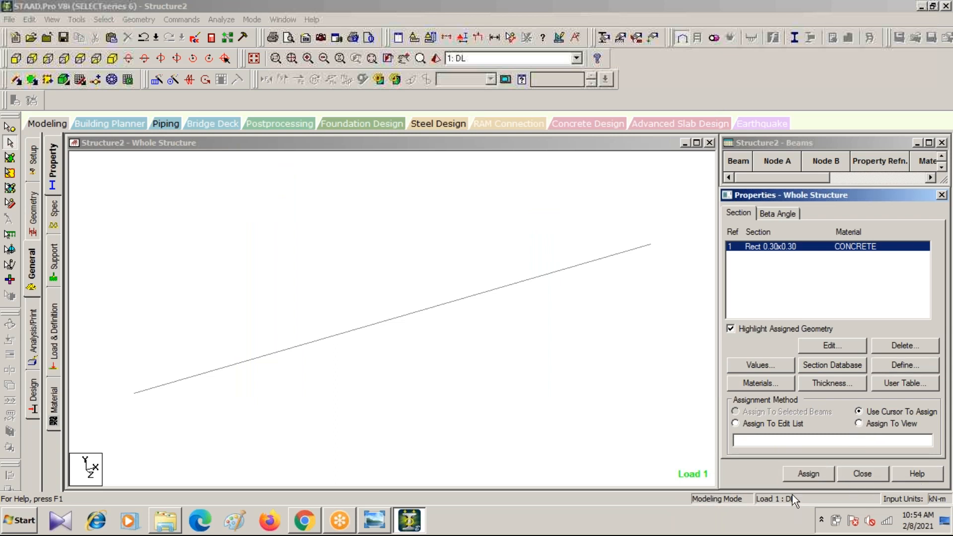
click(808, 473)
click(861, 372)
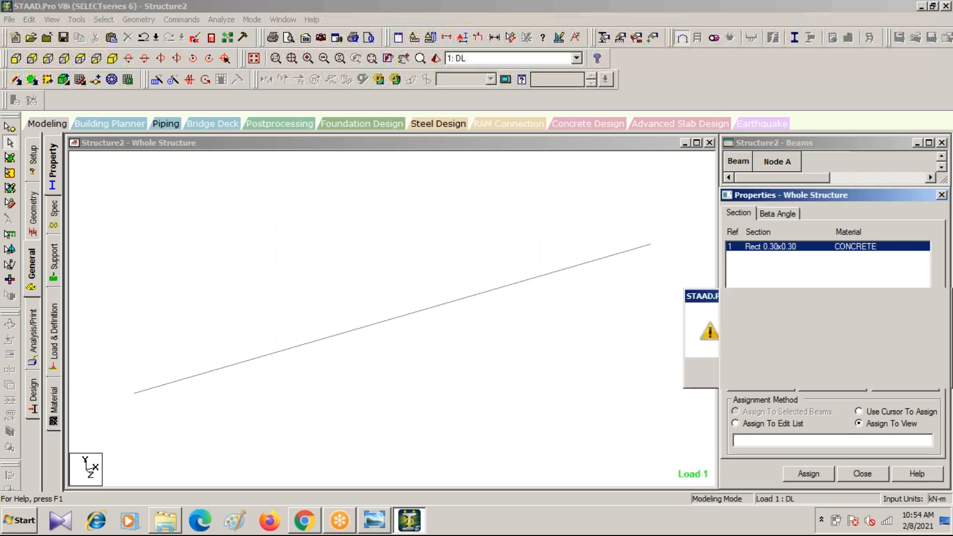
Inspect the beam in a rotated 3D rendered view, close that view, and check the beam by selecting it in the model.
click(436, 59)
drag(448, 308, 379, 266)
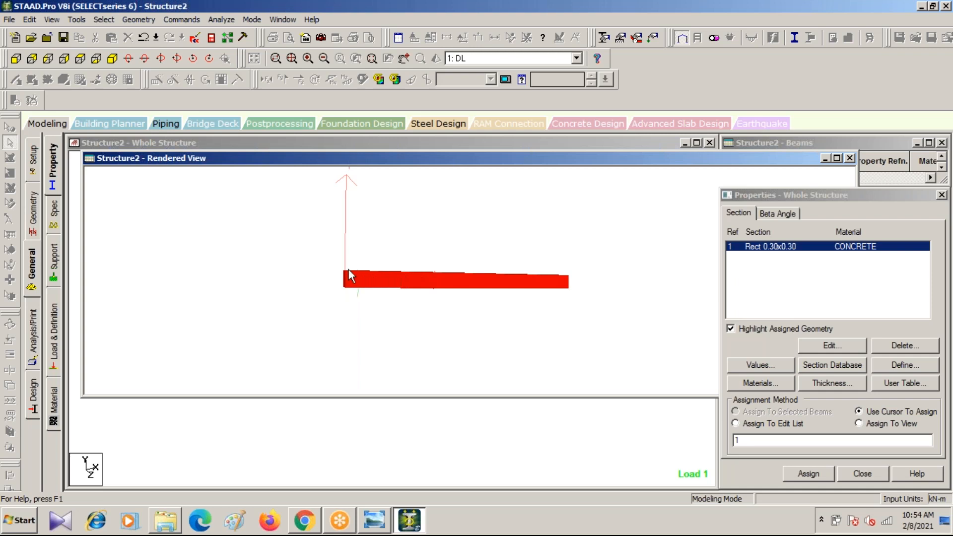
scroll(353, 214, down, 5)
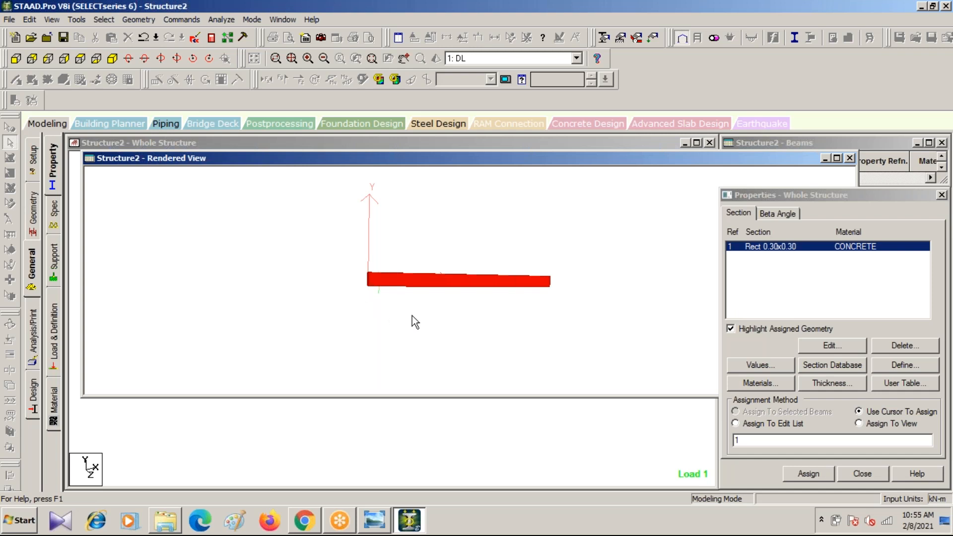
click(850, 157)
click(373, 325)
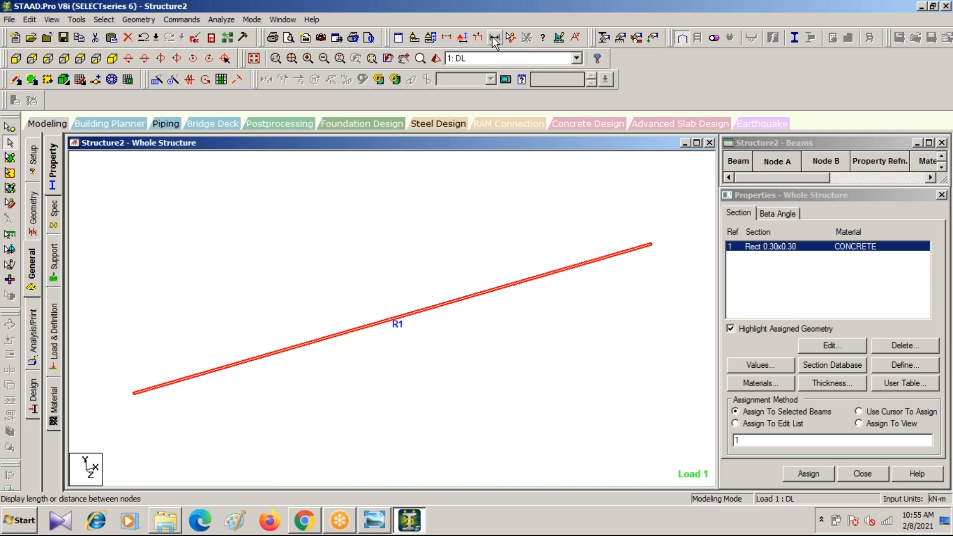
click(534, 333)
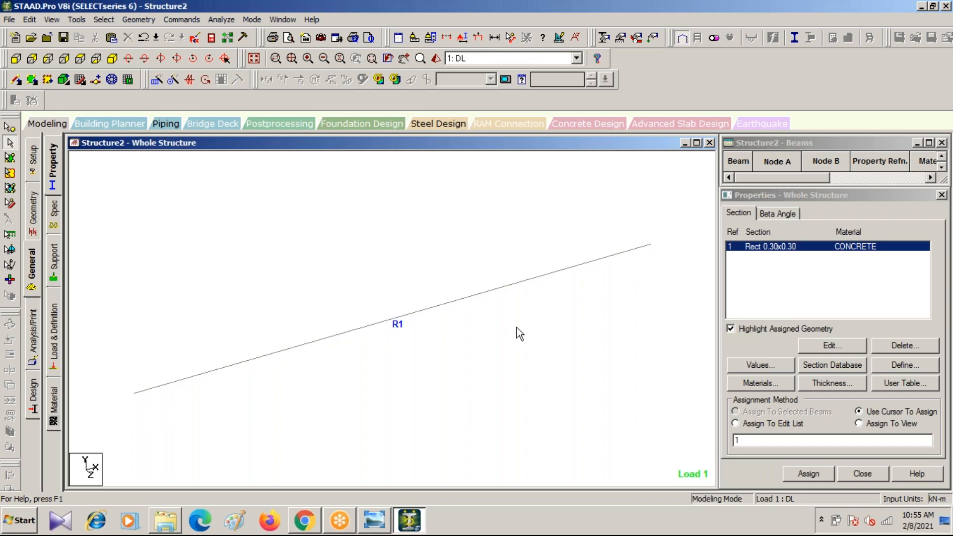
Turn on the Beam Orientation label to display the beam's local axes.
click(461, 39)
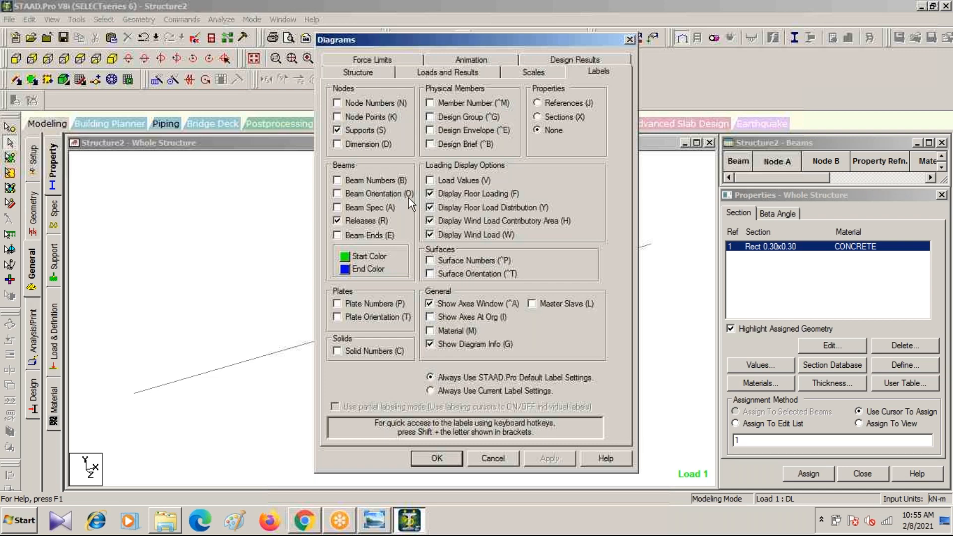
click(630, 40)
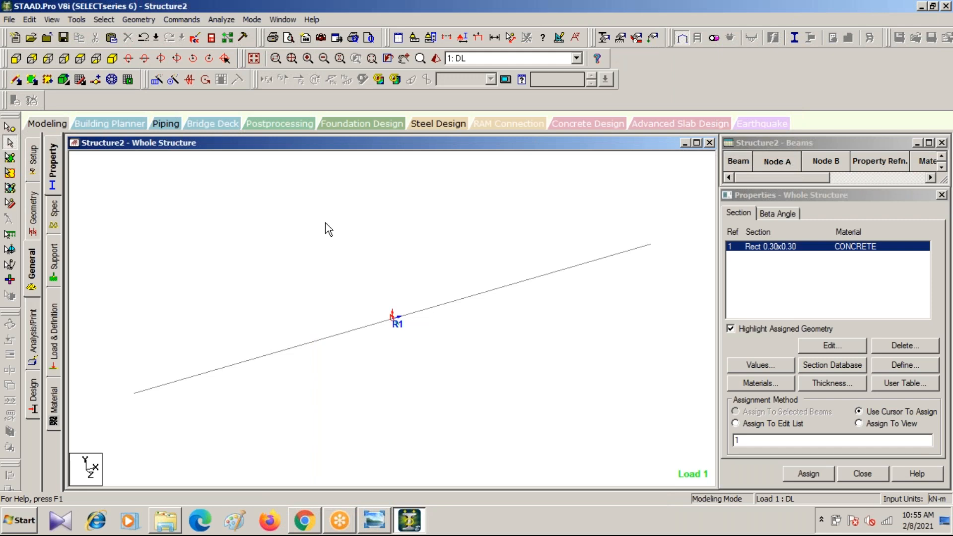
scroll(397, 334, up, 3)
scroll(402, 329, up, 4)
scroll(390, 329, down, 1)
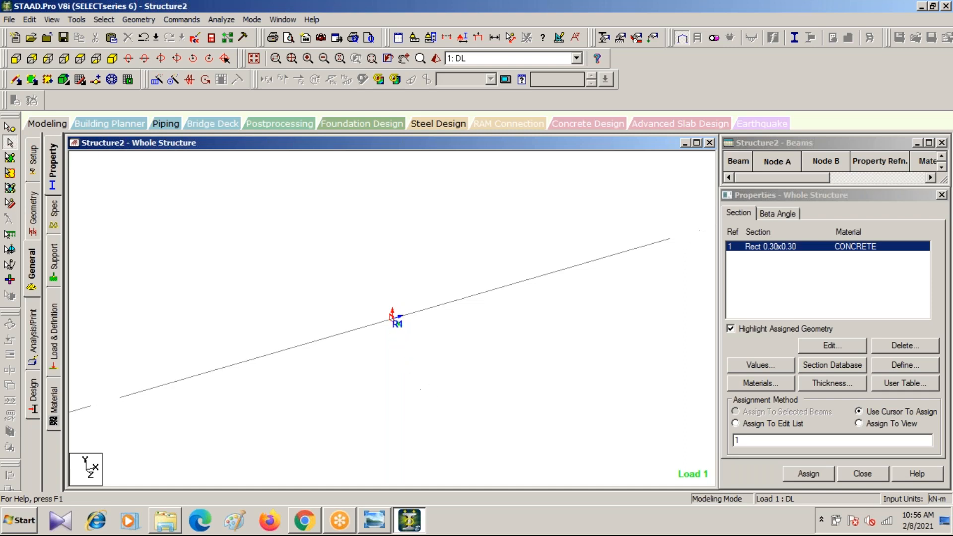
Open the analysis command settings and close them without adding a command.
click(32, 342)
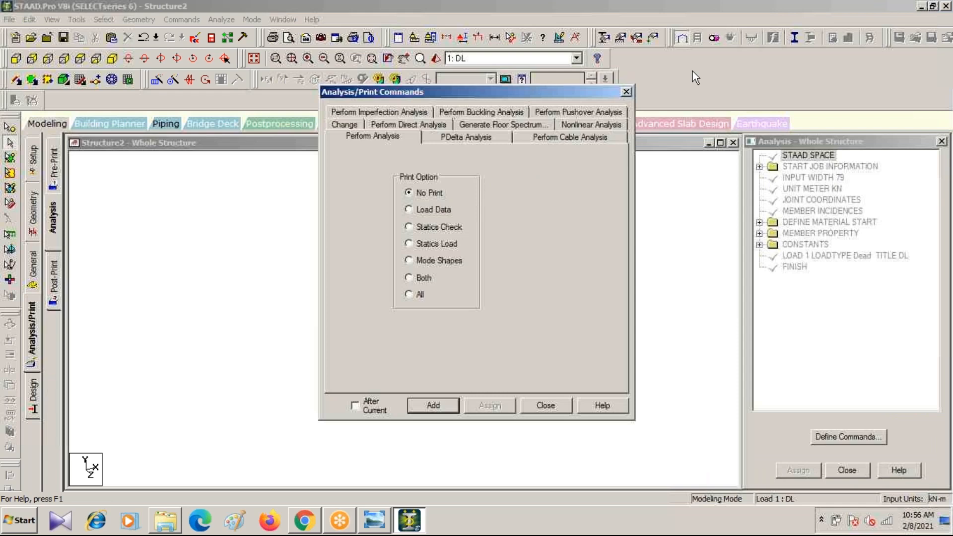
click(625, 91)
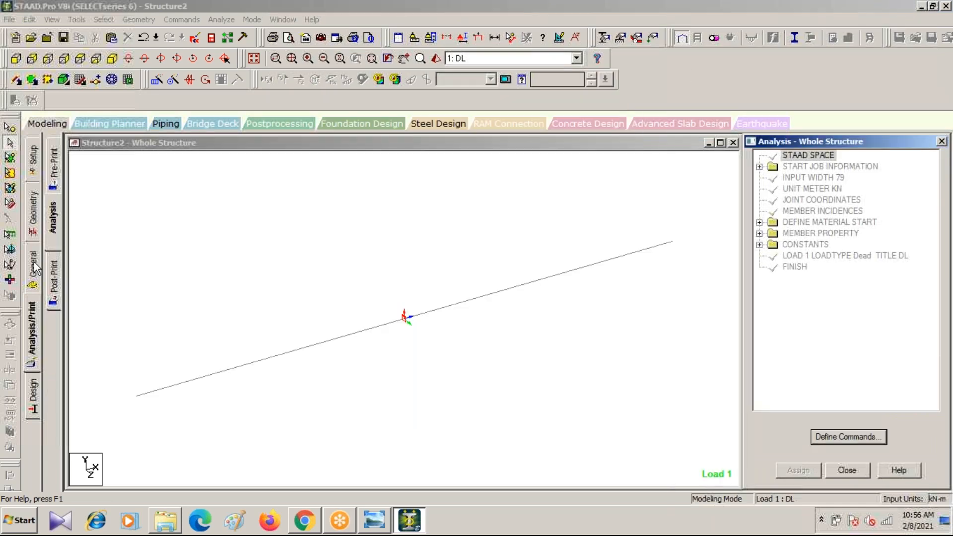
Add a Uniform Force member load of -10 kN/m in the Y (Local) direction to load case DL, accepting the auto save.
click(33, 268)
click(54, 331)
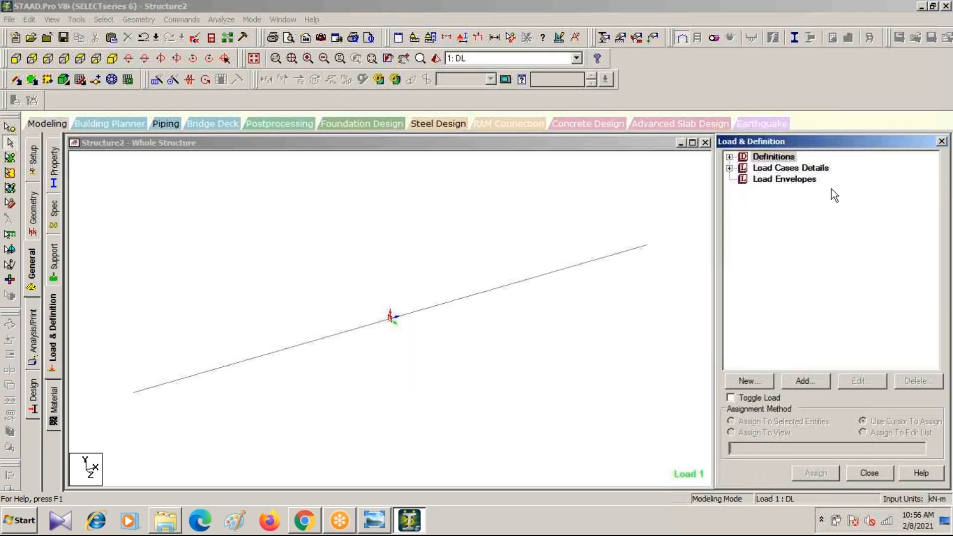
click(729, 168)
click(777, 179)
click(806, 381)
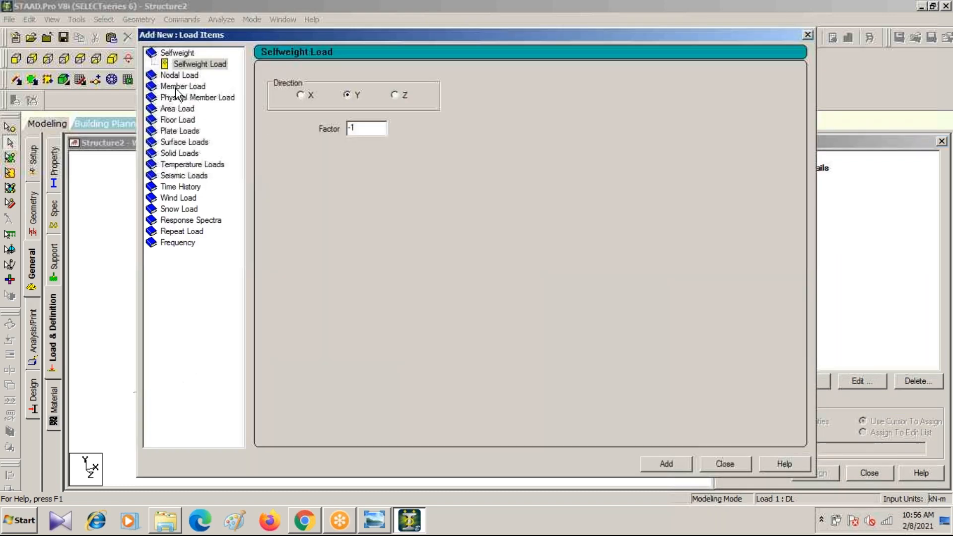
click(180, 86)
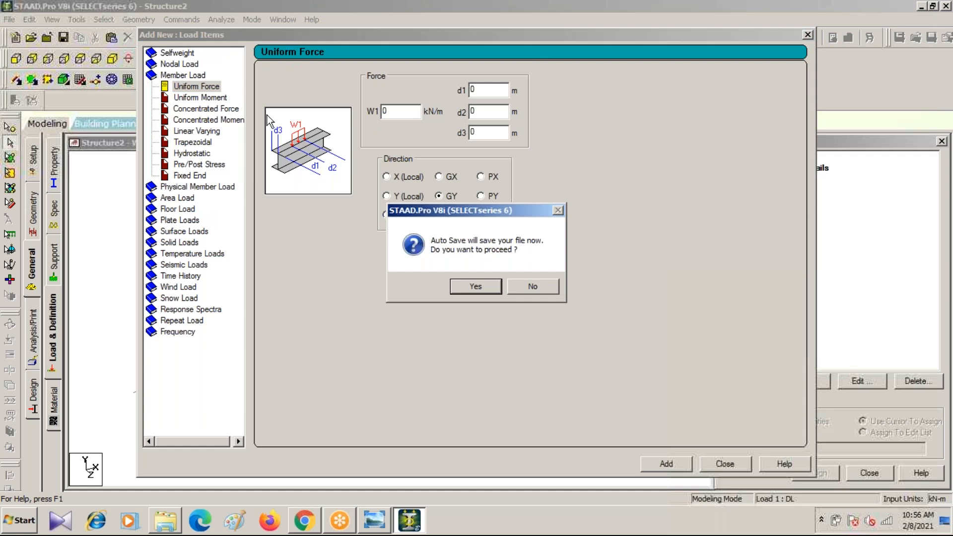
click(470, 287)
click(392, 271)
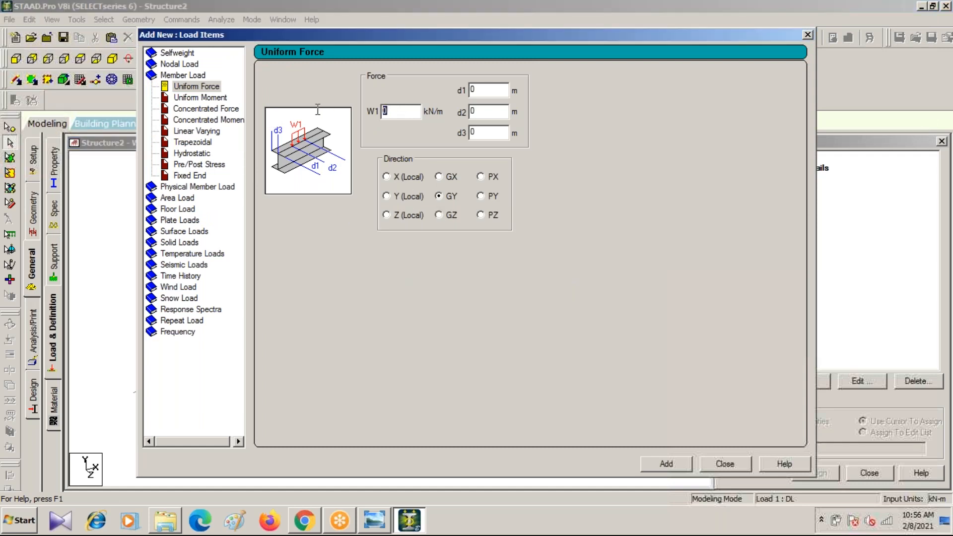
key(BackSpace)
text(-10)
click(387, 196)
drag(473, 38, 949, 101)
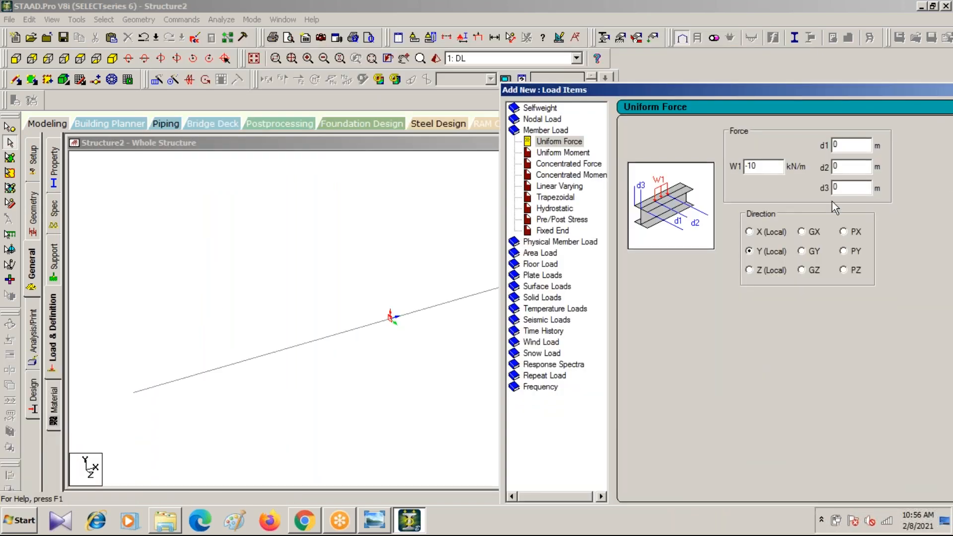
drag(782, 85, 659, 4)
click(903, 439)
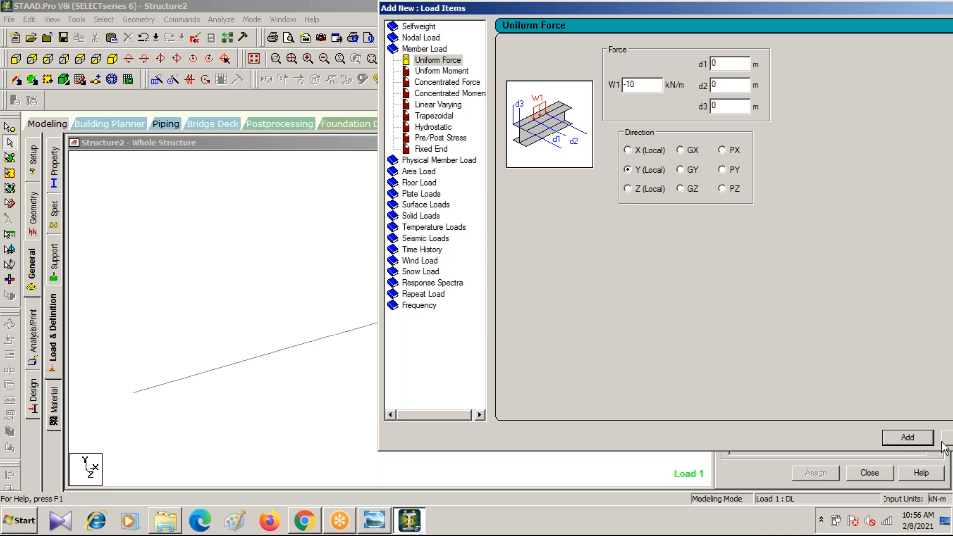
click(908, 437)
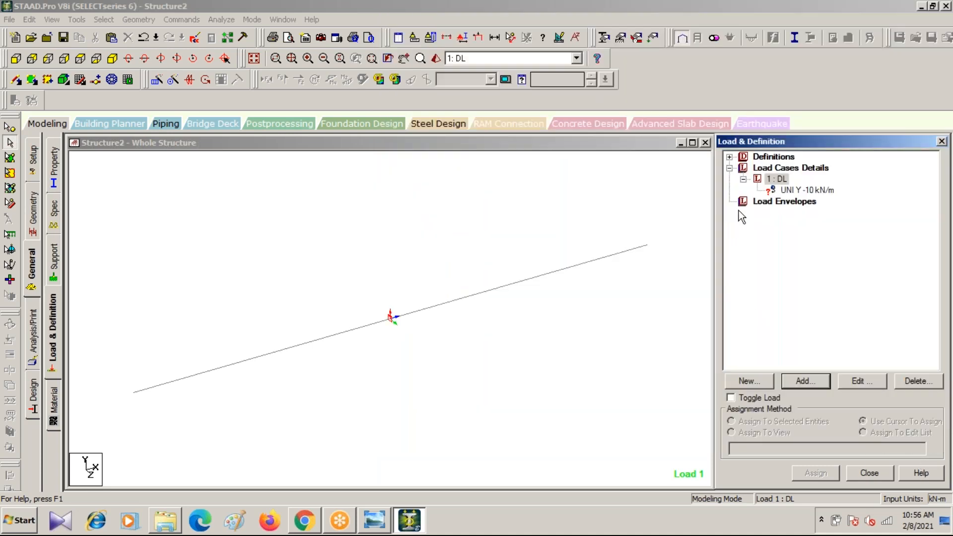
Assign the uniform load to the beam with the Use Cursor To Assign method.
click(781, 191)
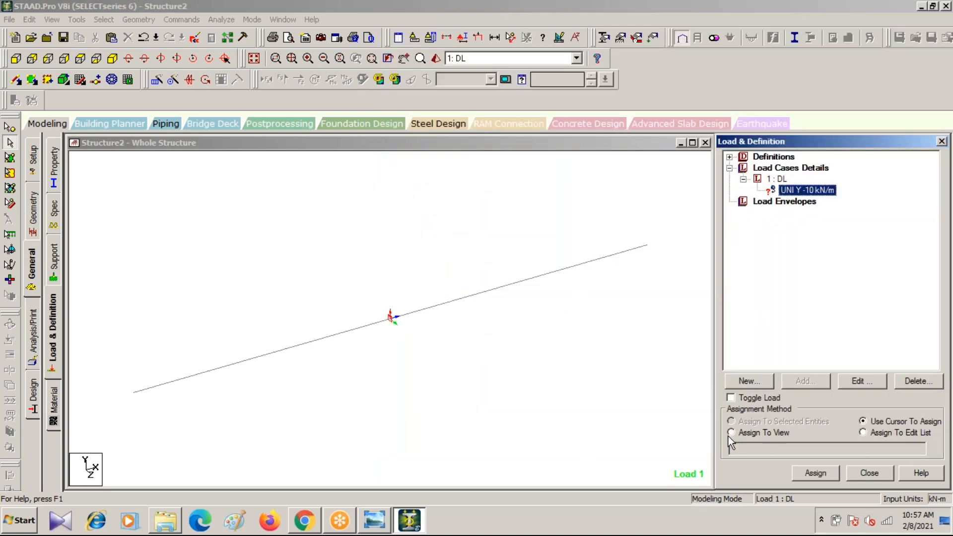
click(808, 472)
click(431, 309)
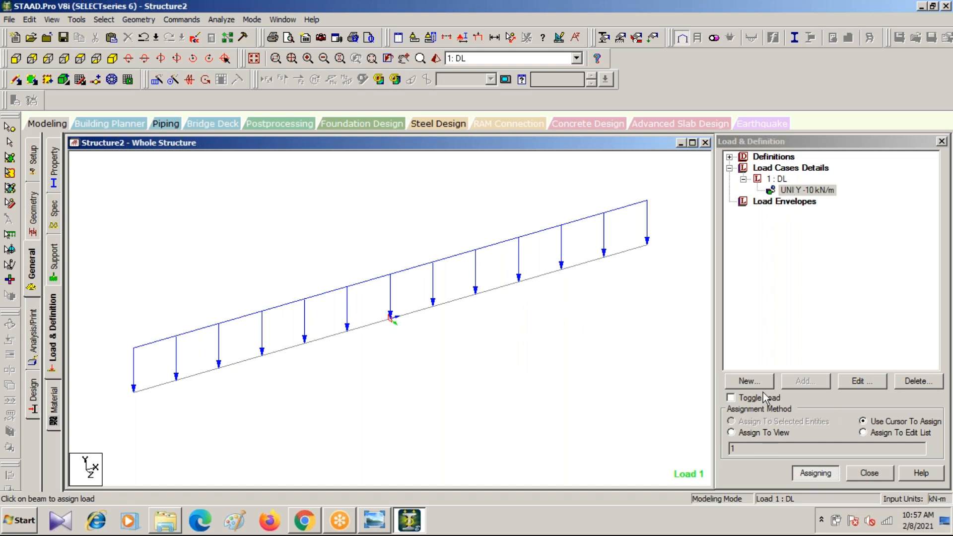
Change the assigned uniform load's direction to Z (Local) and check its arrows against the beam's local axes.
double_click(805, 191)
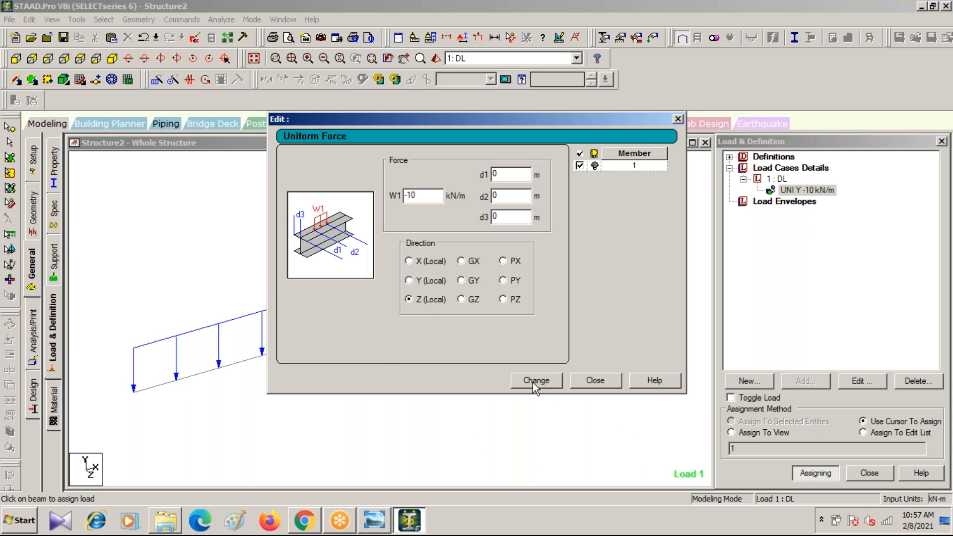
click(531, 379)
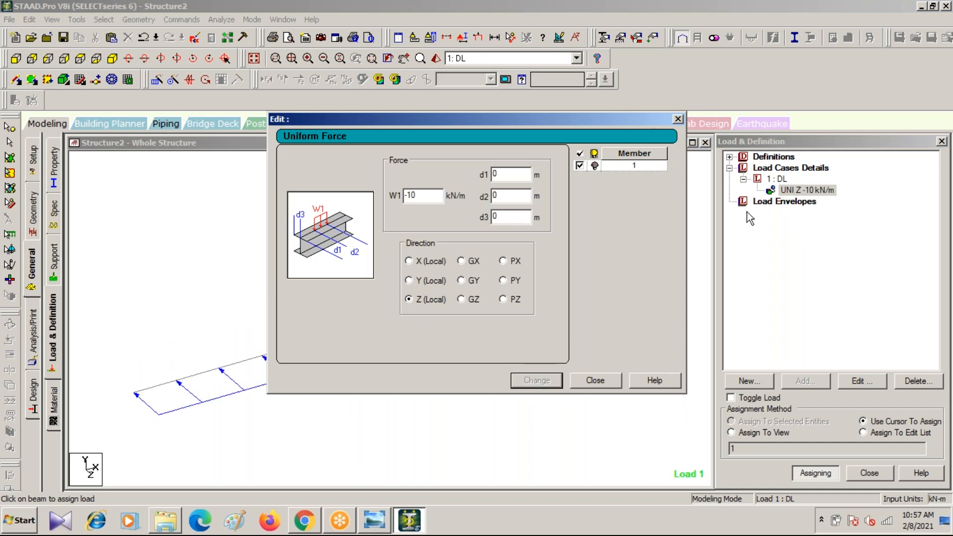
click(678, 119)
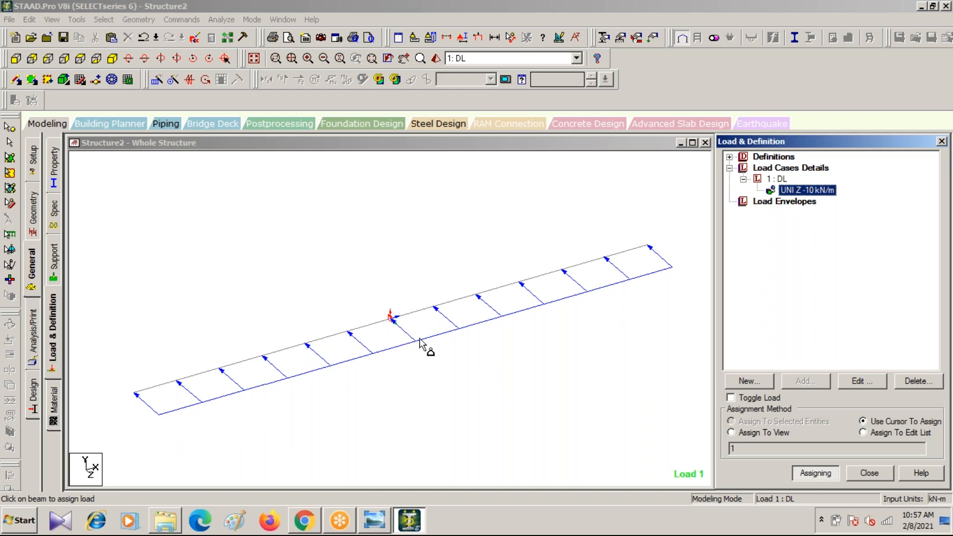
click(411, 361)
scroll(411, 361, up, 5)
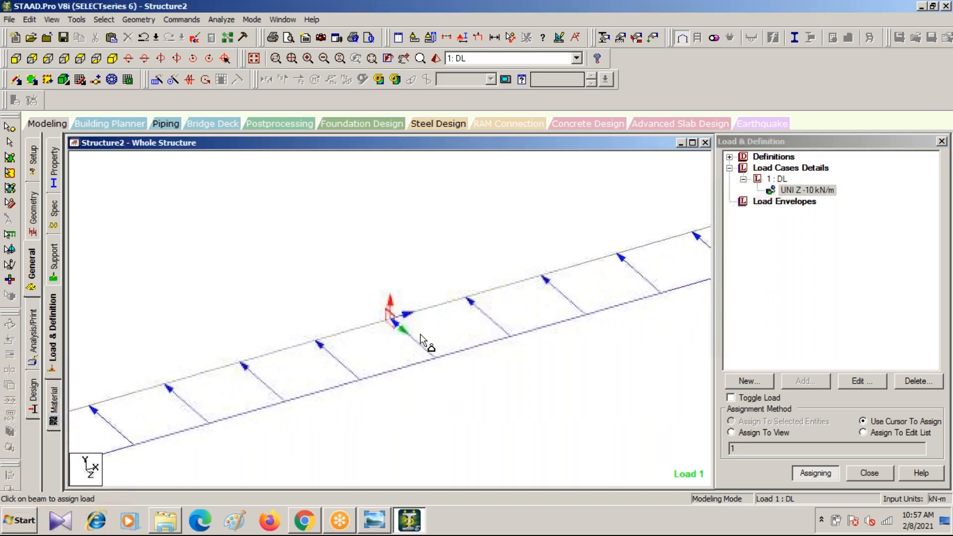
scroll(406, 340, up, 2)
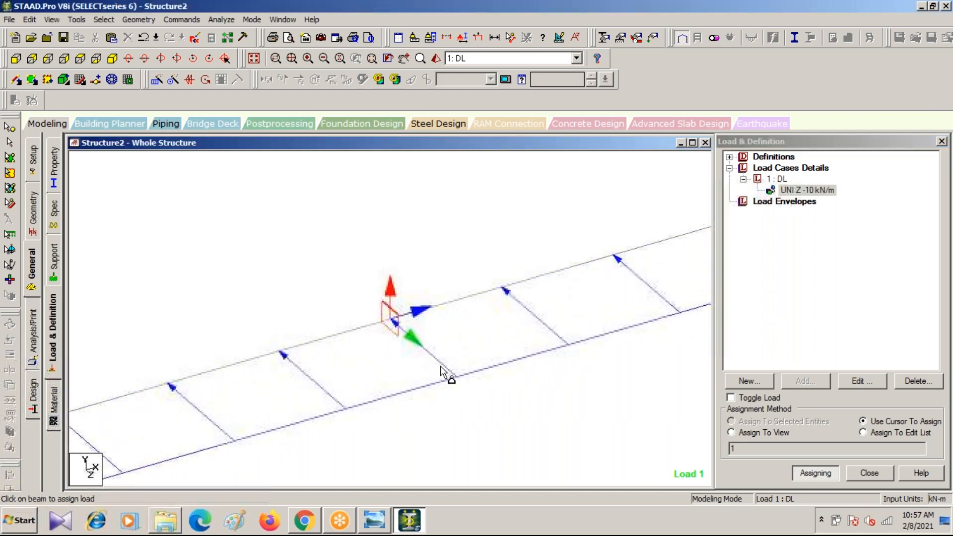
scroll(398, 341, down, 6)
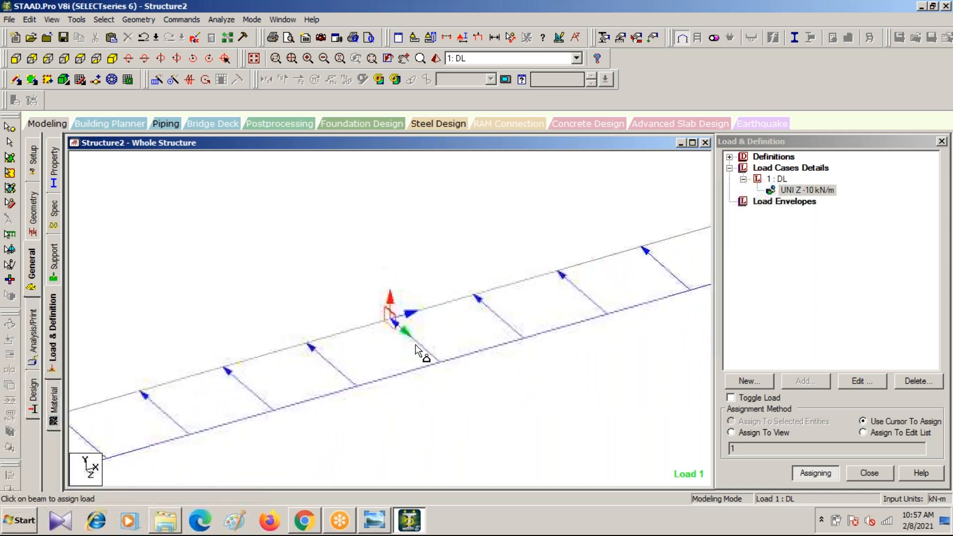
scroll(420, 347, down, 1)
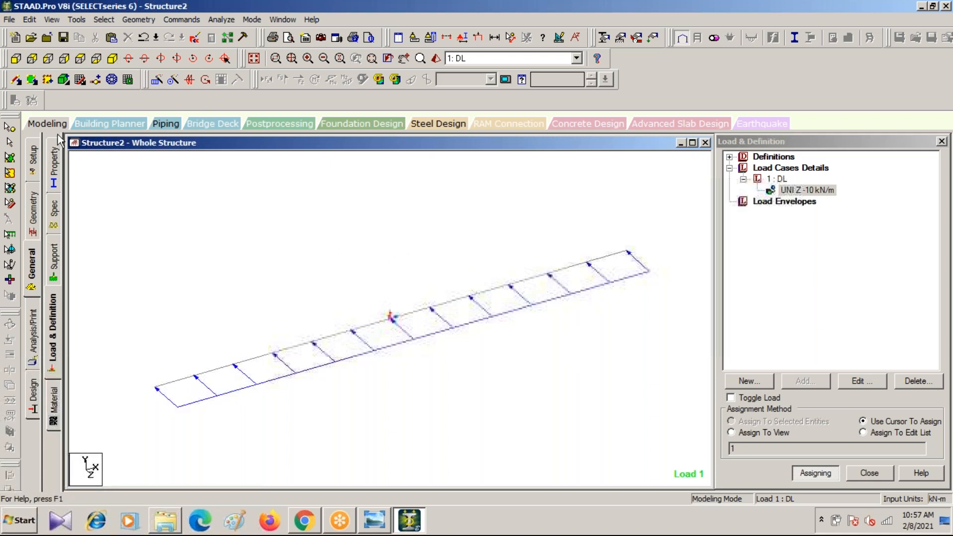
Create a vertical 5 m member from the beam's far end node with a one-step linked Translational Repeat in the Y direction.
click(33, 223)
scroll(673, 225, up, 3)
middle_drag(700, 231, 517, 421)
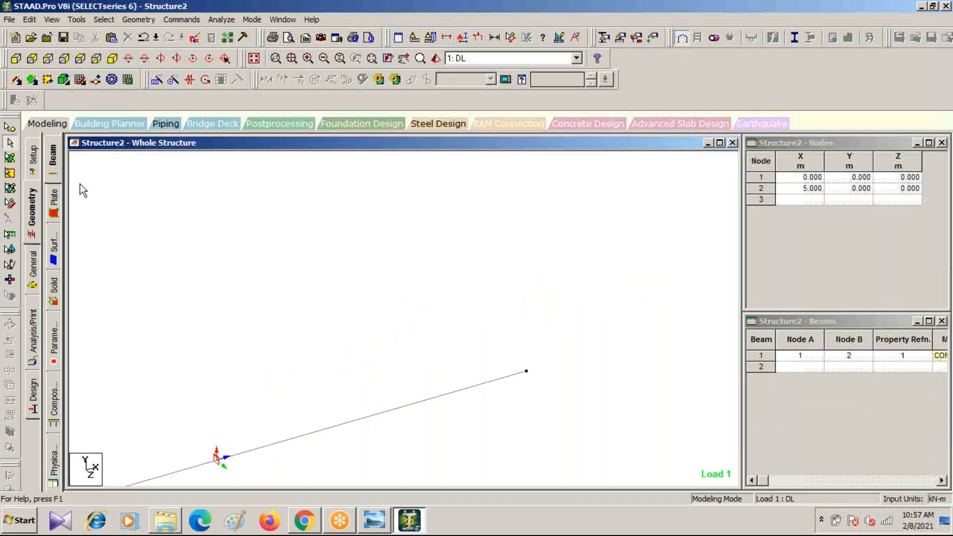
click(10, 127)
drag(515, 358, 551, 405)
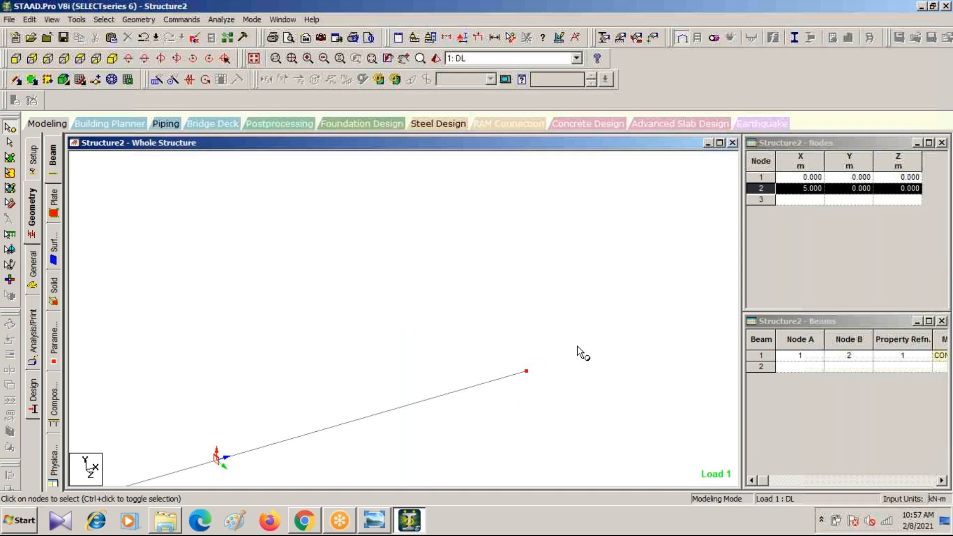
click(157, 79)
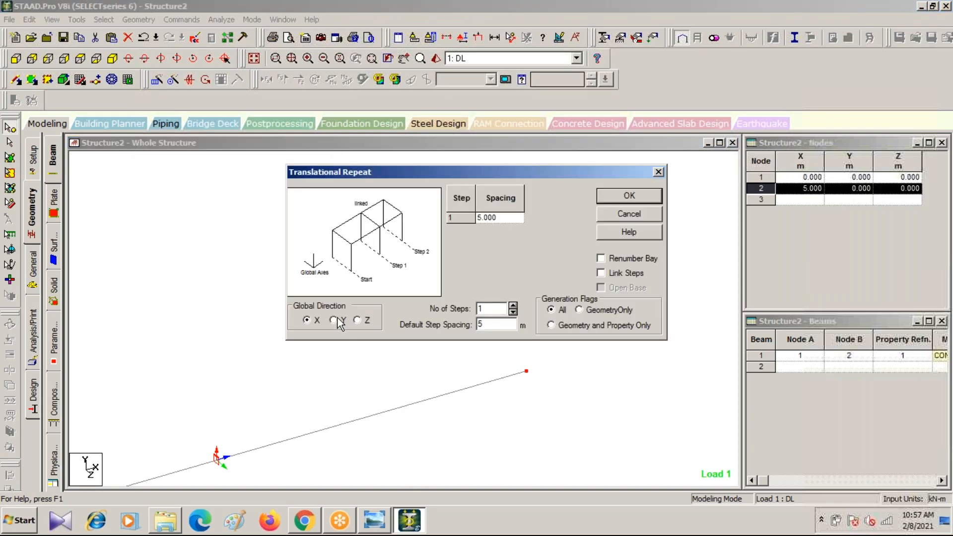
click(333, 320)
click(627, 196)
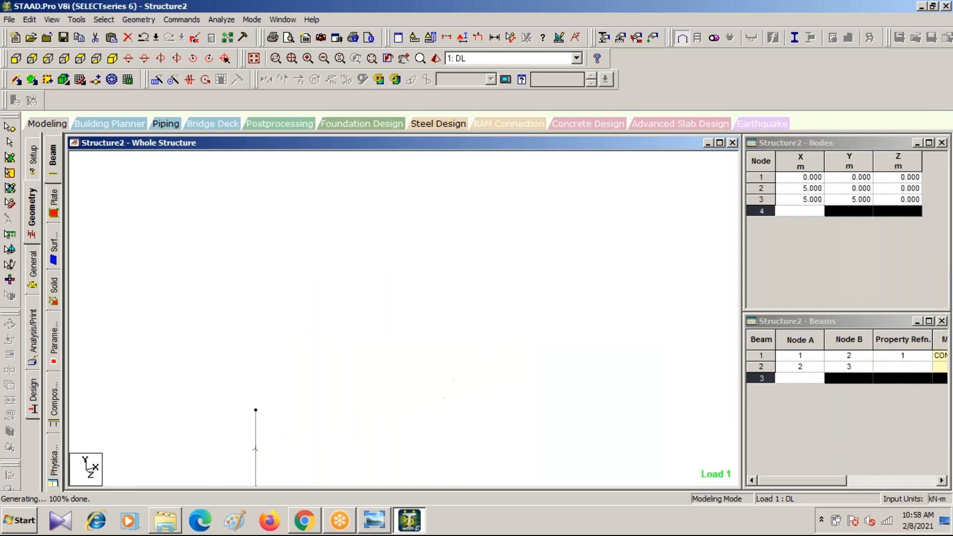
Examine the vertical member's local axes and compare them with those of the horizontal beam.
scroll(439, 273, up, 2)
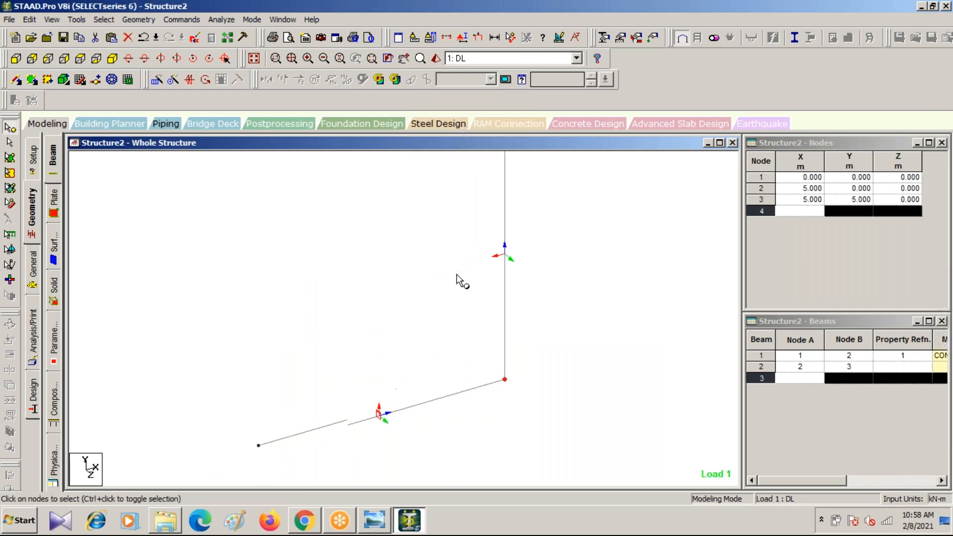
middle_drag(481, 317, 461, 375)
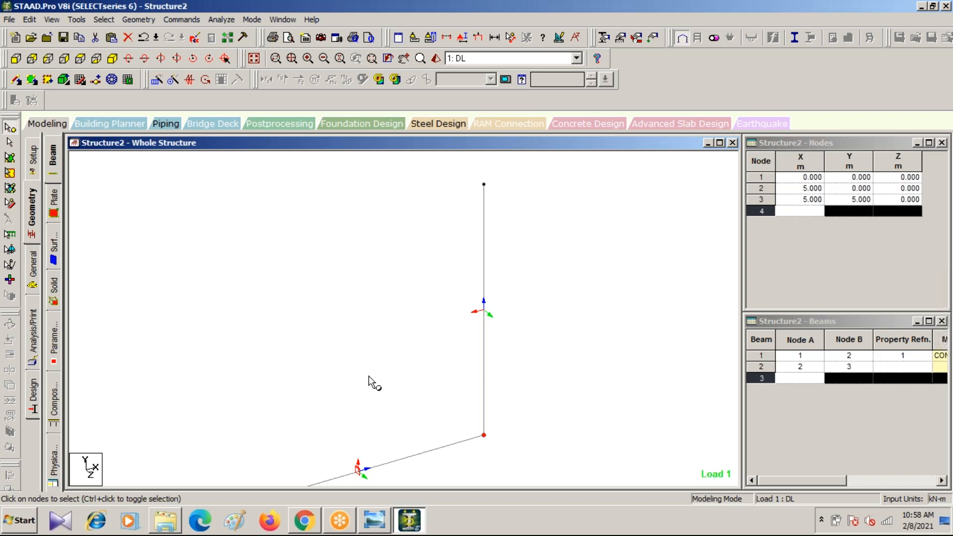
scroll(419, 373, down, 2)
middle_drag(419, 373, 476, 322)
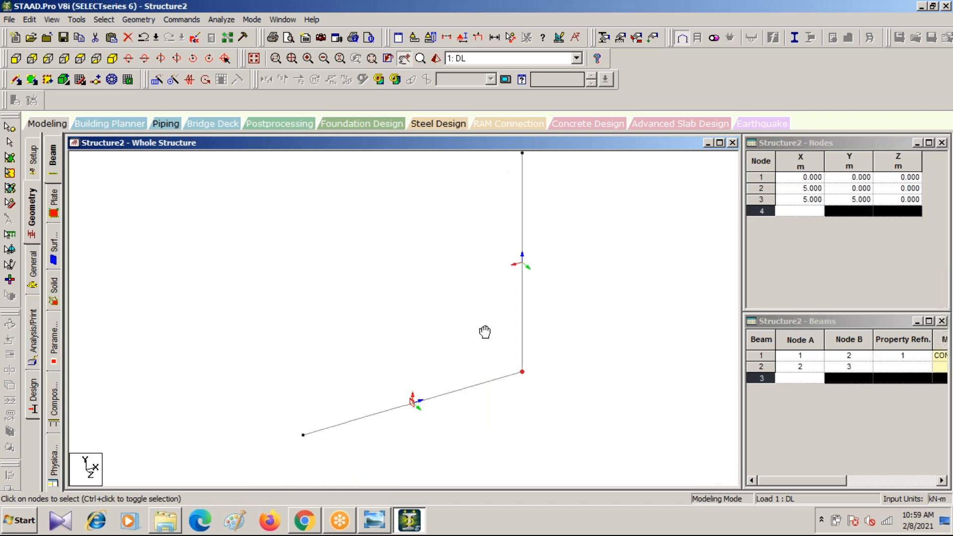
middle_drag(467, 268, 450, 360)
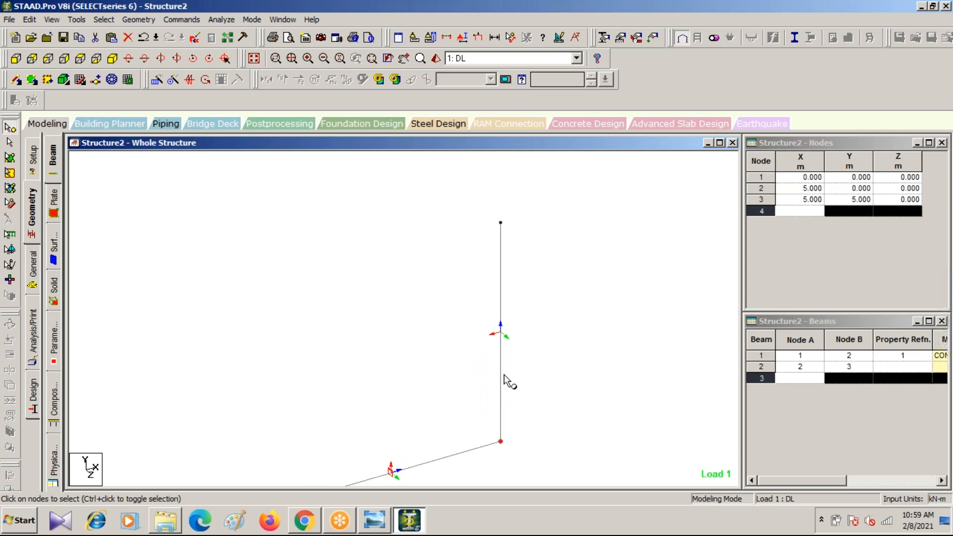
scroll(499, 362, up, 1)
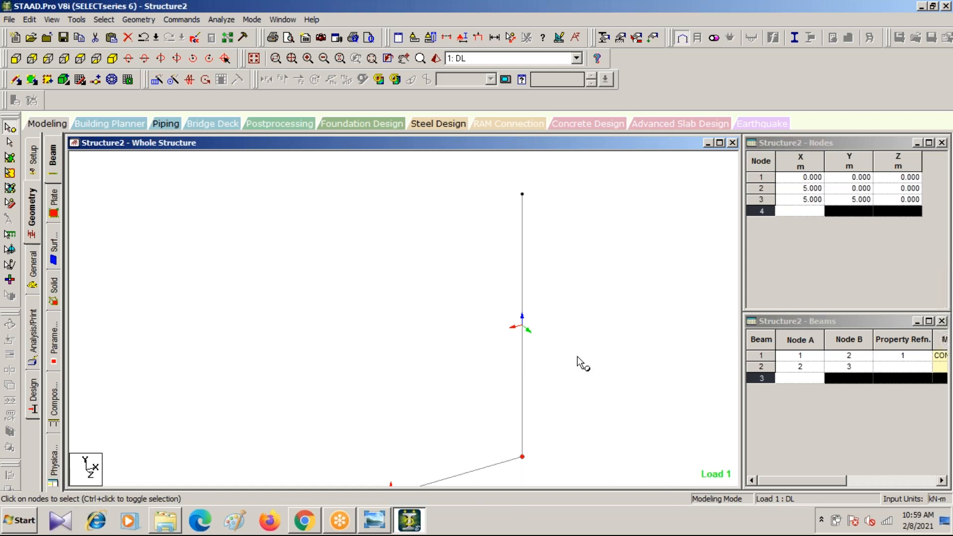
scroll(520, 318, up, 2)
middle_drag(570, 316, 463, 369)
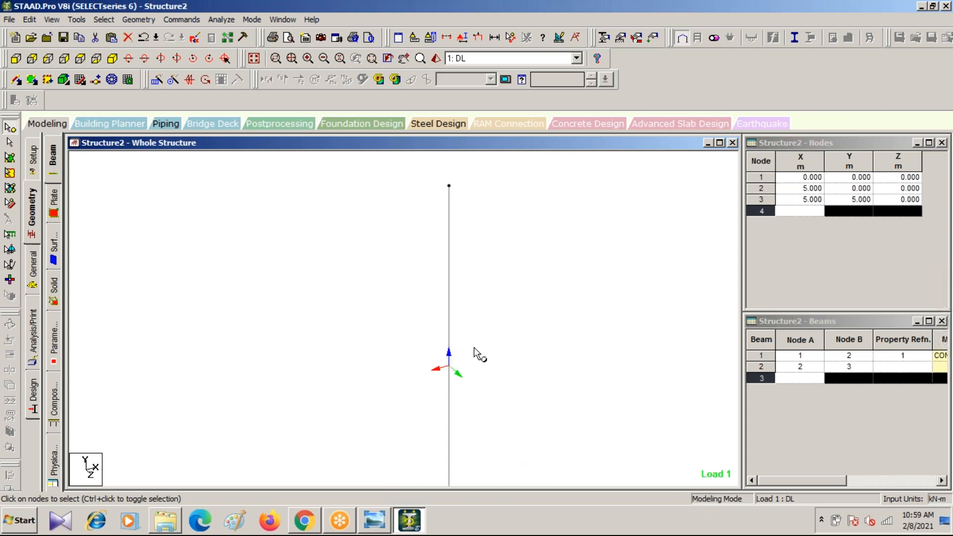
scroll(472, 358, down, 3)
middle_drag(406, 386, 535, 313)
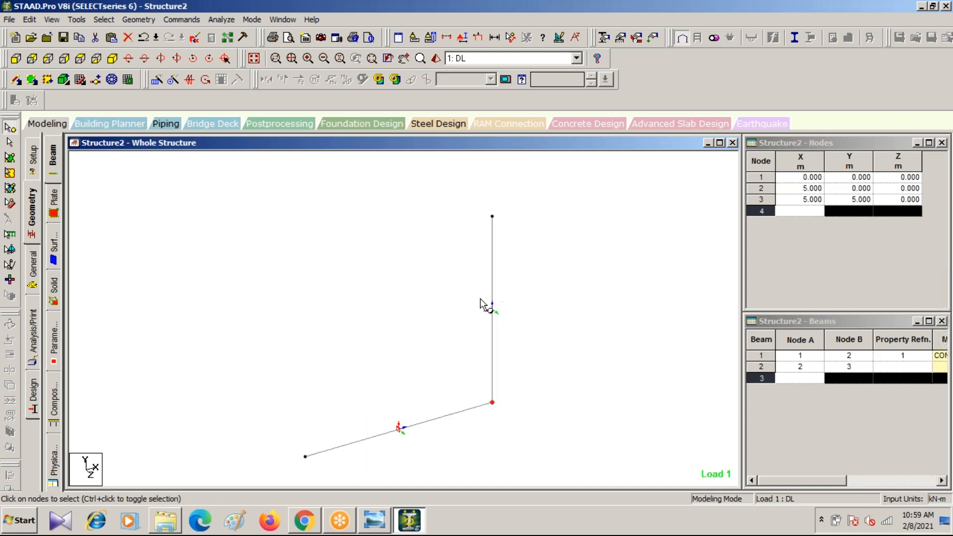
scroll(354, 392, down, 4)
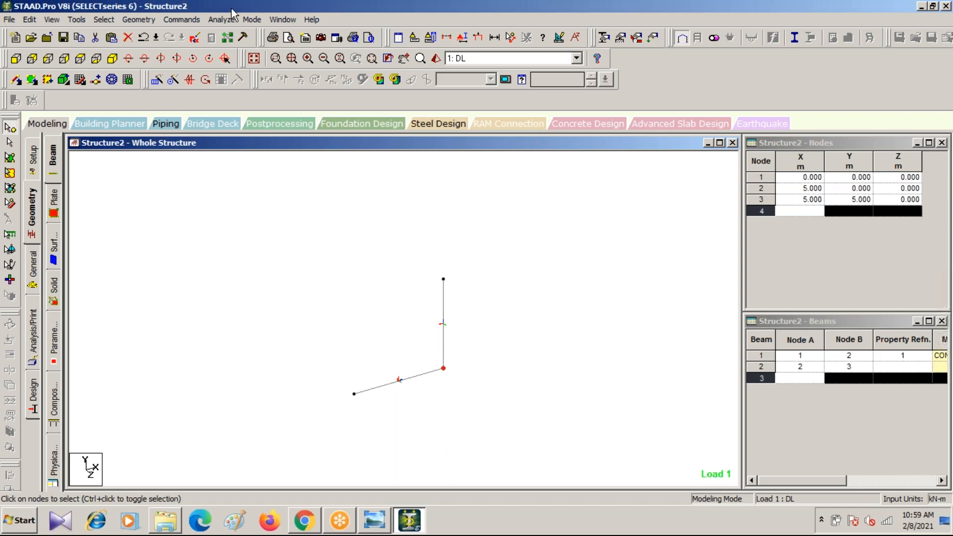
Close the floor plan picture and open the water tank photo from the desktop to view it.
drag(229, 9, 238, 261)
click(582, 236)
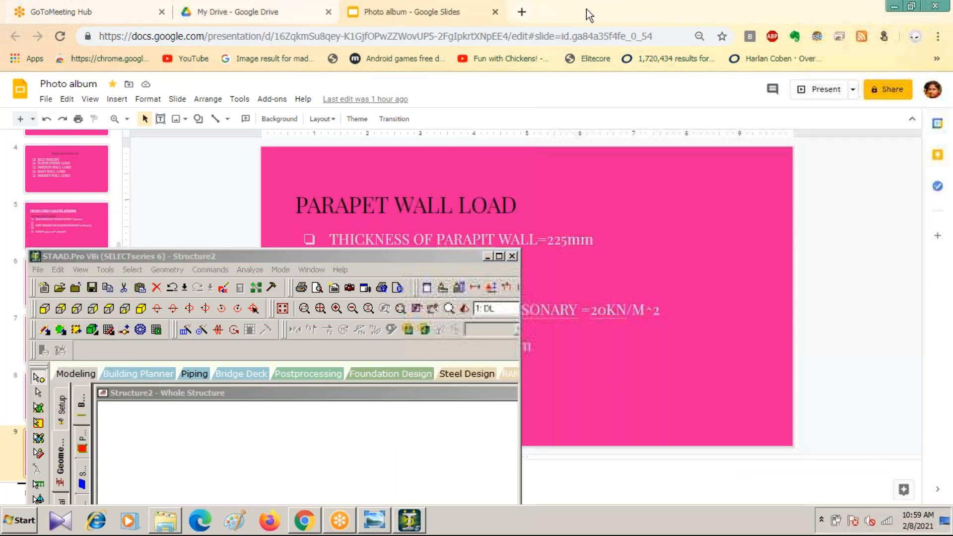
drag(585, 9, 433, 309)
drag(527, 4, 424, 208)
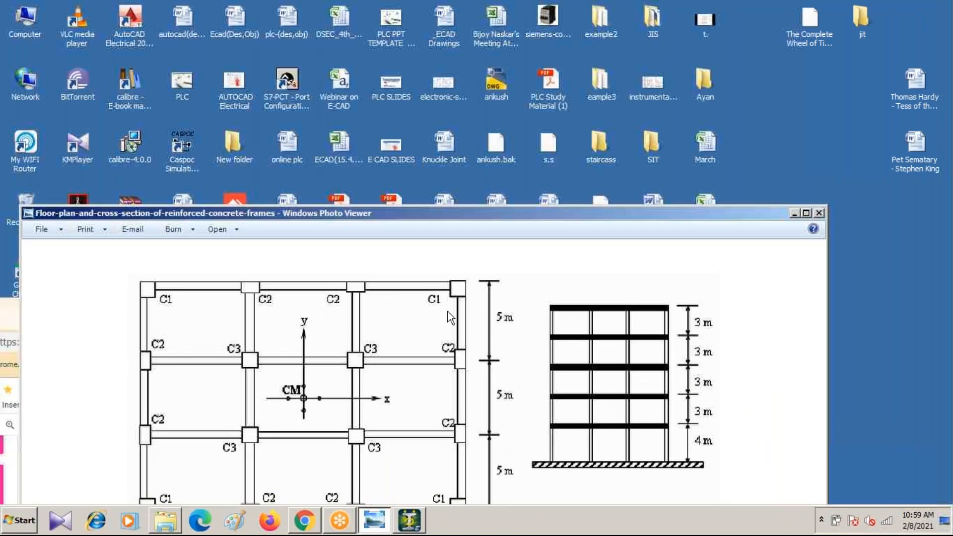
click(819, 213)
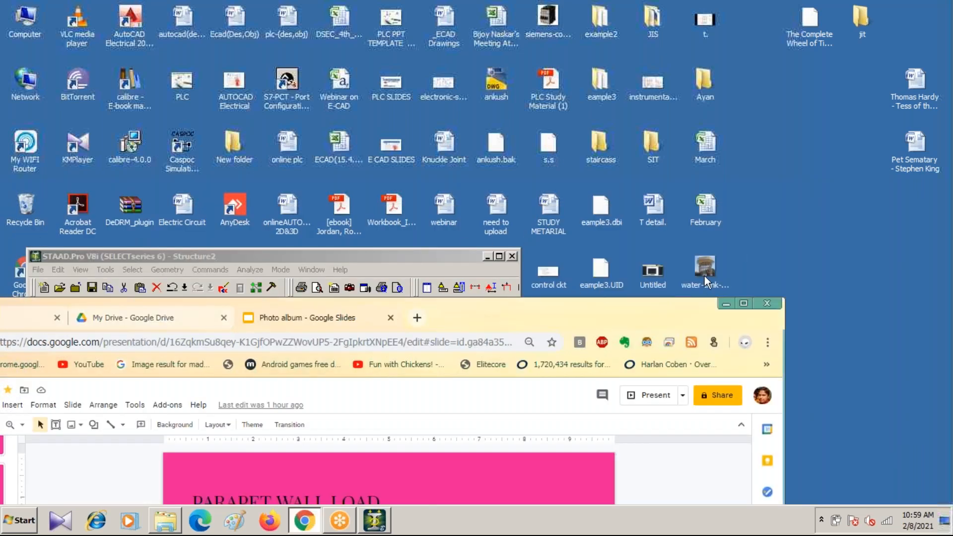
click(701, 263)
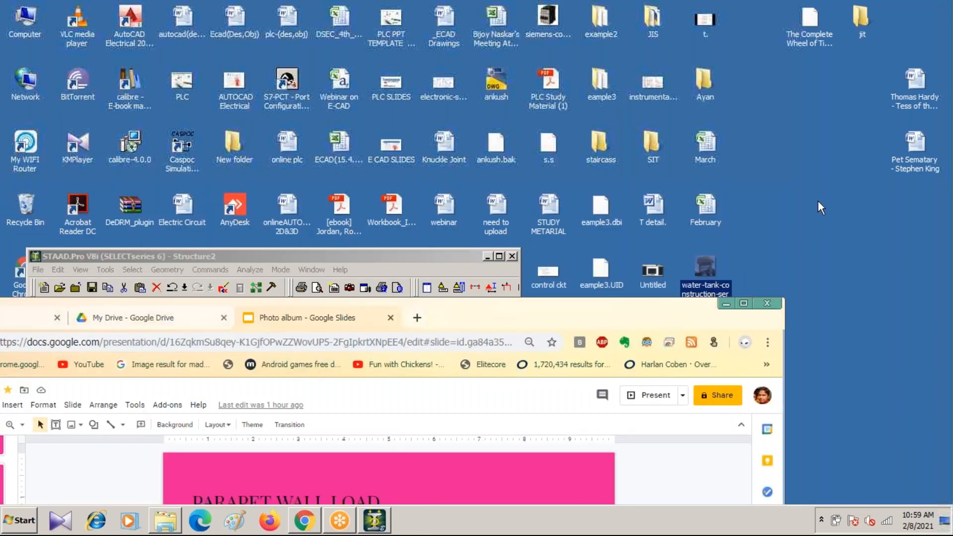
click(818, 201)
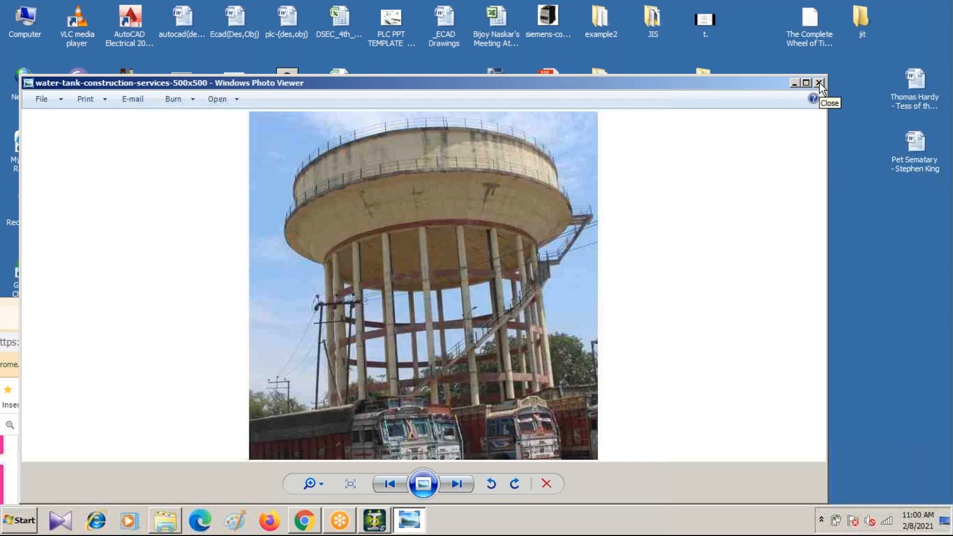
Minimize the water tank photo and switch back to the STAAD.Pro window.
click(794, 82)
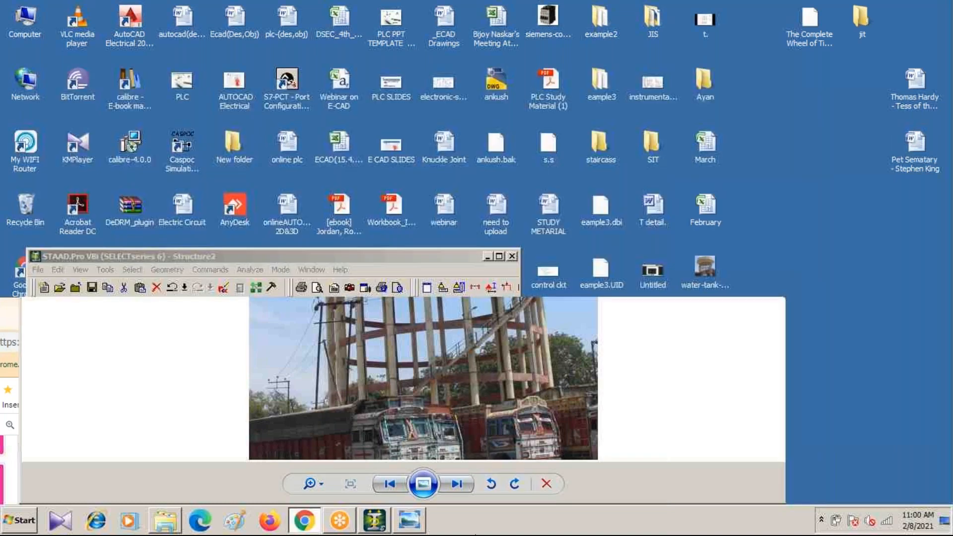
click(409, 255)
drag(409, 255, 597, 126)
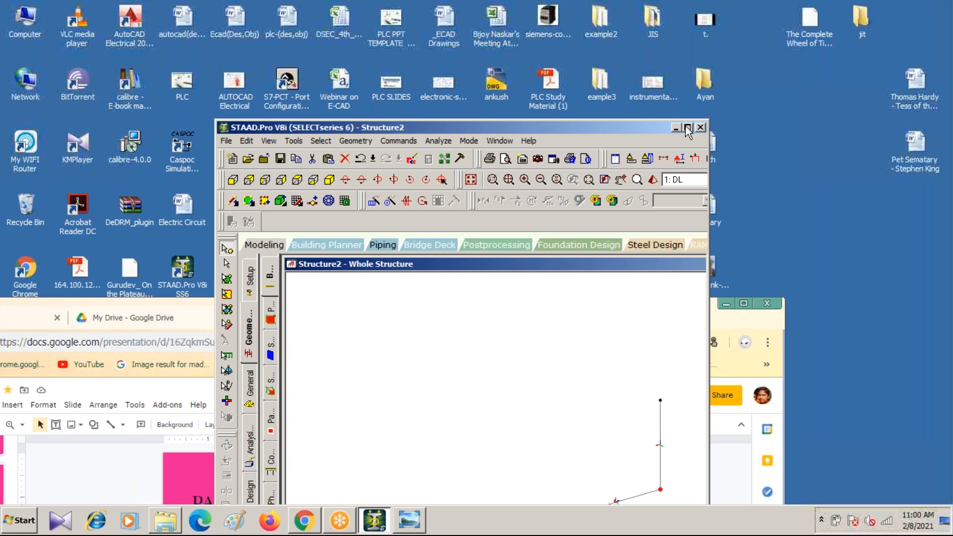
Save the changes to Structure2 and create a new Space model, Structure3, in meter and kilonewton units with the snap grid closed.
click(686, 127)
click(10, 19)
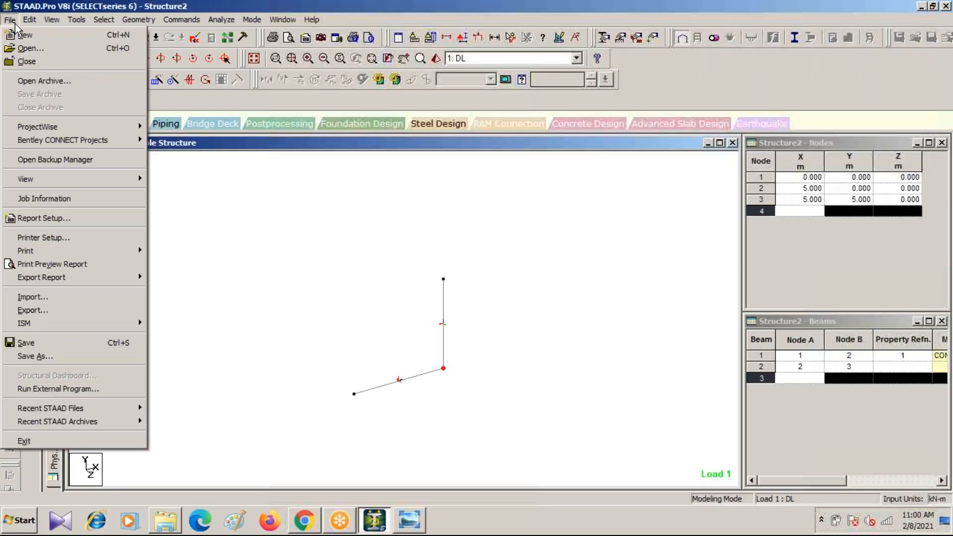
click(37, 36)
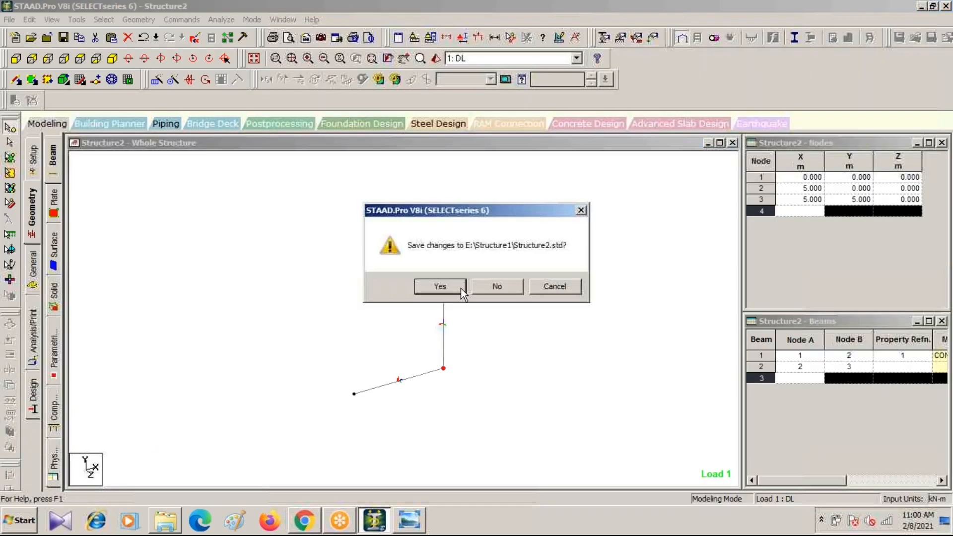
click(443, 285)
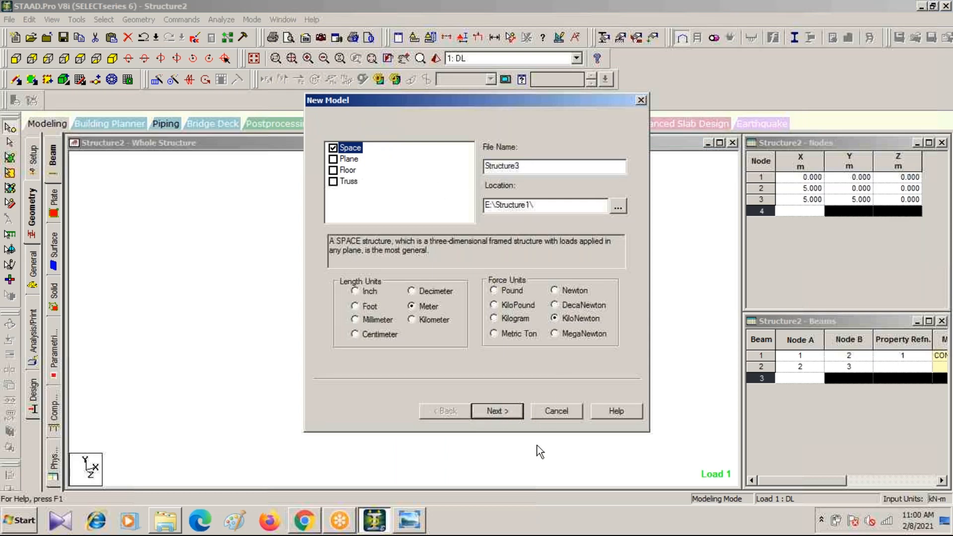
click(497, 411)
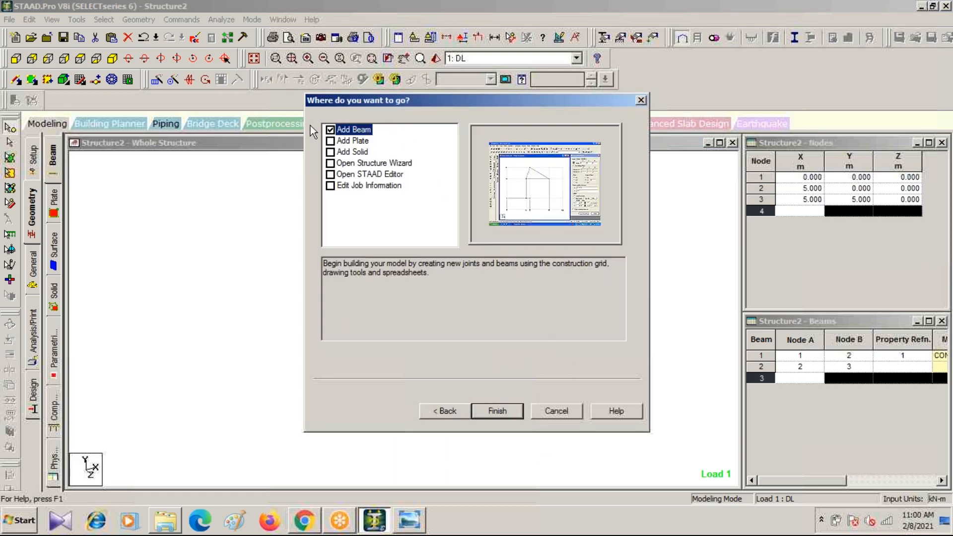
click(500, 413)
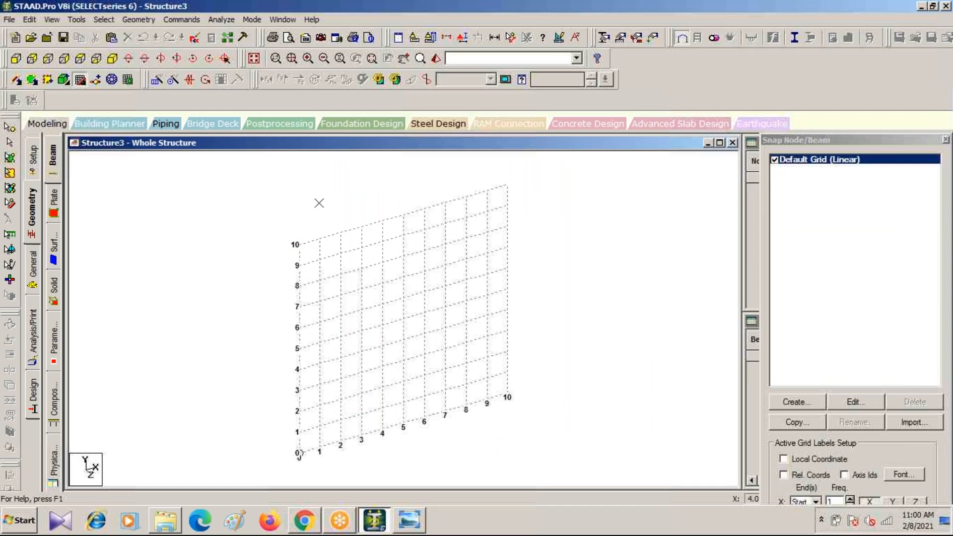
click(81, 82)
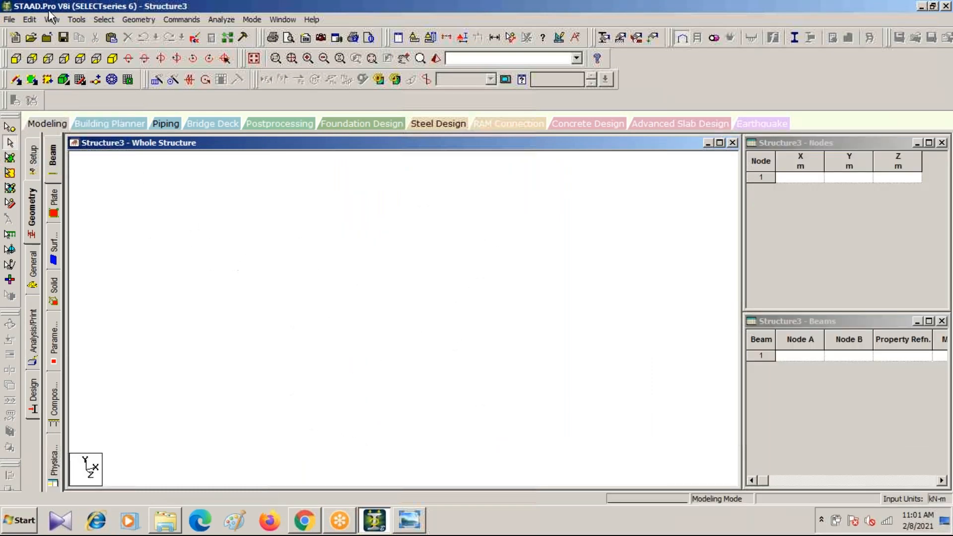
Run the Structure Wizard and start a Bay Frame from the Frame Models prototypes.
click(142, 19)
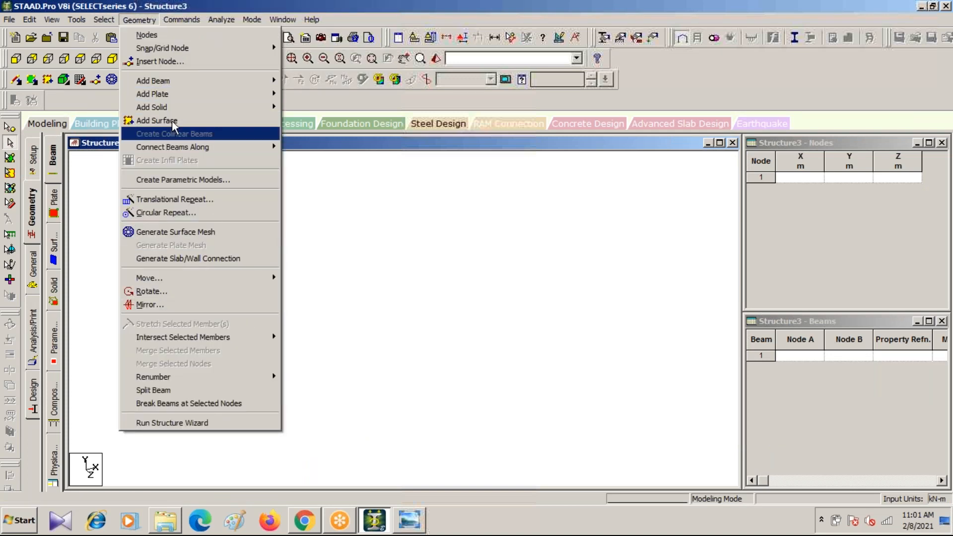
click(166, 422)
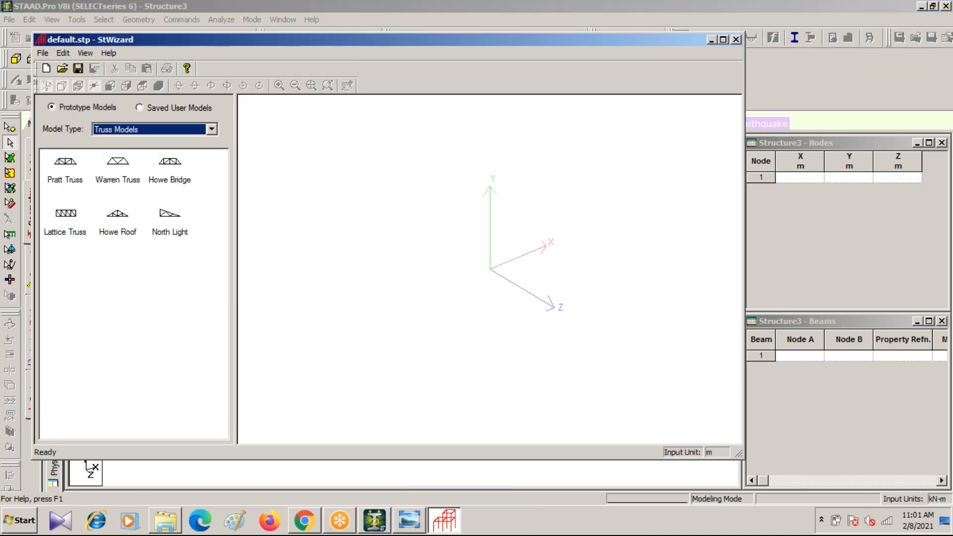
click(213, 133)
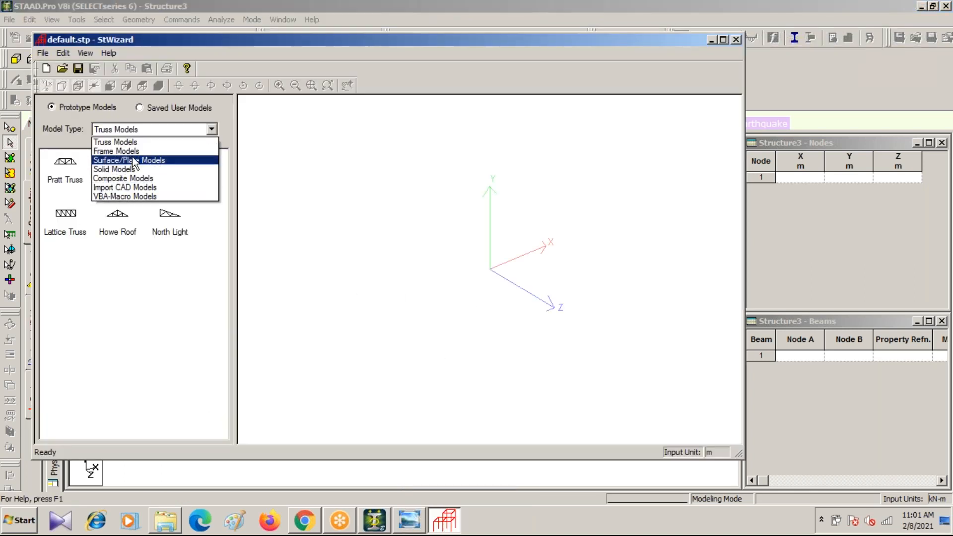
click(124, 151)
click(62, 278)
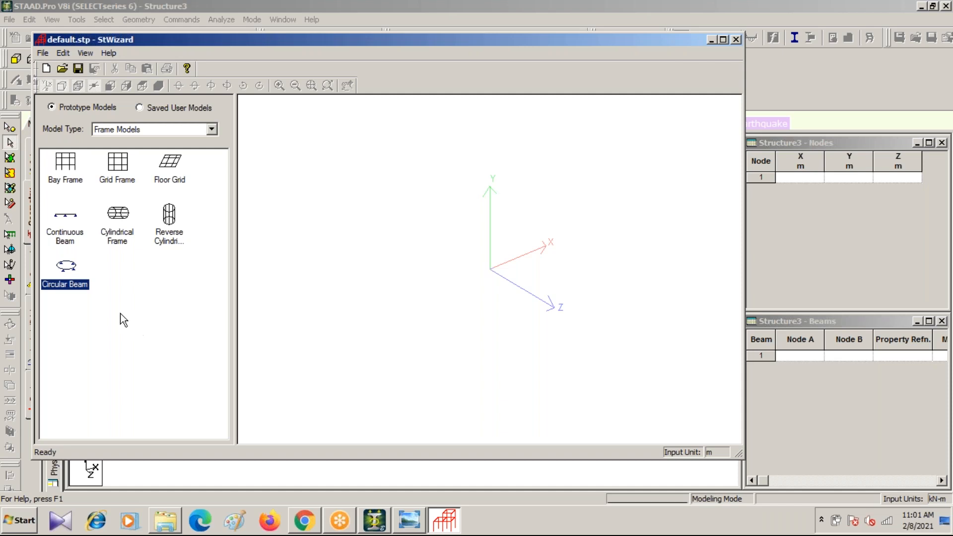
click(57, 169)
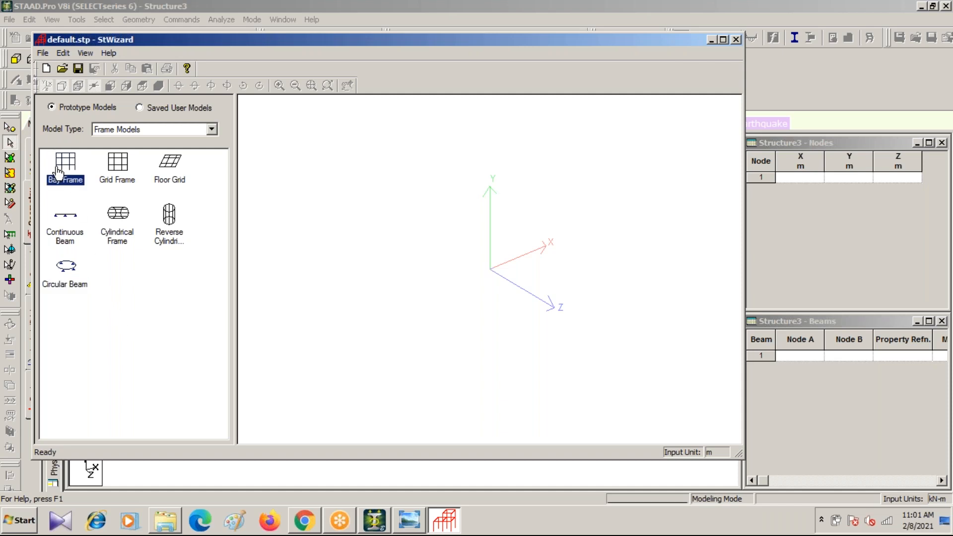
double_click(61, 171)
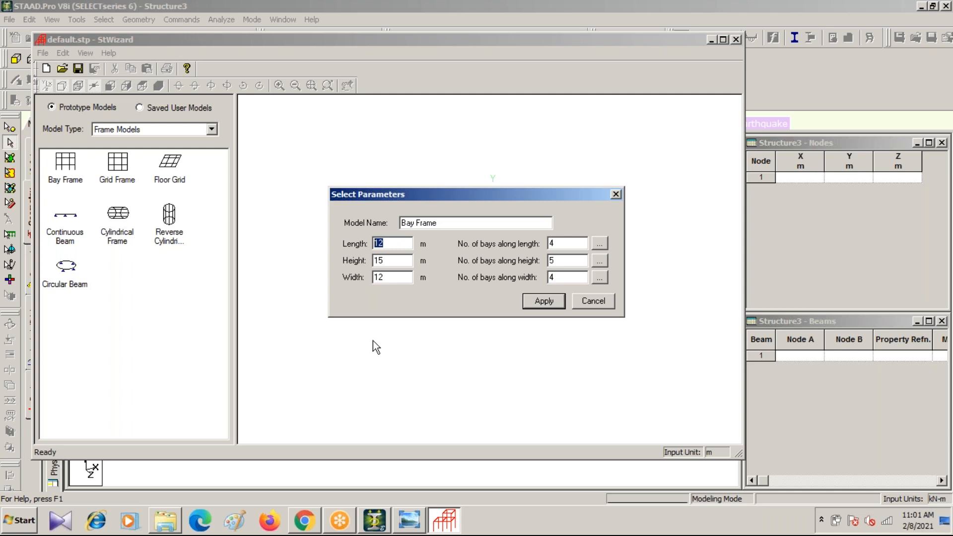
Set the bay frame's length and width to 10 m each, with 2 bays along both directions.
text(10)
double_click(386, 279)
text(10)
double_click(561, 244)
text(2)
double_click(574, 280)
text(2)
Set the bay frame's height to 13 m with 4 bays along the height.
drag(395, 261, 312, 250)
text(13)
click(564, 259)
drag(565, 259, 451, 251)
text(4)
Set the height bays to 3 m for the first three and 4 m for the fourth, and generate the bay frame.
click(598, 261)
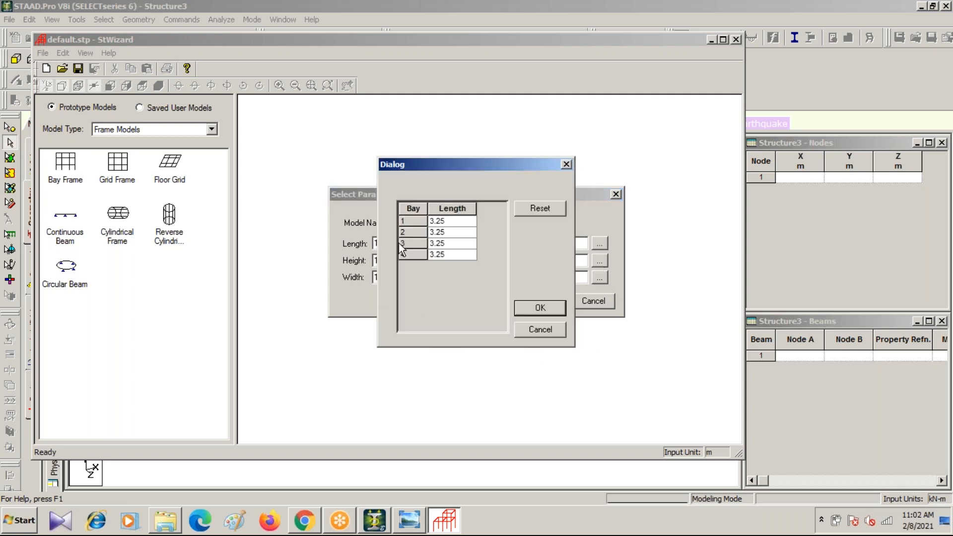
text(3)
click(459, 235)
text(3)
click(466, 245)
text(3)
text(4)
click(531, 313)
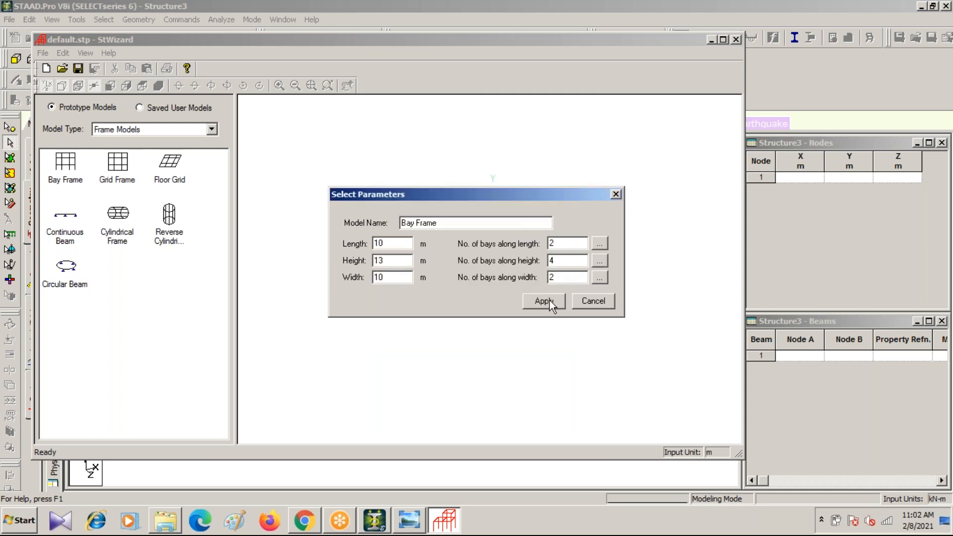
click(550, 300)
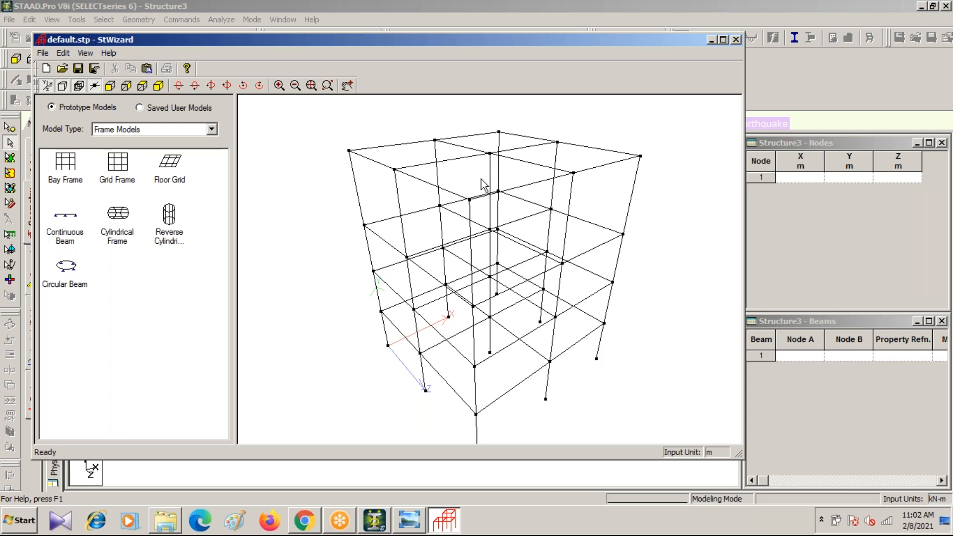
Transfer the building frame prototype into the STAAD.Pro model with an X, Y, Z offset of 0, 0, 0 m.
click(147, 69)
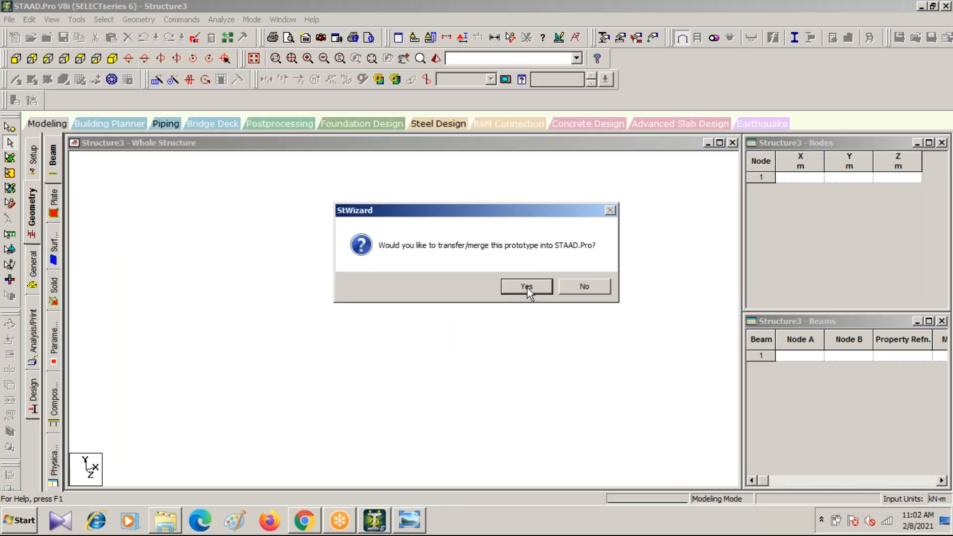
click(526, 287)
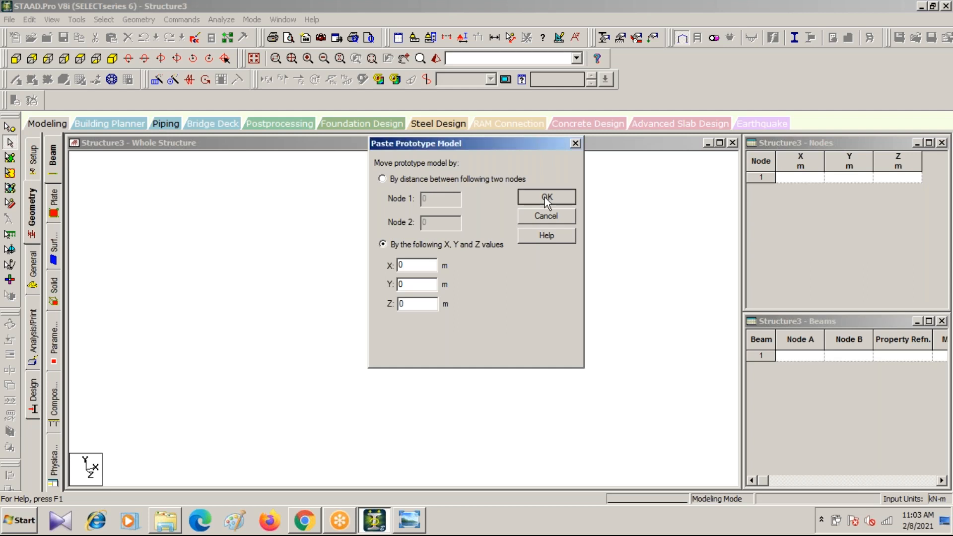
click(546, 197)
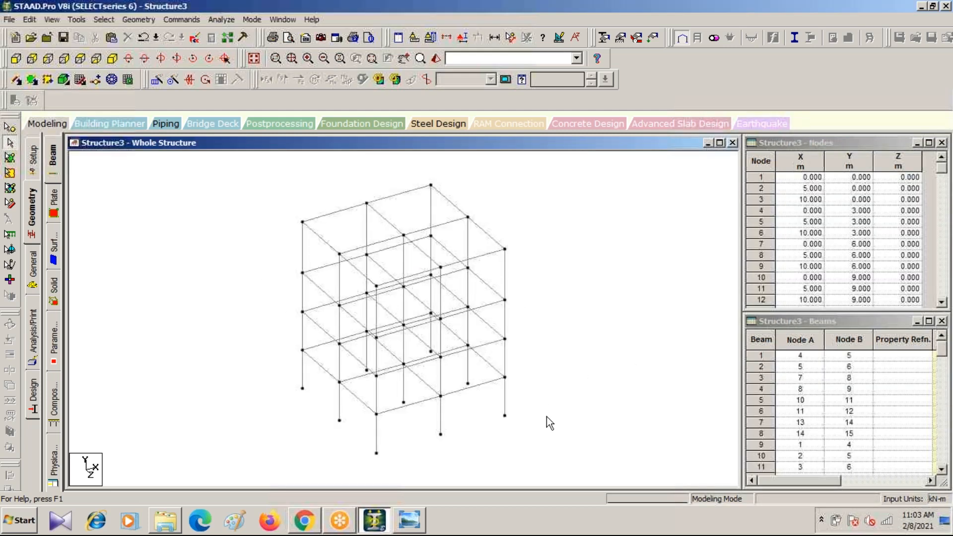
Look at the overhead water tank photo in Windows Photo Viewer and return to the frame model.
click(407, 525)
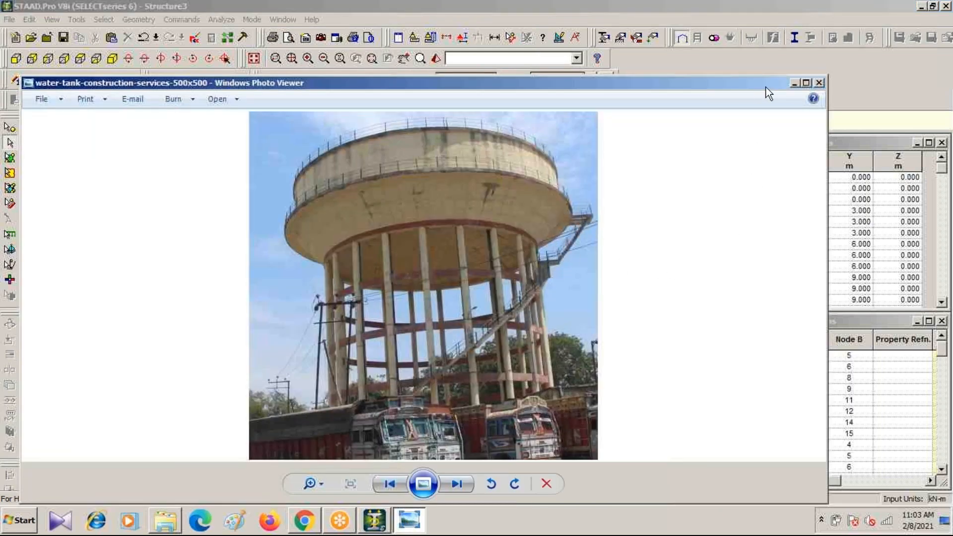
click(794, 83)
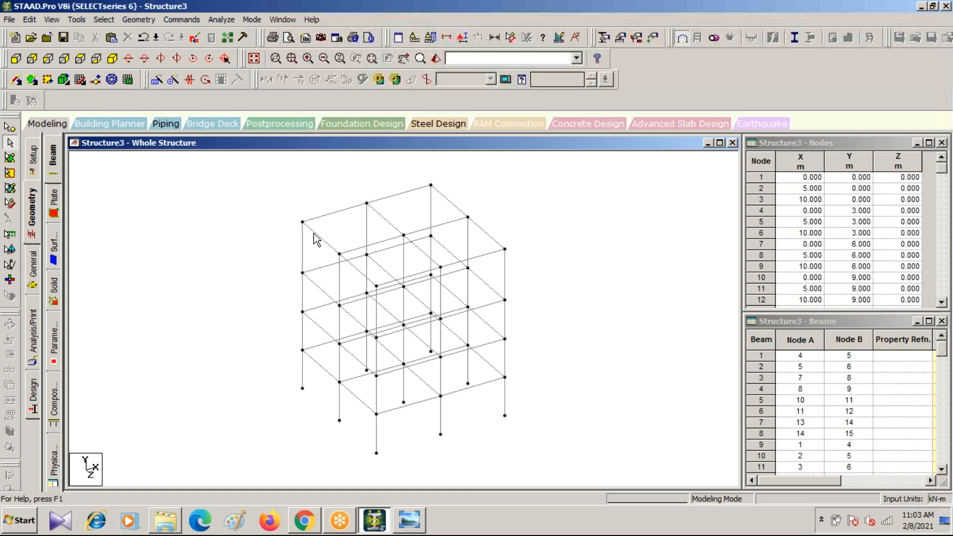
click(31, 81)
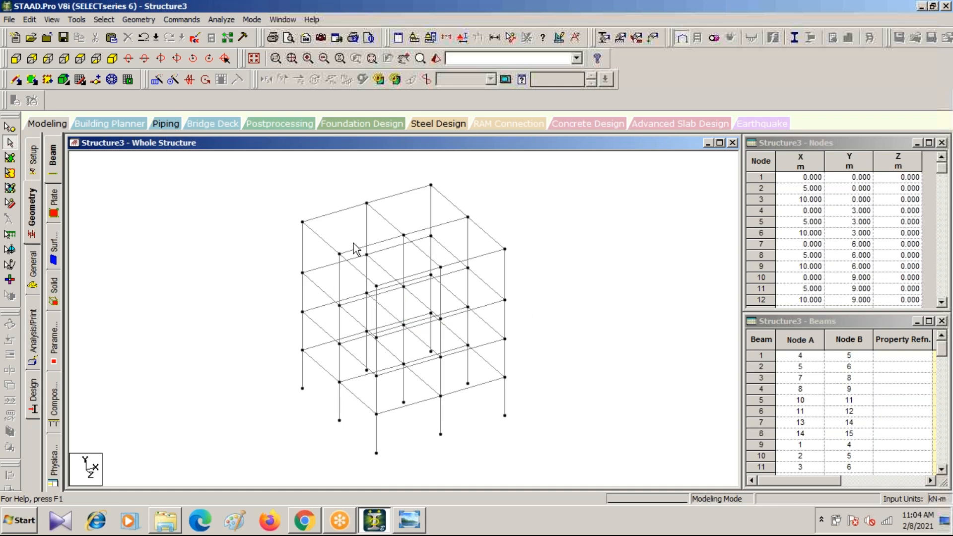
Isolate the frame's top storey from the front view with a Window / Rubber Band section and show it in isometric view.
click(23, 59)
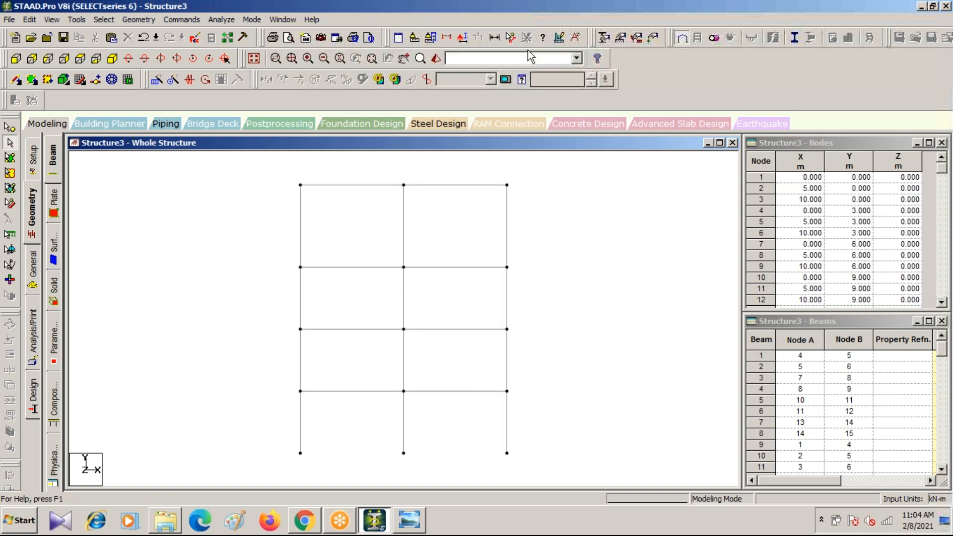
click(447, 38)
click(518, 177)
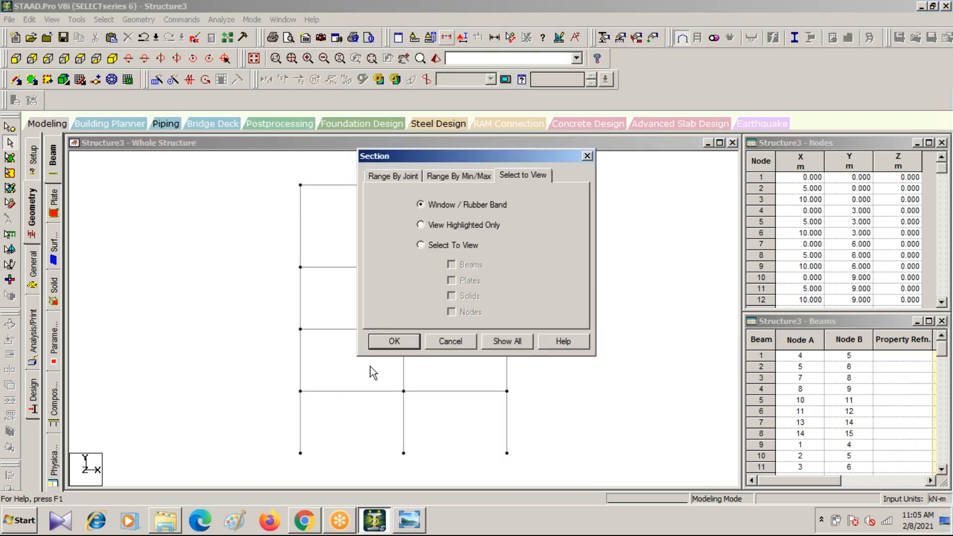
click(394, 342)
drag(264, 170, 553, 278)
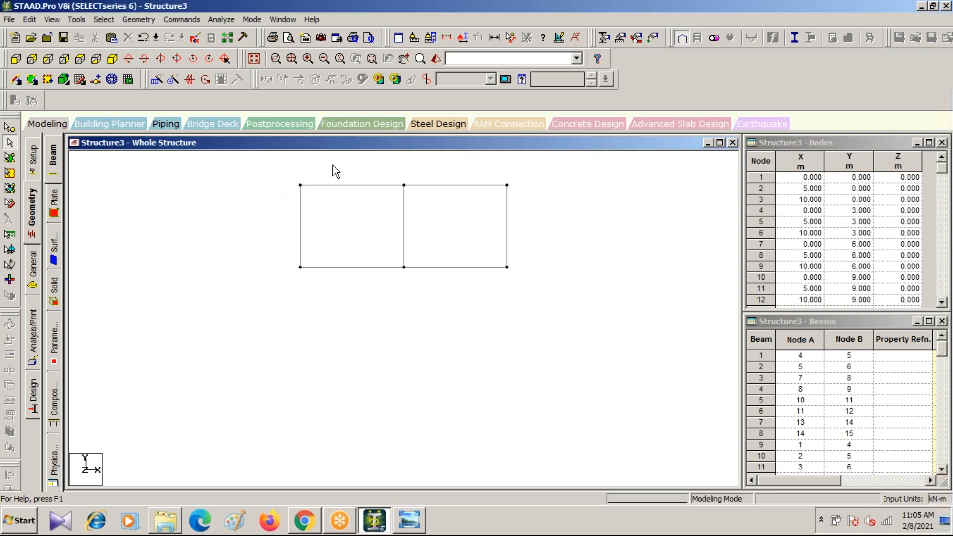
click(112, 59)
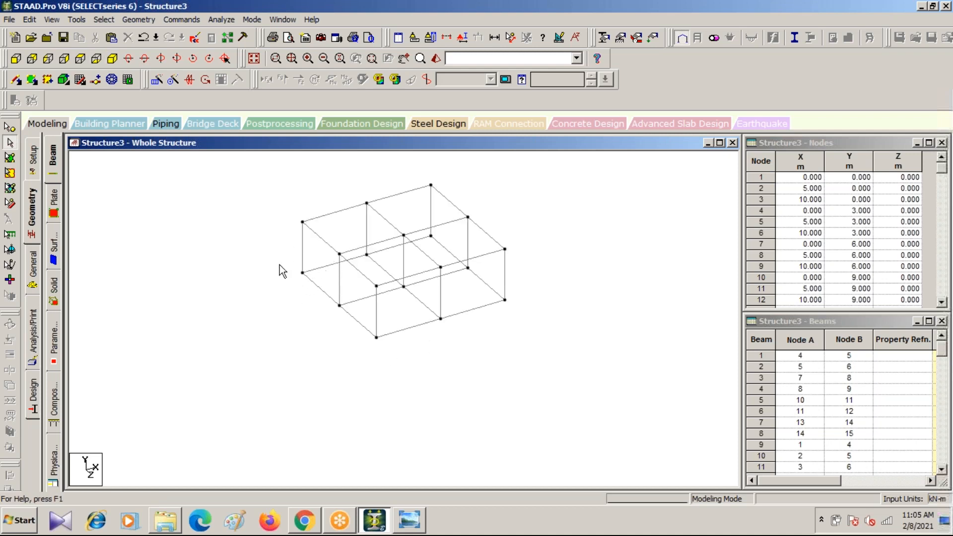
Add four-node plates in both bays of the top storey's X = 0 side and save the structure.
click(31, 82)
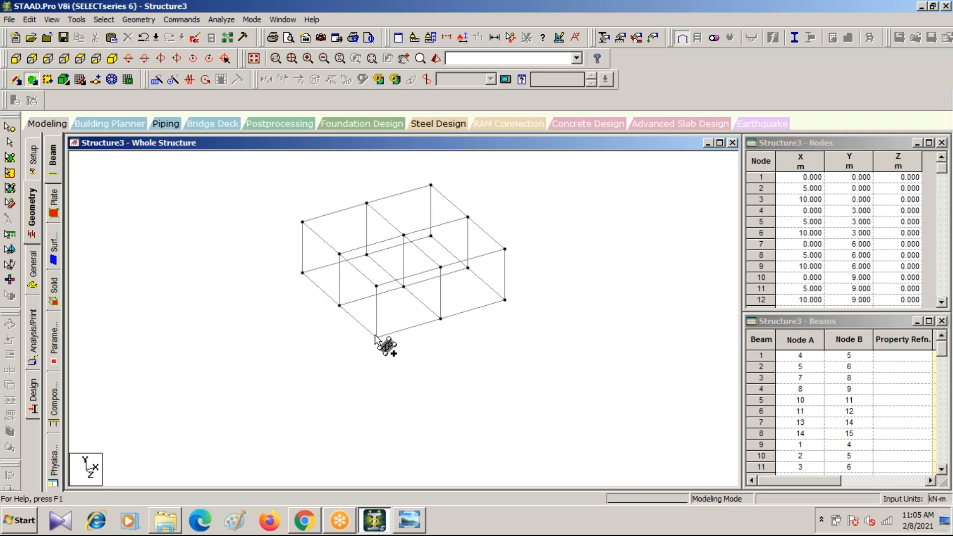
click(303, 273)
click(340, 305)
click(339, 254)
click(302, 221)
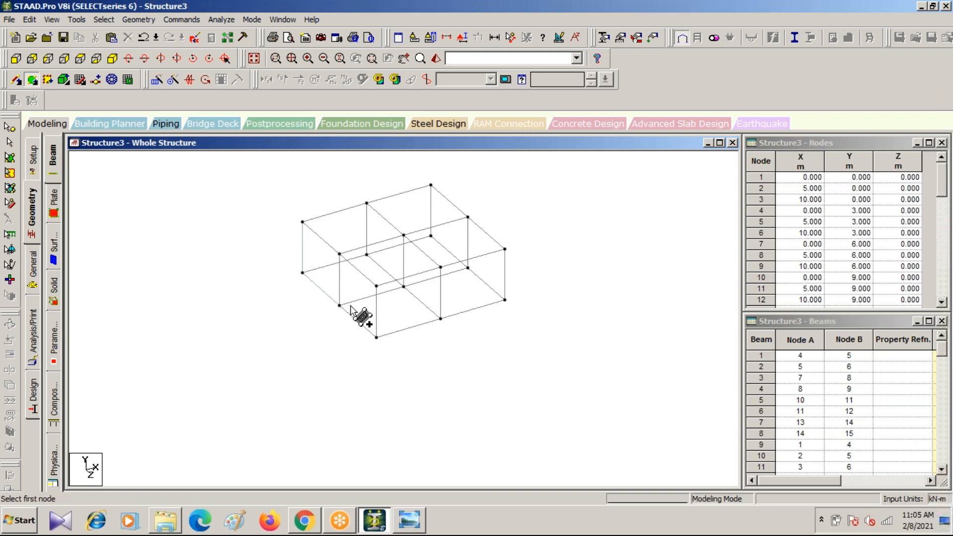
click(339, 305)
click(376, 337)
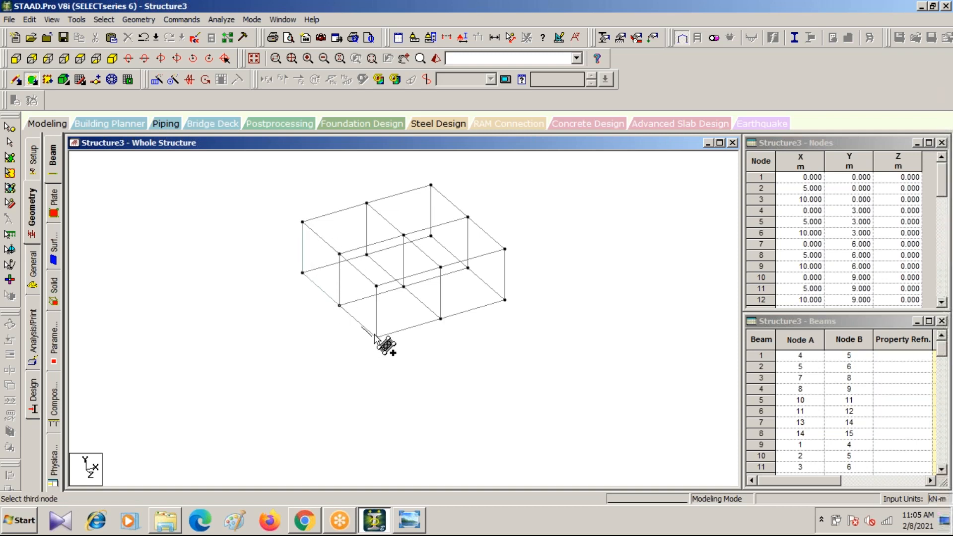
click(376, 287)
click(340, 254)
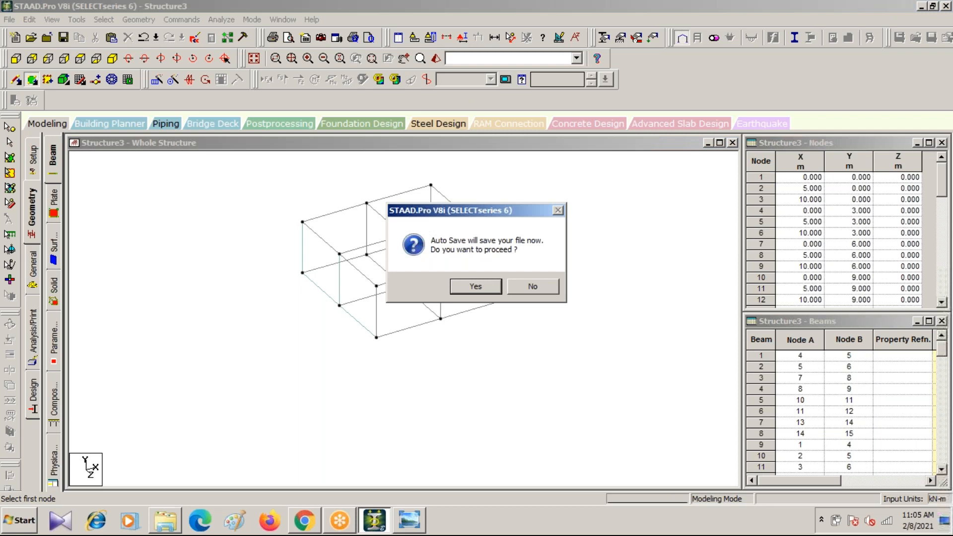
click(470, 291)
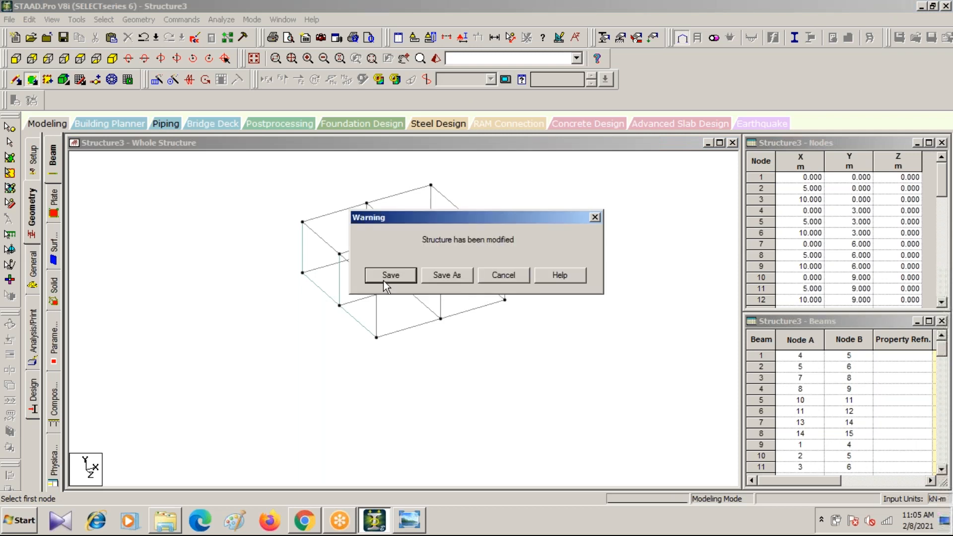
click(384, 281)
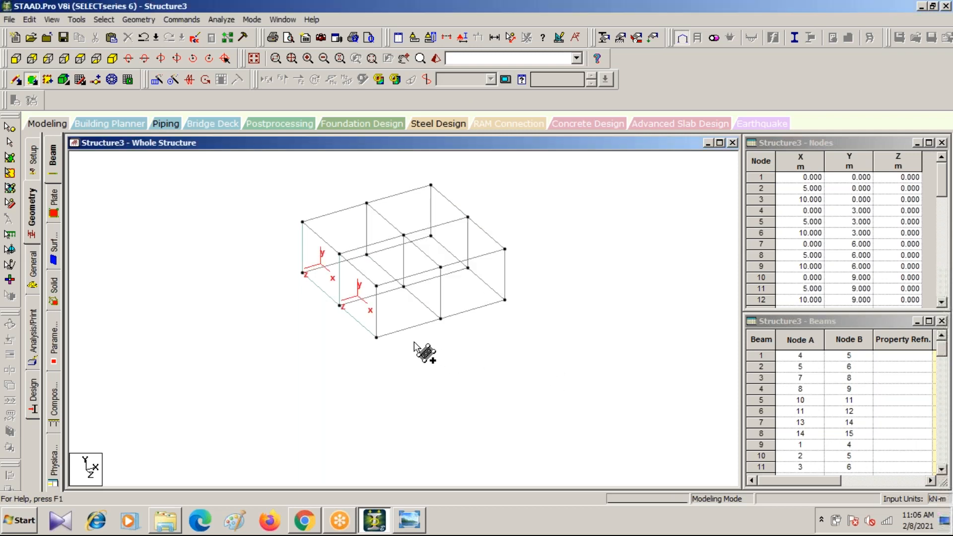
Add a four-node plate to the top storey's front face, in the bay next to the X = 0 side.
scroll(330, 304, up, 4)
middle_drag(231, 362, 370, 459)
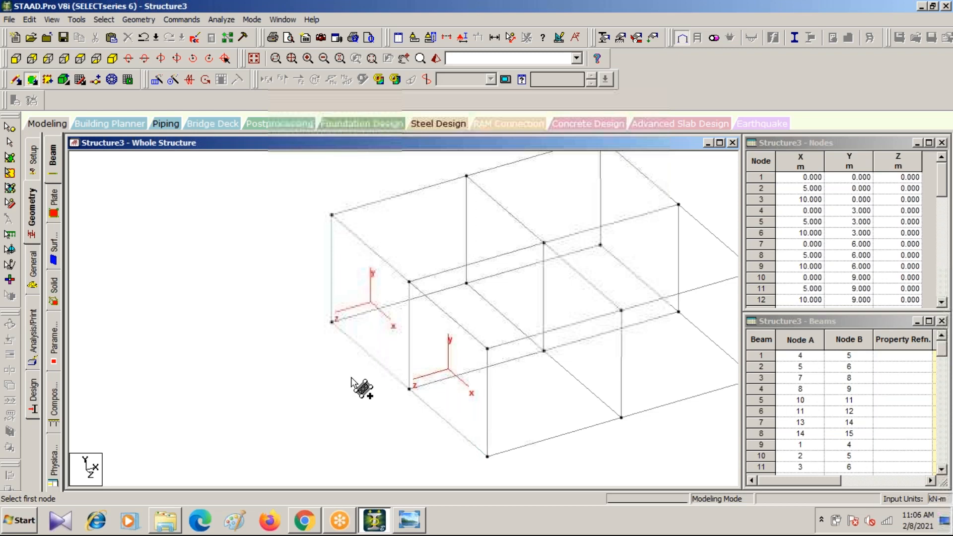
scroll(349, 385, down, 1)
middle_drag(349, 390, 269, 329)
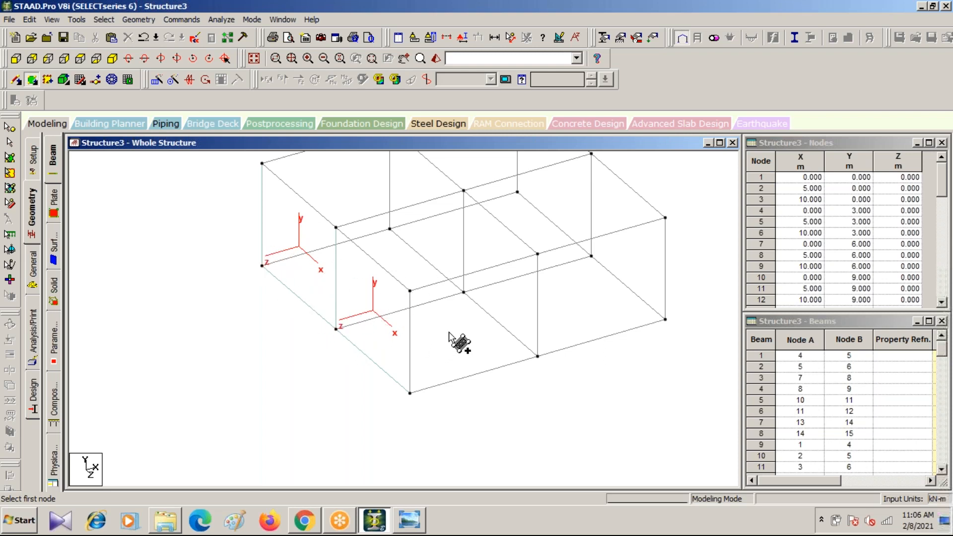
click(410, 393)
click(538, 356)
click(538, 253)
click(464, 292)
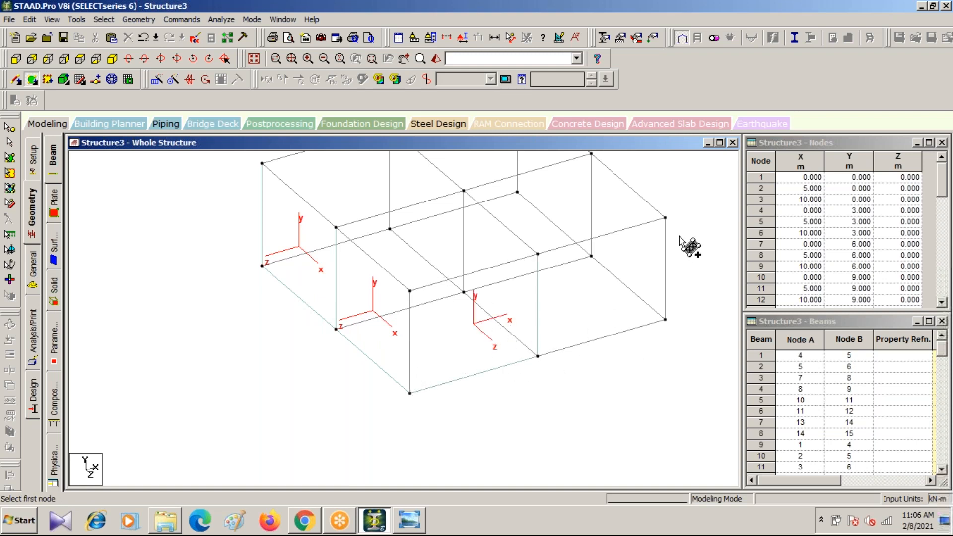
Add a four-node plate in the second bay of the top storey's front face, between X = 5 and 10 m.
click(665, 219)
click(665, 319)
click(537, 356)
click(538, 253)
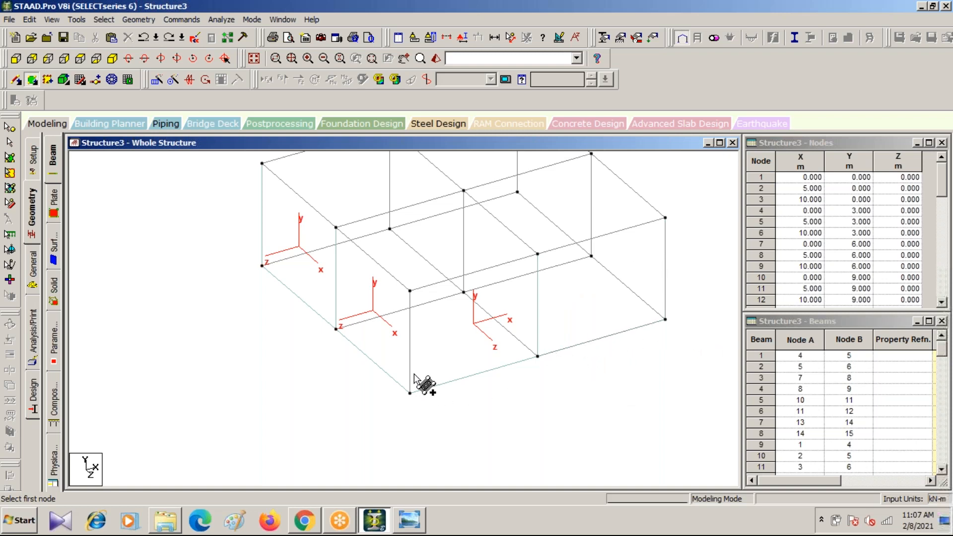
click(538, 356)
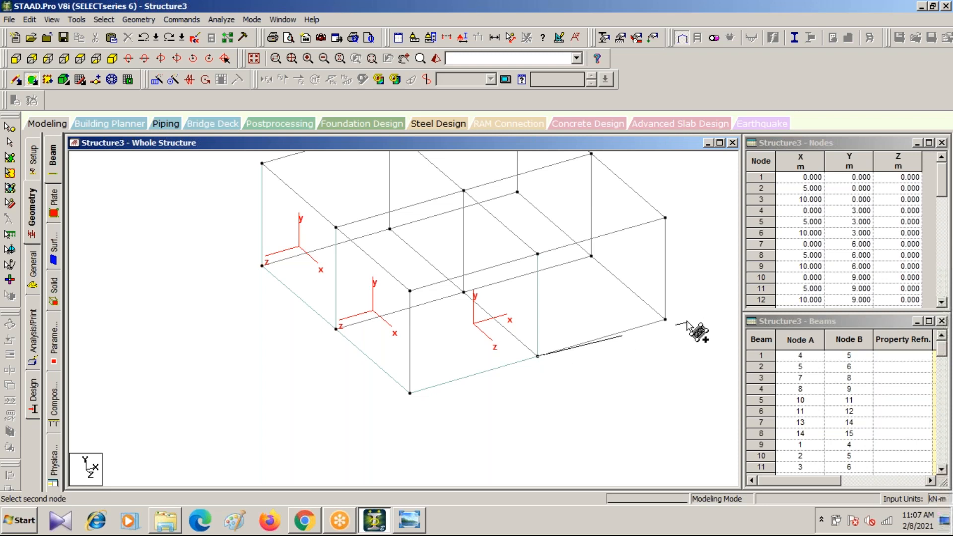
click(665, 218)
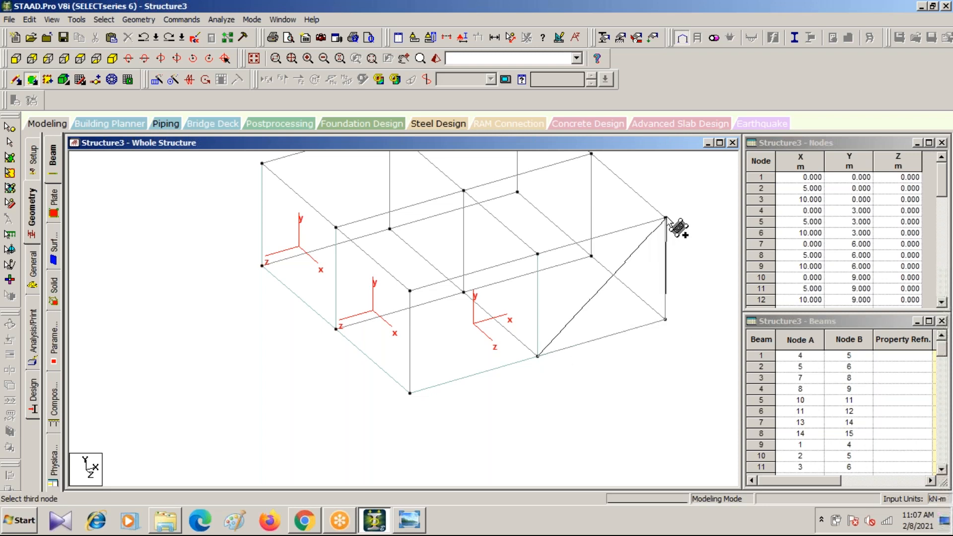
click(538, 254)
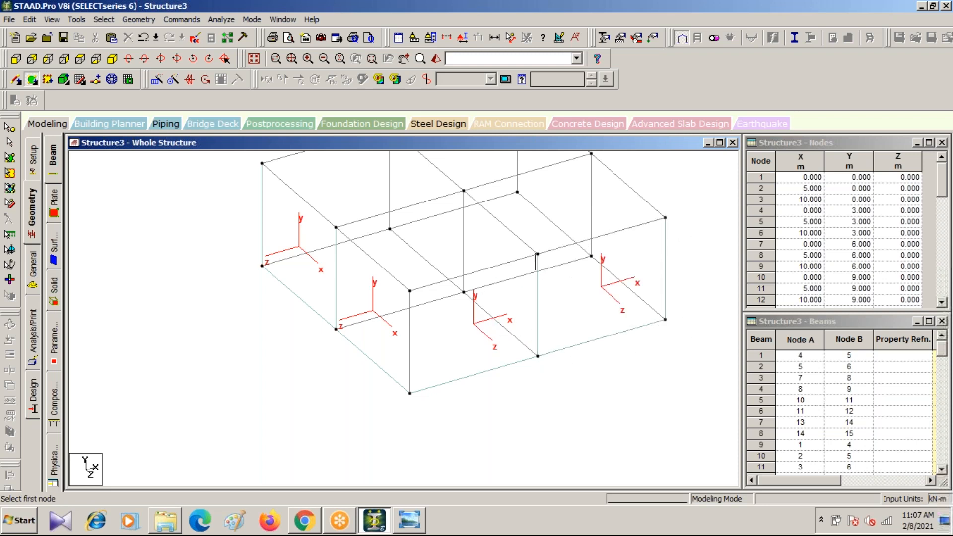
Add four-node plates in both bays of the top storey's X = 10 m side, starting with the front bay.
scroll(627, 305, down, 2)
middle_drag(596, 255, 547, 368)
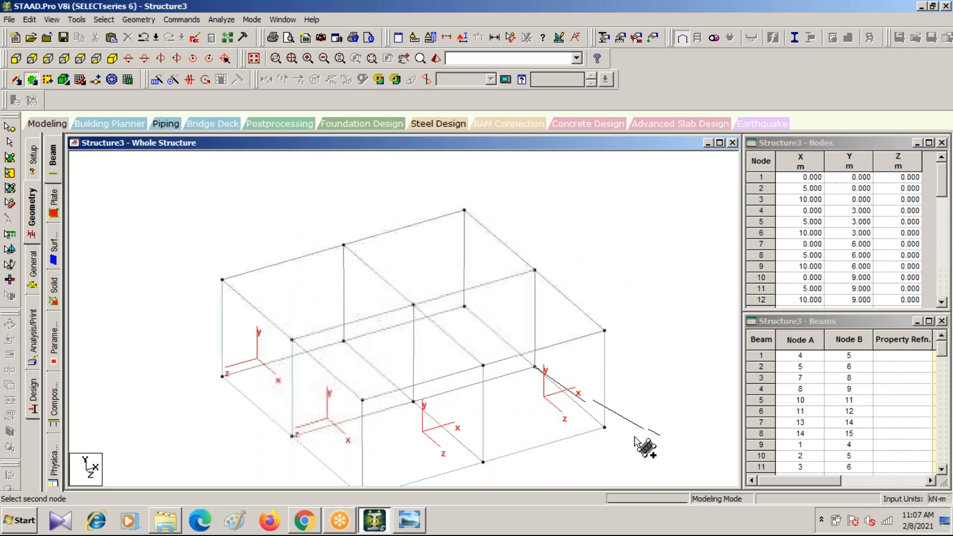
click(604, 427)
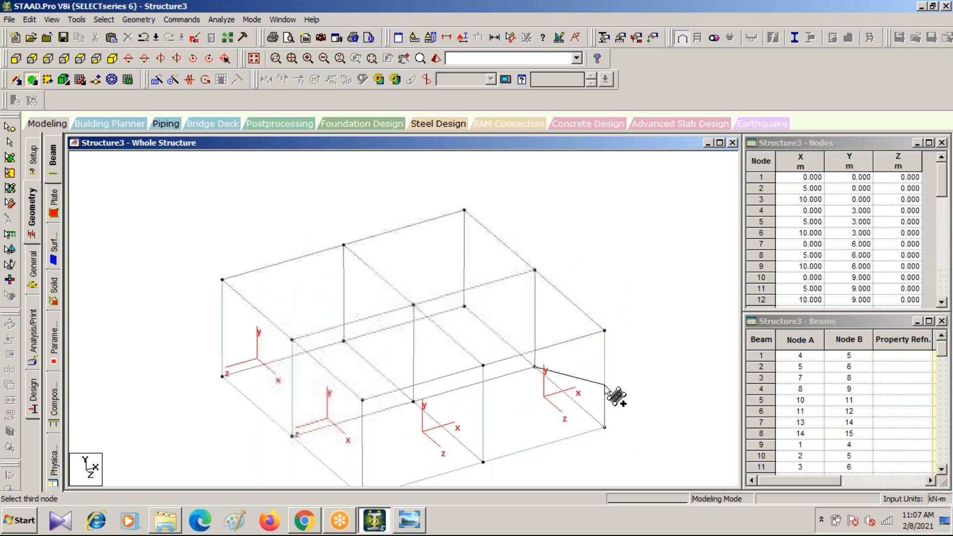
click(604, 330)
click(535, 270)
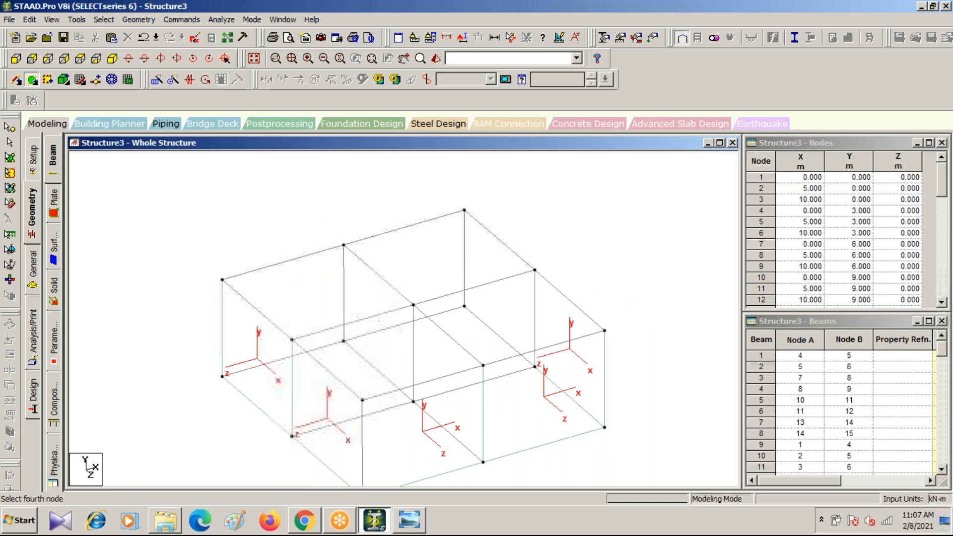
click(535, 367)
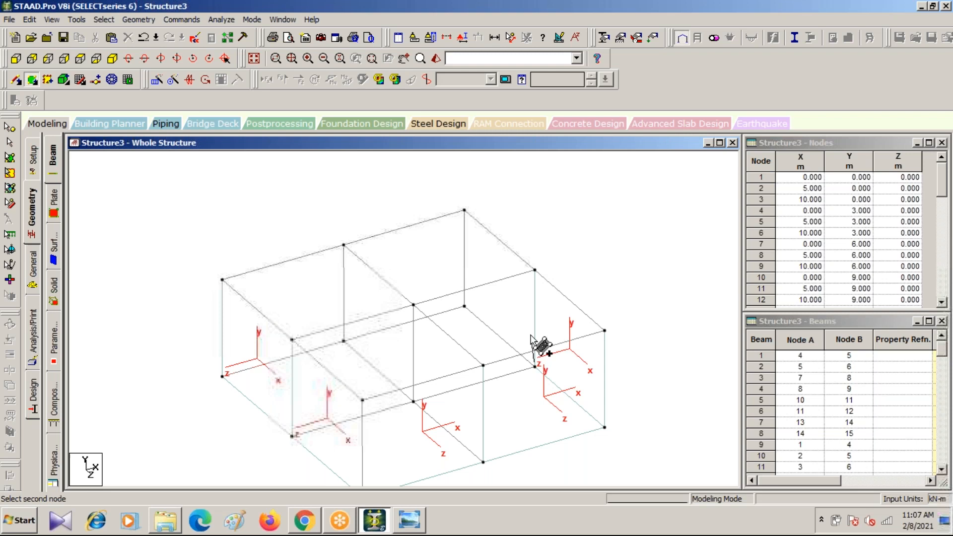
click(534, 270)
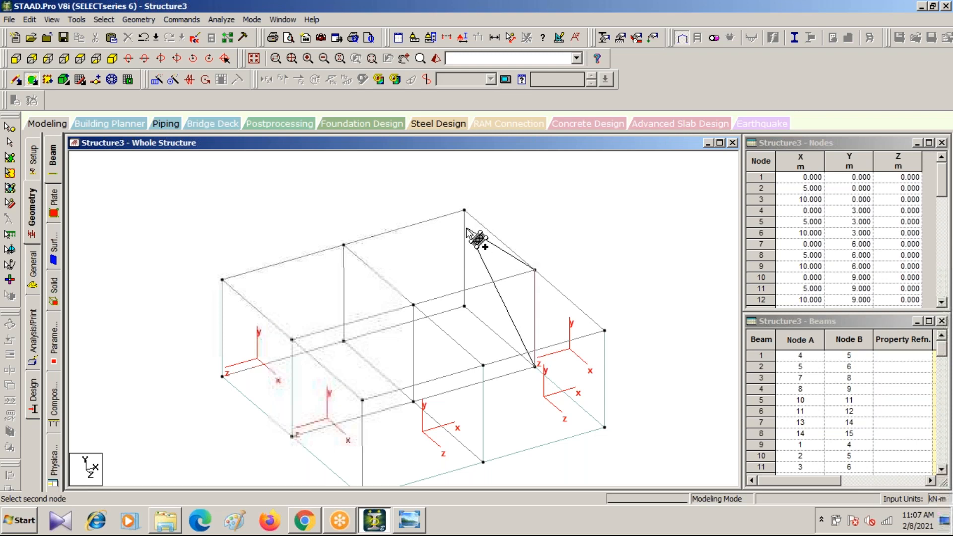
click(464, 210)
click(464, 306)
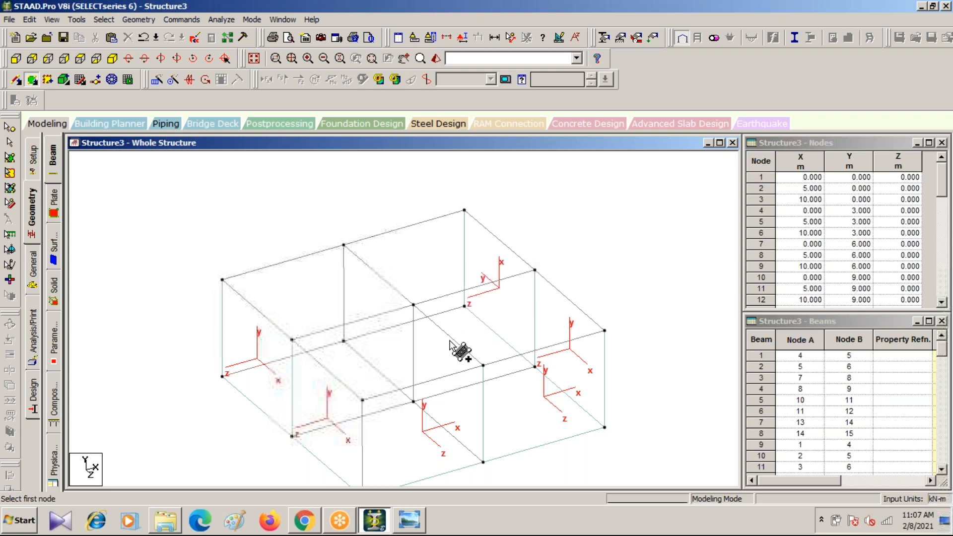
Add four-node plates in both bays of the top storey's rear face, starting from the X = 10 m corner.
click(464, 306)
click(464, 210)
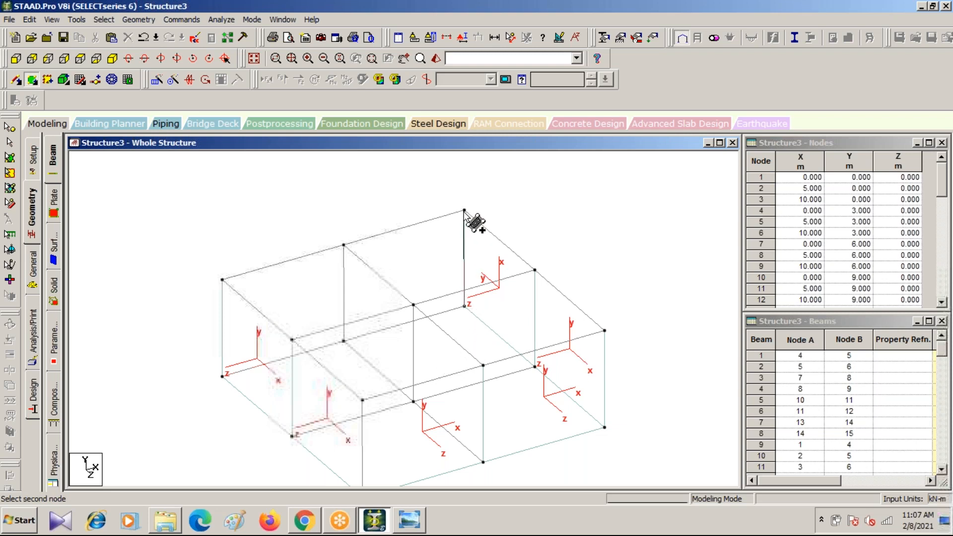
click(343, 245)
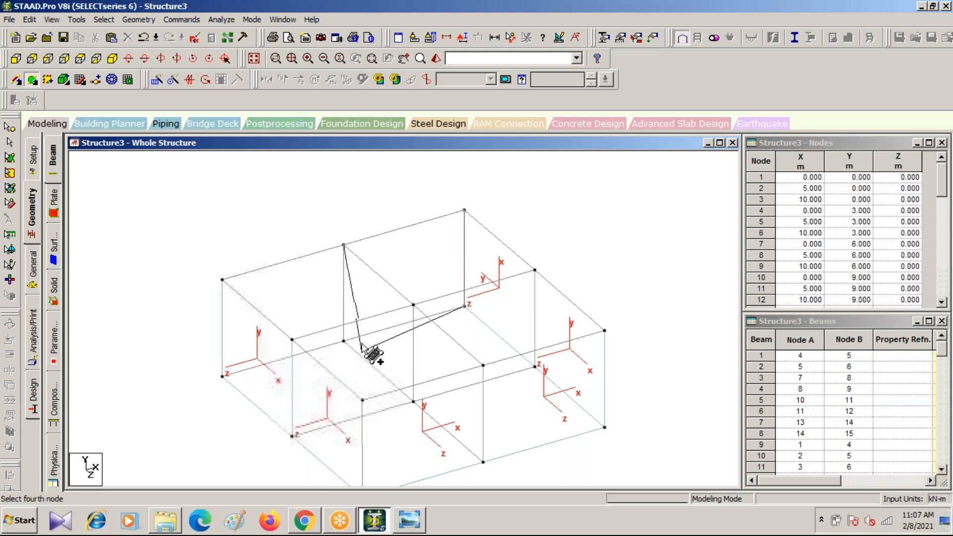
click(344, 341)
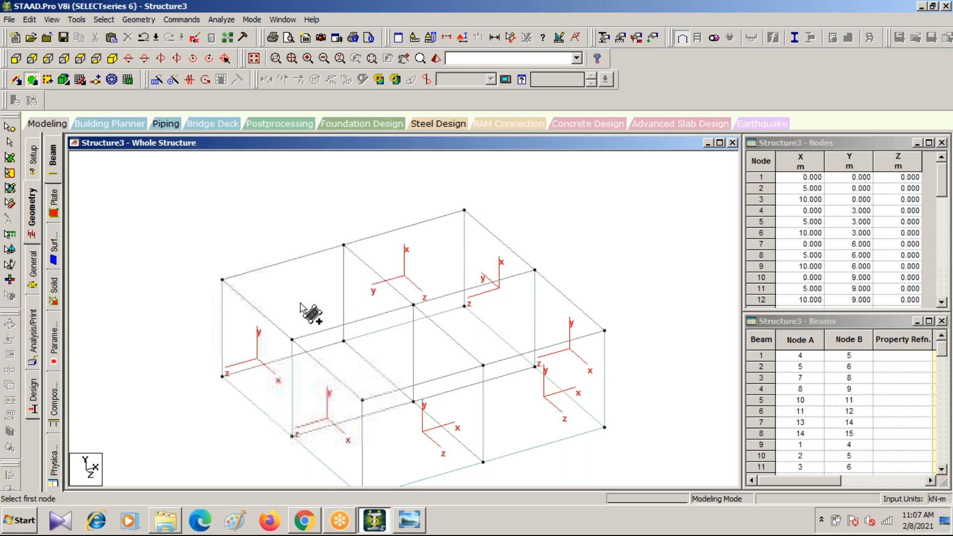
click(343, 244)
click(222, 280)
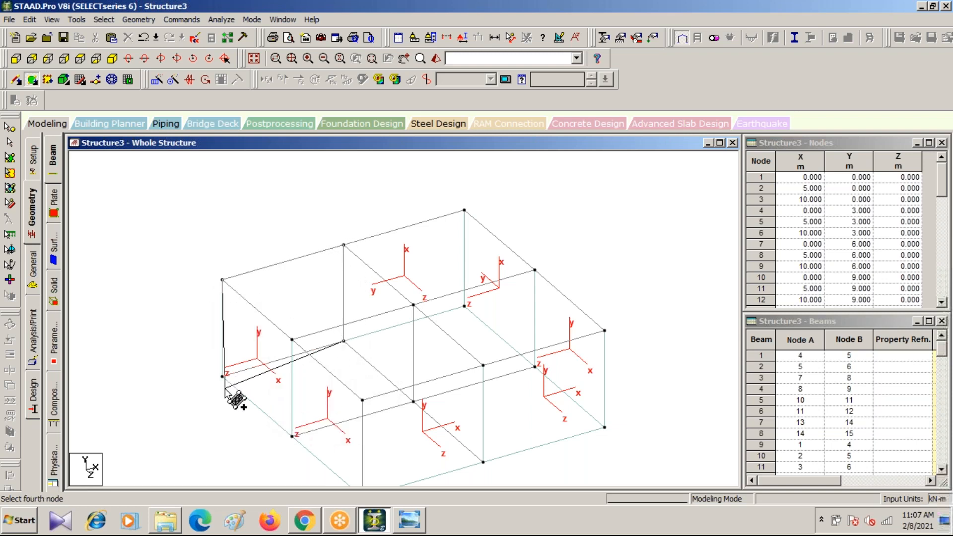
click(222, 377)
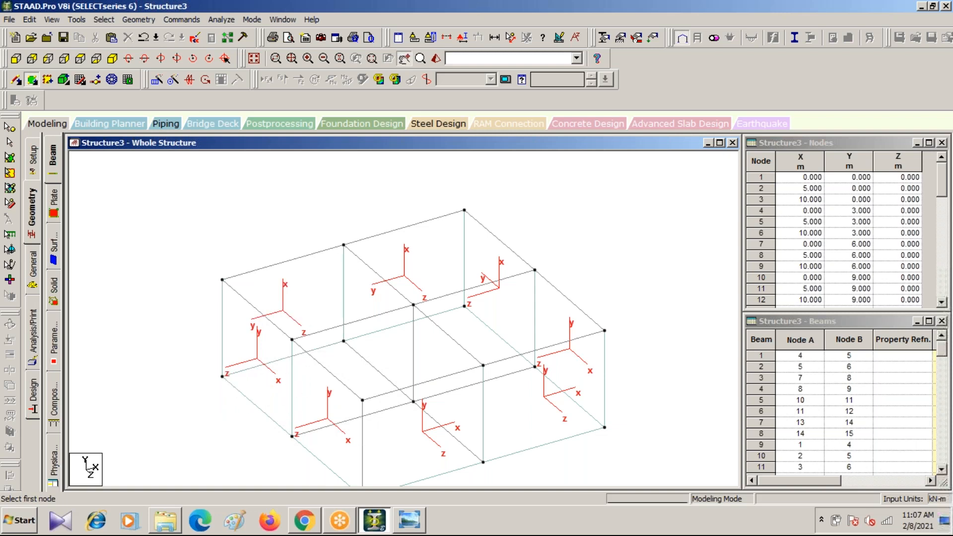
scroll(402, 396, down, 5)
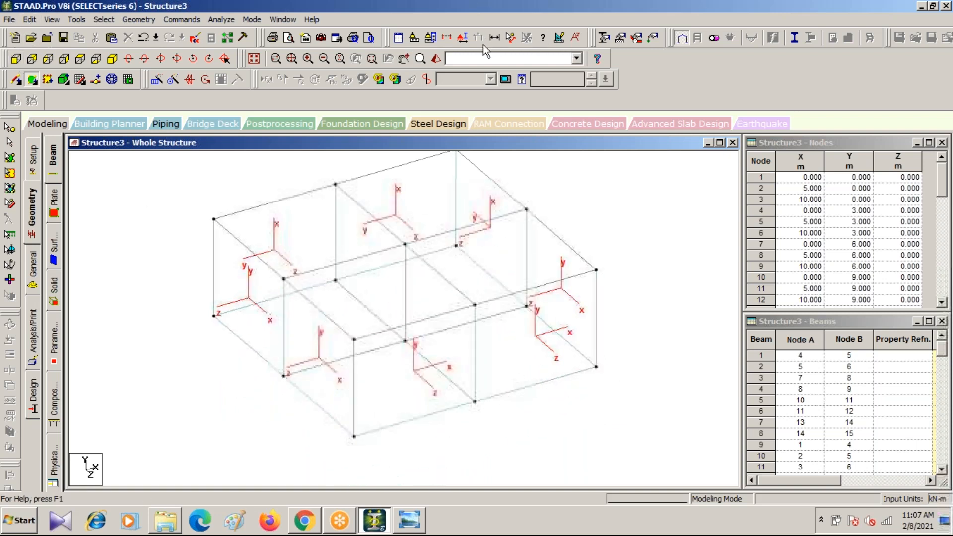
click(495, 38)
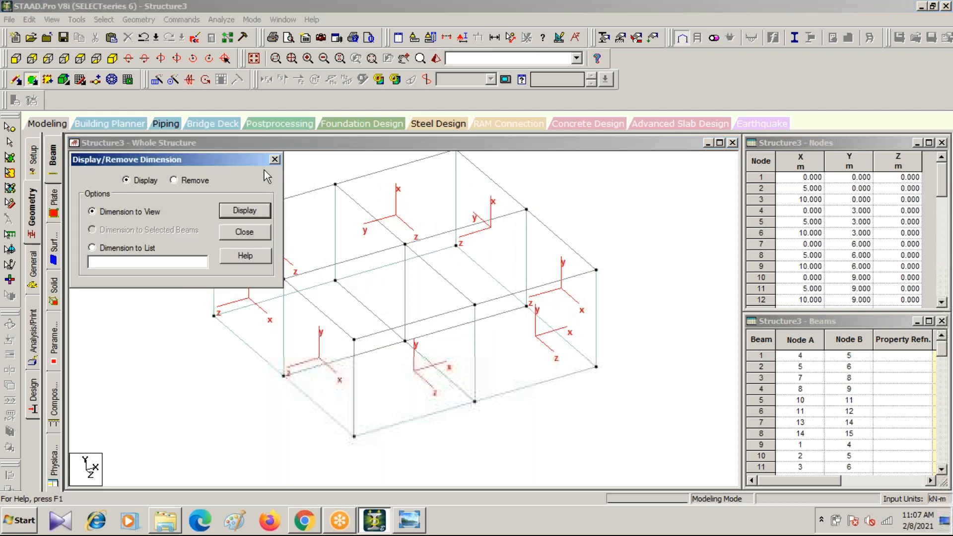
click(274, 159)
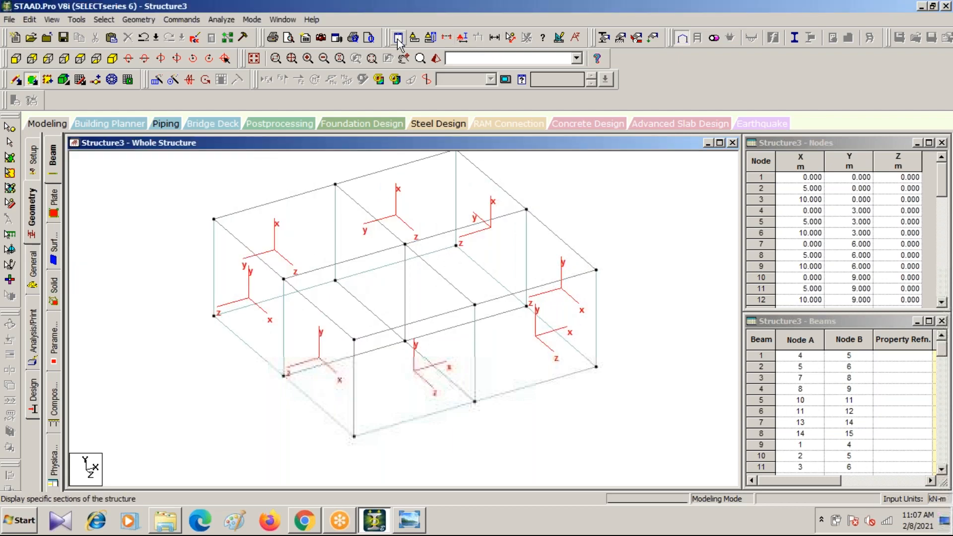
click(448, 40)
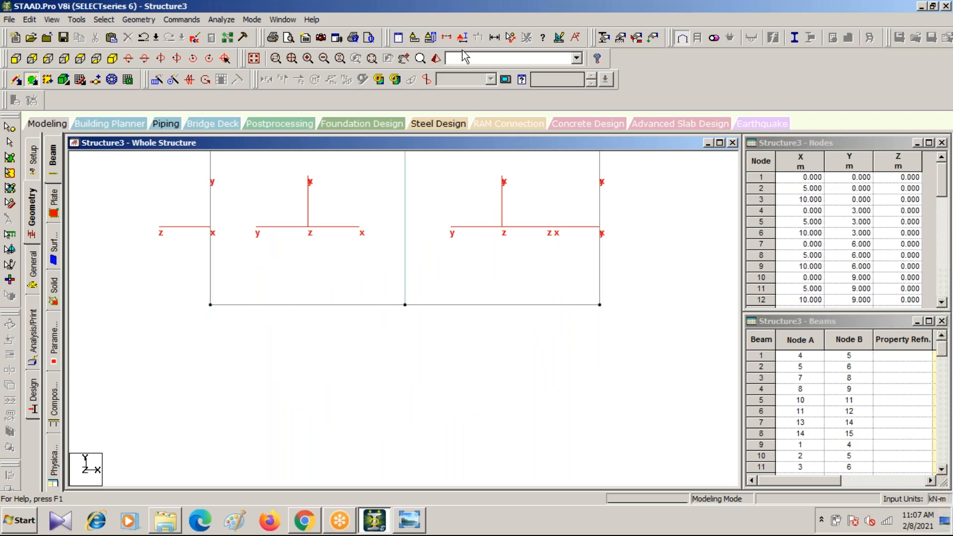
click(446, 37)
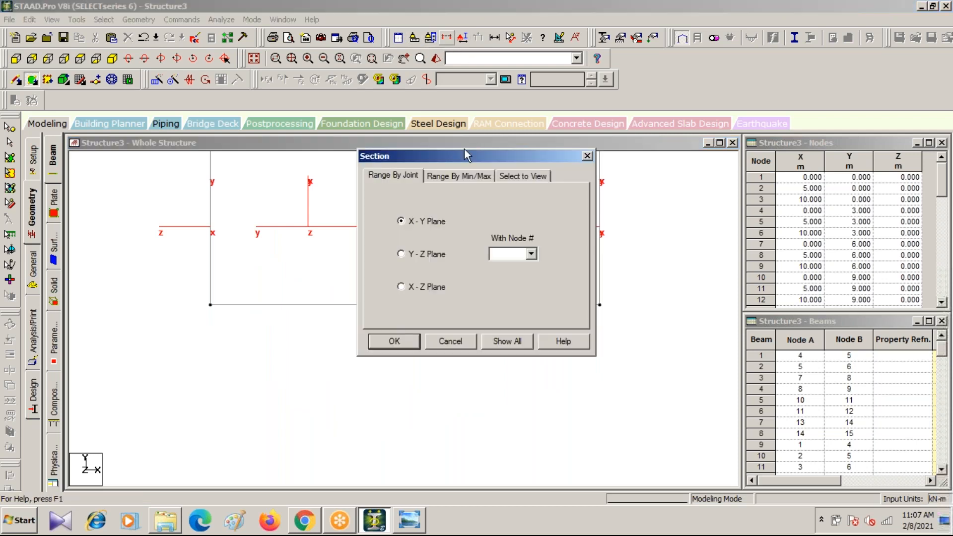
click(519, 175)
click(393, 341)
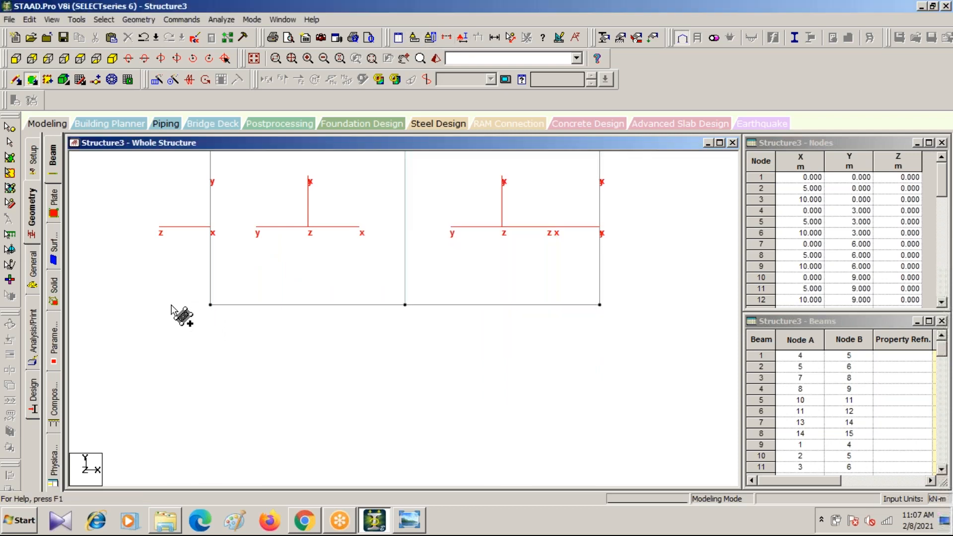
click(11, 145)
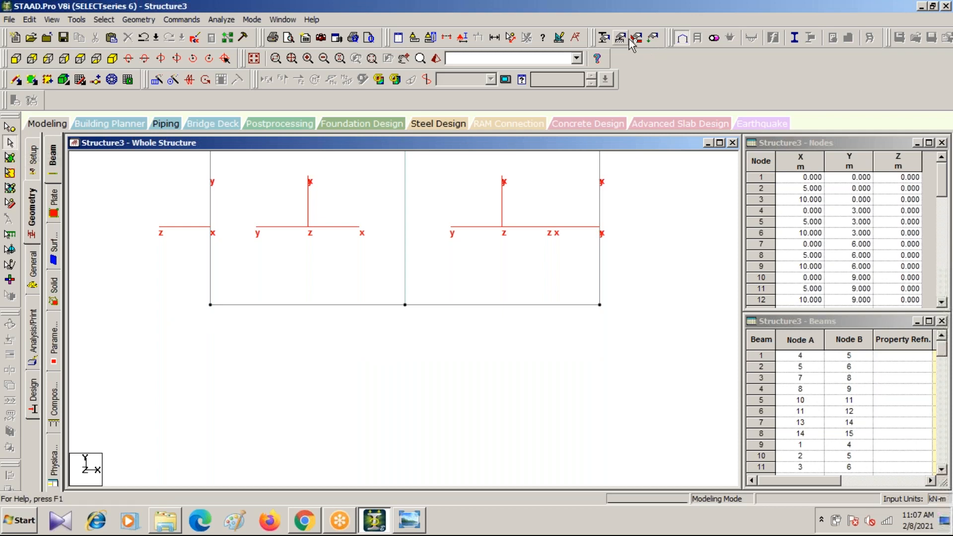
Section the view by rubber-band window to only the beams at the top storey's floor level, shown in isometric.
click(448, 43)
click(531, 174)
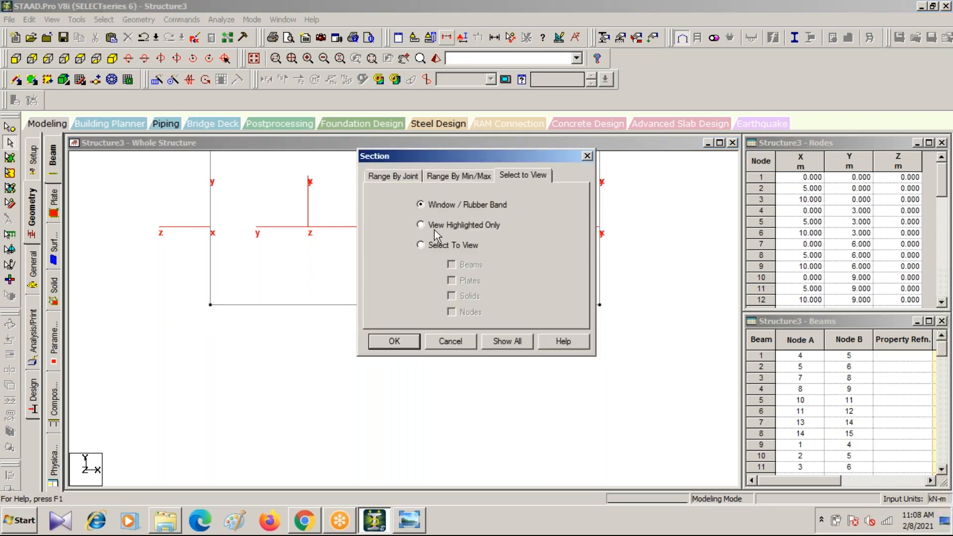
click(392, 342)
drag(188, 290, 616, 322)
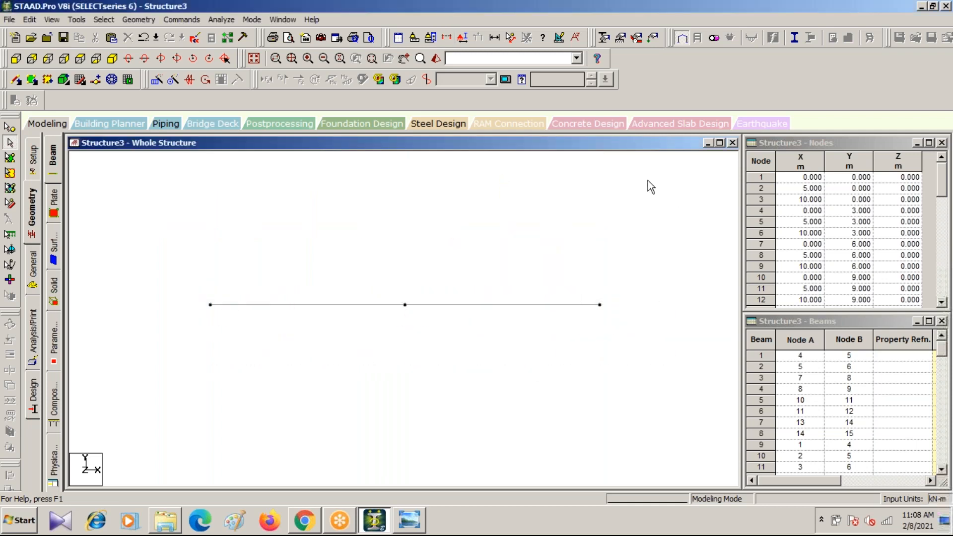
click(113, 60)
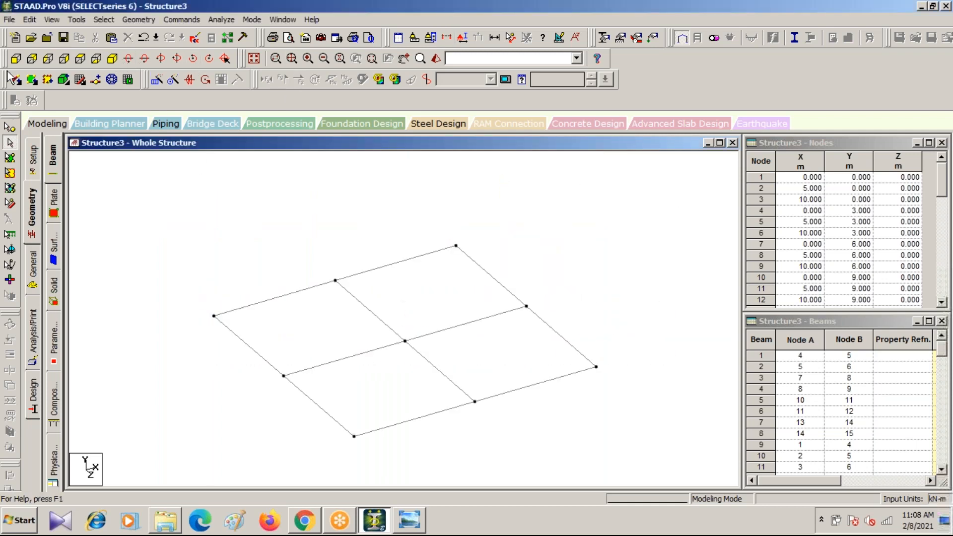
Add four-node plates in both rear bays of the top storey's floor, starting with the bay next to X = 0.
click(33, 79)
click(213, 316)
click(337, 281)
click(405, 341)
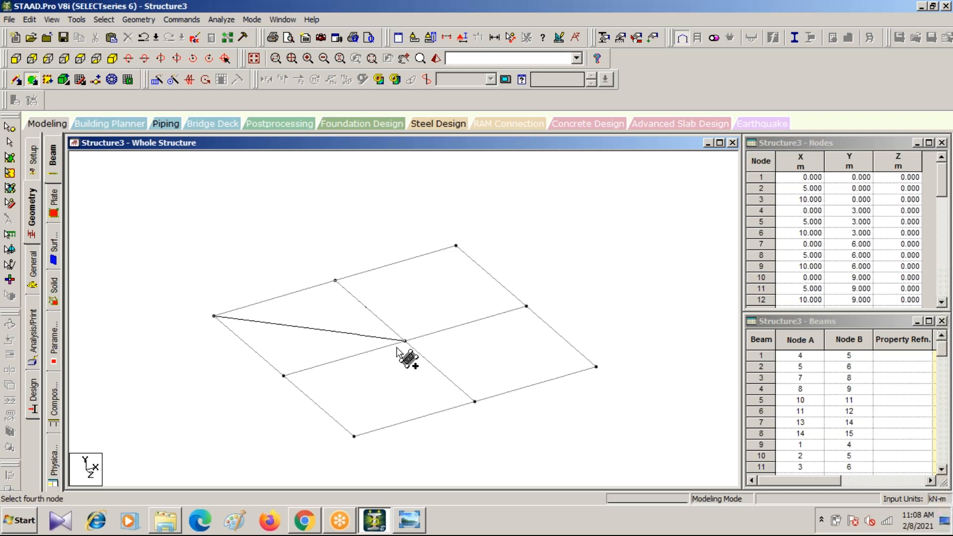
click(284, 376)
click(336, 281)
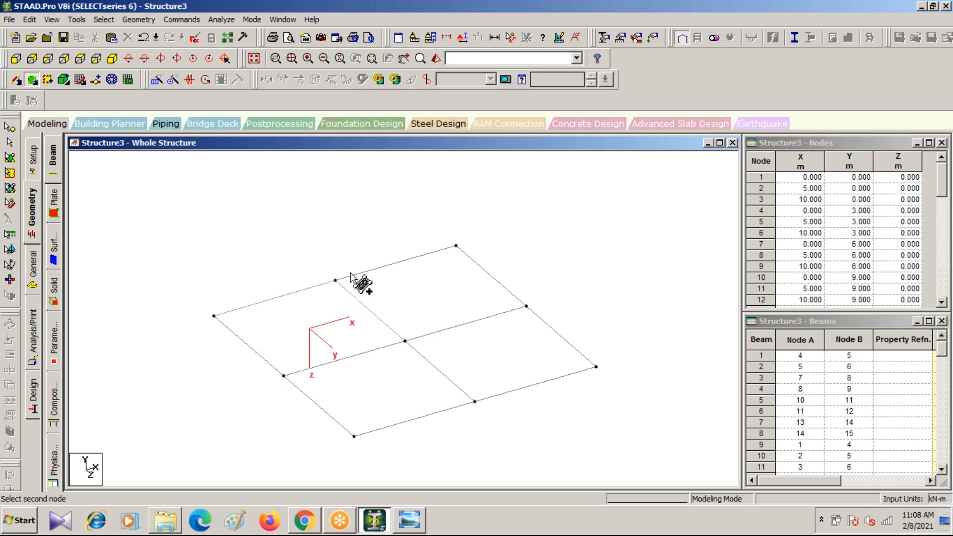
click(455, 245)
click(526, 306)
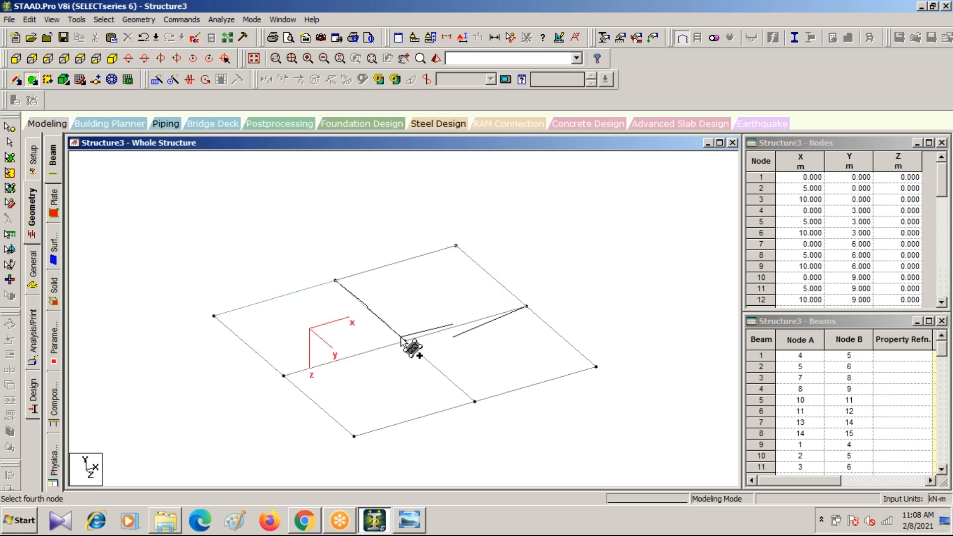
click(405, 341)
Add four-node plates in both front bays of the top storey's floor, starting with the bay next to X = 10 m.
click(405, 341)
click(526, 306)
click(596, 366)
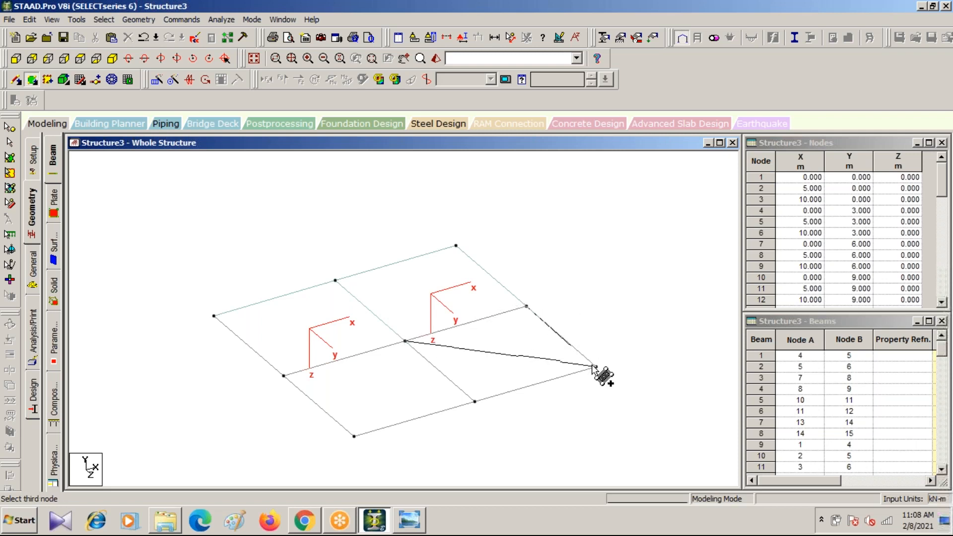
click(474, 401)
click(283, 376)
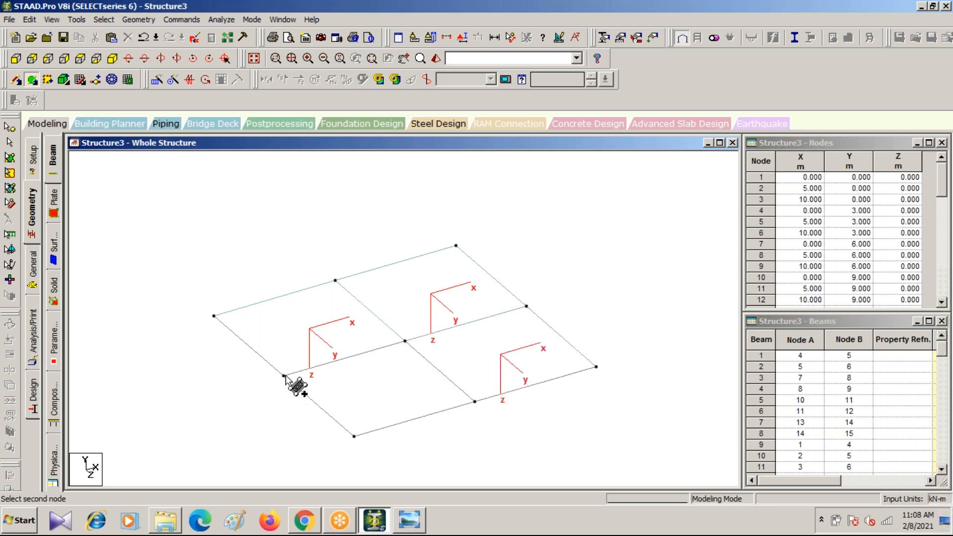
click(474, 401)
click(354, 436)
click(474, 401)
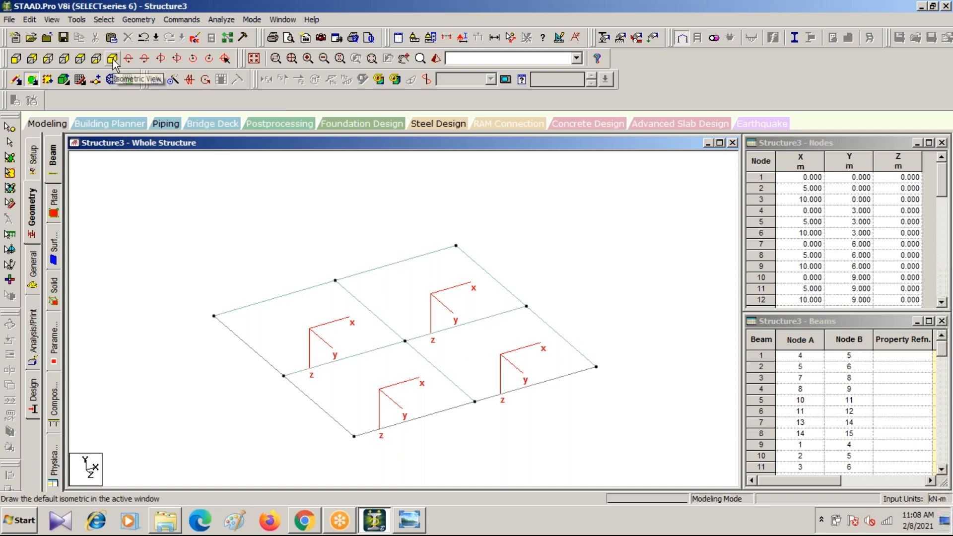
Display the whole structure and examine the plated tank in a rotated 3D rendered view.
click(254, 59)
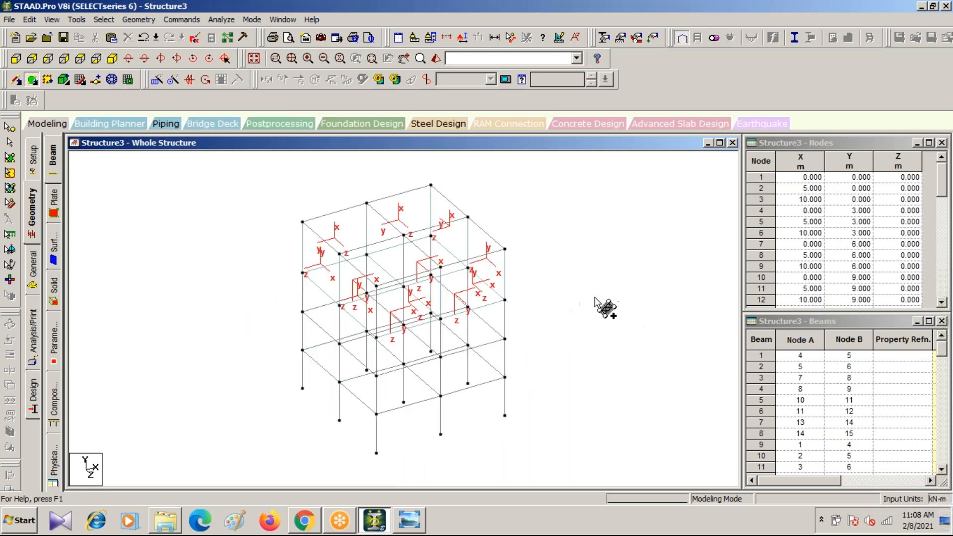
click(434, 60)
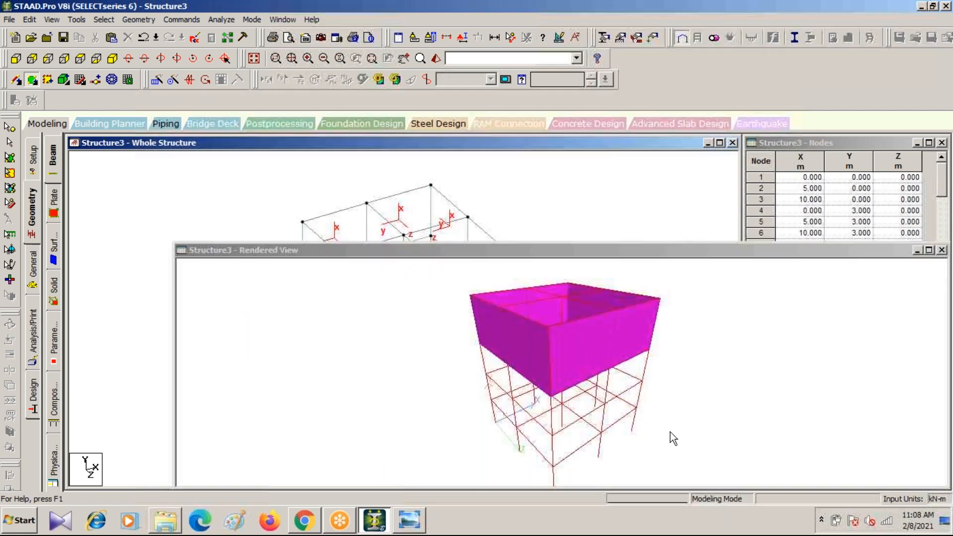
click(699, 381)
drag(446, 392, 578, 350)
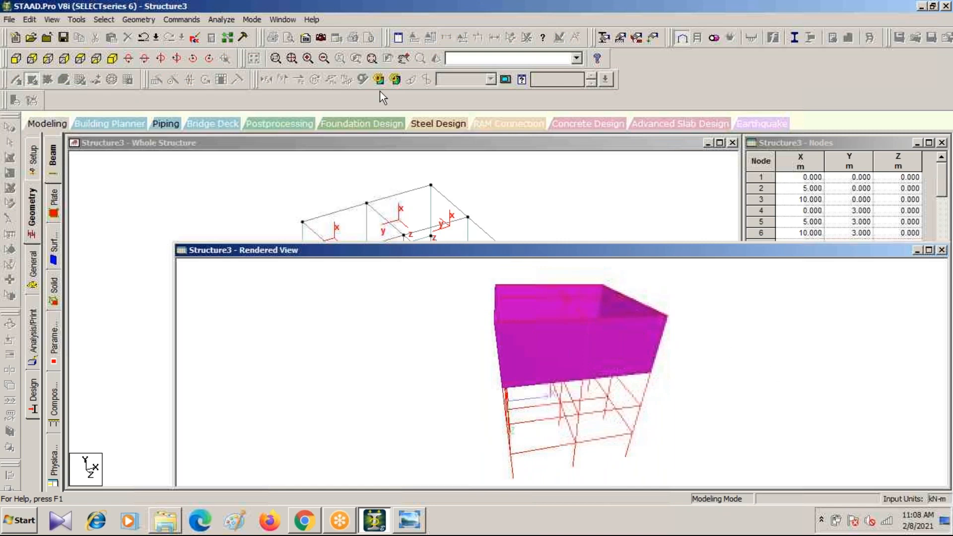
click(112, 58)
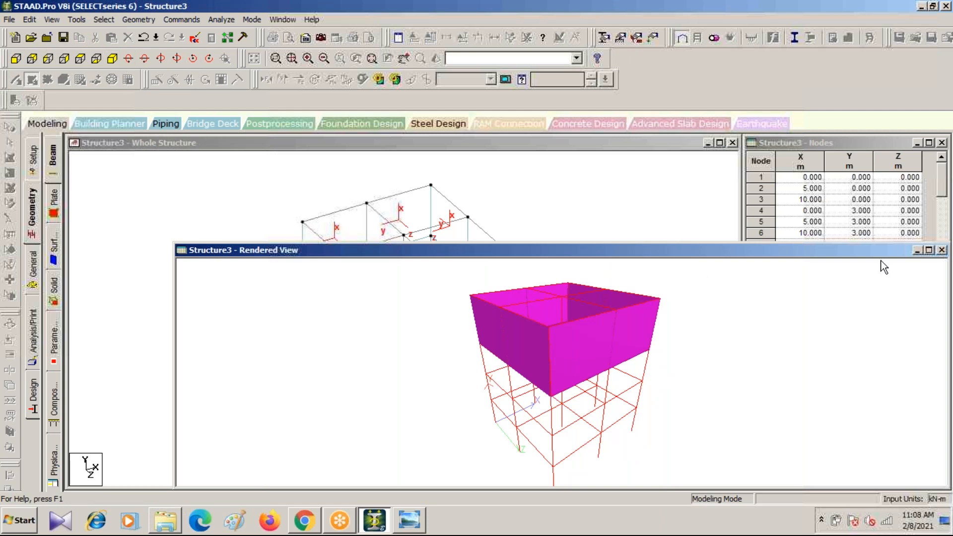
click(942, 250)
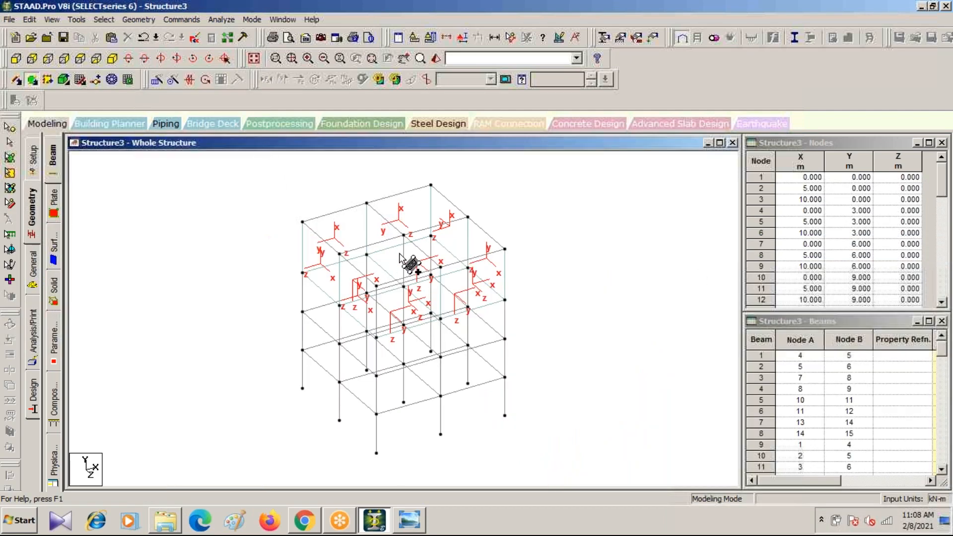
Delete the central interior column of the top storey.
click(10, 142)
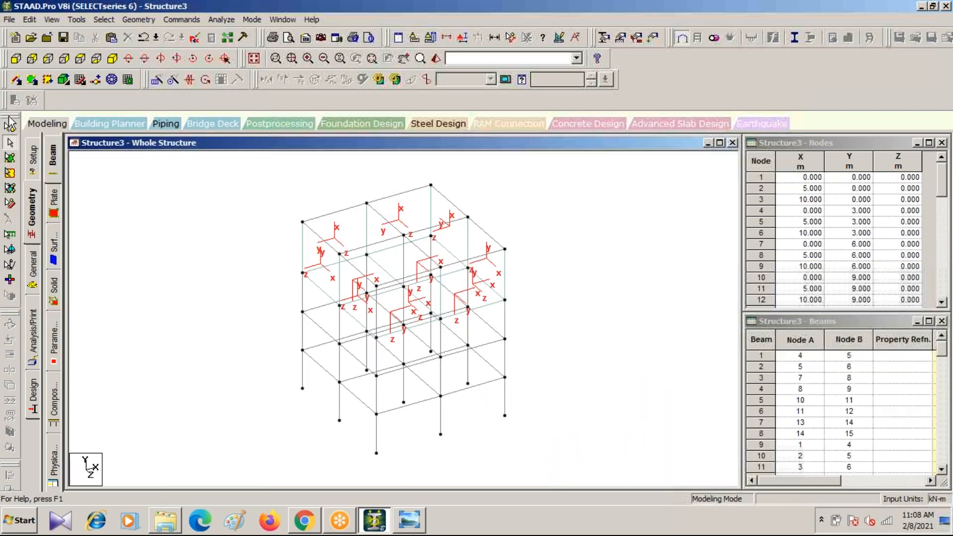
click(404, 261)
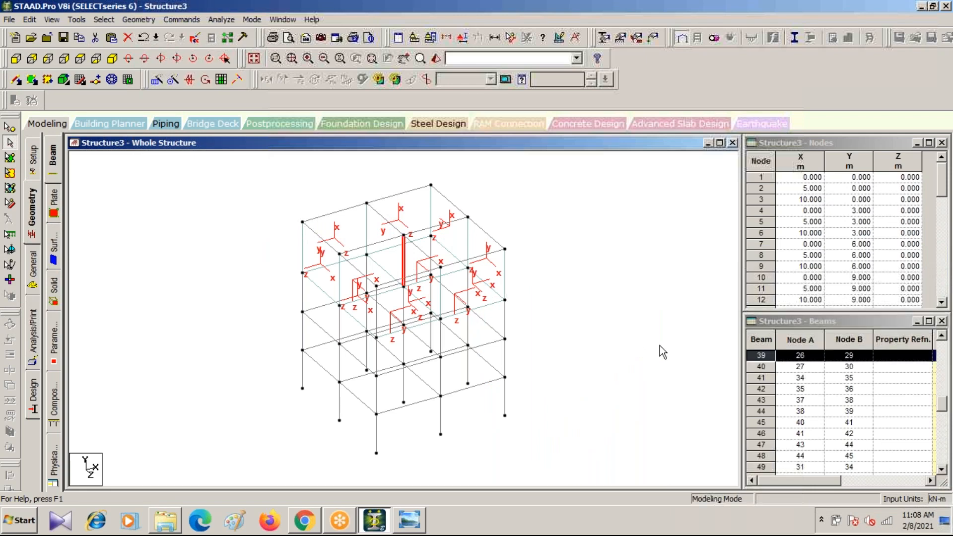
key(Delete)
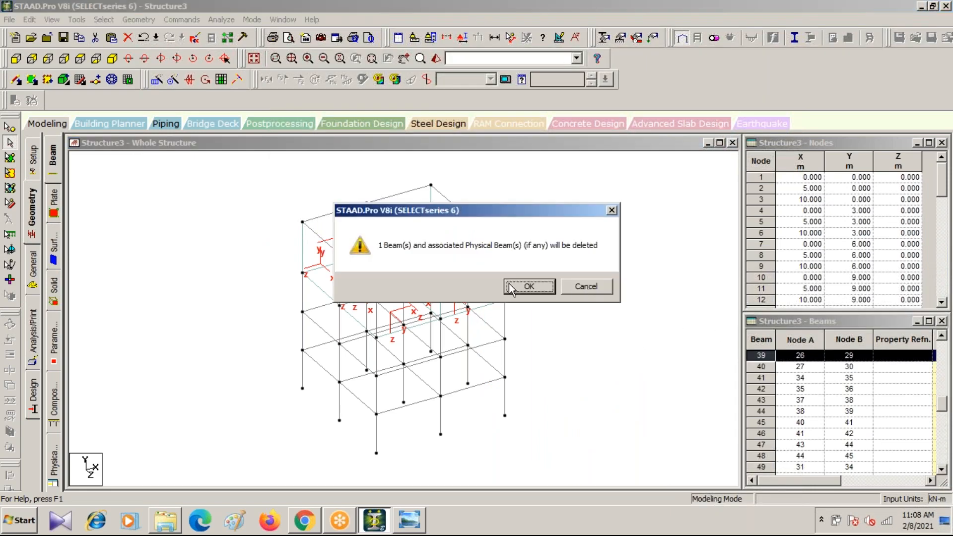
click(524, 290)
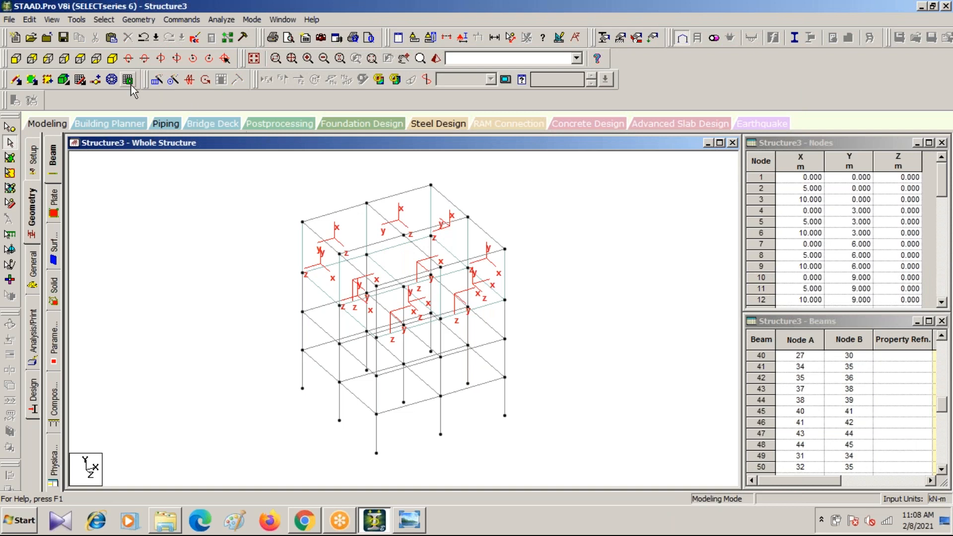
Add four-node plates in both rear bays of the top storey's roof, starting with the bay next to X = 0.
click(31, 79)
click(302, 222)
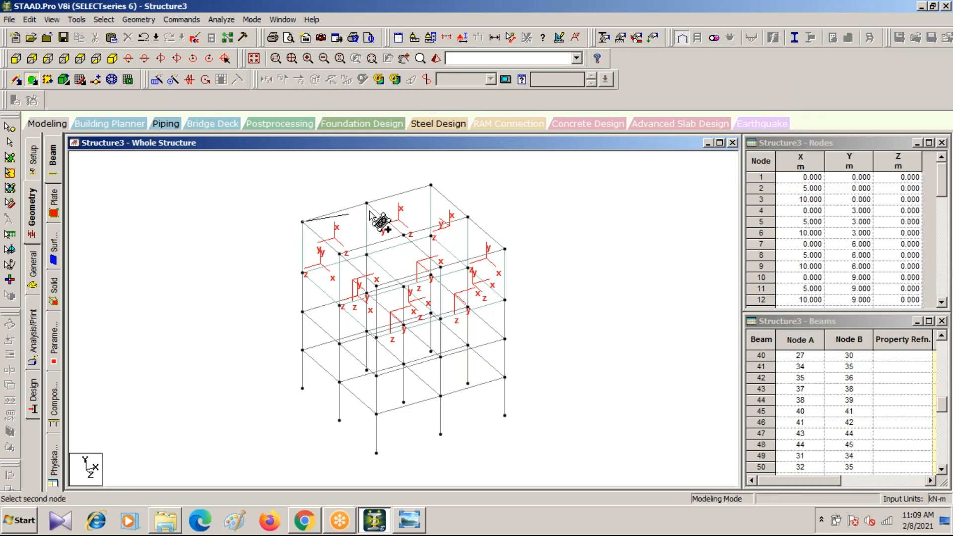
click(366, 203)
click(404, 234)
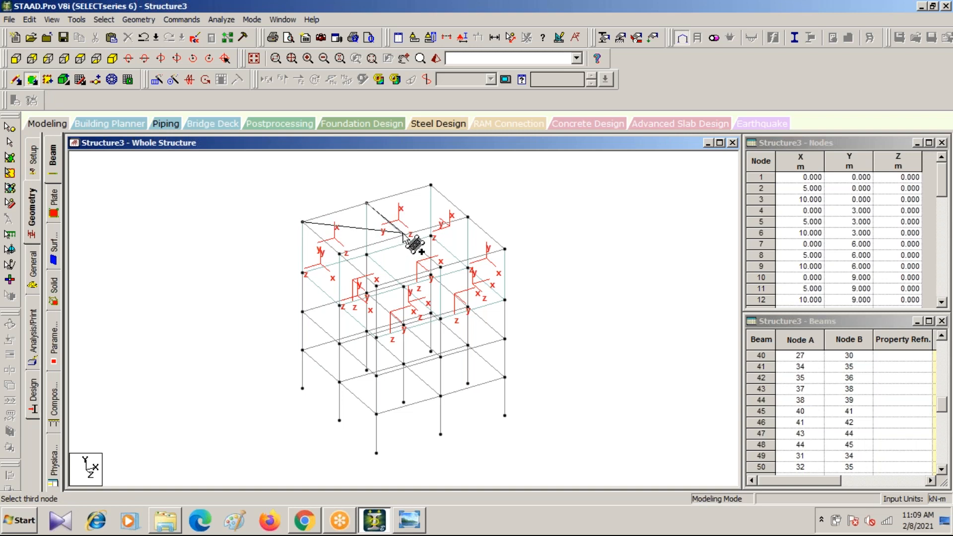
click(339, 254)
click(366, 203)
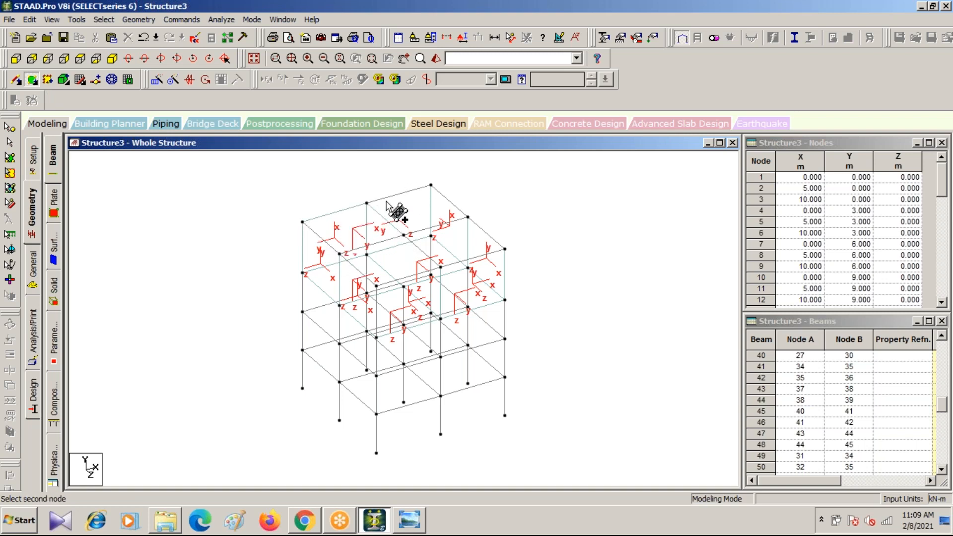
click(431, 185)
click(468, 217)
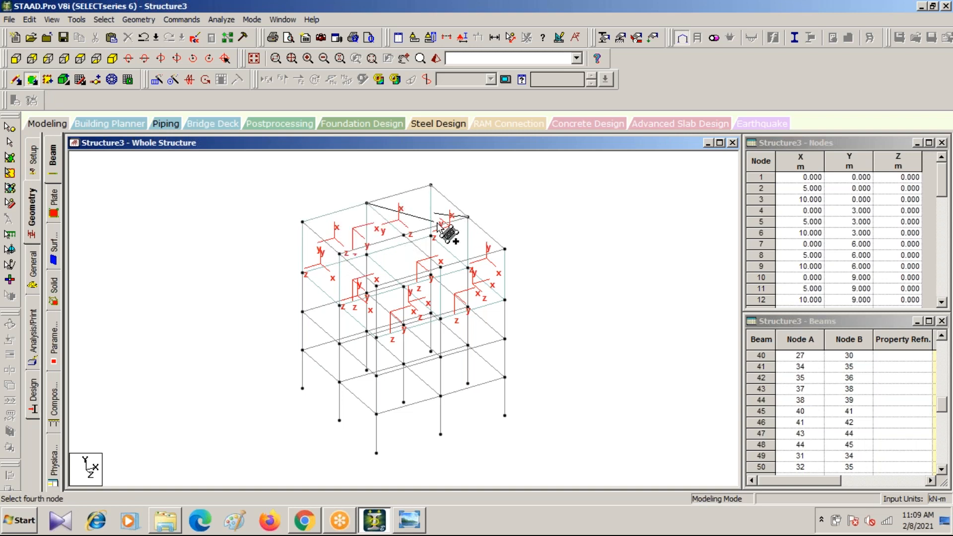
click(404, 234)
Add a four-node plate in the roof's front bay between X = 5 and 10 m.
click(404, 234)
click(468, 217)
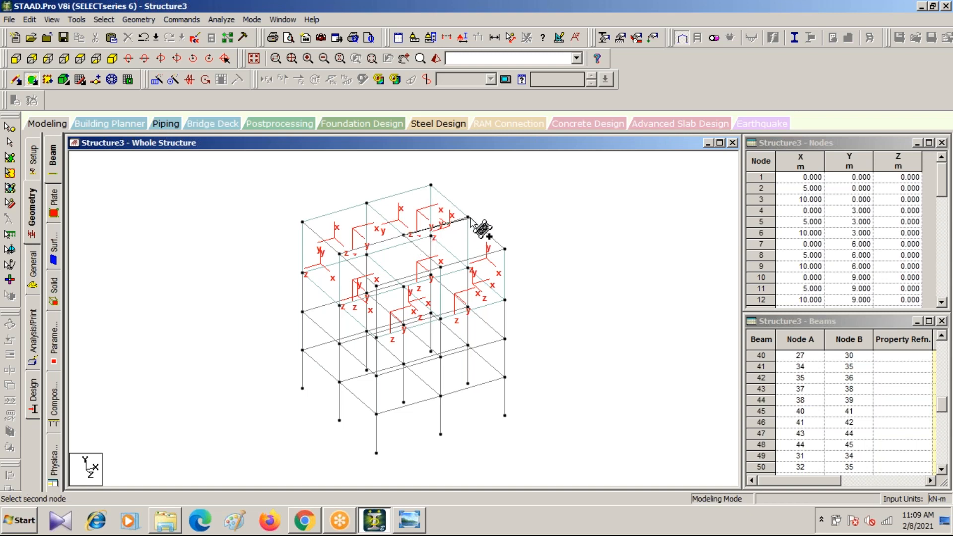
click(503, 250)
click(440, 267)
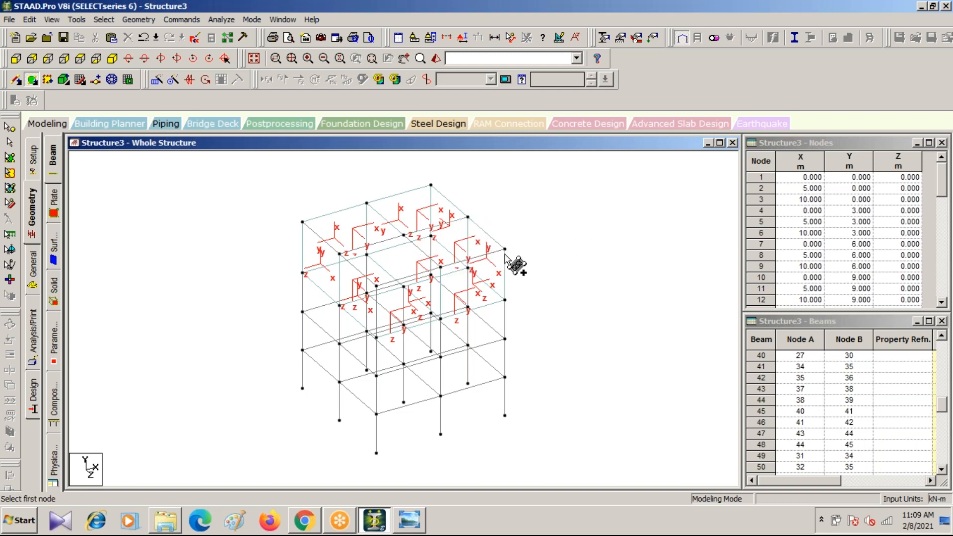
Examine the tank's roof plates and the open front bay in a rotated 3D rendered view.
click(435, 59)
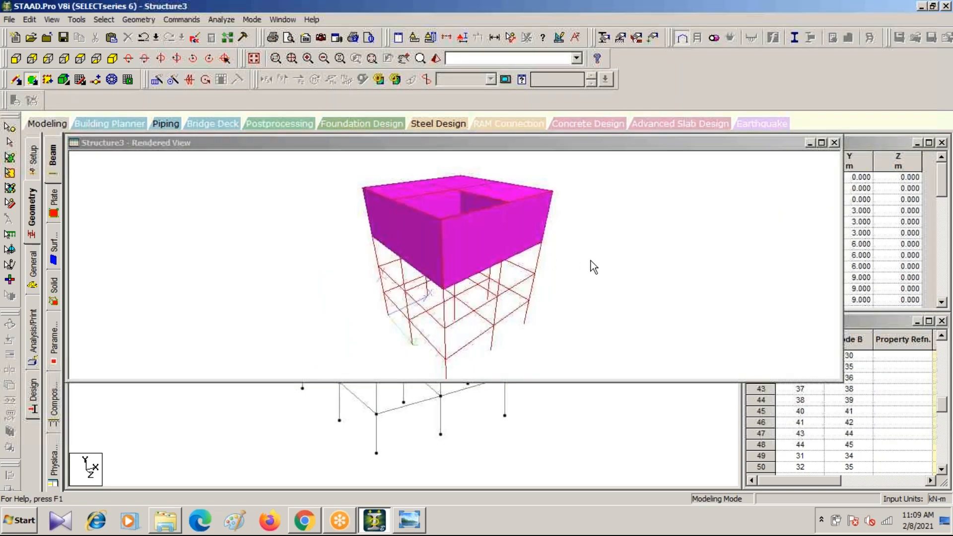
drag(591, 261, 418, 224)
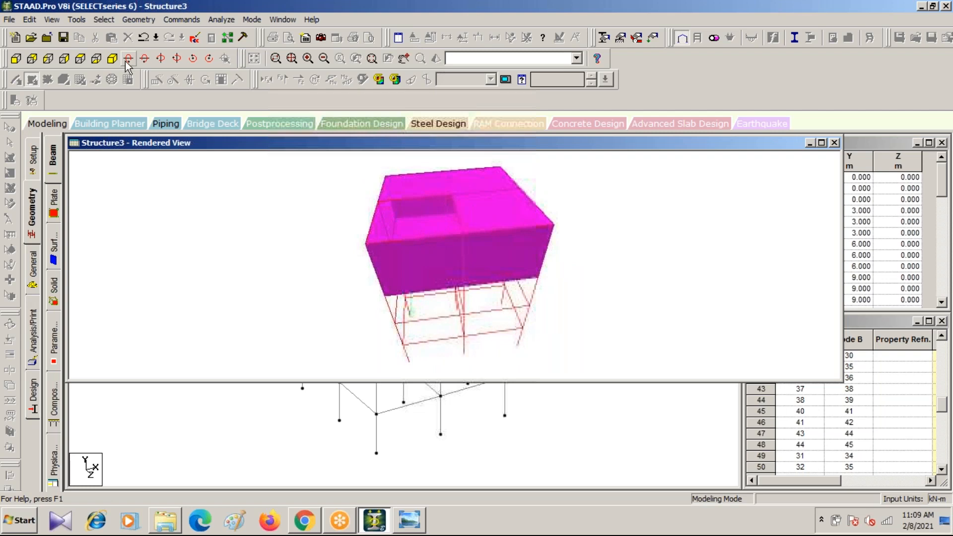
click(834, 143)
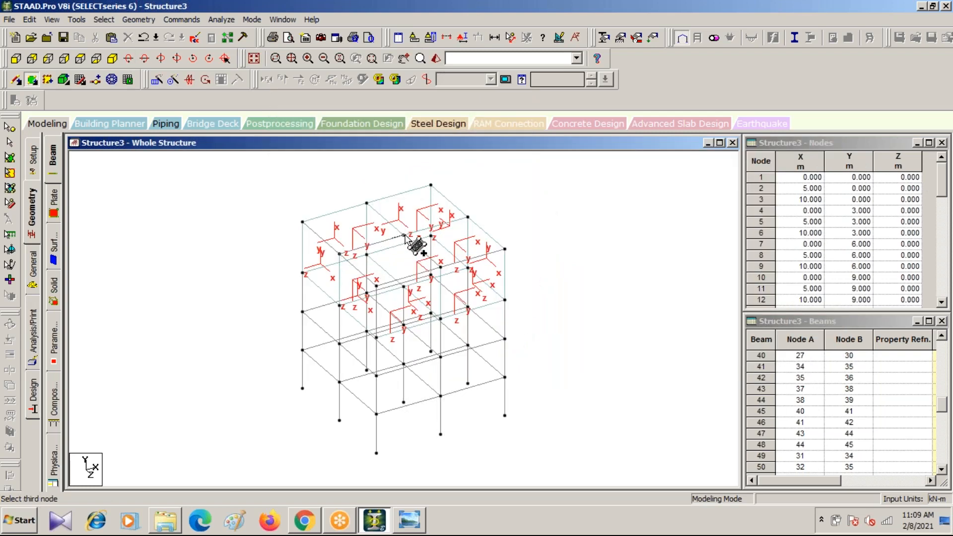
Complete the four-node plate in the roof's remaining front bay next to the X = 0 side.
click(441, 267)
click(376, 287)
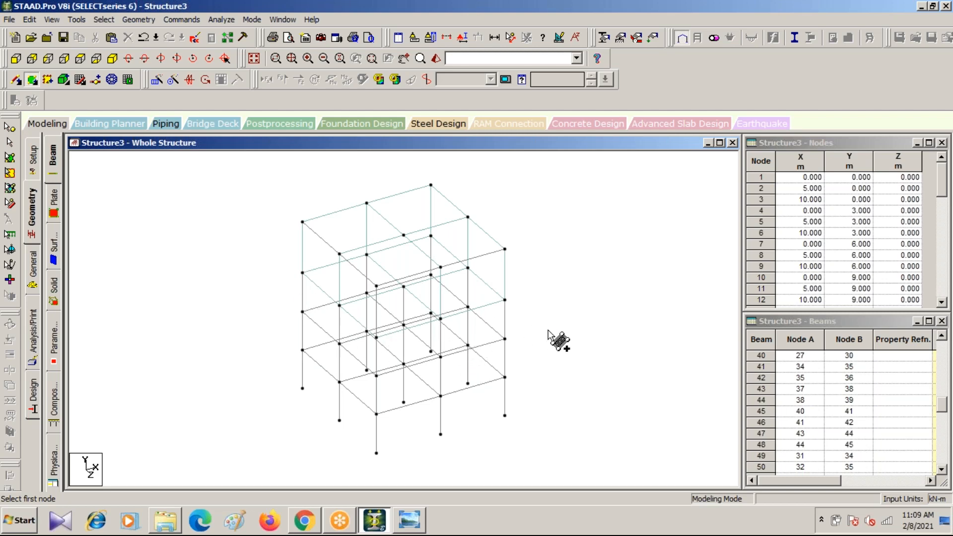
scroll(557, 342, up, 5)
scroll(571, 422, down, 5)
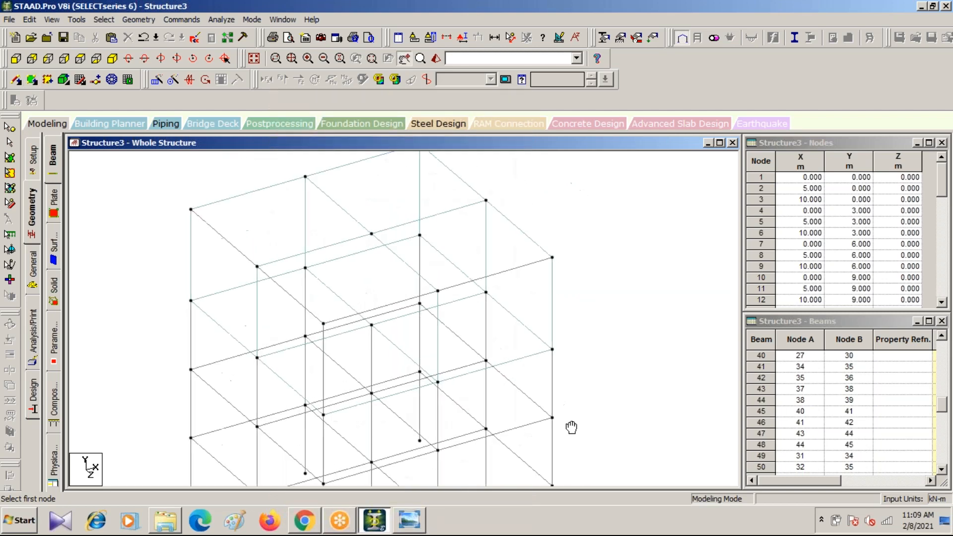
Insert a midpoint node into the ground-storey corner column at X = 0, Z = 10 m.
scroll(563, 399, down, 4)
middle_drag(578, 418, 508, 302)
scroll(370, 365, up, 1)
middle_drag(369, 366, 450, 387)
scroll(451, 374, up, 1)
scroll(451, 374, up, 1)
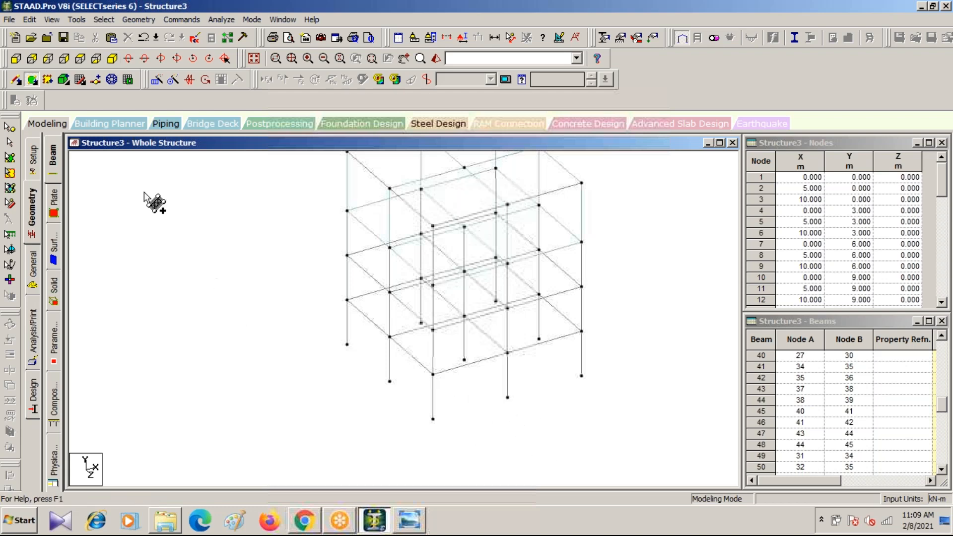
click(8, 128)
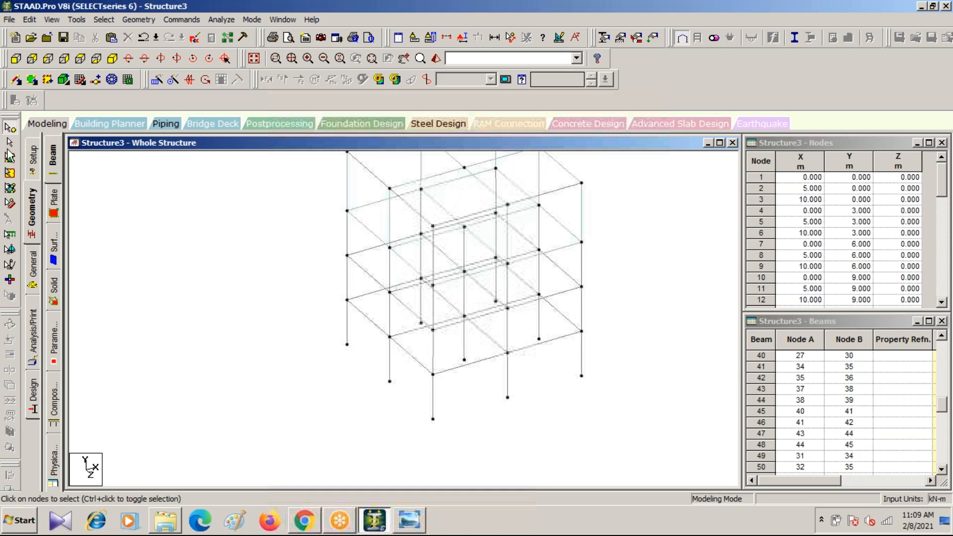
click(9, 143)
click(434, 394)
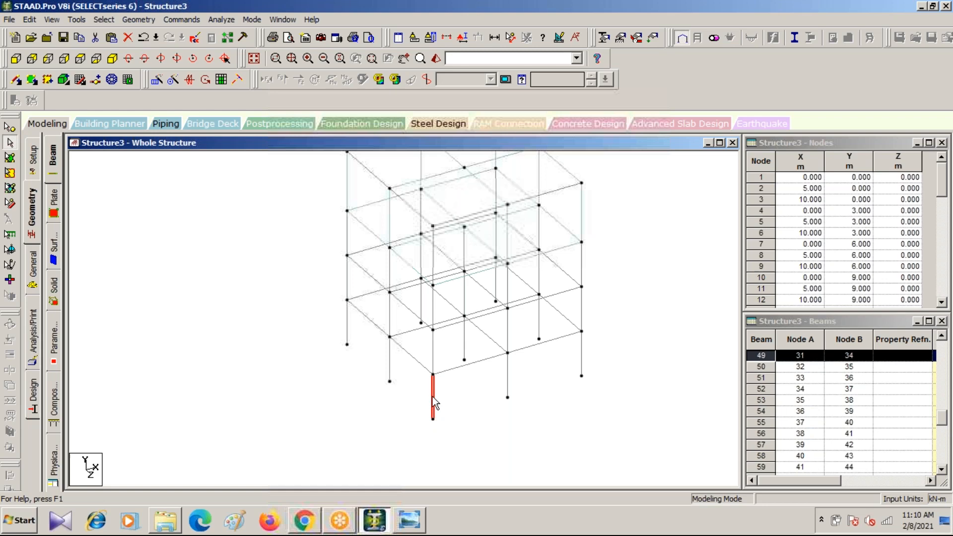
right_click(433, 397)
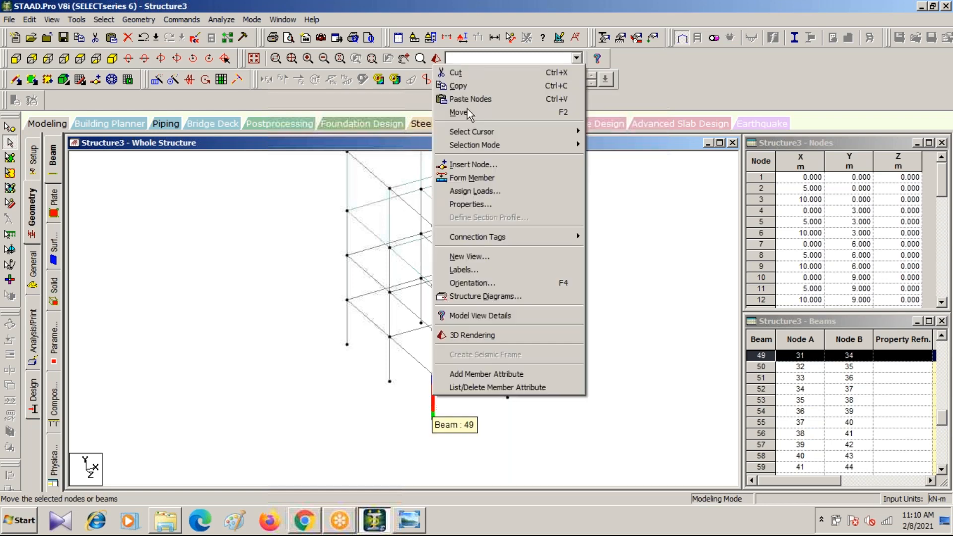
click(513, 164)
click(425, 316)
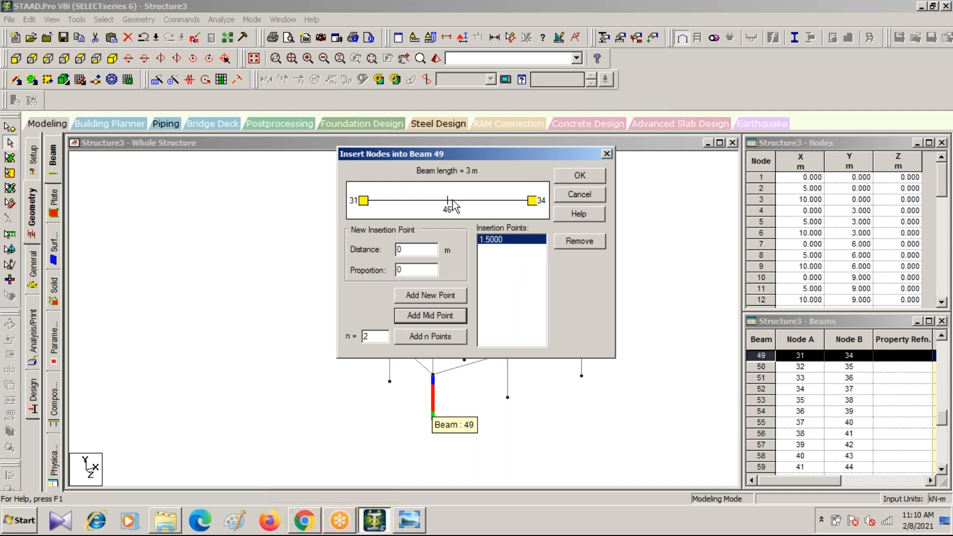
click(580, 176)
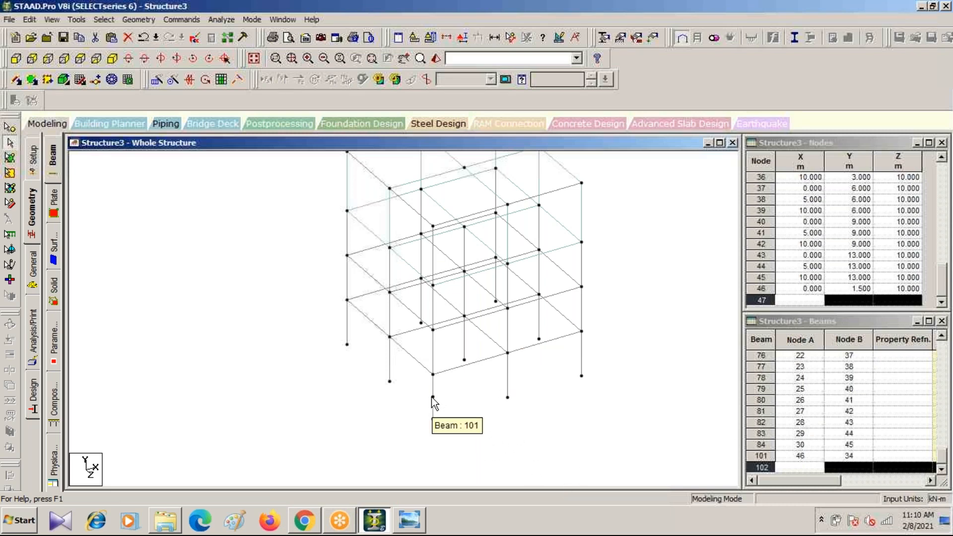
Copy the new mid-column node and both end nodes of the ground-storey column at X = 5, Z = 10 m by 1 m in Z.
click(7, 130)
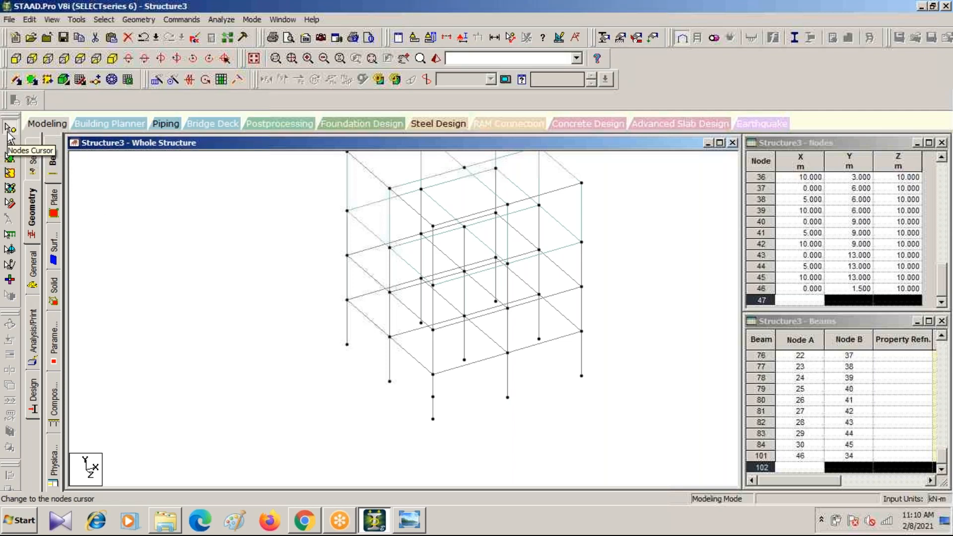
click(433, 397)
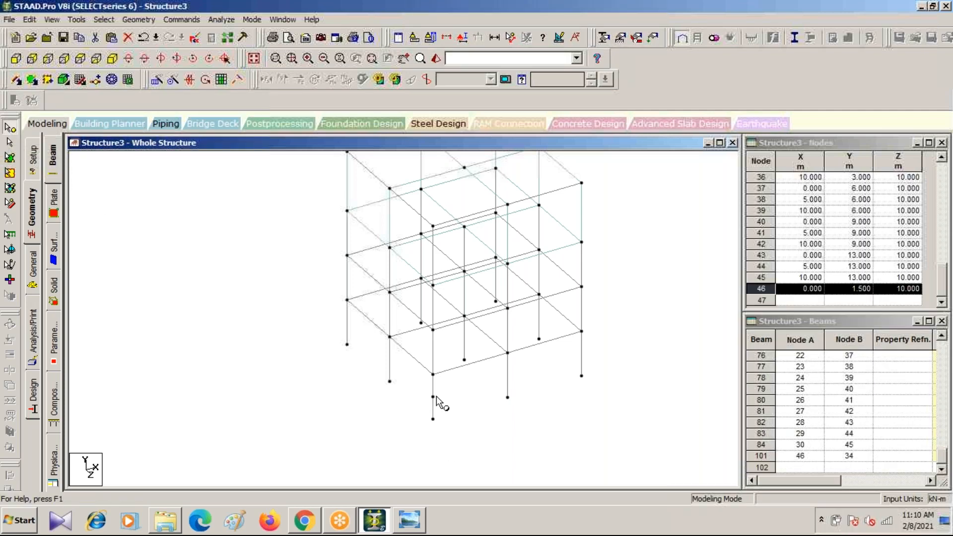
ctrl+click(506, 353)
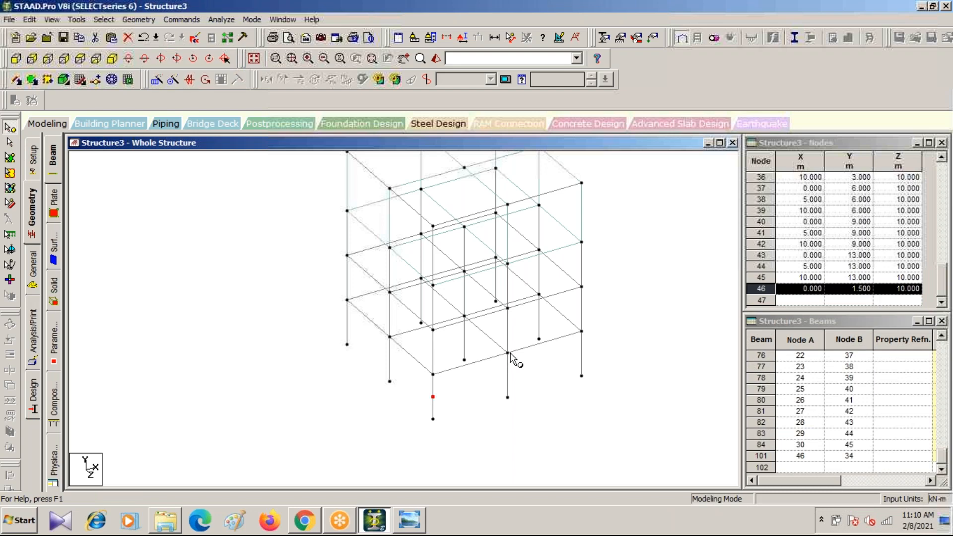
ctrl+click(508, 398)
key(ctrl+v)
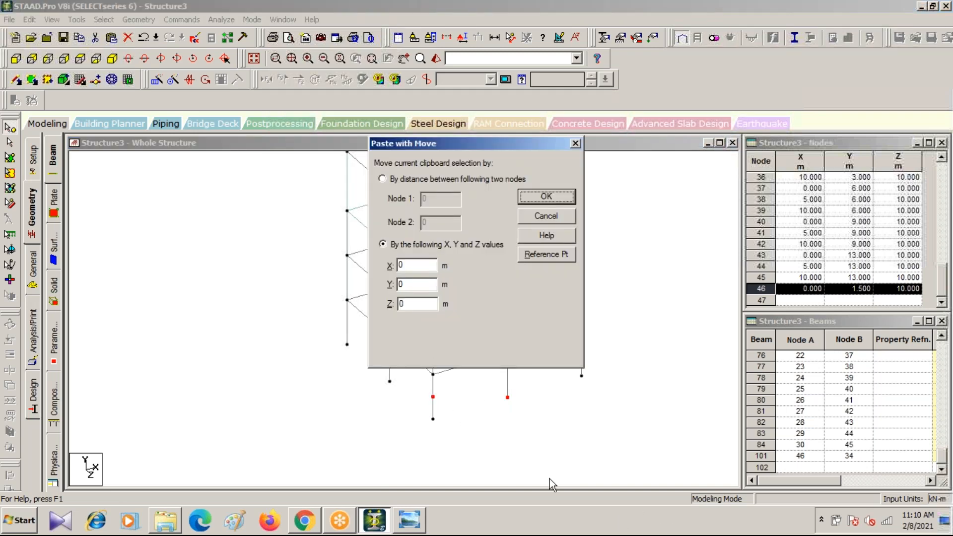
click(414, 307)
text(1)
click(550, 197)
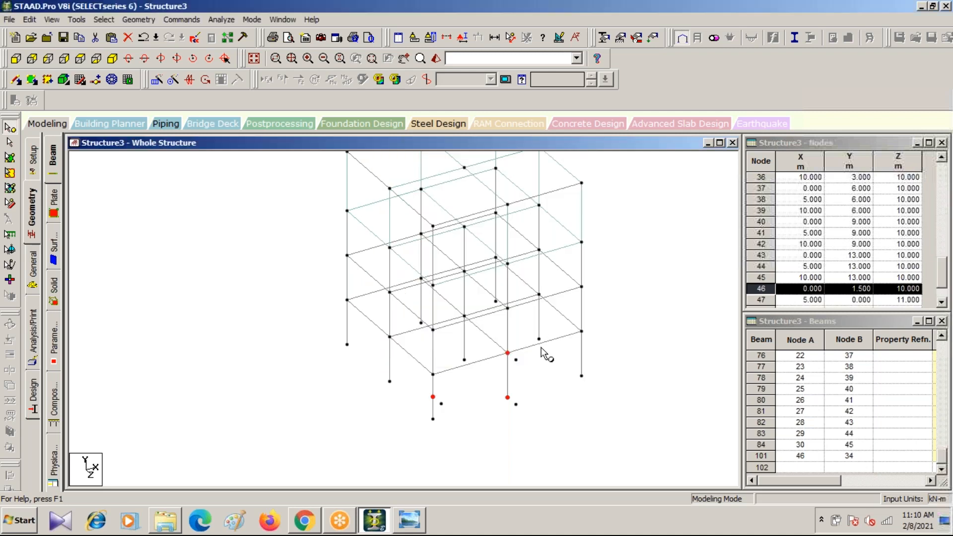
Paste the same three copied nodes again with a 2 m offset in Z.
key(ctrl+v)
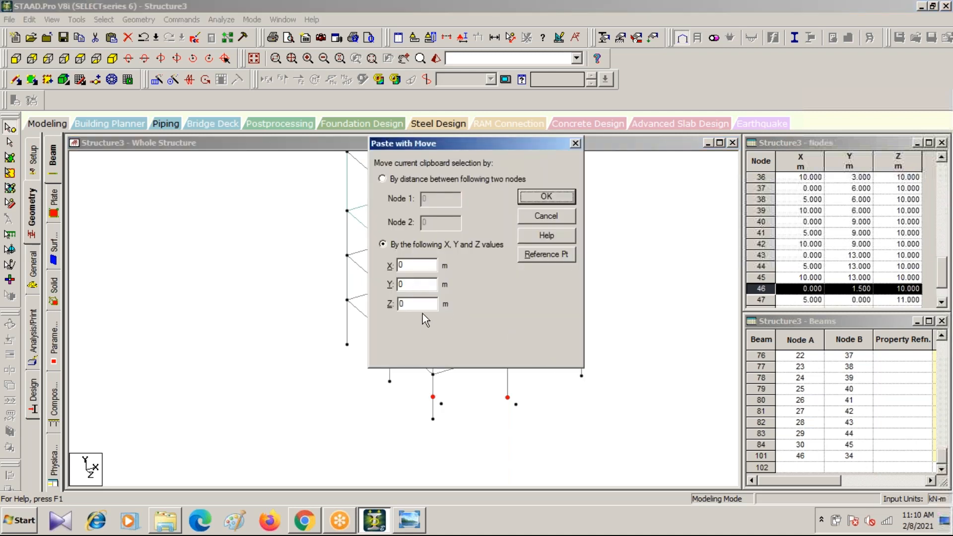
double_click(419, 303)
text(2)
click(535, 198)
click(474, 434)
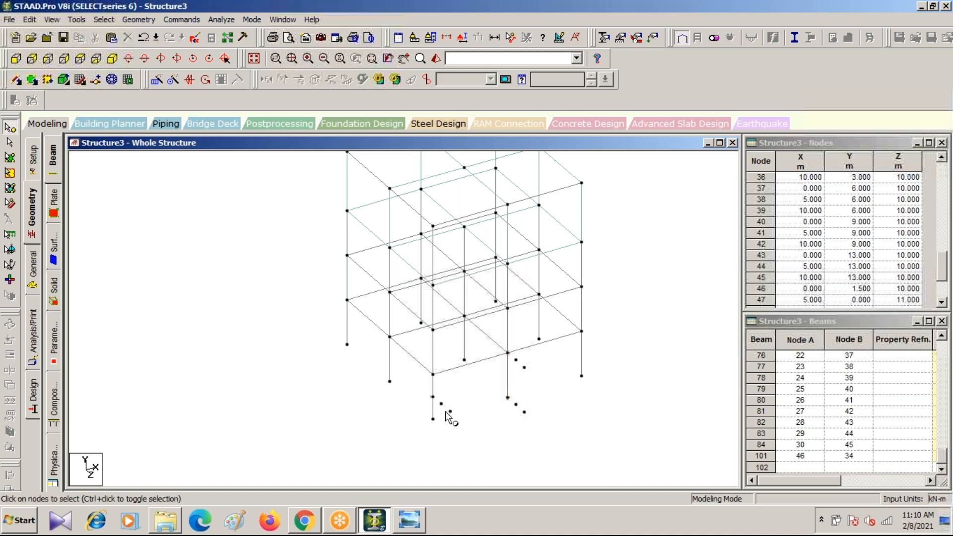
Add beams from the mid-column node and the X = 5, Y = 3 m node to their Z = 12 m copies, and save the structure.
click(17, 79)
drag(432, 397, 450, 411)
click(480, 290)
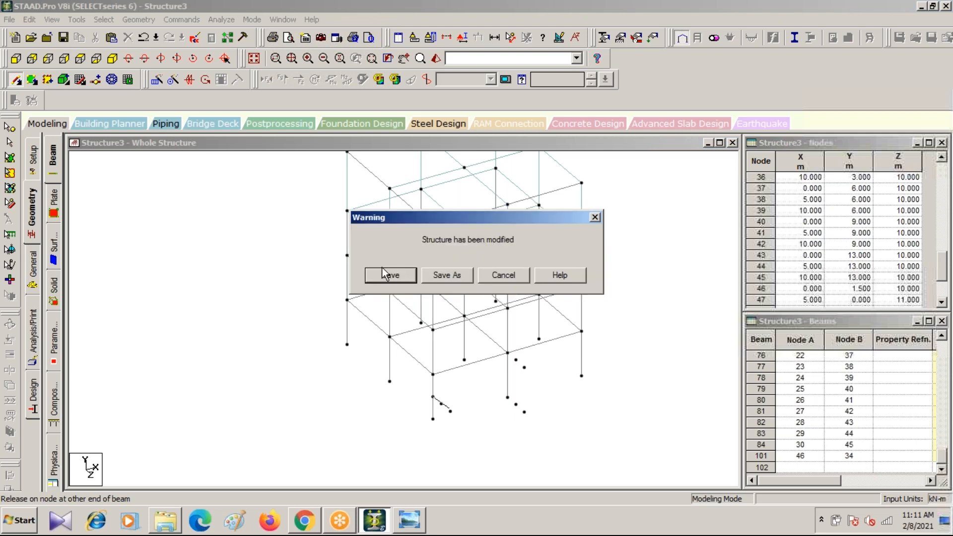
click(381, 275)
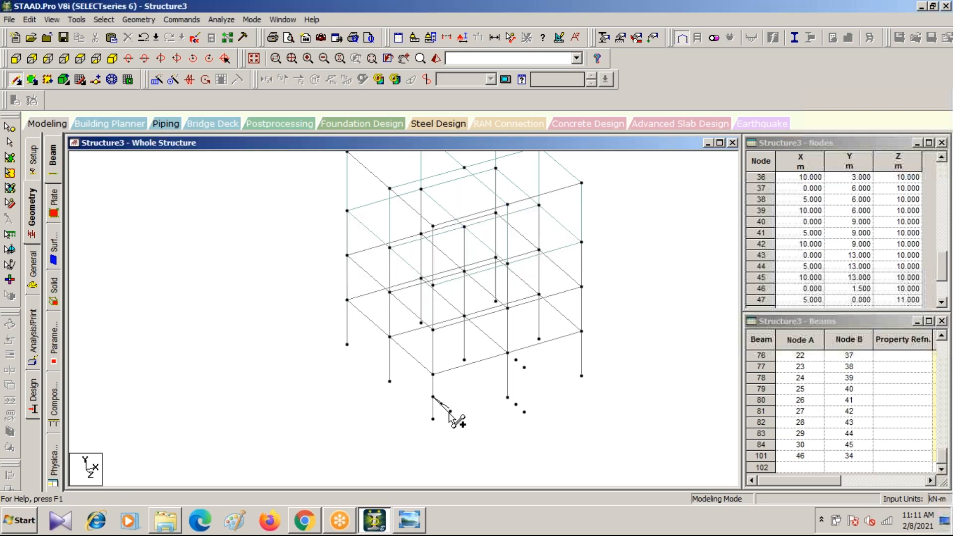
click(451, 410)
drag(507, 352, 524, 368)
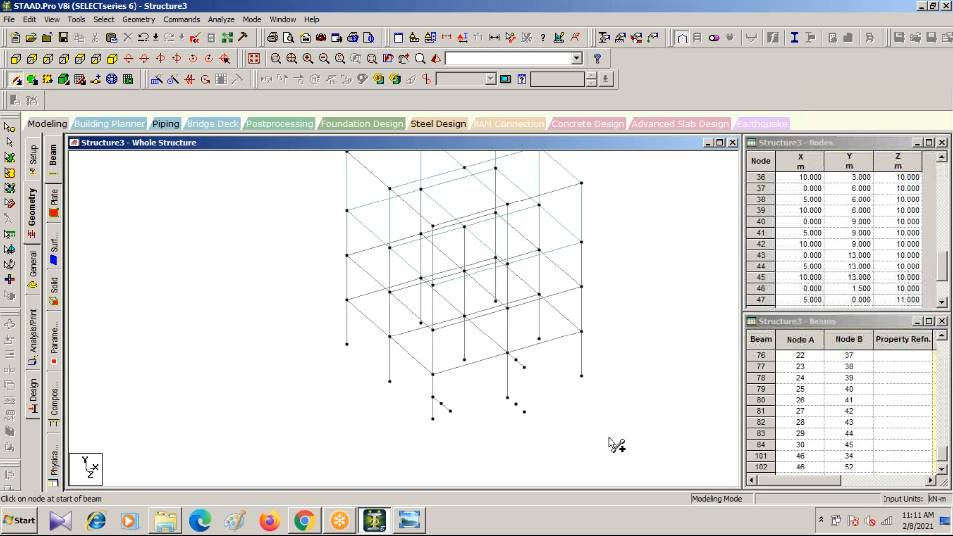
key(Escape)
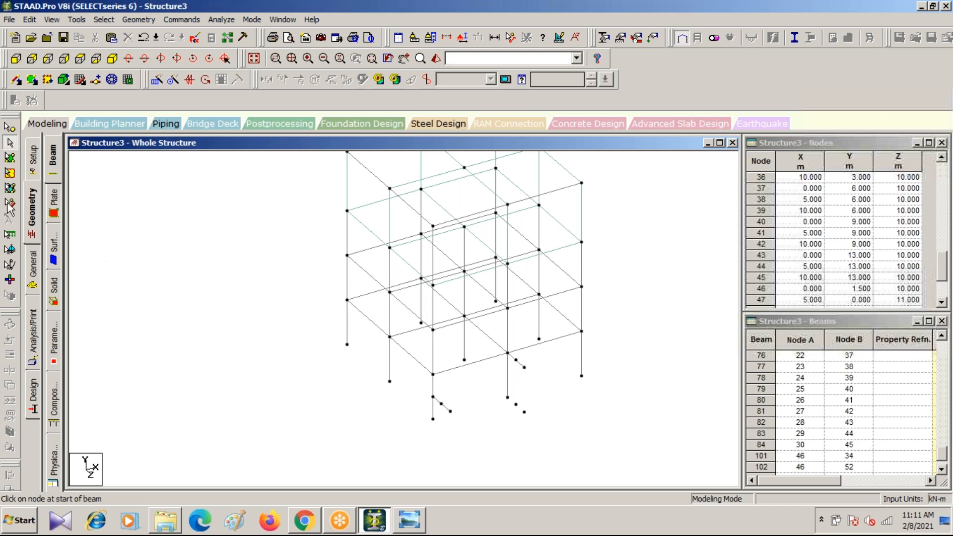
Copy the three nodes at X = 0, Y = 1.5 m by 1 m in X.
click(9, 128)
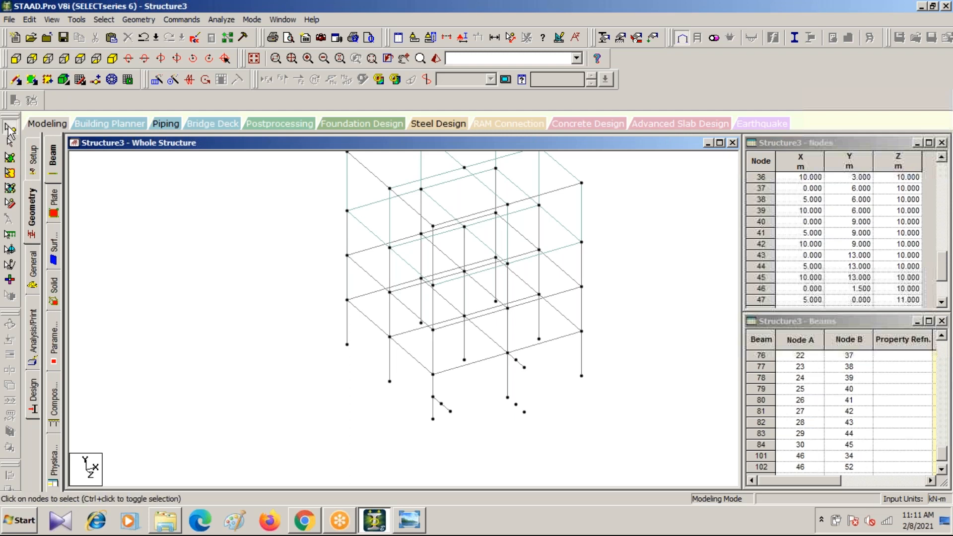
drag(414, 381, 480, 414)
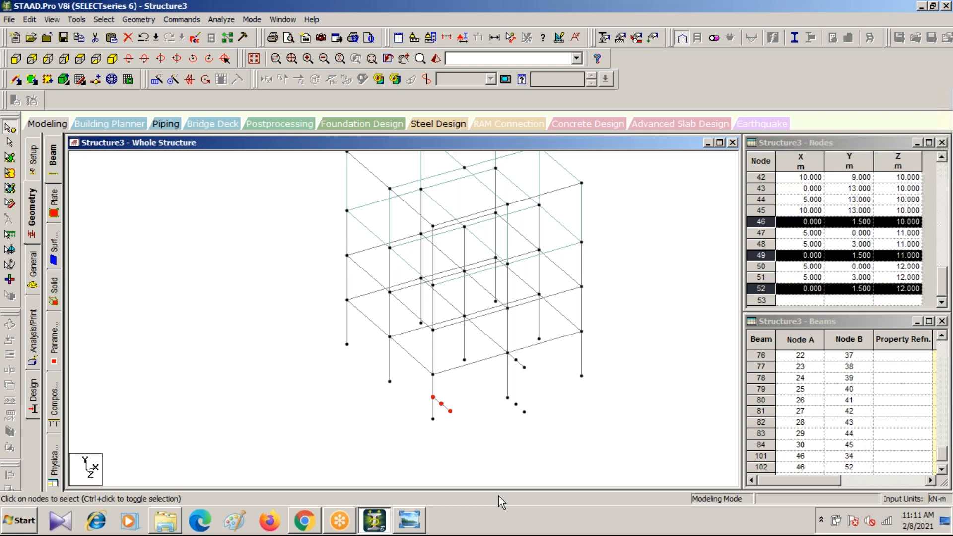
key(ctrl+v)
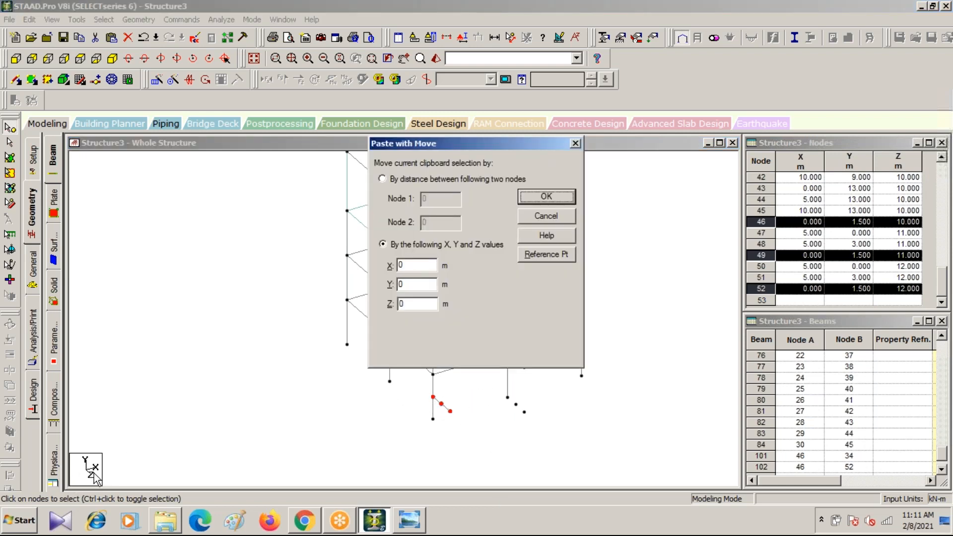
text(1)
click(546, 197)
click(548, 440)
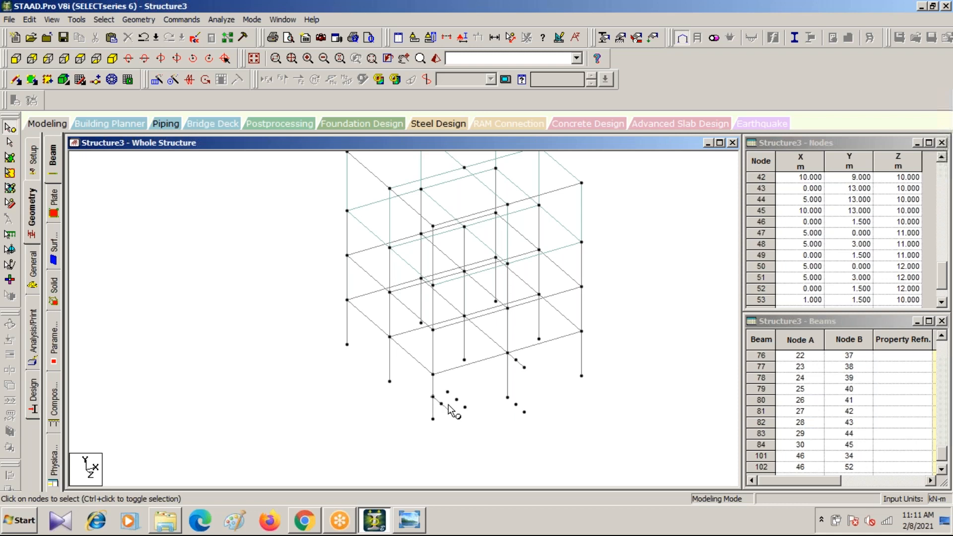
Add a four-node plate as the mid-landing at Y = 1.5 m, between X = 0 and 1 m and Z = 10 and 12 m.
click(30, 81)
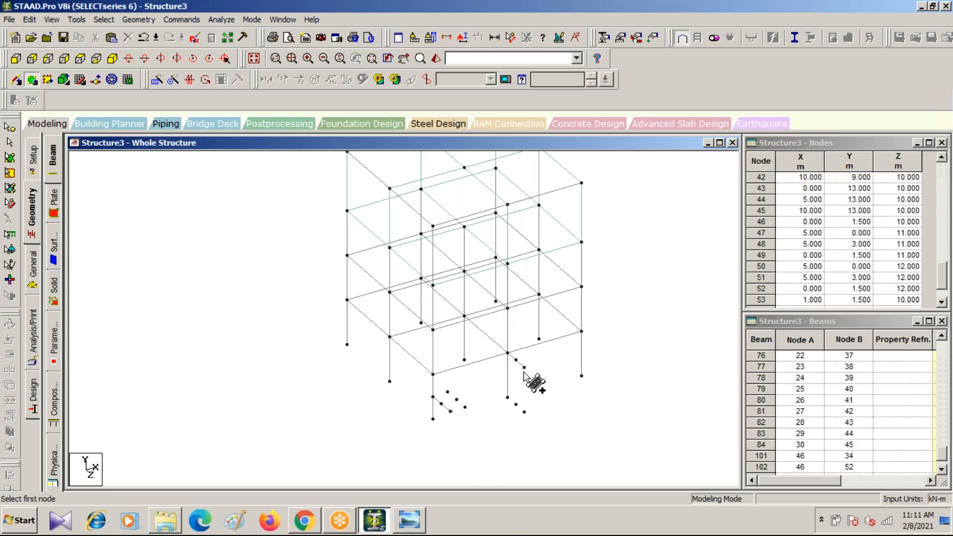
click(443, 392)
click(448, 392)
click(465, 407)
click(450, 411)
Add a sloping four-node plate for the lower flight from the ground nodes at X = 5 m to the mid-landing, between Z = 11 and 12 m.
click(523, 412)
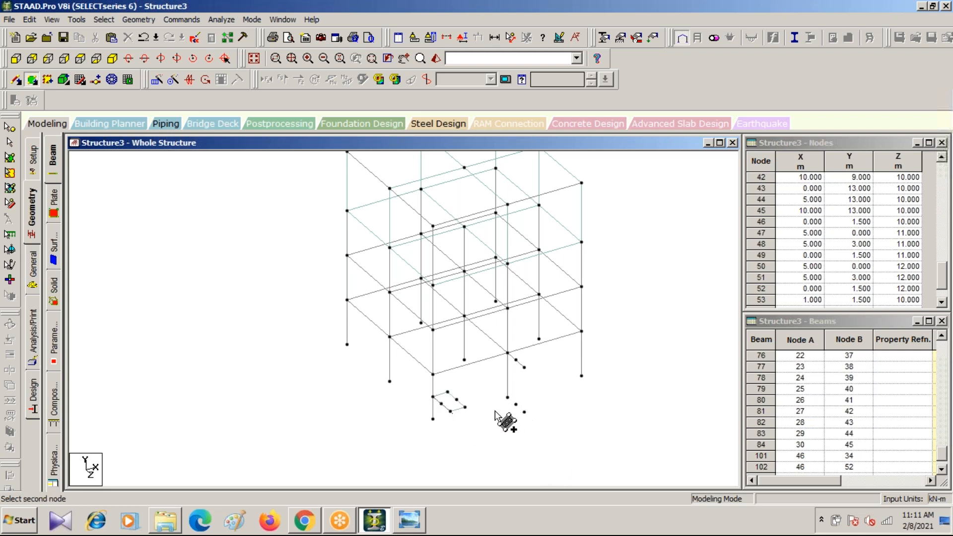
click(456, 400)
click(465, 407)
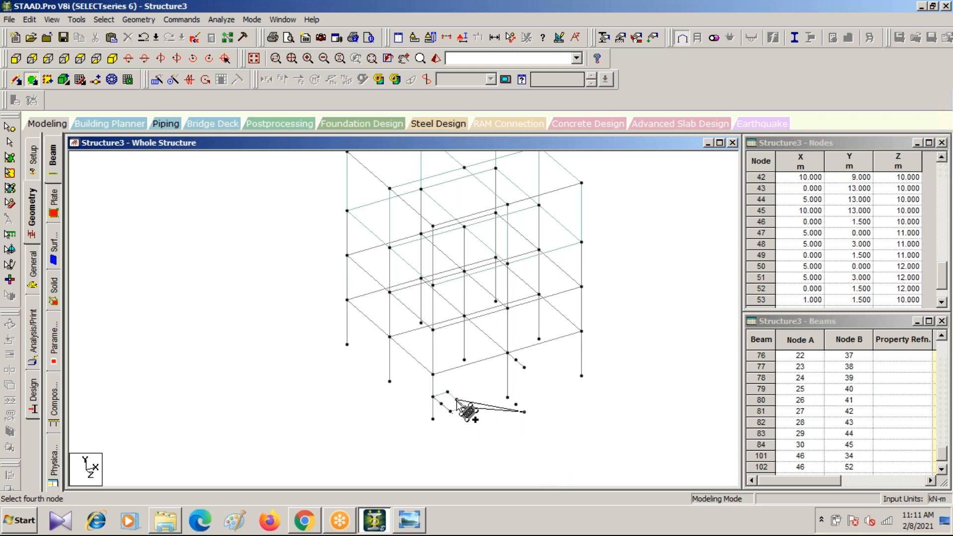
click(516, 404)
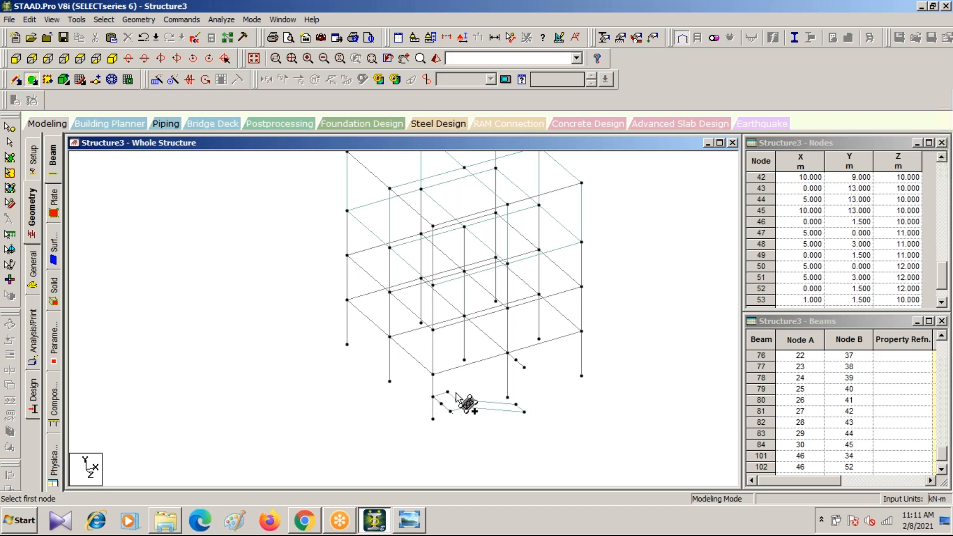
Add a sloping four-node plate for the upper flight from the mid-landing to the Y = 3 m nodes at X = 5 m, between Z = 10 and 11 m.
click(457, 399)
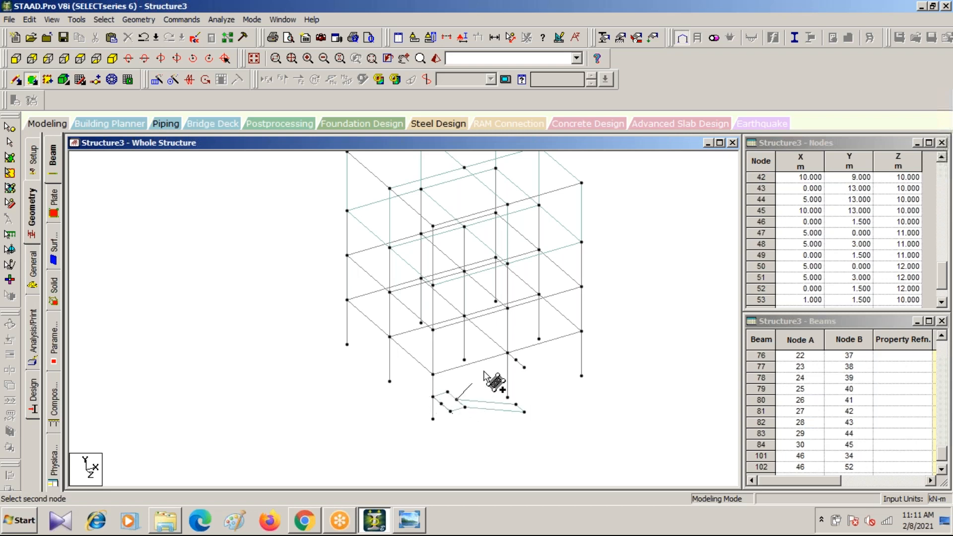
click(508, 353)
click(517, 360)
click(448, 392)
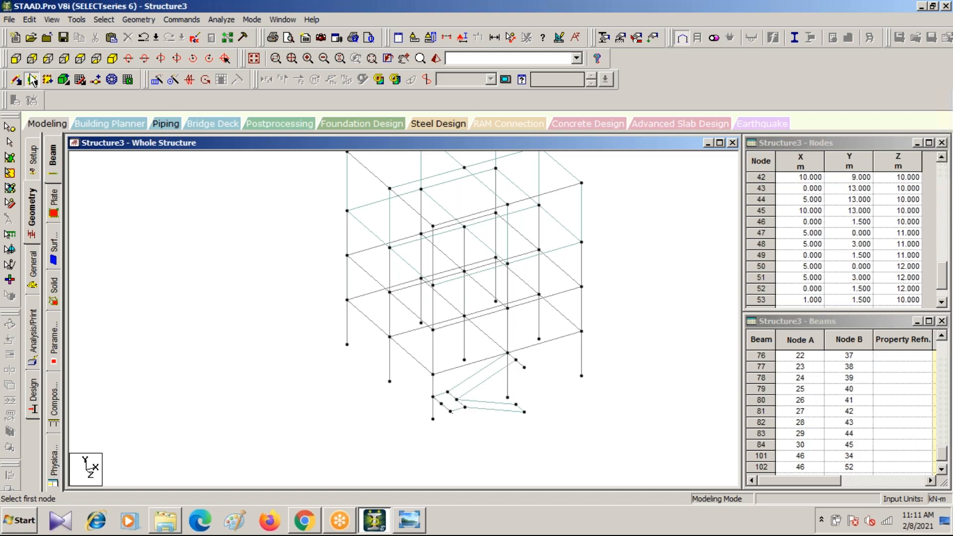
Copy the three nodes at X = 5, Y = 3 m between Z = 10 and 12 m by 1 m in X.
click(10, 142)
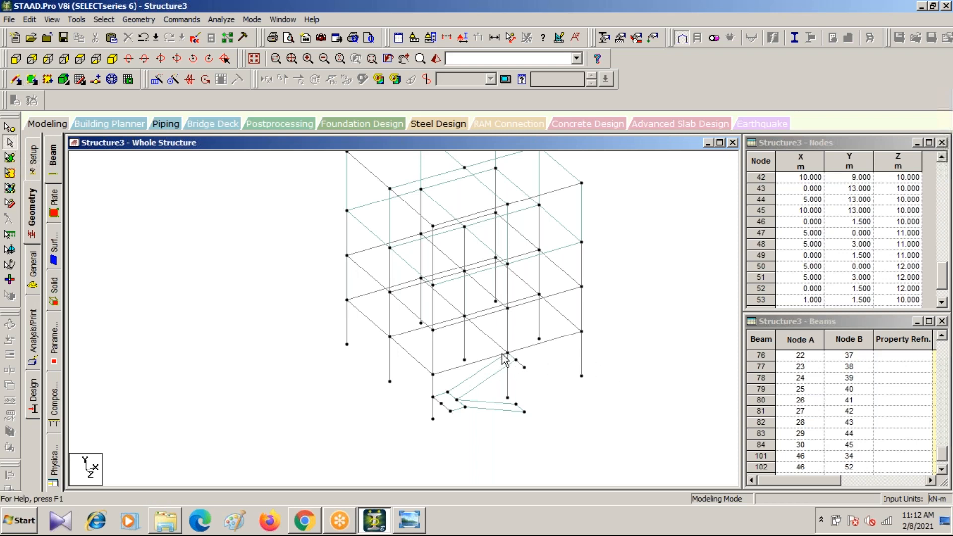
click(9, 128)
scroll(553, 369, up, 2)
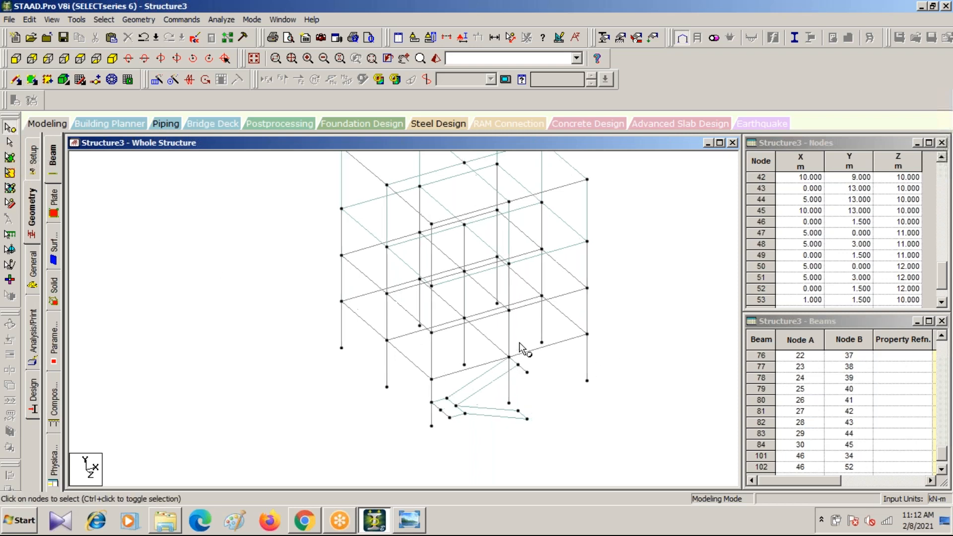
click(16, 60)
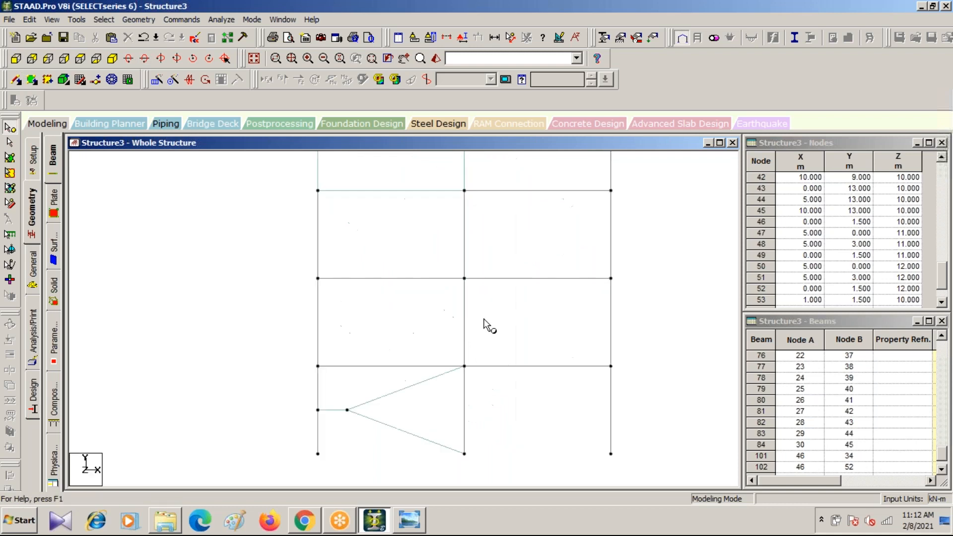
click(112, 58)
click(537, 391)
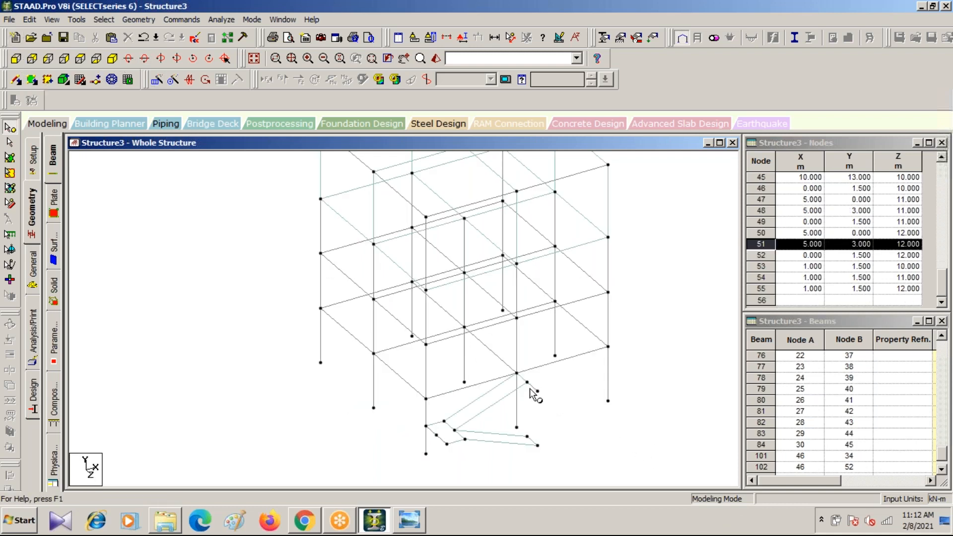
ctrl+click(528, 382)
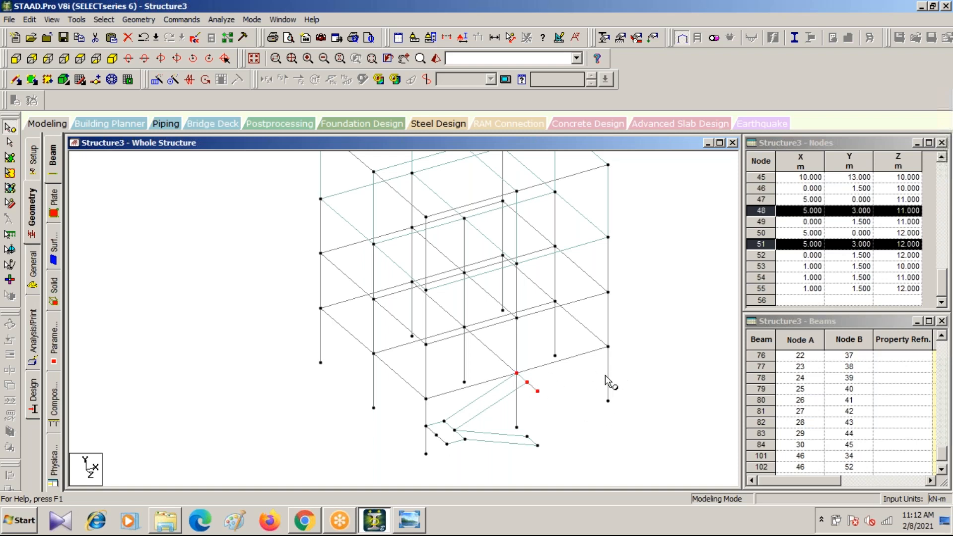
key(ctrl+v)
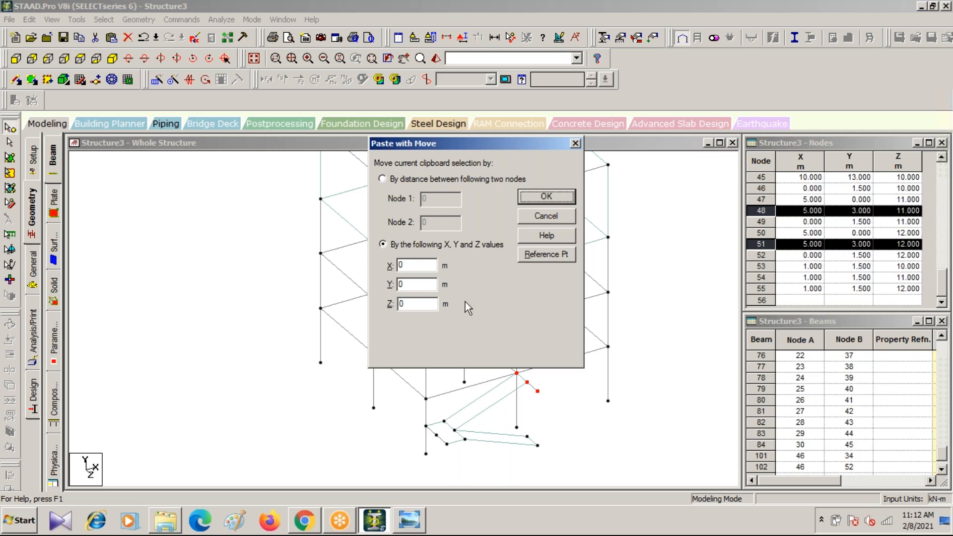
double_click(415, 264)
click(549, 196)
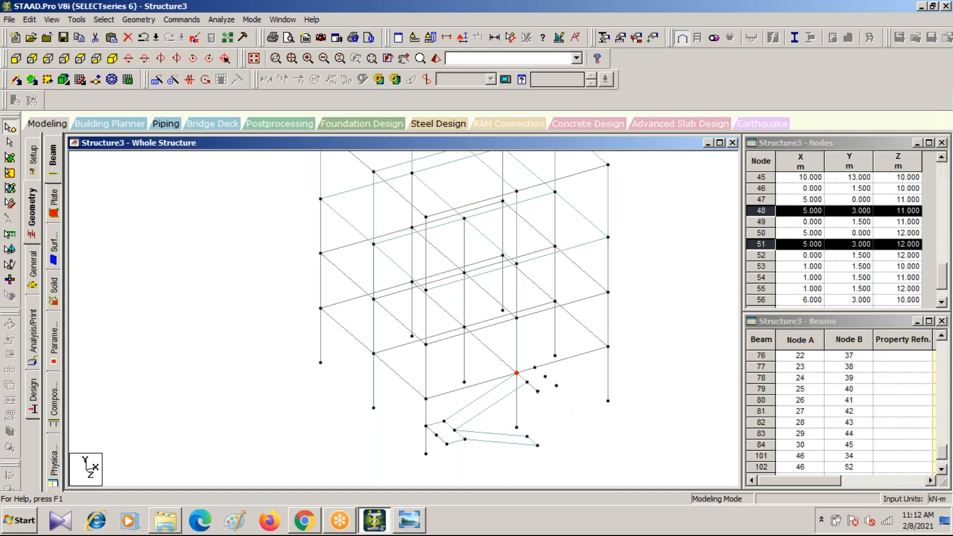
click(103, 216)
Add a four-node plate as the floor-level landing at Y = 3 m, between X = 5 and 6 m and Z = 10 and 12 m.
click(31, 82)
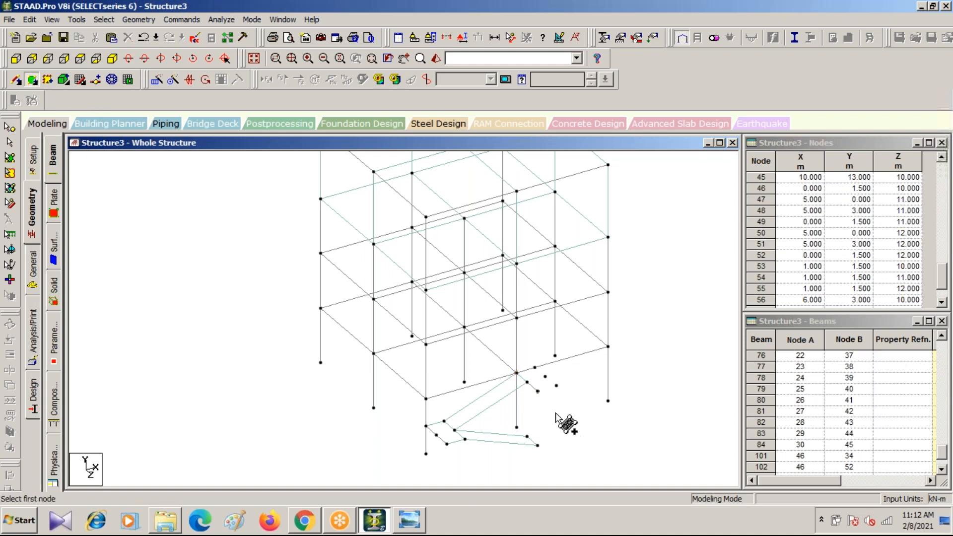
click(526, 370)
click(556, 385)
click(538, 391)
click(538, 392)
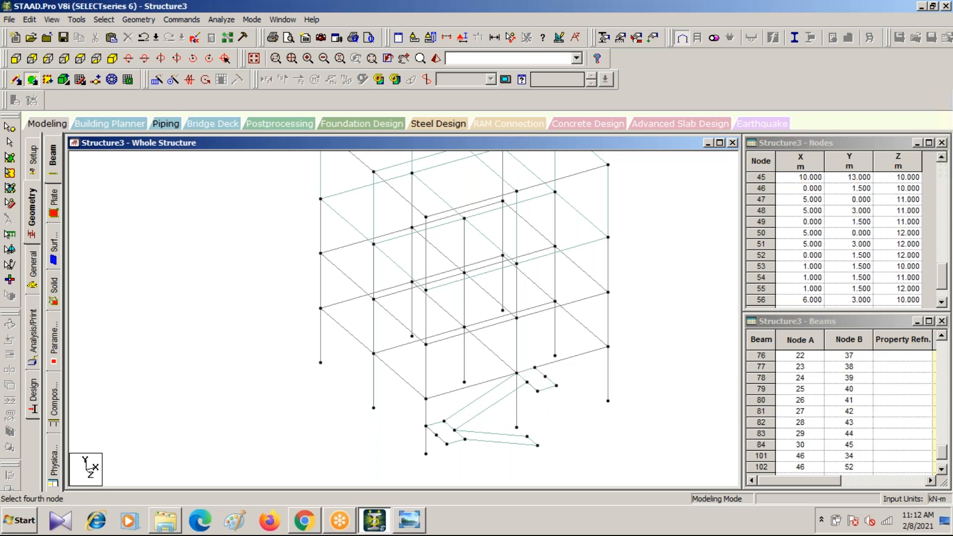
scroll(600, 419, down, 2)
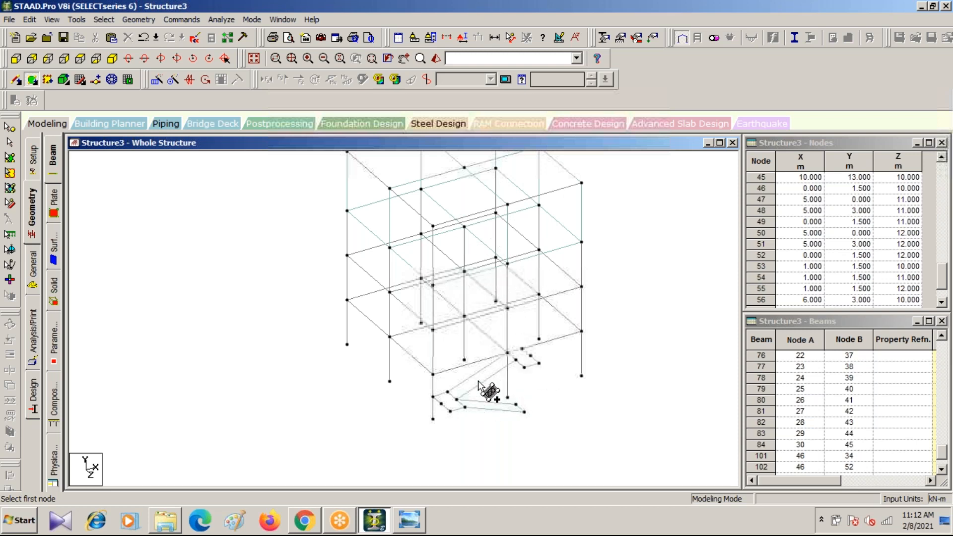
Repeat the two landing beams at X = 0 and X = 5 m upward along Y in 2 steps of 3 m.
click(81, 59)
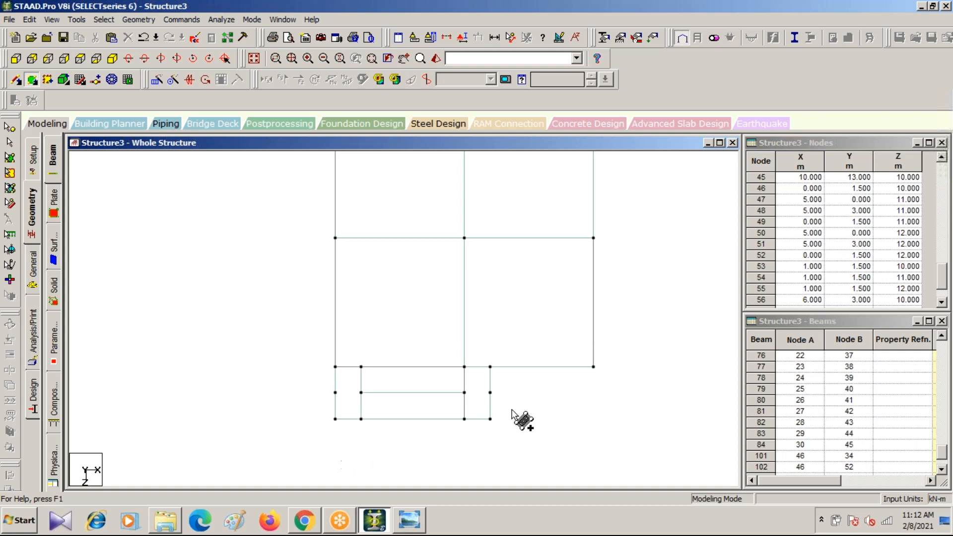
click(9, 143)
drag(315, 380, 588, 461)
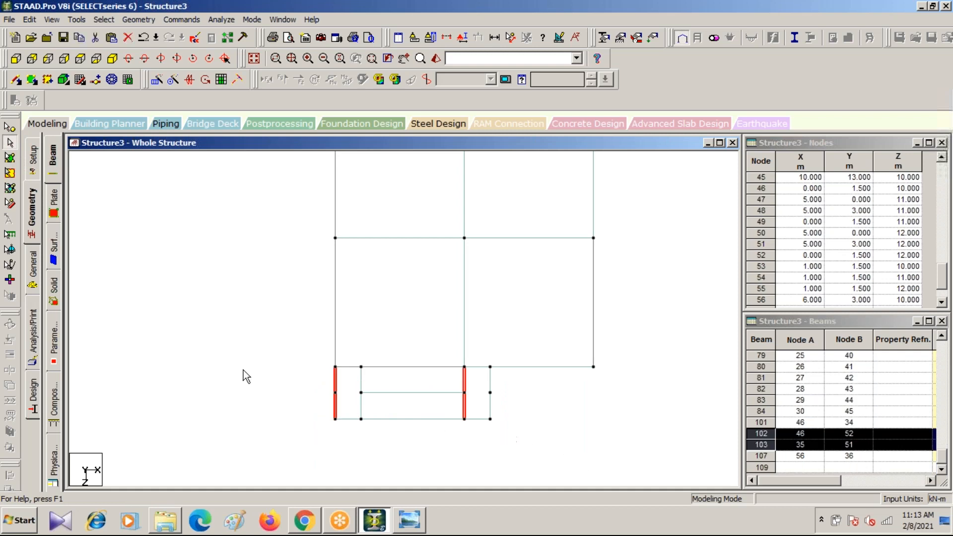
click(155, 79)
click(512, 306)
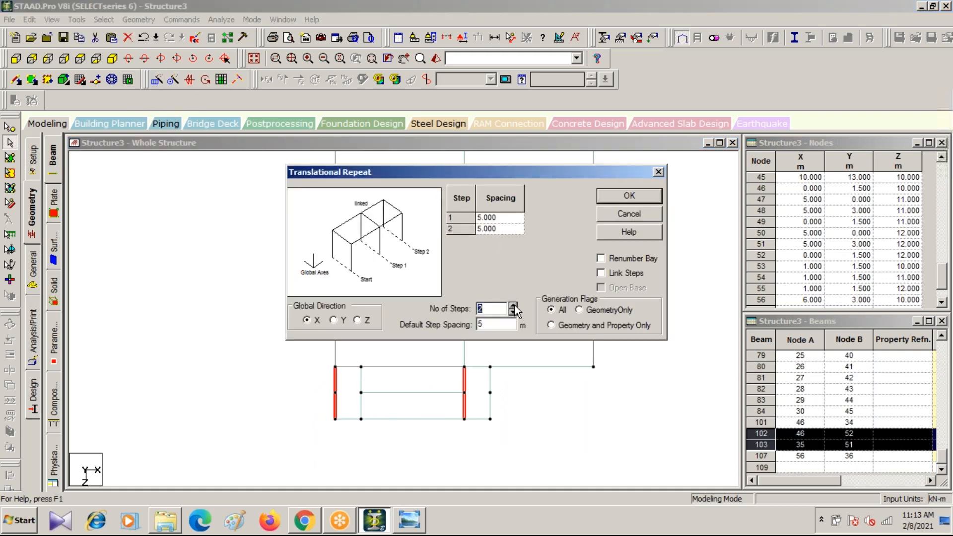
click(333, 320)
click(629, 196)
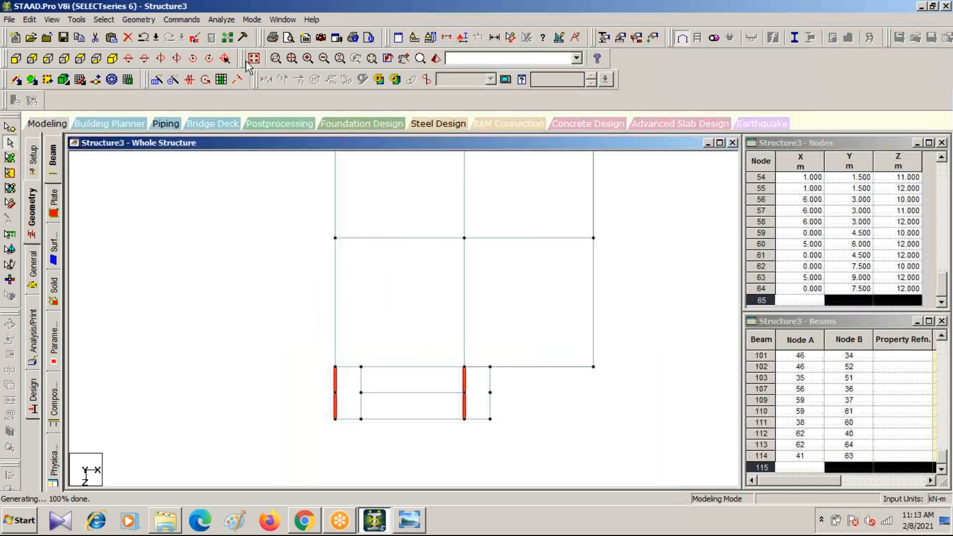
click(113, 59)
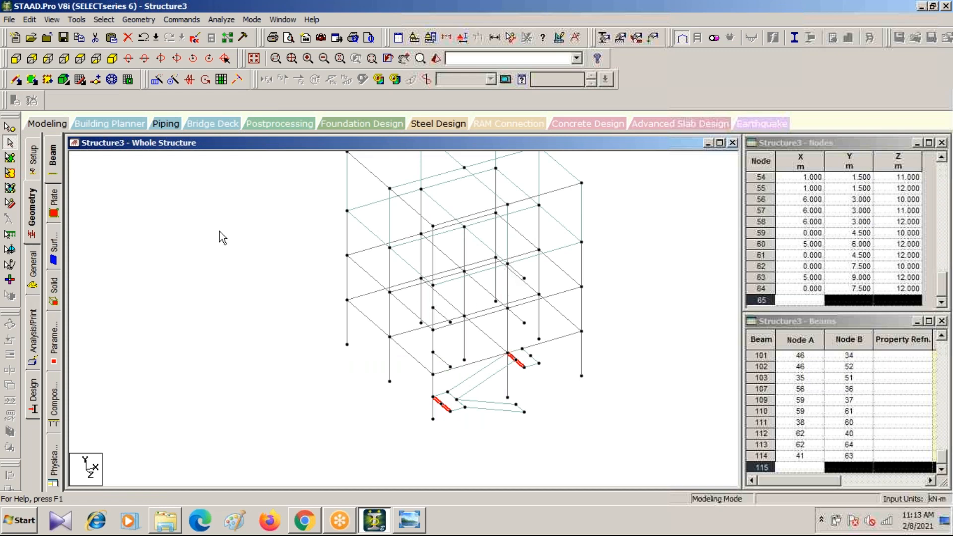
click(49, 59)
scroll(573, 225, down, 3)
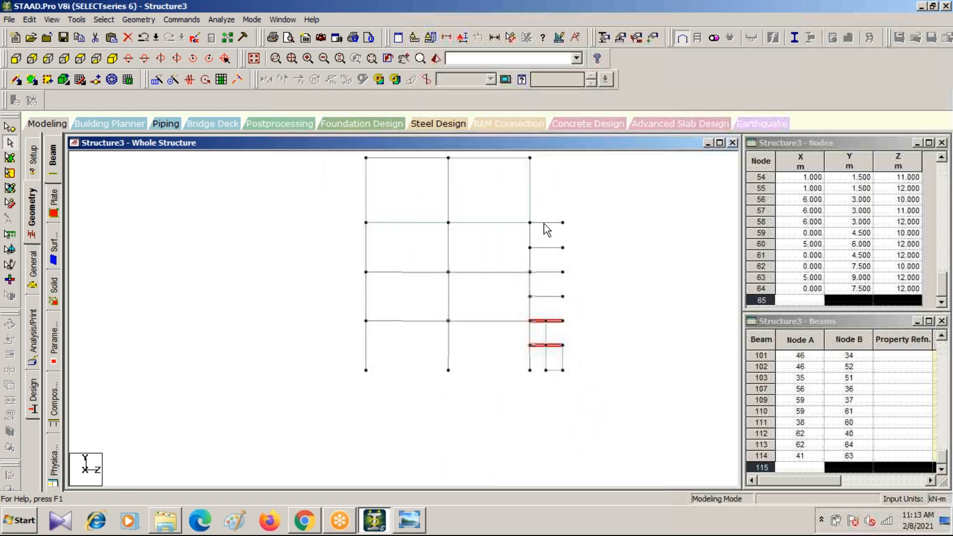
click(112, 58)
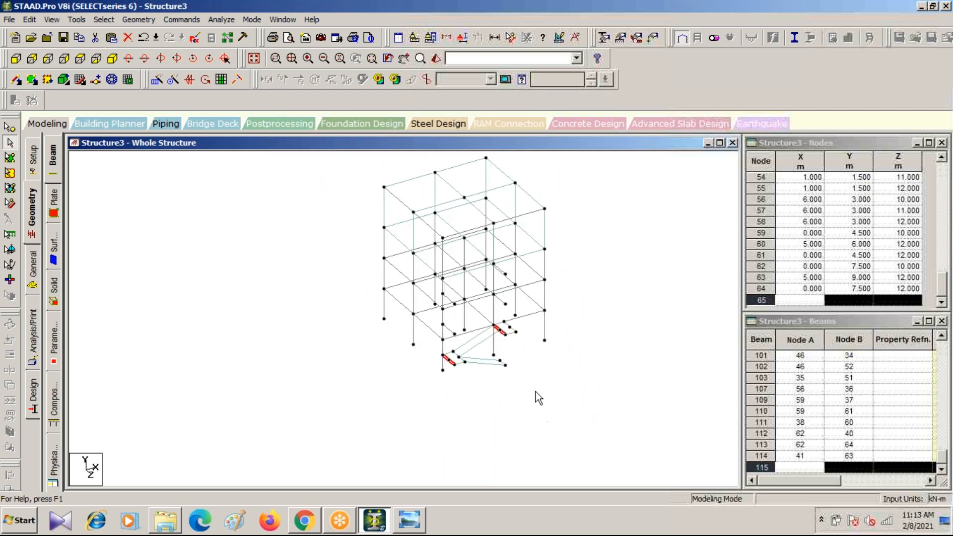
Repeat all ground-storey flight and landing plates upward along Y in 2 steps of 3 m.
click(80, 58)
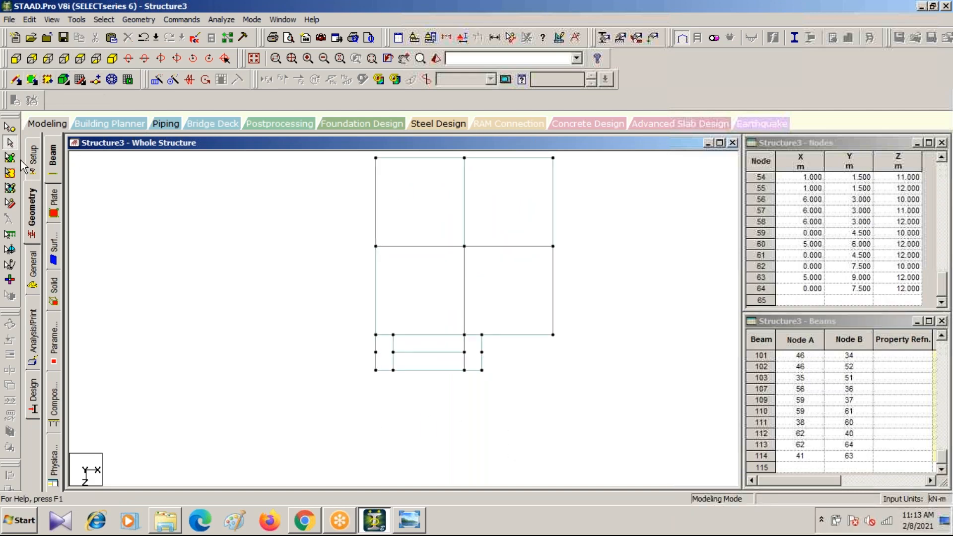
click(12, 159)
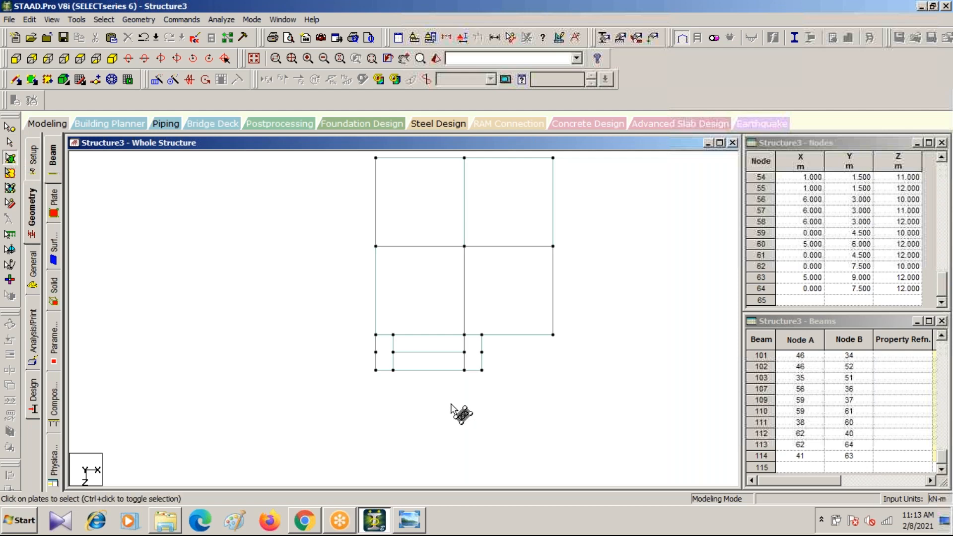
drag(351, 338, 547, 405)
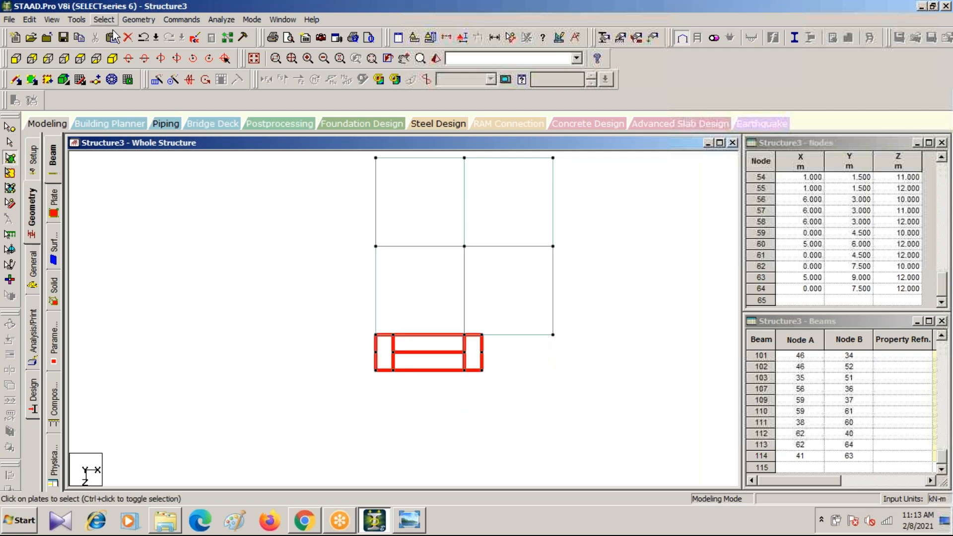
click(157, 80)
click(513, 305)
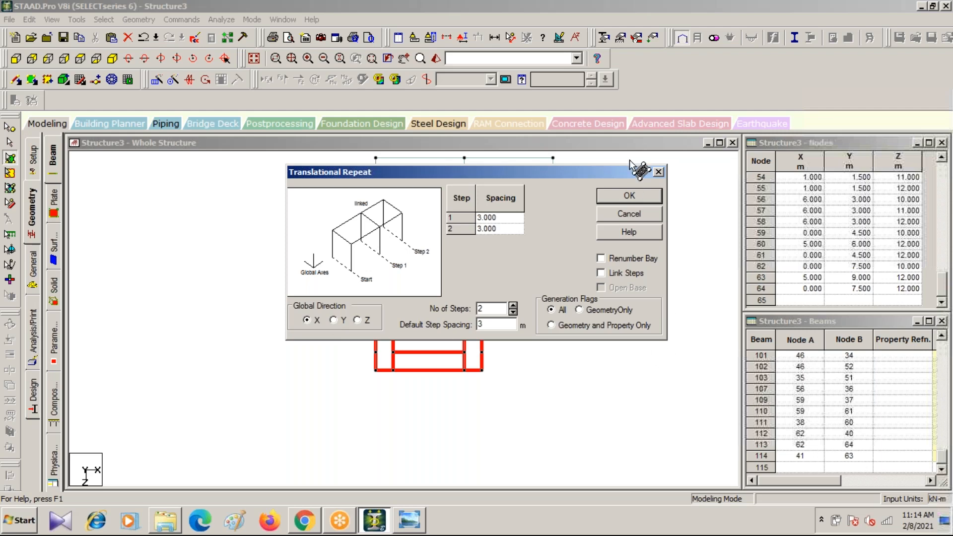
click(628, 195)
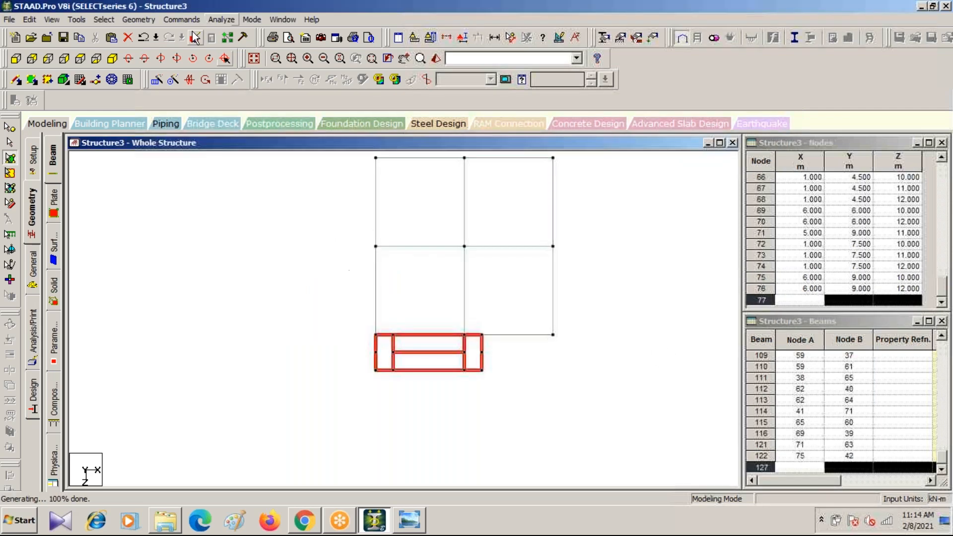
Examine the staircase on all storeys in the isometric view and look at the reference photo of an elevated water tank.
click(118, 59)
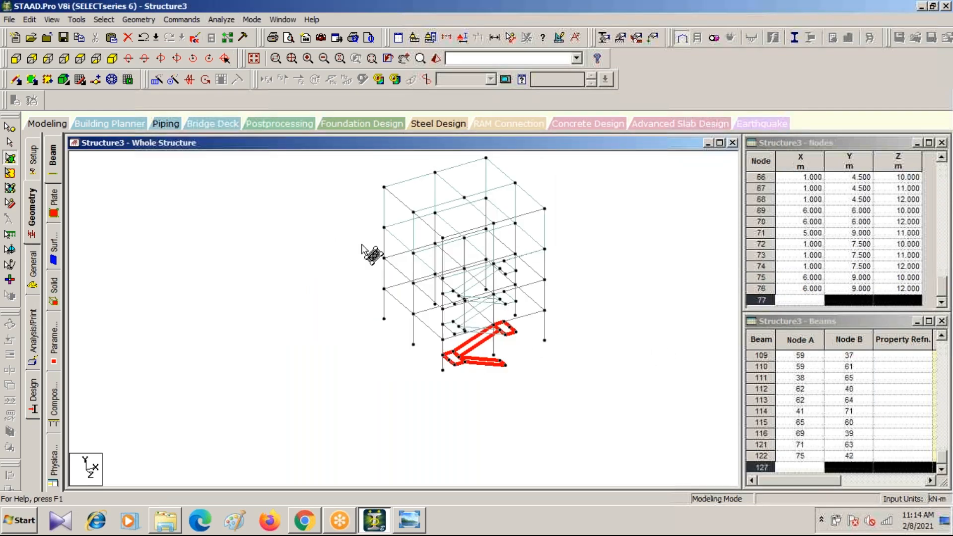
scroll(487, 263, up, 5)
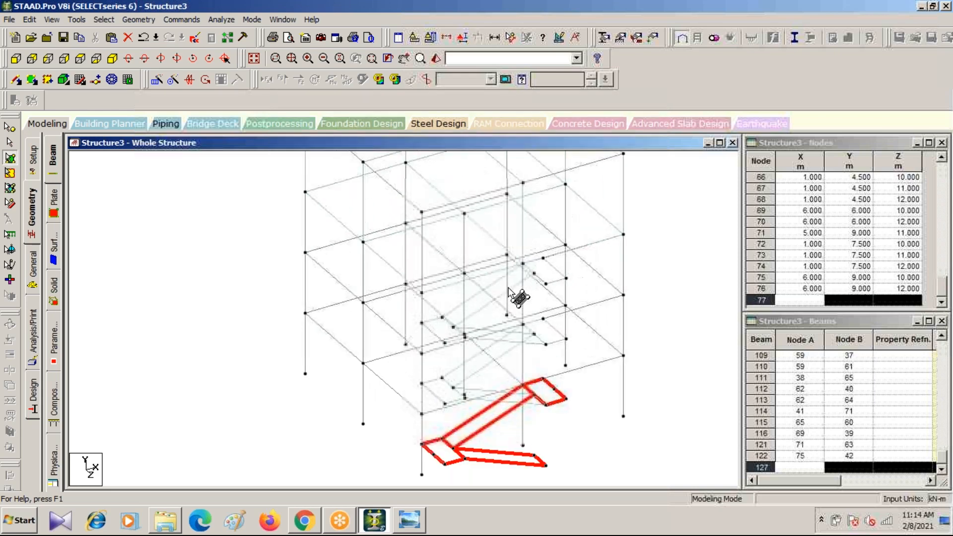
scroll(443, 302, down, 1)
middle_drag(456, 304, 339, 343)
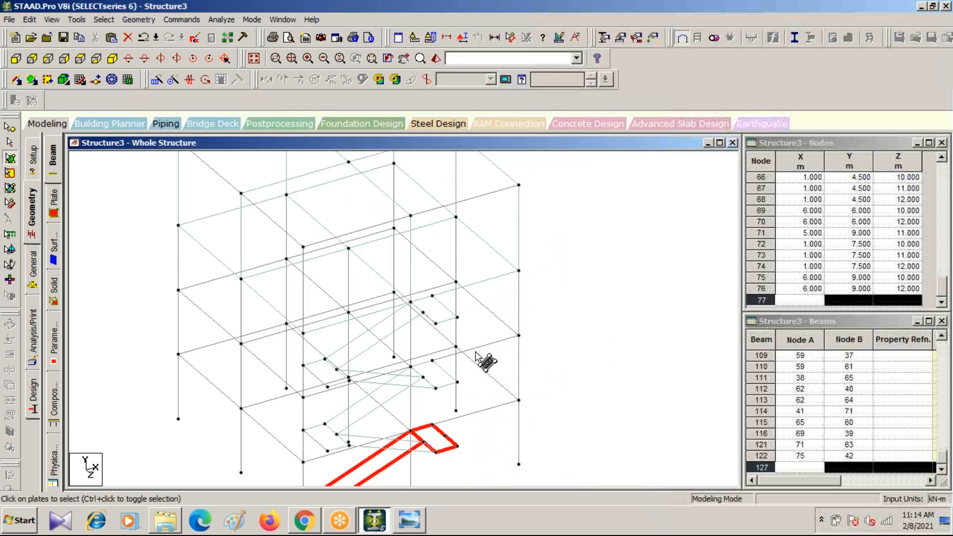
click(414, 522)
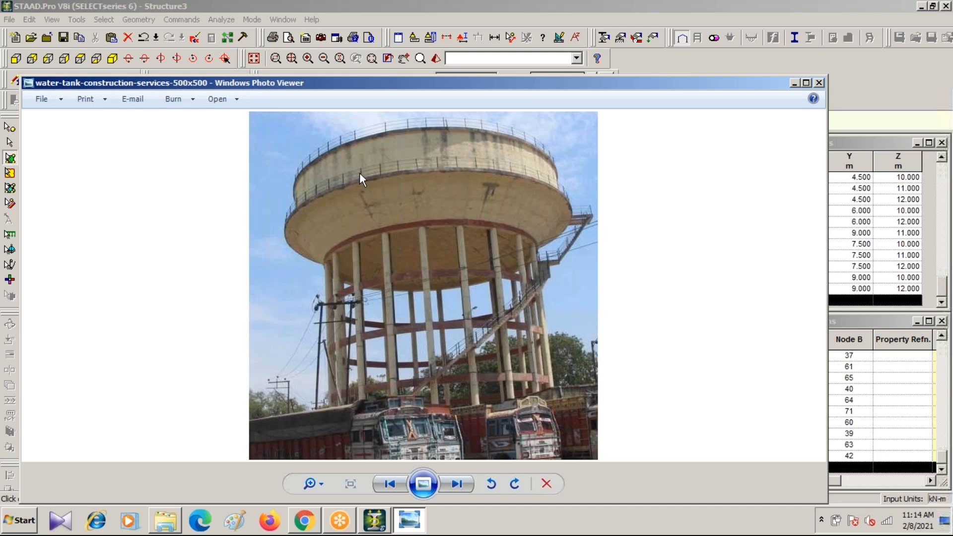
click(819, 83)
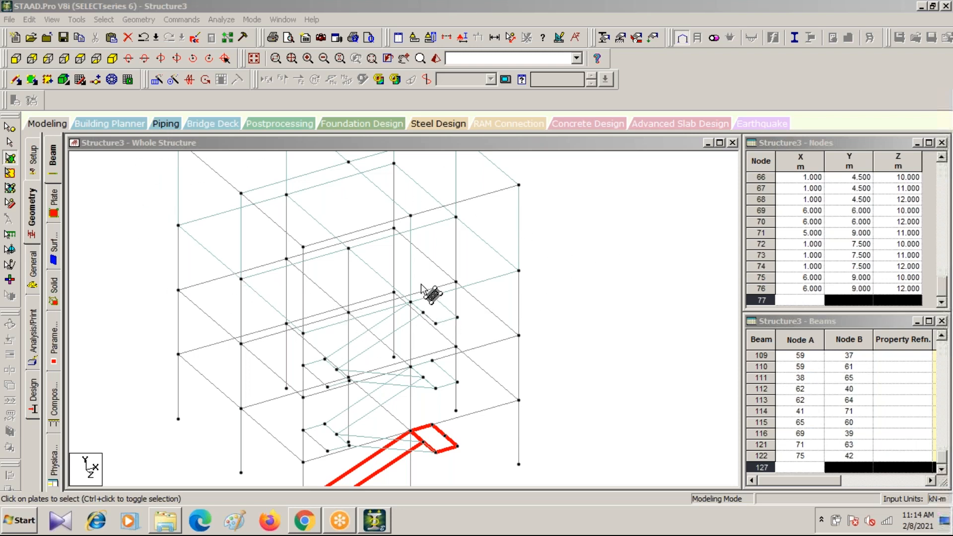
click(608, 375)
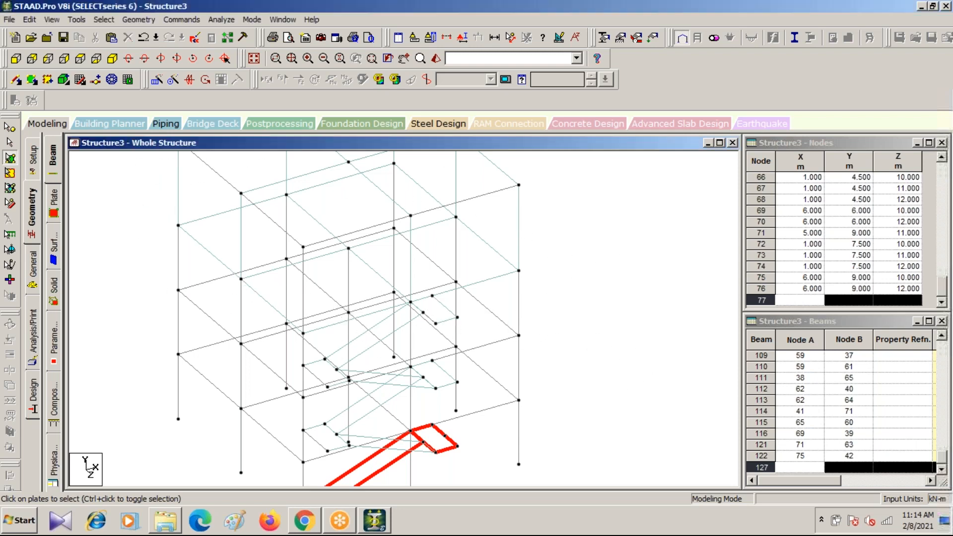
scroll(608, 375, down, 5)
scroll(608, 376, down, 1)
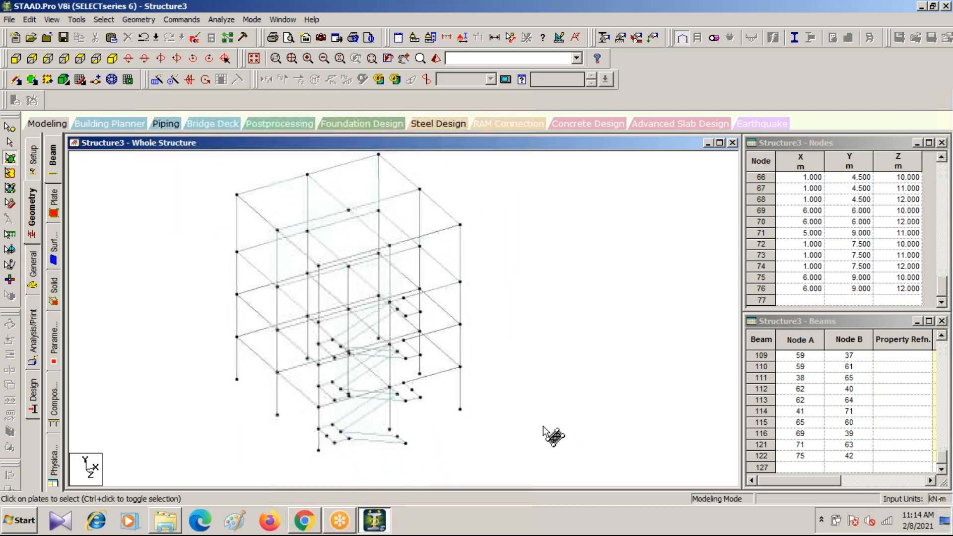
middle_drag(537, 420, 613, 406)
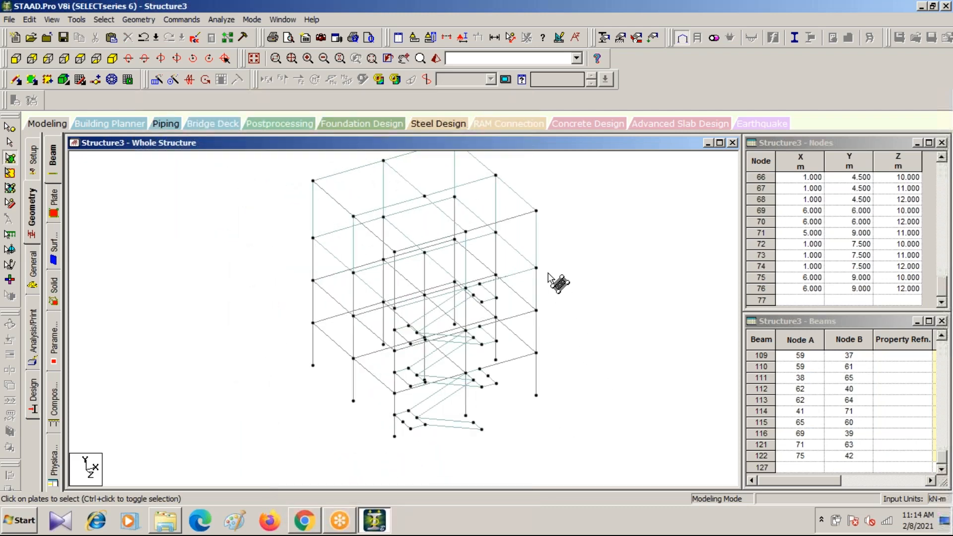
scroll(366, 311, up, 1)
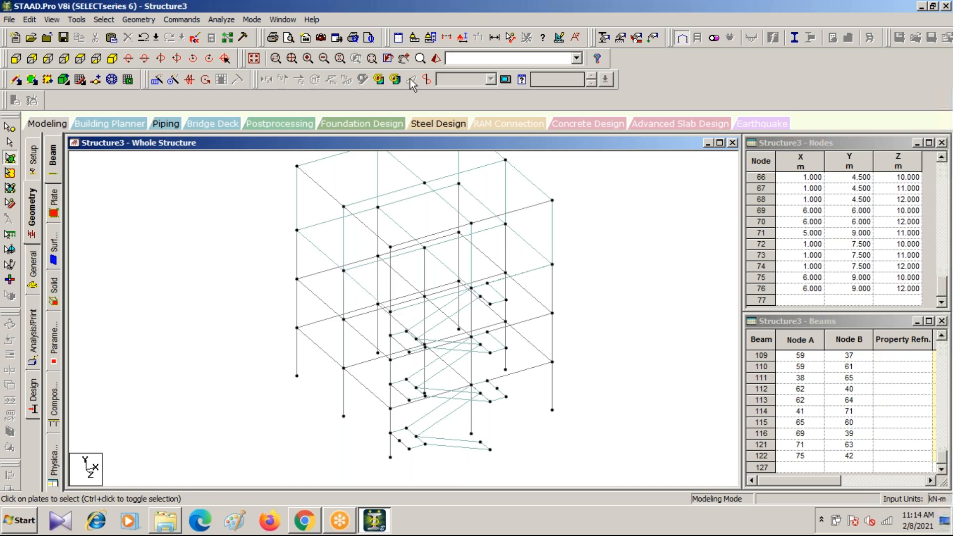
Isolate the floor at Y = 9 m with a rubber-band section and show it in isometric view.
click(16, 59)
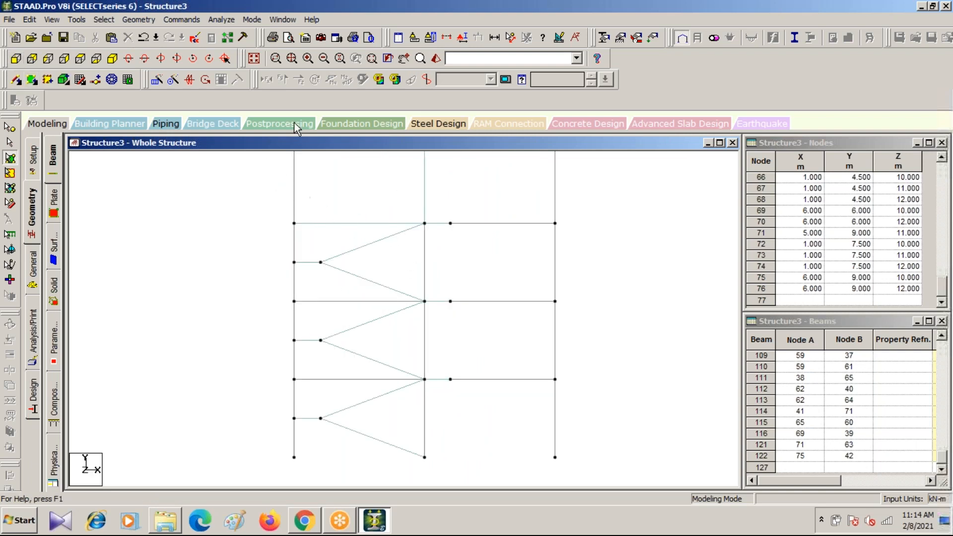
click(494, 38)
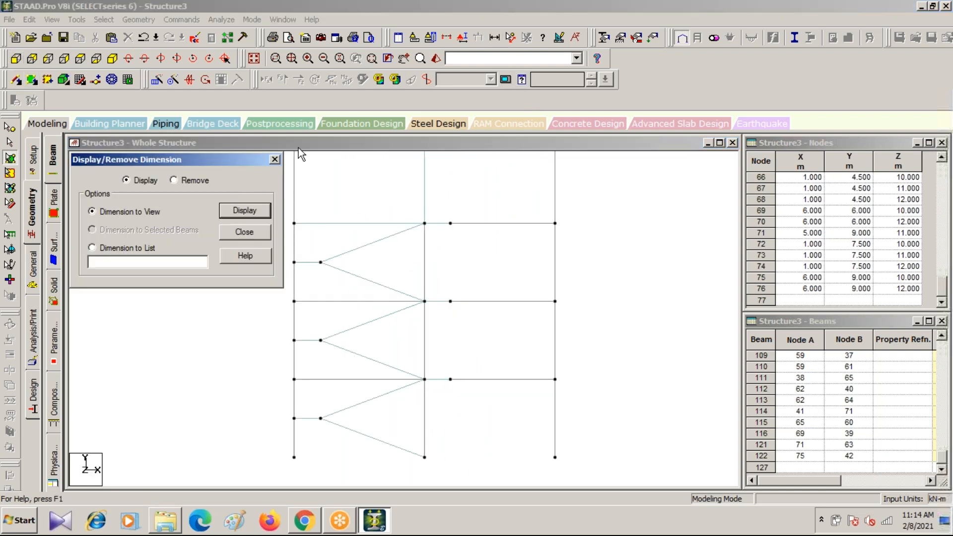
click(276, 160)
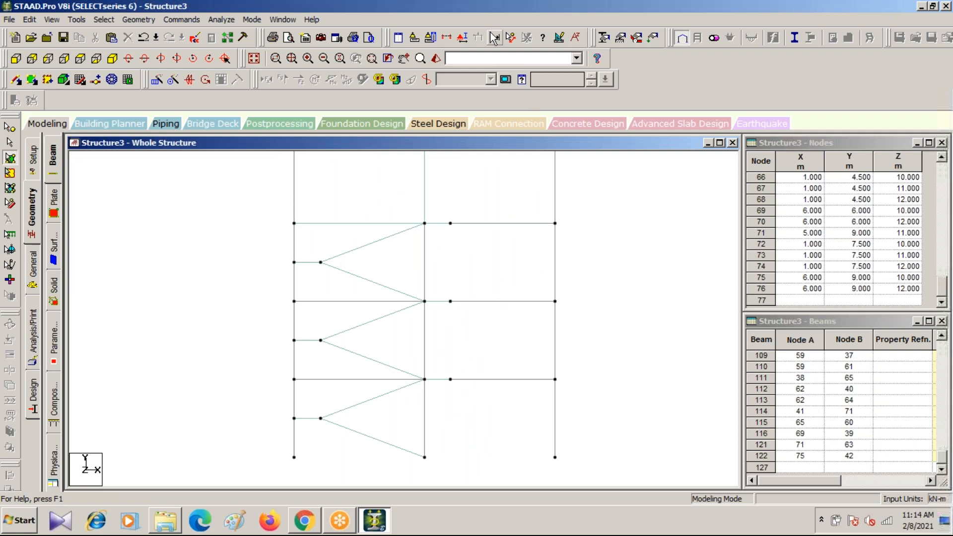
click(446, 37)
click(525, 176)
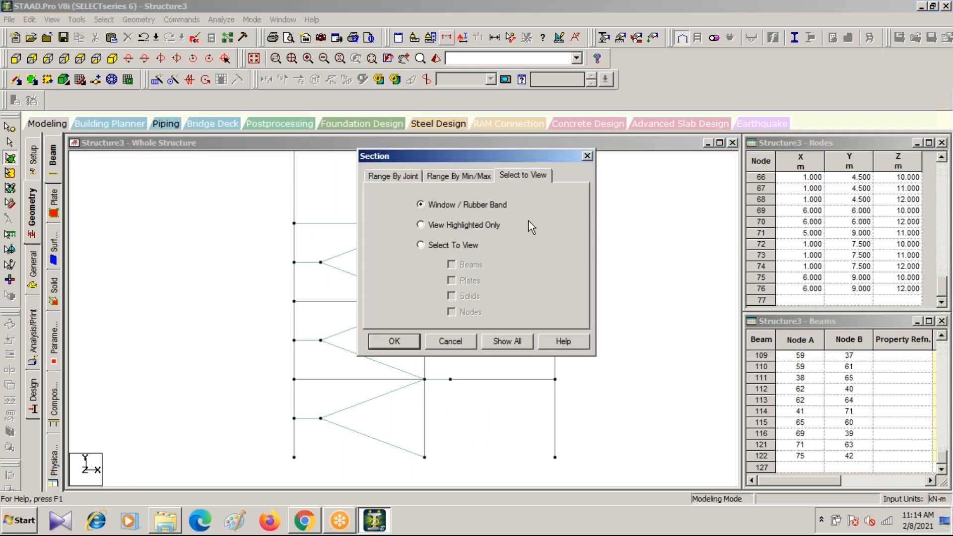
click(395, 342)
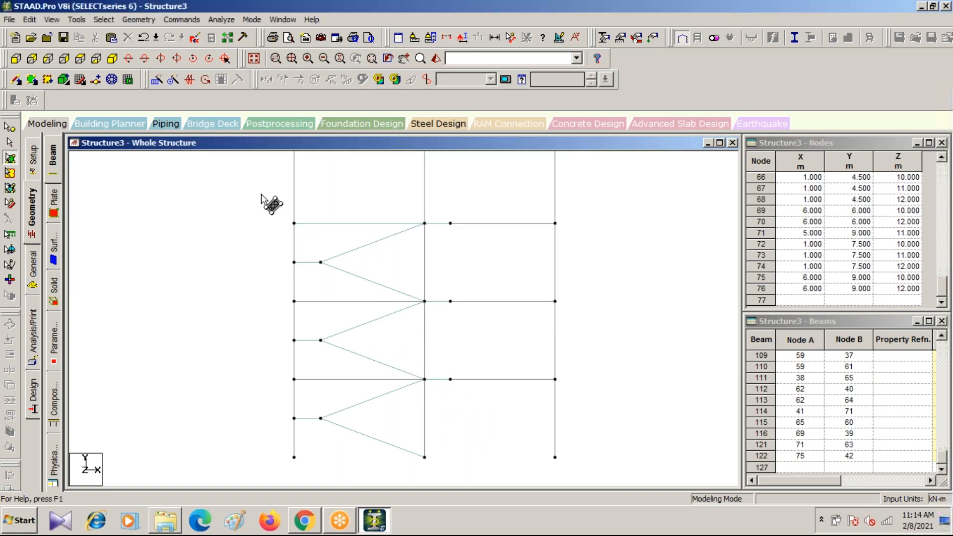
drag(273, 214, 574, 229)
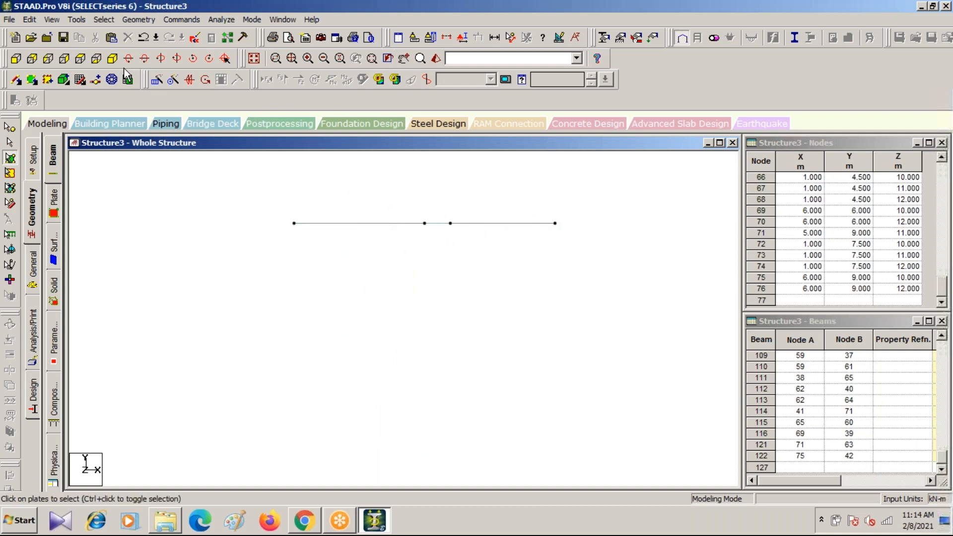
click(111, 62)
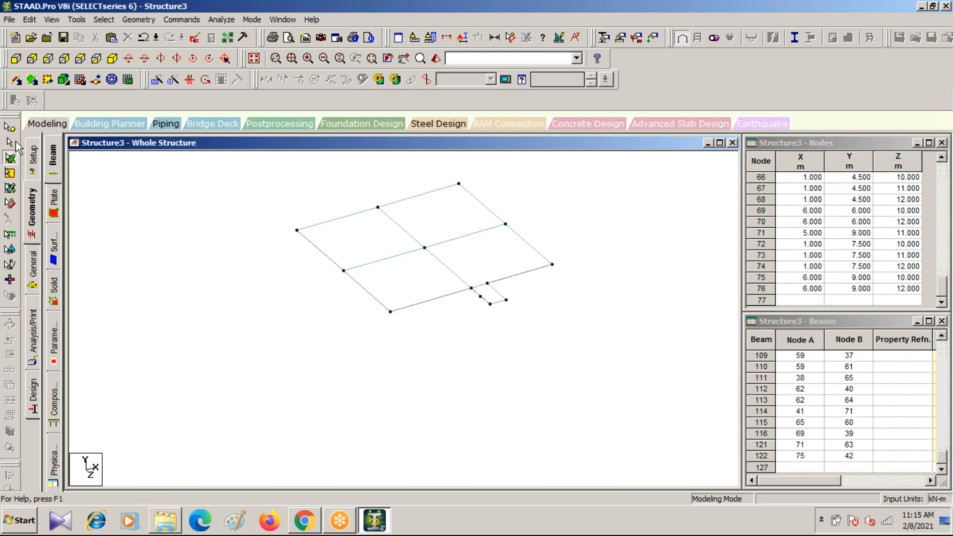
Copy the two corner nodes at X = 0, Y = 9 m, at Z = 0 and 10 m, by -1 m in X.
click(9, 127)
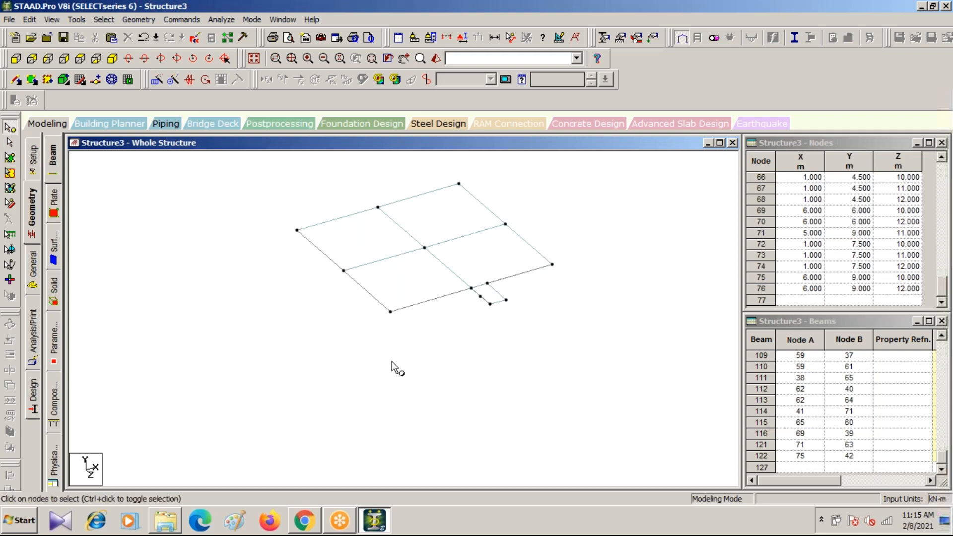
click(390, 314)
ctrl+click(297, 230)
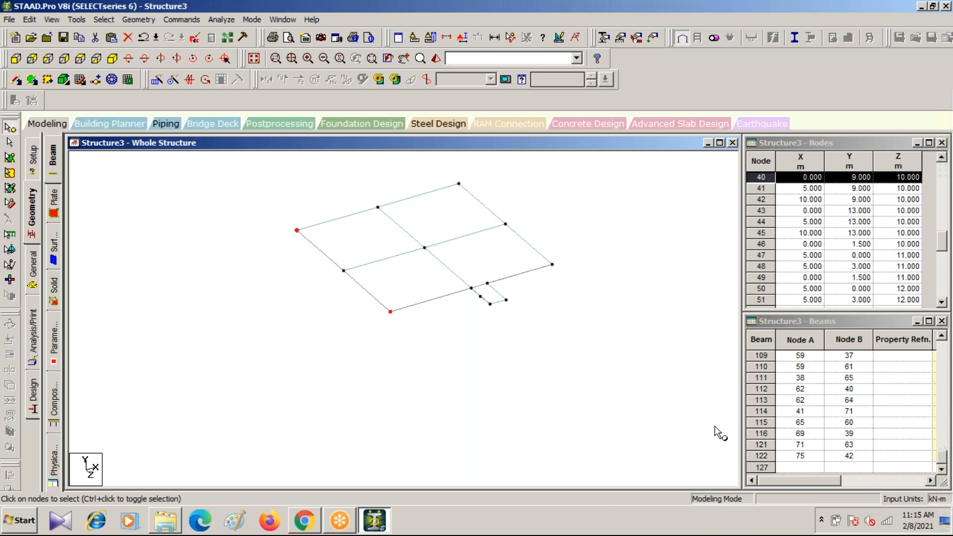
key(ctrl+v)
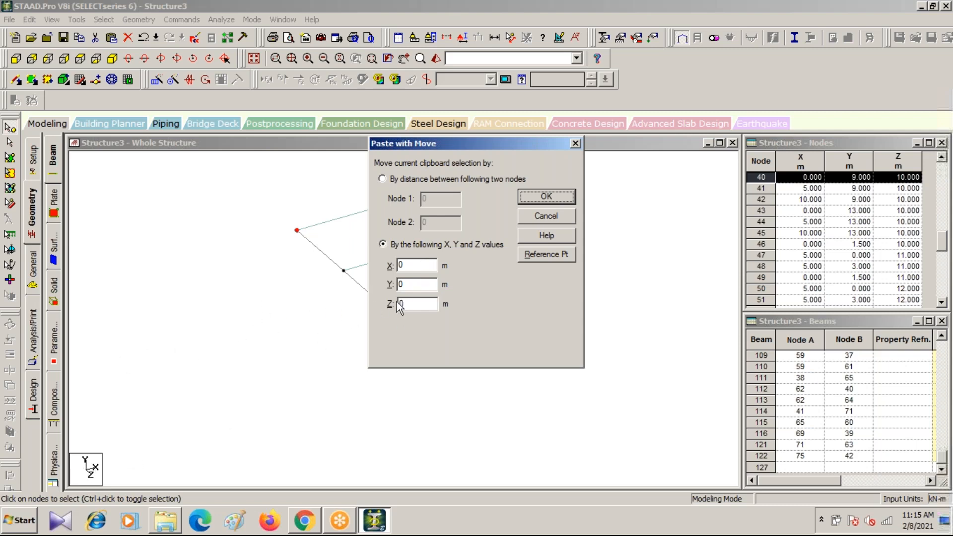
drag(432, 264, 400, 265)
text(-1)
click(544, 197)
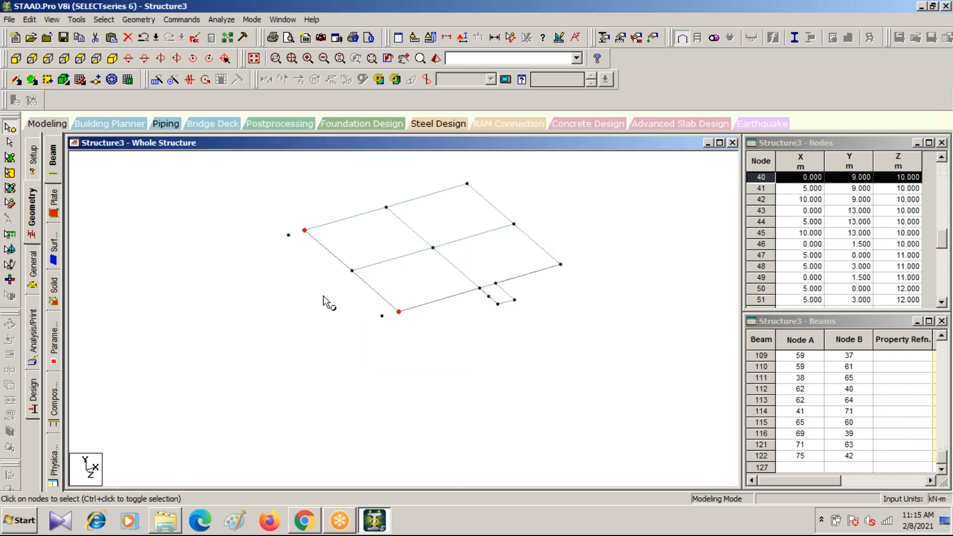
Copy the nodes at X = -1 and X = 10 m on the Z = 0 line of the Y = 9 m floor by -1 m in Z.
click(288, 234)
ctrl+click(467, 184)
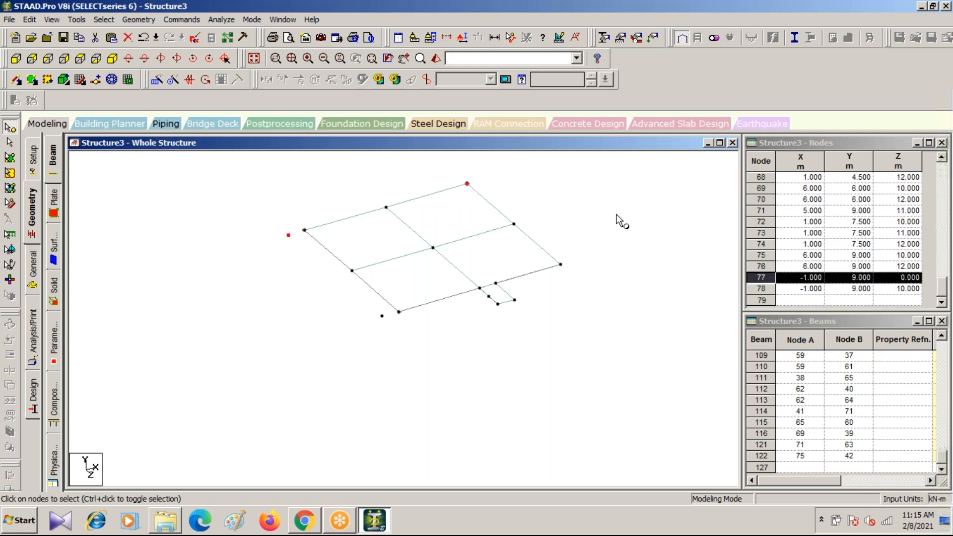
key(ctrl+v)
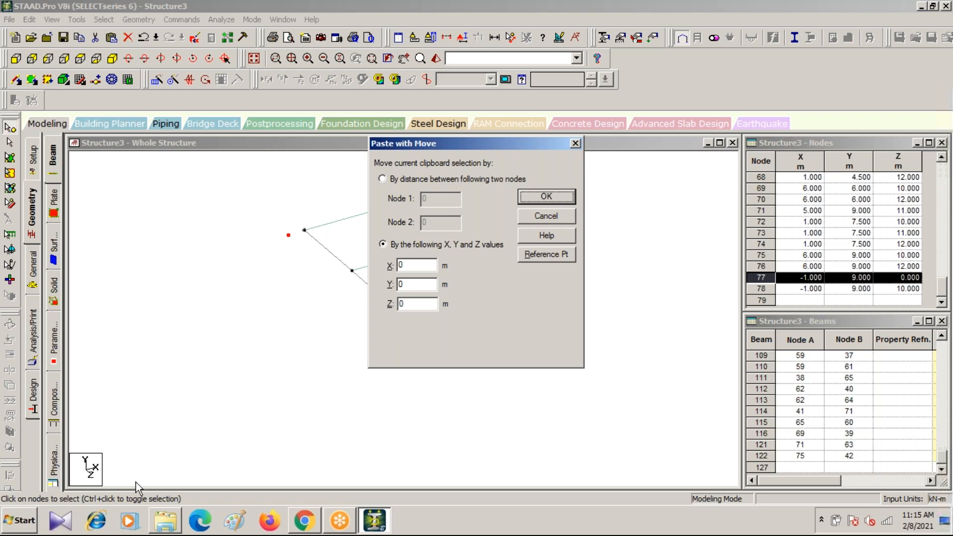
double_click(401, 304)
text(-1)
click(546, 197)
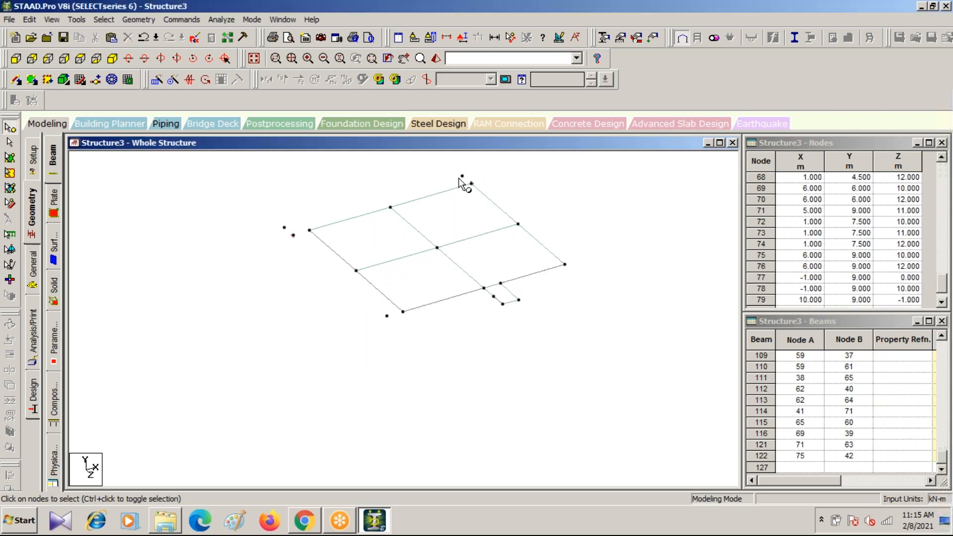
Copy the two nodes at X = 10, Y = 9 m, at Z = -1 and 10 m, by 1 m in X.
click(462, 176)
ctrl+click(565, 265)
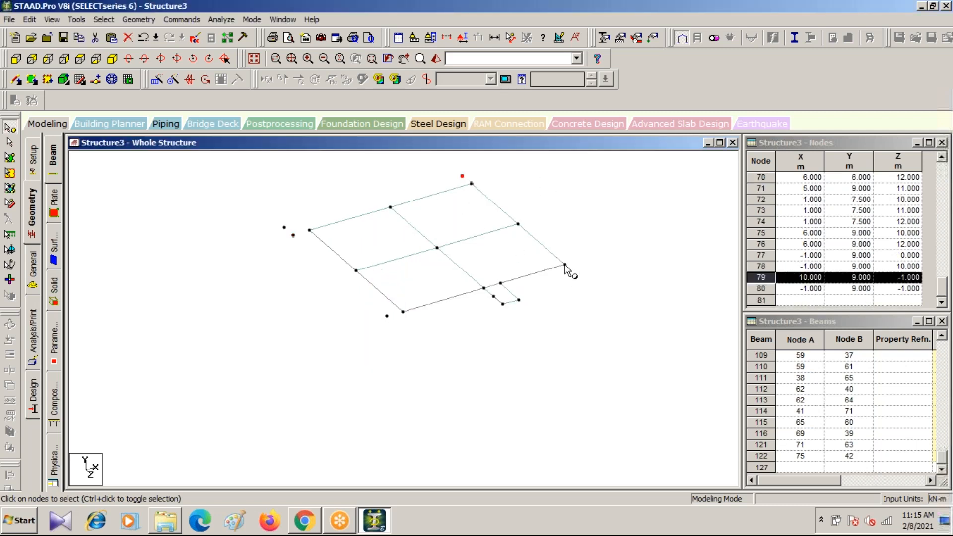
key(ctrl+v)
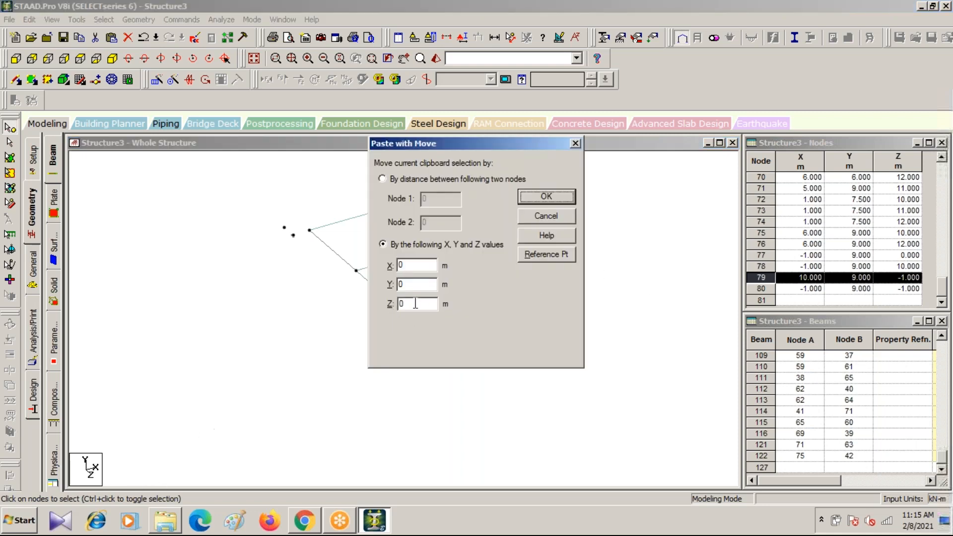
drag(521, 141, 374, 187)
double_click(268, 309)
text(1)
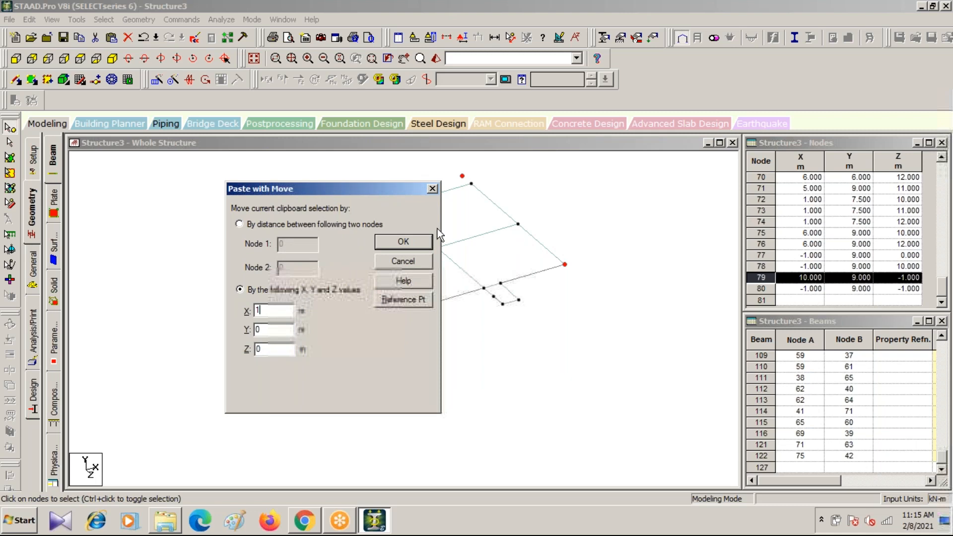
click(400, 242)
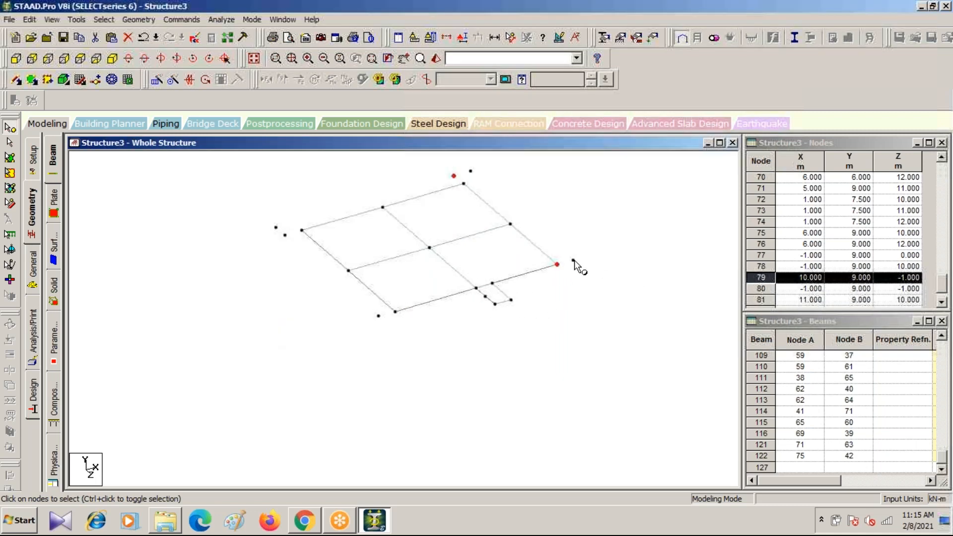
Copy the node at X = 11, Y = 9, Z = 10 m by 2 m in Z and clear the selection.
click(573, 260)
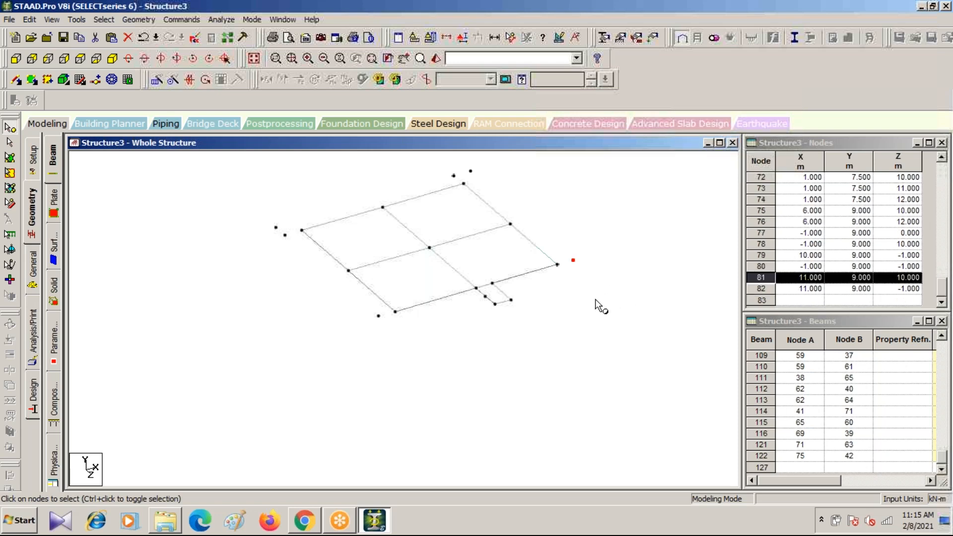
key(ctrl+v)
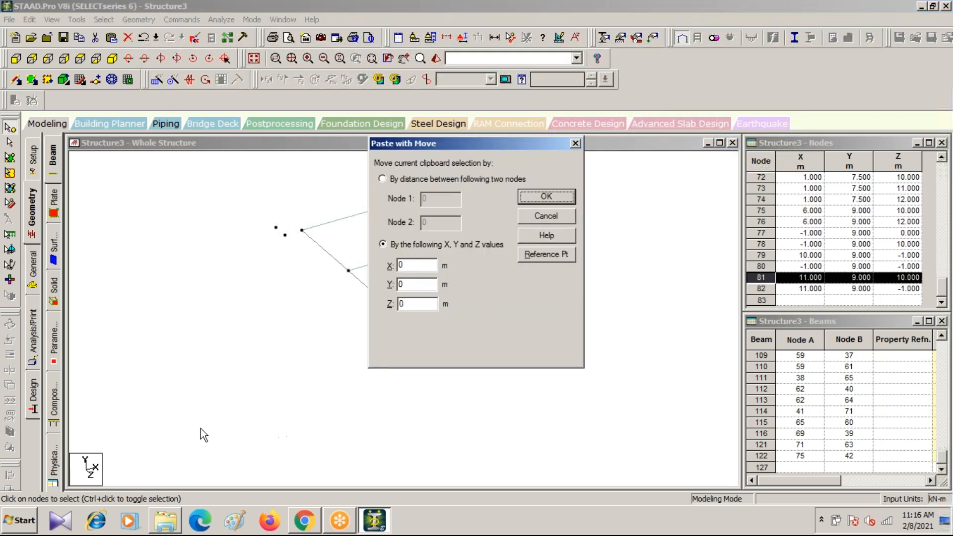
double_click(420, 304)
text(2)
click(547, 196)
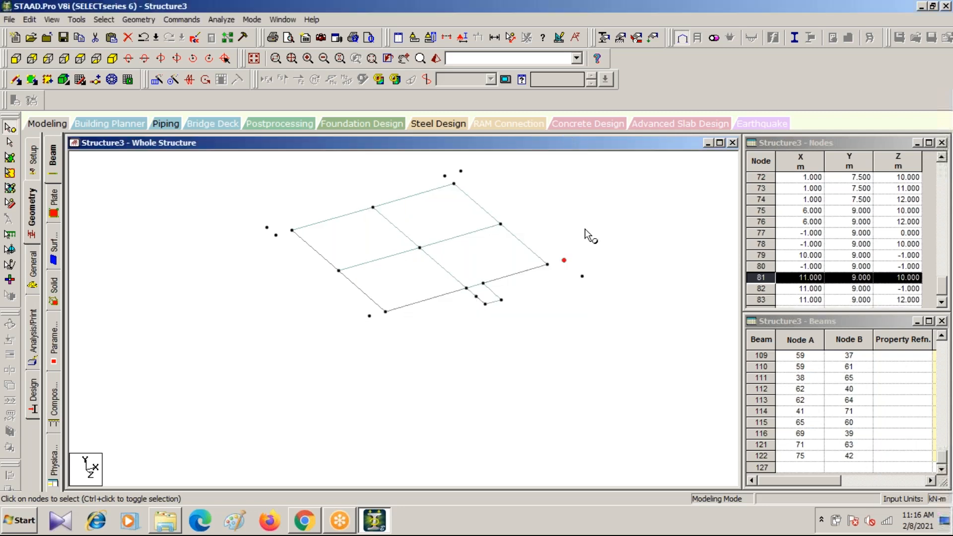
click(684, 326)
Add a four-noded plate for the projection between X = -1 and 0 m, from Z = 0 to 10 m.
scroll(552, 300, down, 1)
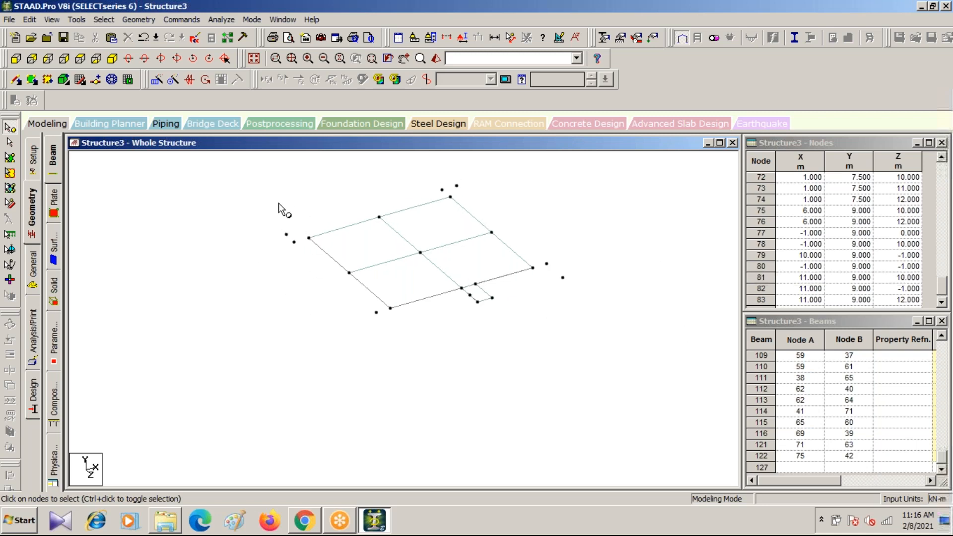
click(32, 81)
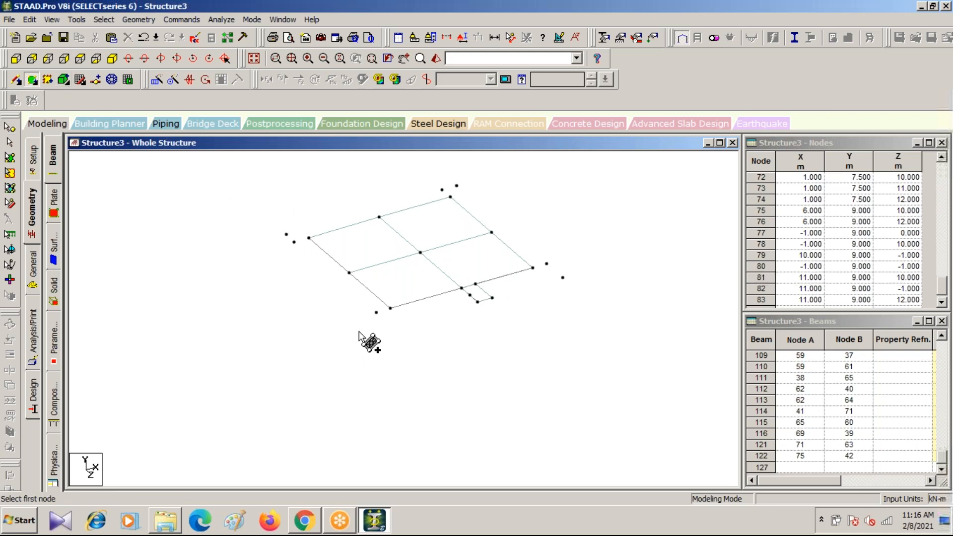
click(377, 312)
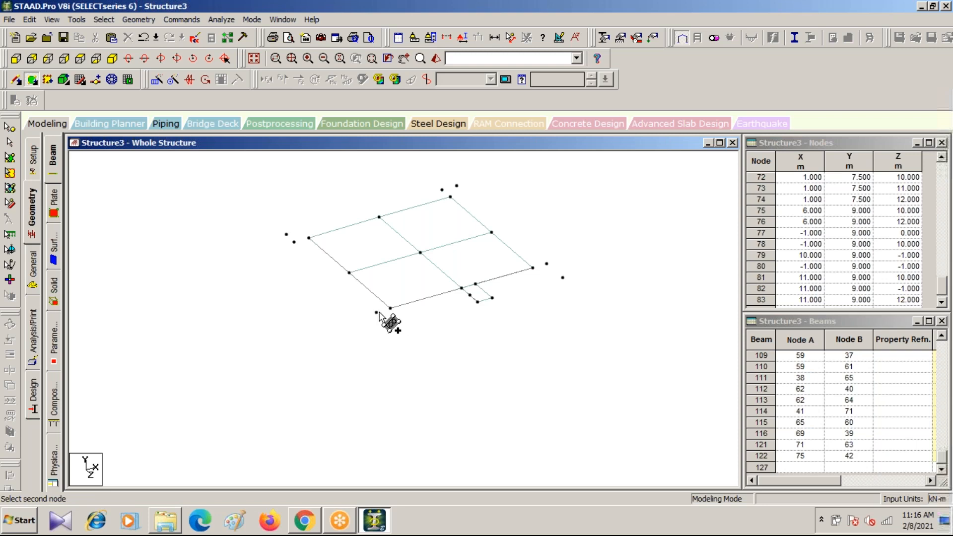
click(390, 309)
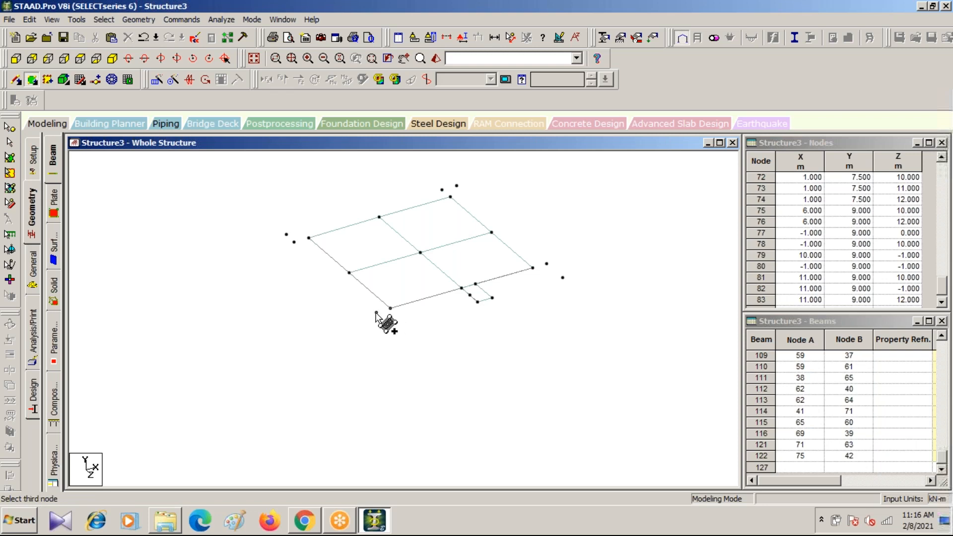
click(293, 241)
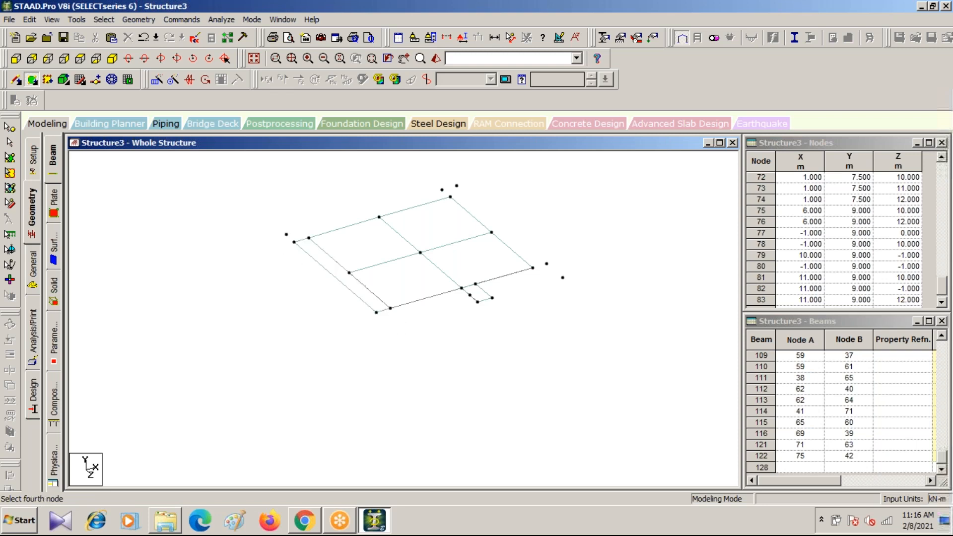
Add four-noded plates for the projections between Z = -1 and 0 m and between X = 10 and 11 m.
click(286, 235)
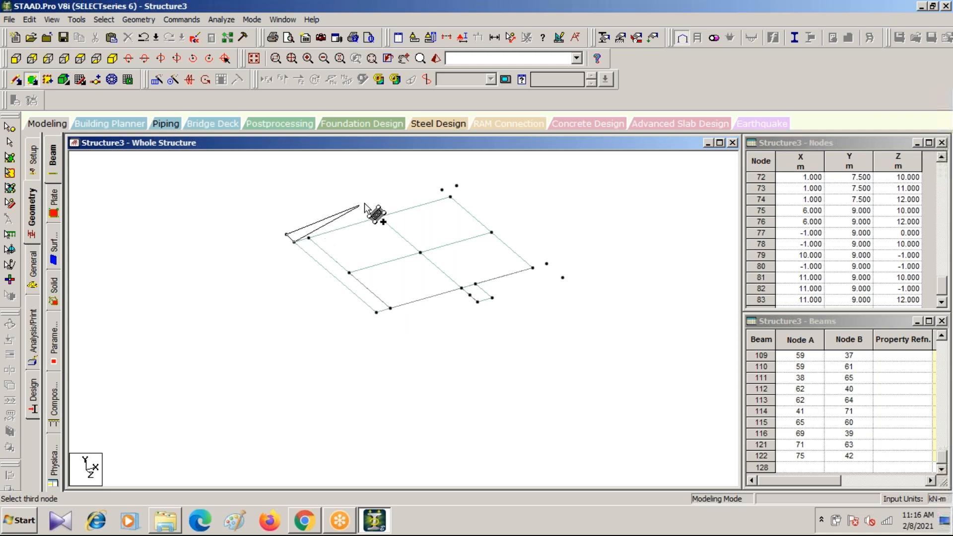
click(442, 190)
click(451, 197)
click(450, 196)
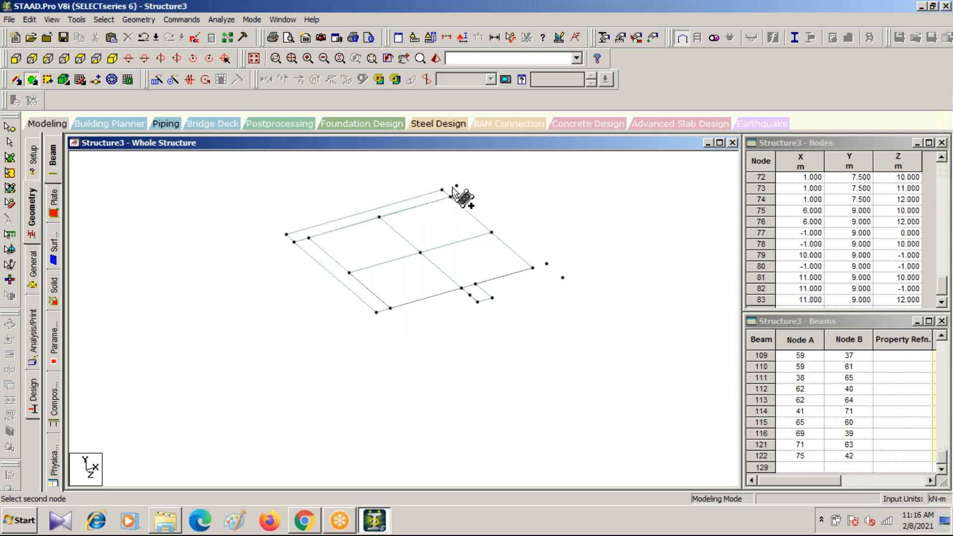
click(547, 264)
click(533, 268)
Add a four-noded plate beside the stair landing, from X = 6 to 11 m and Z = 10 to 12 m.
click(492, 298)
click(562, 277)
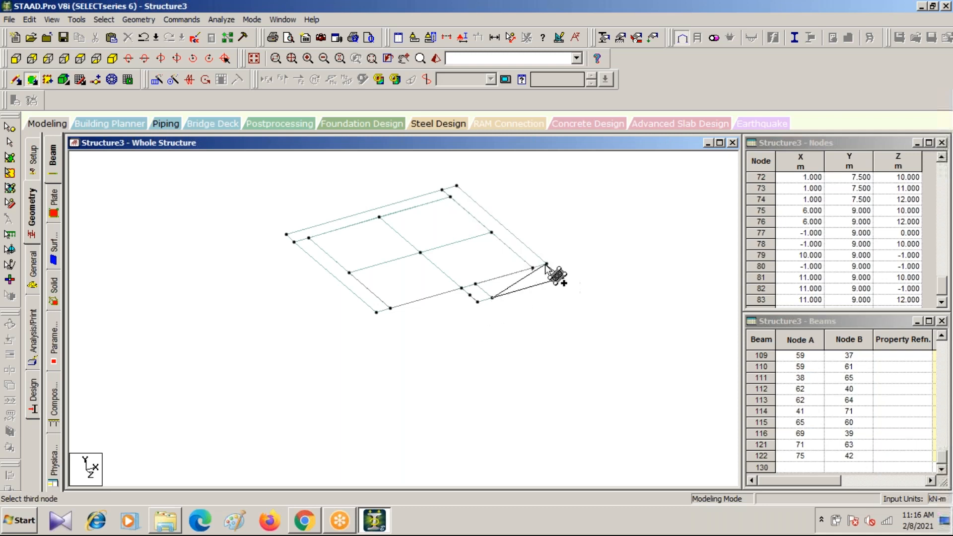
click(546, 263)
click(475, 284)
Examine the projection plates around the floor, show the whole structure and inspect it from several sides in the rendered view.
scroll(366, 313, down, 2)
scroll(426, 304, up, 4)
scroll(462, 332, up, 5)
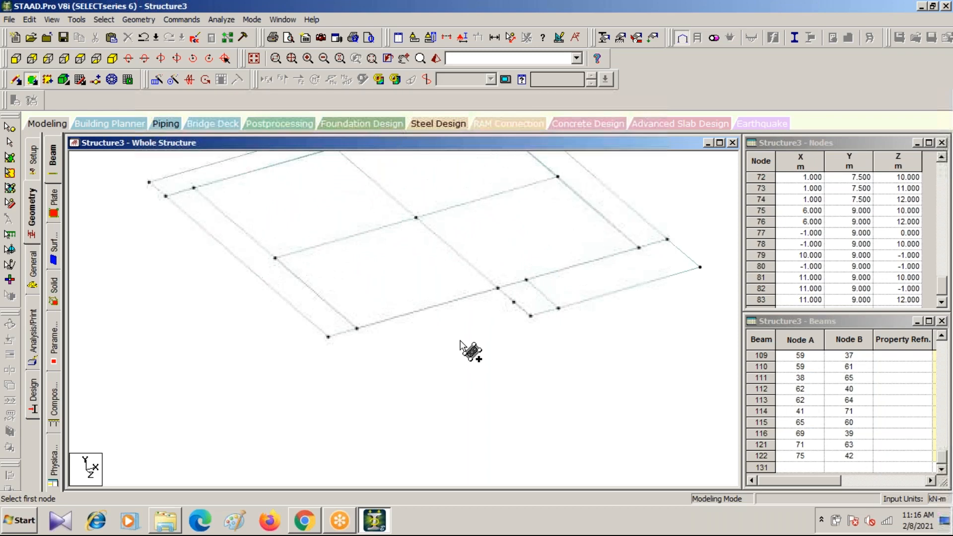
middle_drag(461, 343, 445, 431)
scroll(445, 431, down, 4)
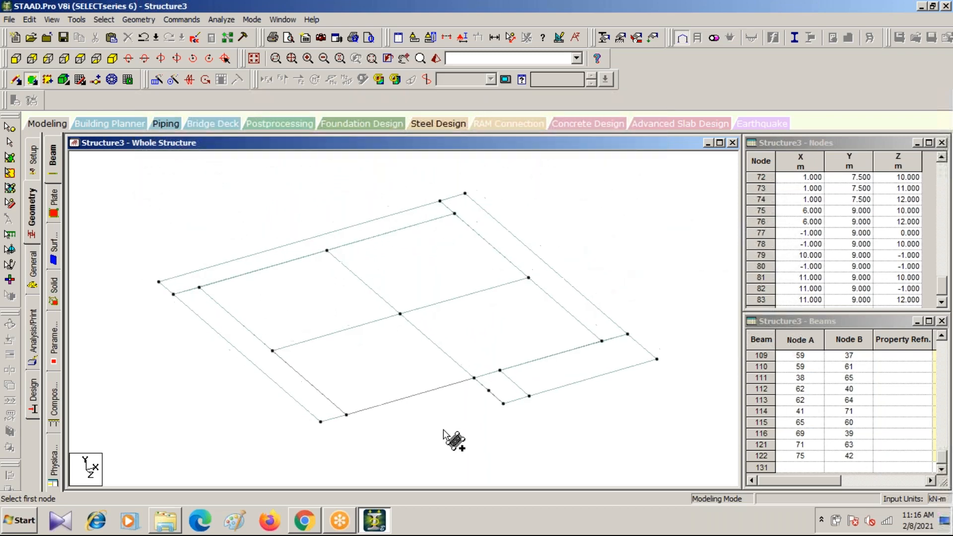
scroll(444, 431, up, 3)
scroll(548, 423, down, 2)
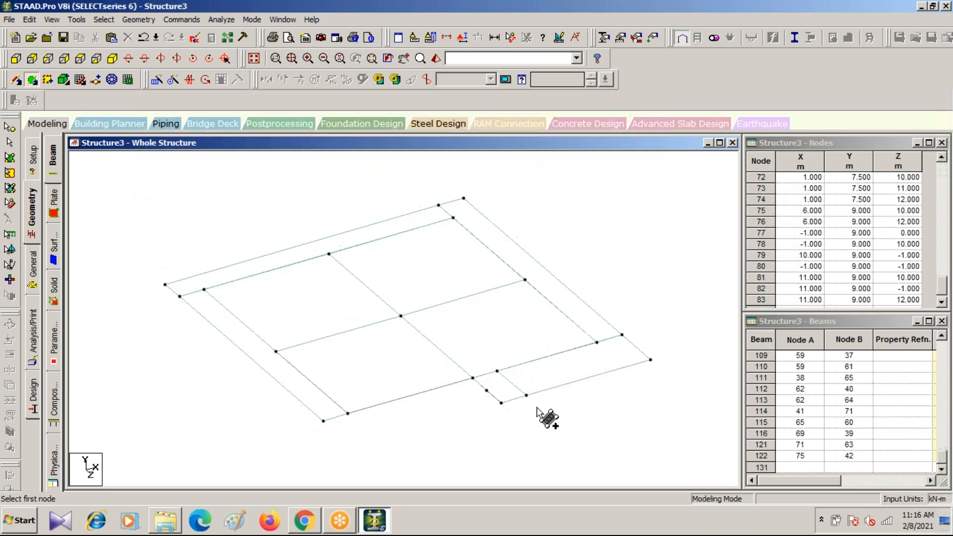
click(257, 63)
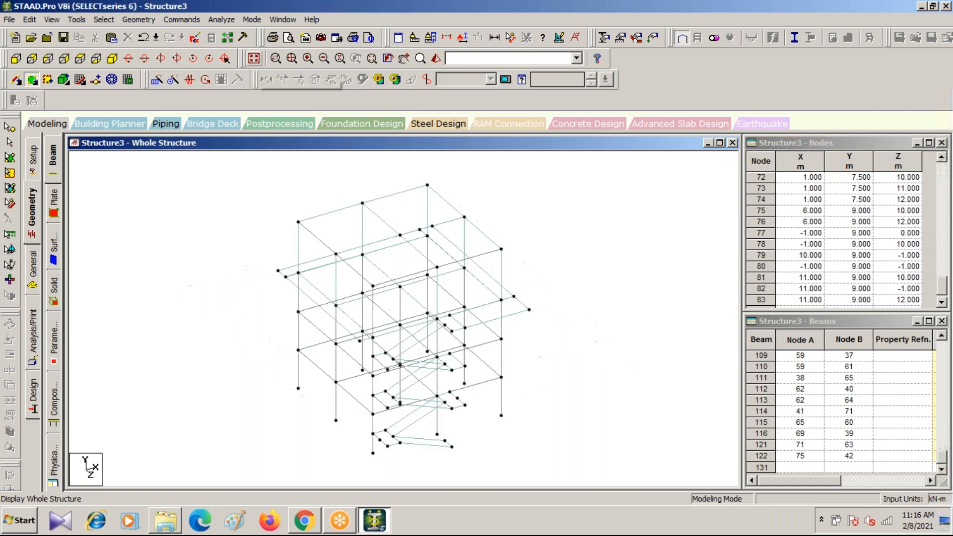
click(433, 60)
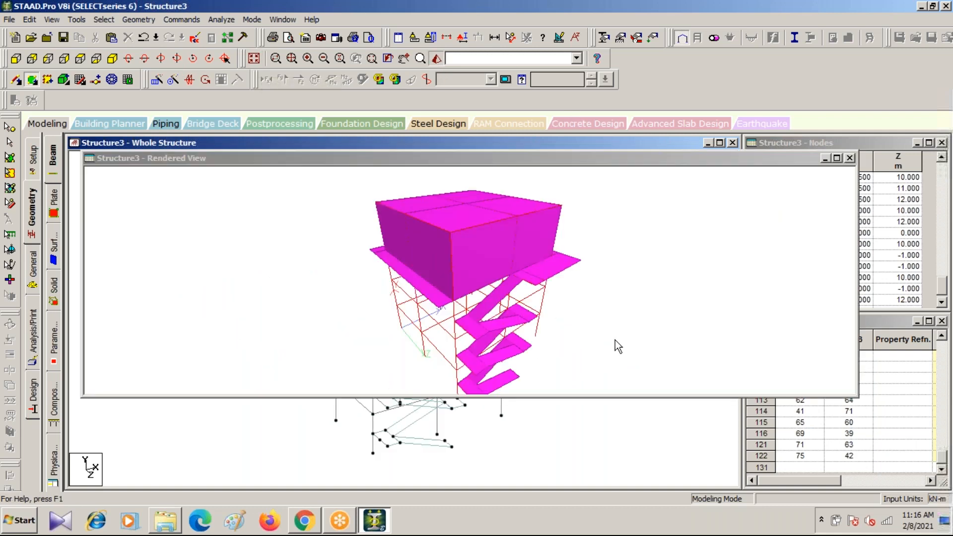
drag(615, 341, 673, 253)
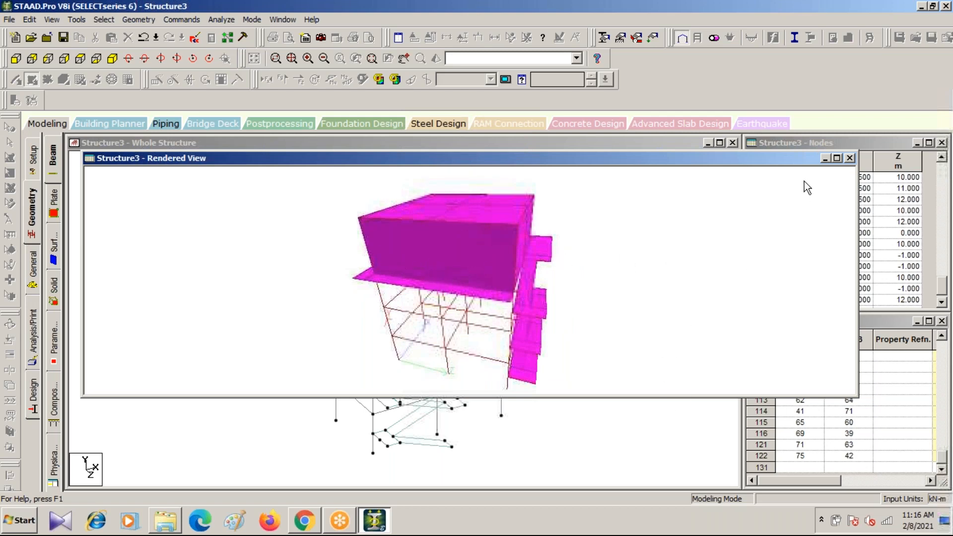
click(849, 157)
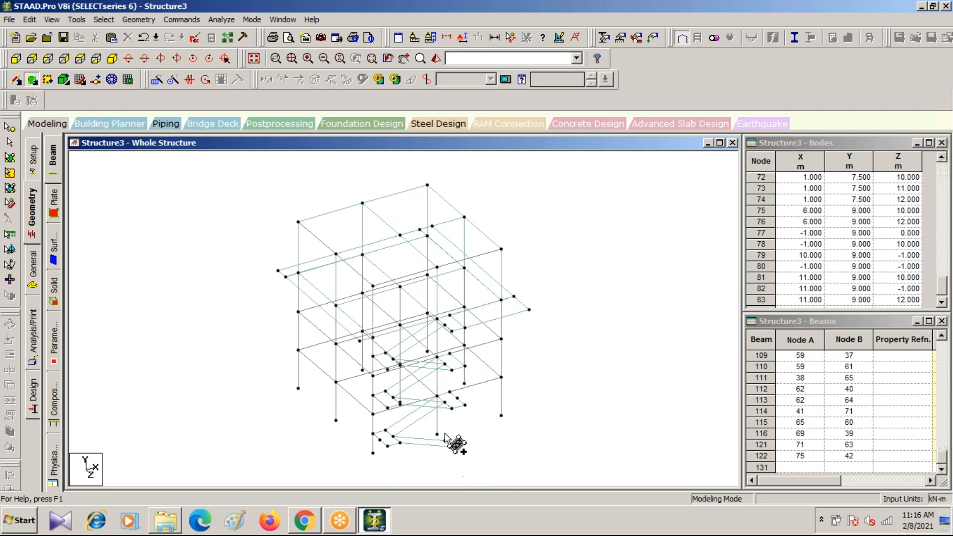
Define a rectangular concrete section with YD 0.4 m and ZD 0.3 m.
click(34, 268)
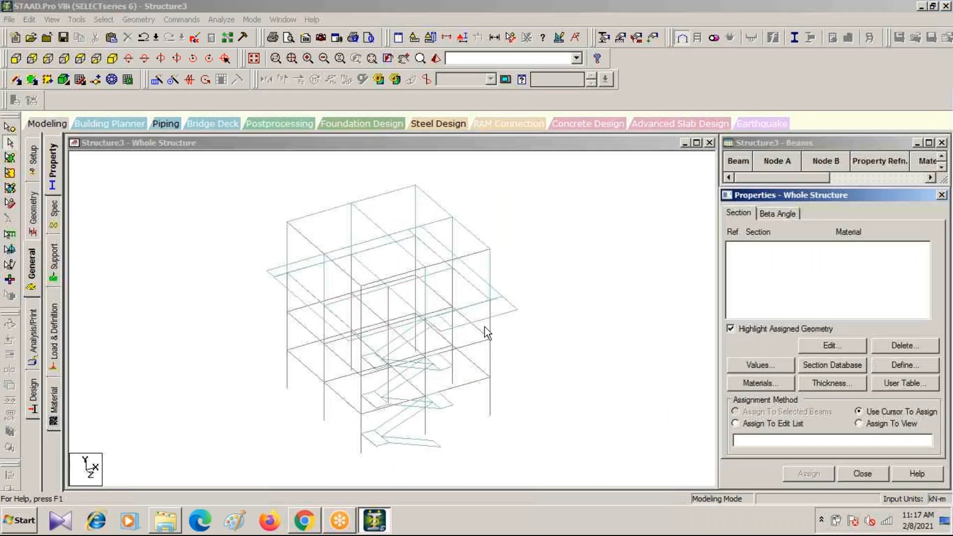
click(895, 363)
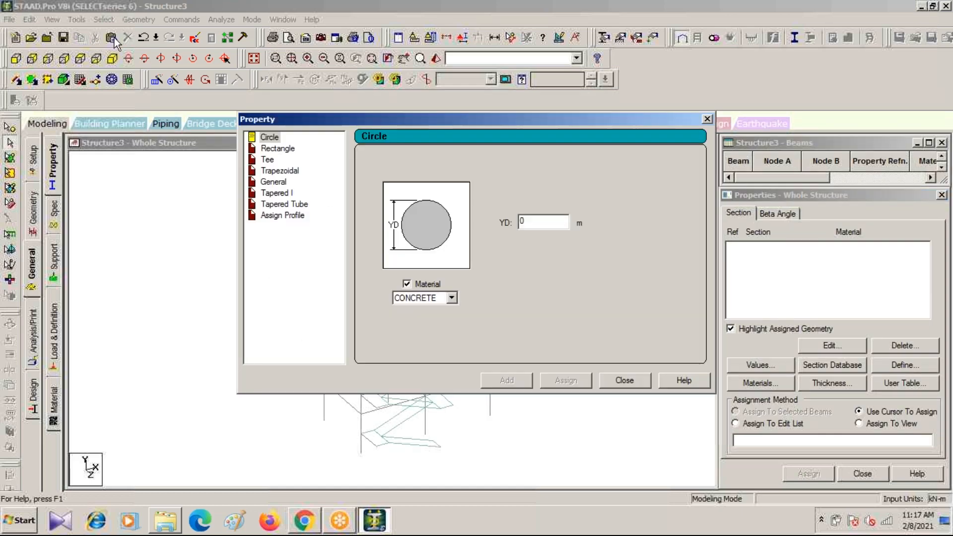
click(278, 149)
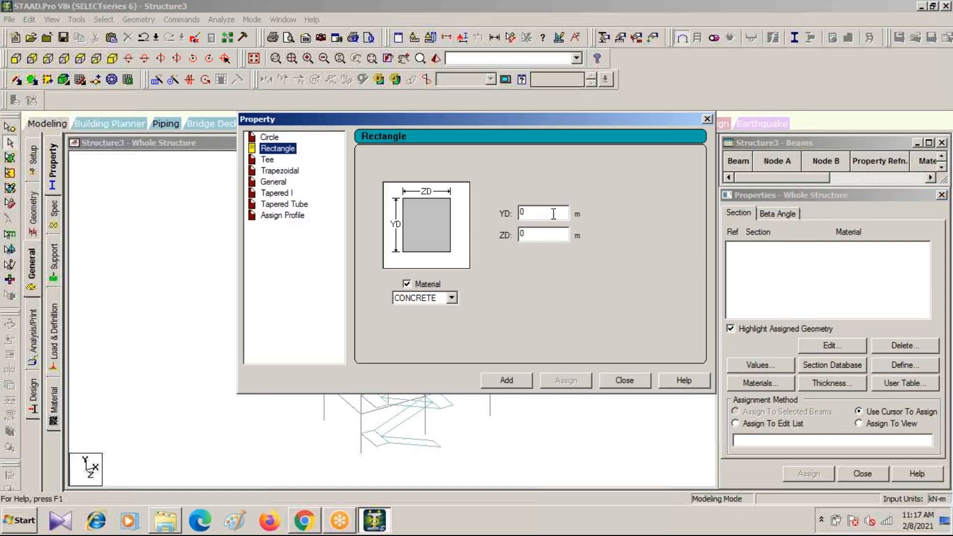
key(Tab)
text(.4)
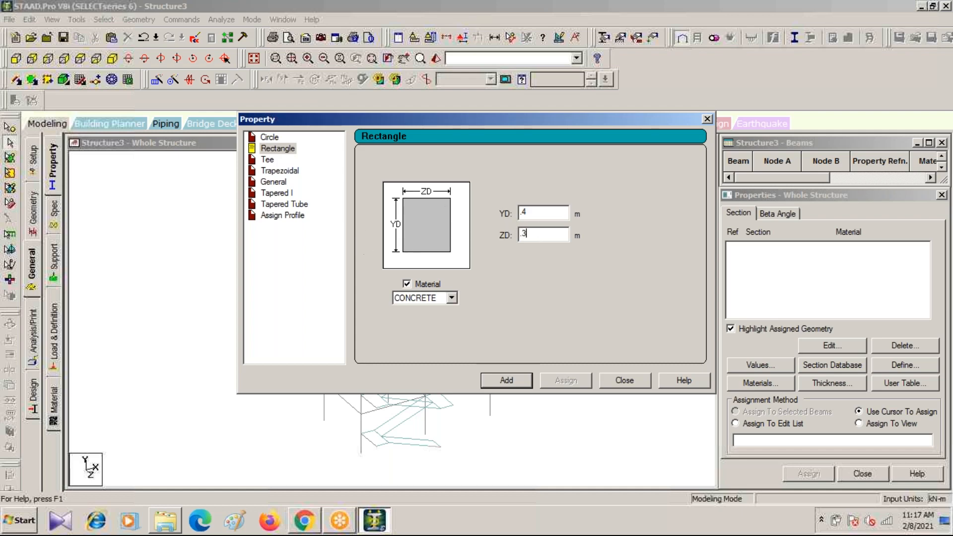
click(509, 382)
Define a second rectangular concrete section with YD 0.3 m and ZD 0.3 m.
drag(543, 204, 438, 202)
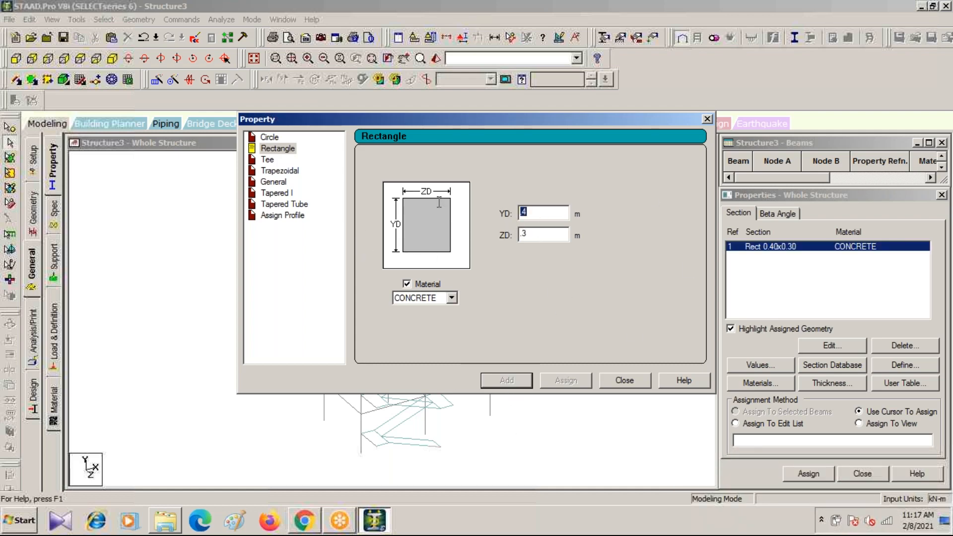
click(507, 380)
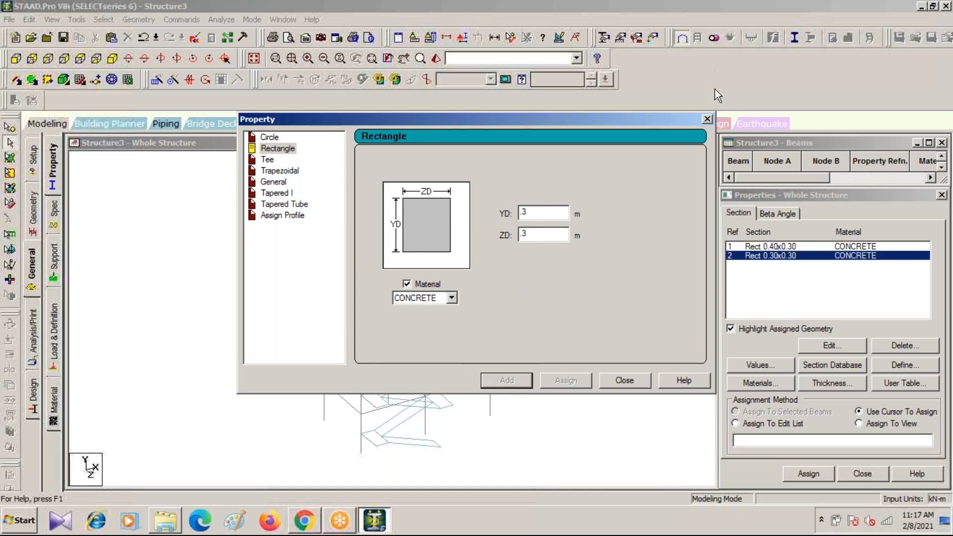
click(707, 120)
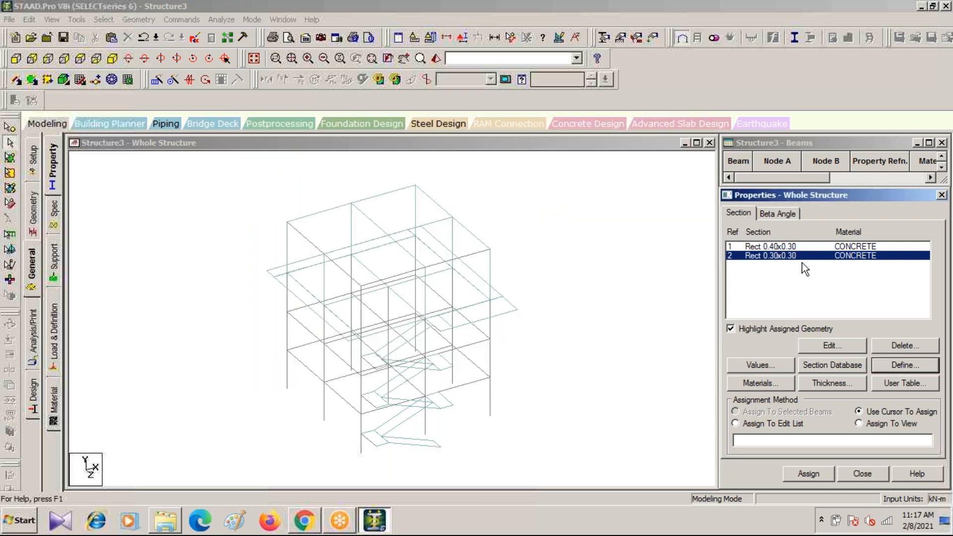
Define a concrete plate element thickness of 0.2 m at all four nodes.
click(828, 383)
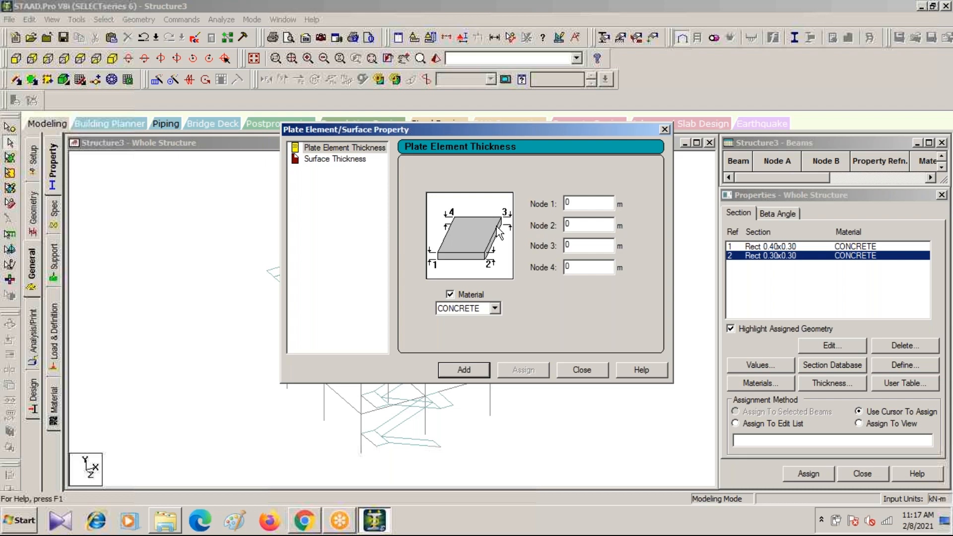
double_click(566, 205)
text(.2)
click(464, 370)
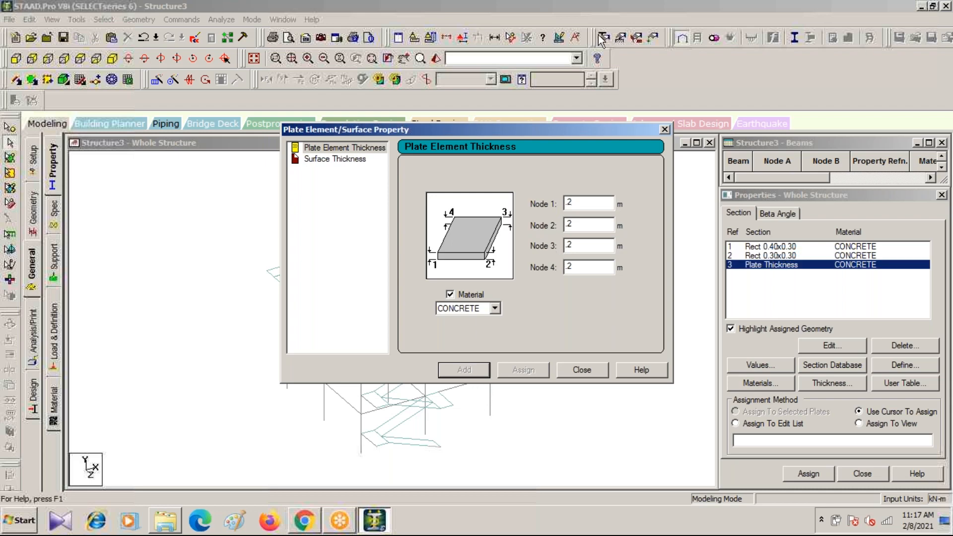
click(665, 129)
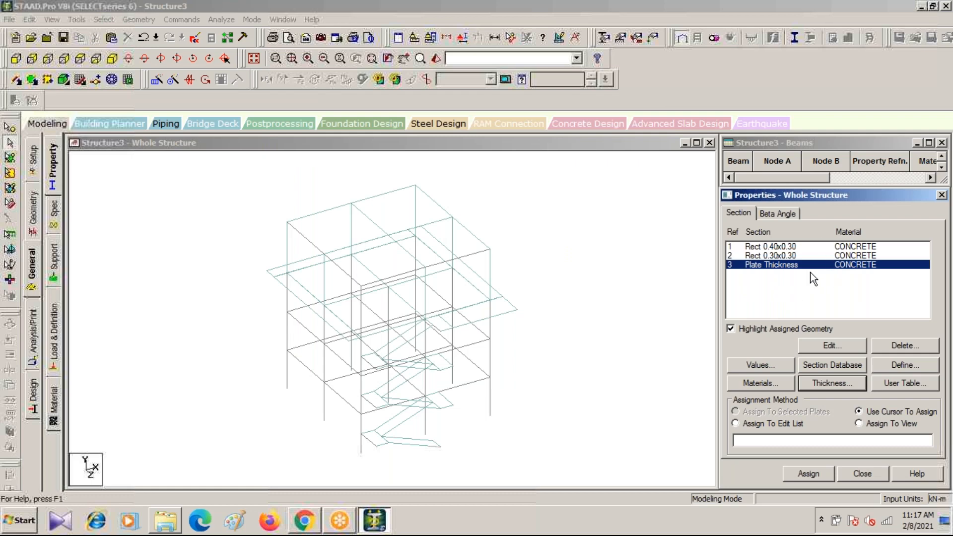
Assign the plate thickness property to all plates of the tank, projections and staircase.
click(9, 159)
drag(213, 179, 617, 458)
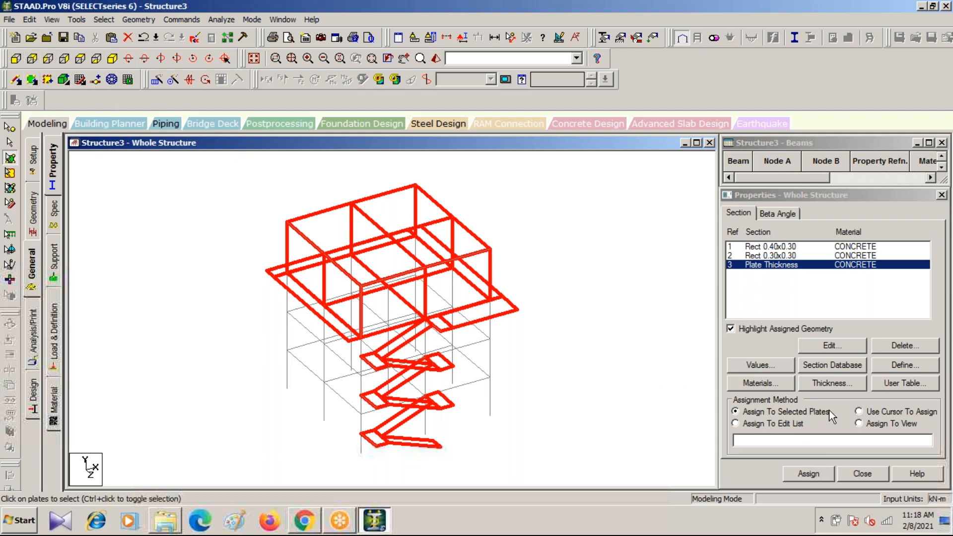
click(809, 474)
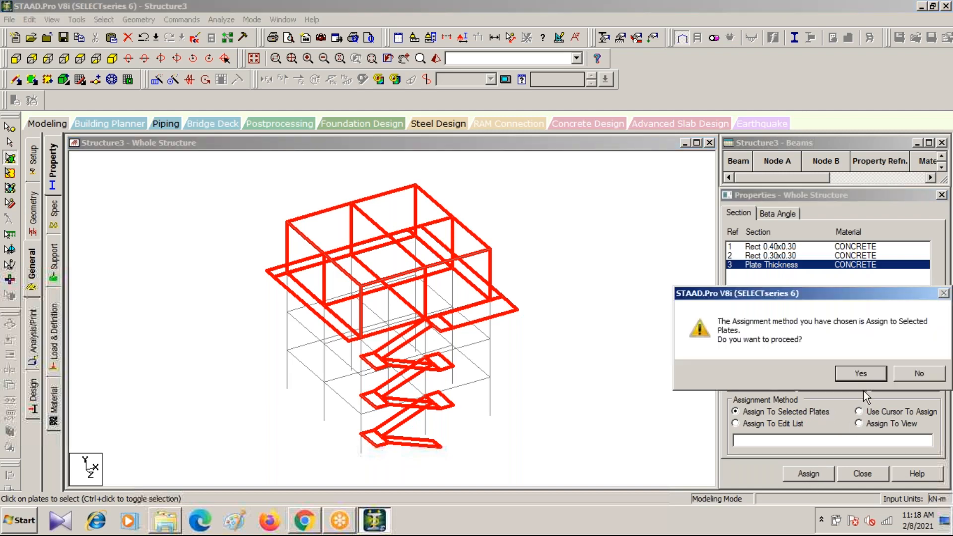
click(860, 374)
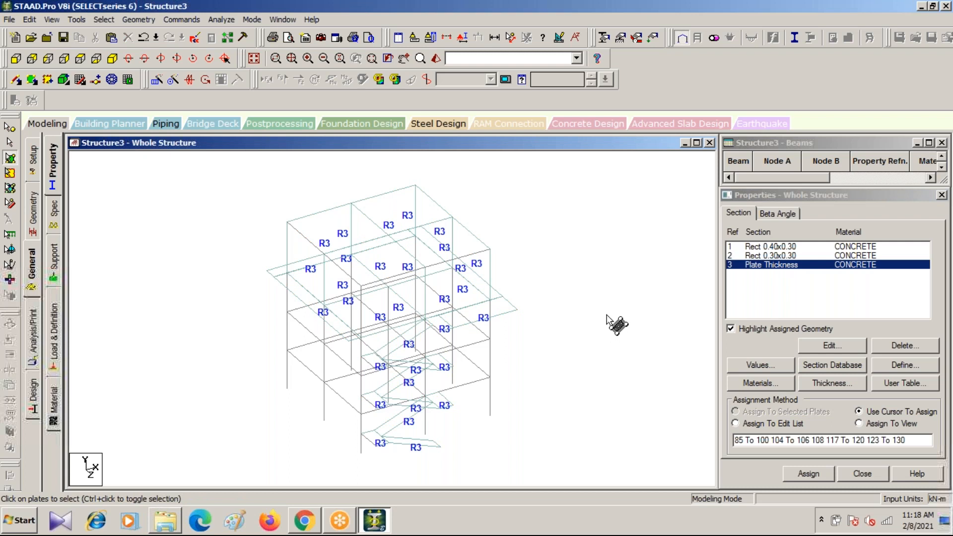
Assign the Rect 0.40x0.30 section to all members parallel to Y.
click(751, 248)
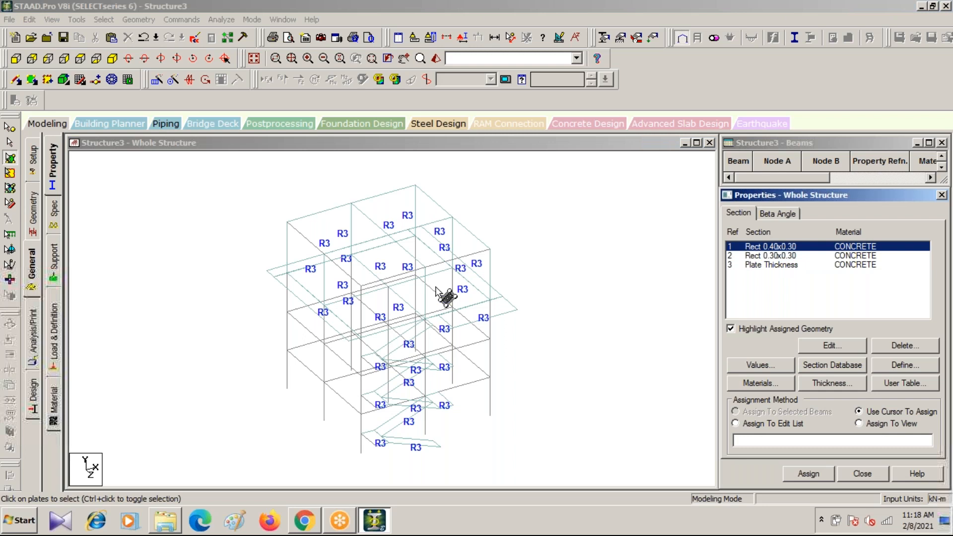
click(81, 9)
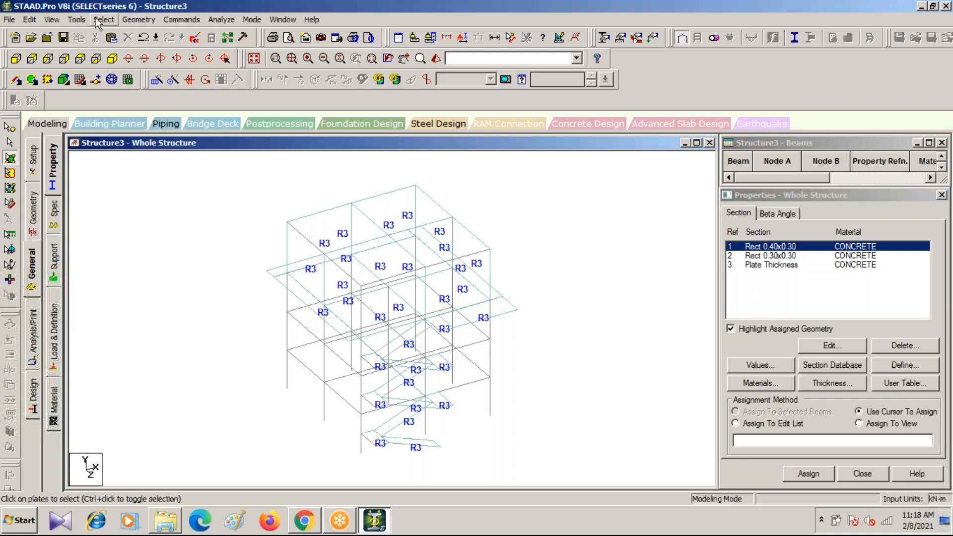
click(95, 17)
mouse_move(233, 258)
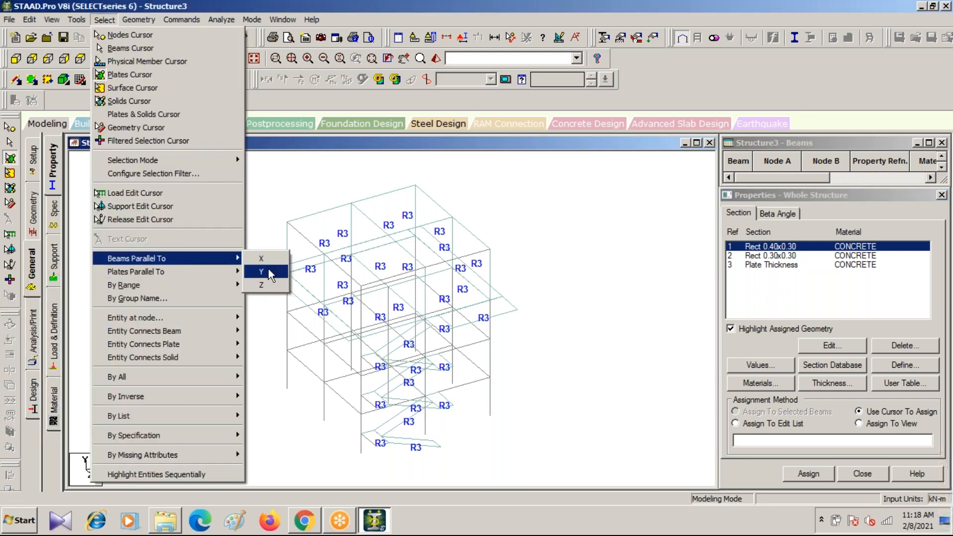
click(265, 271)
click(809, 474)
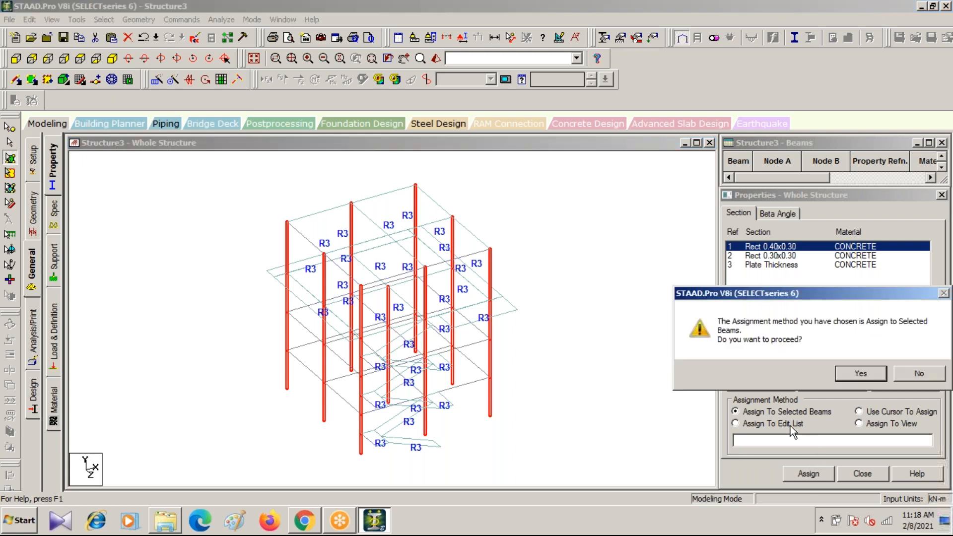
click(860, 373)
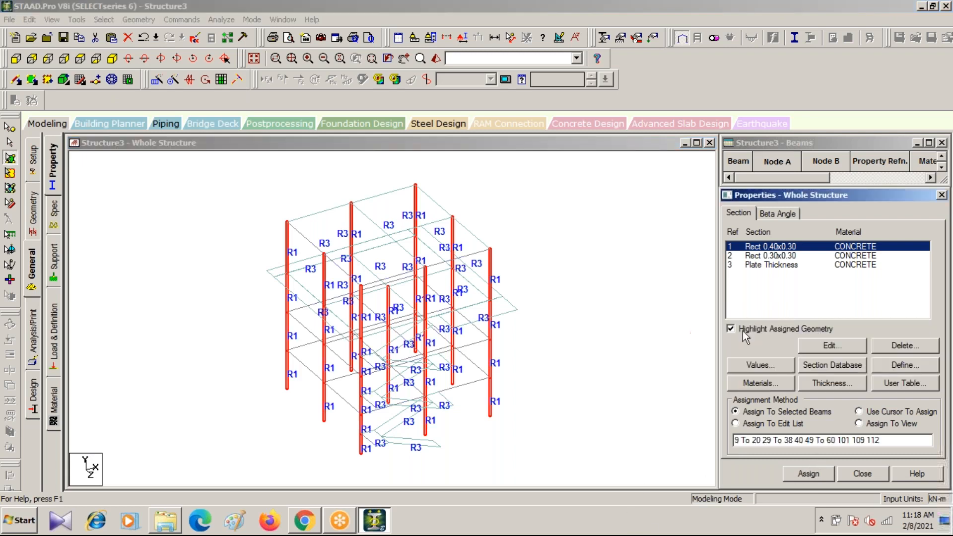
Assign the Rect 0.30x0.30 section to all beams parallel to X and Z.
click(771, 255)
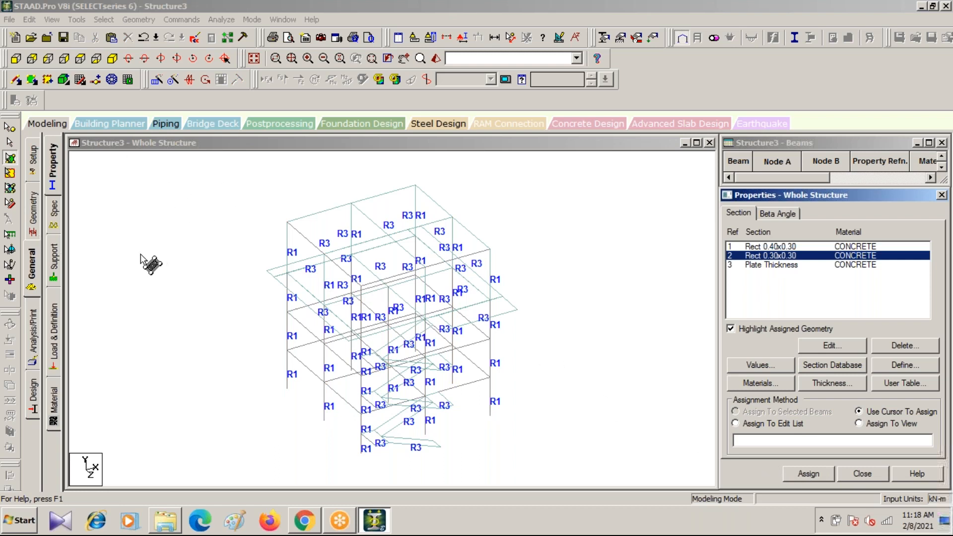
click(145, 257)
click(104, 21)
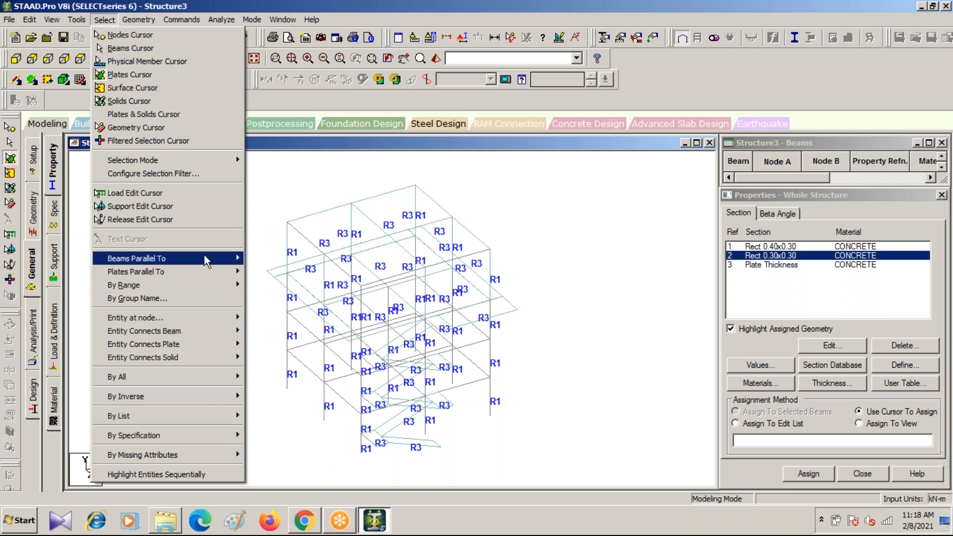
mouse_move(205, 257)
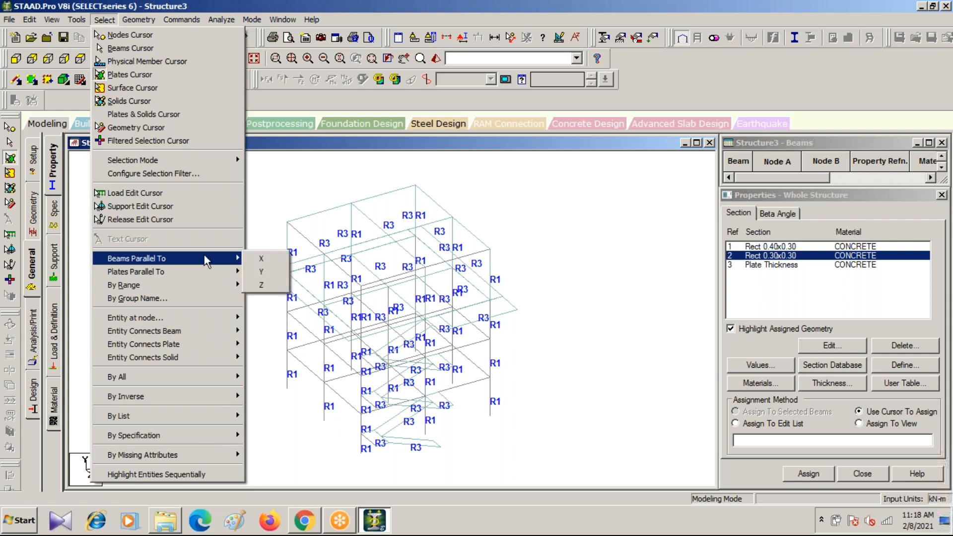
click(277, 274)
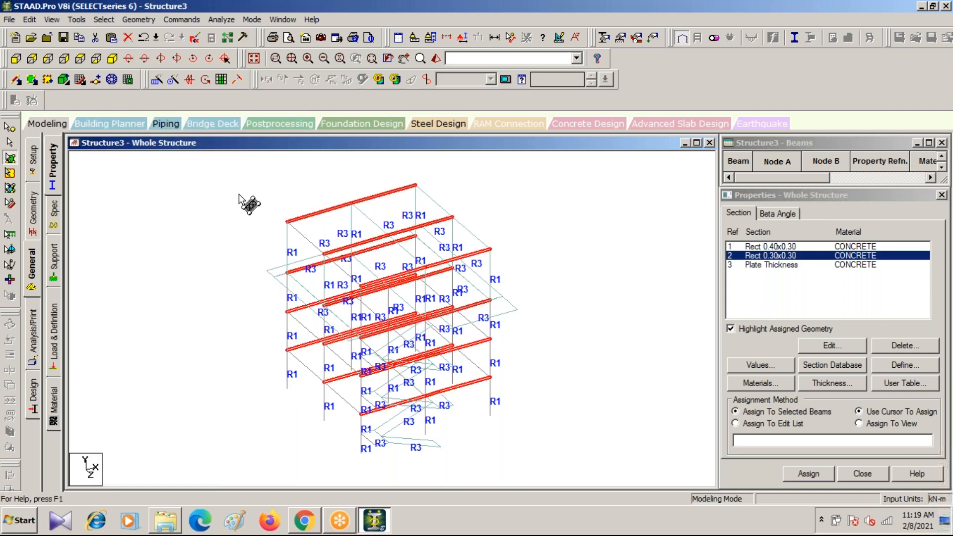
click(105, 19)
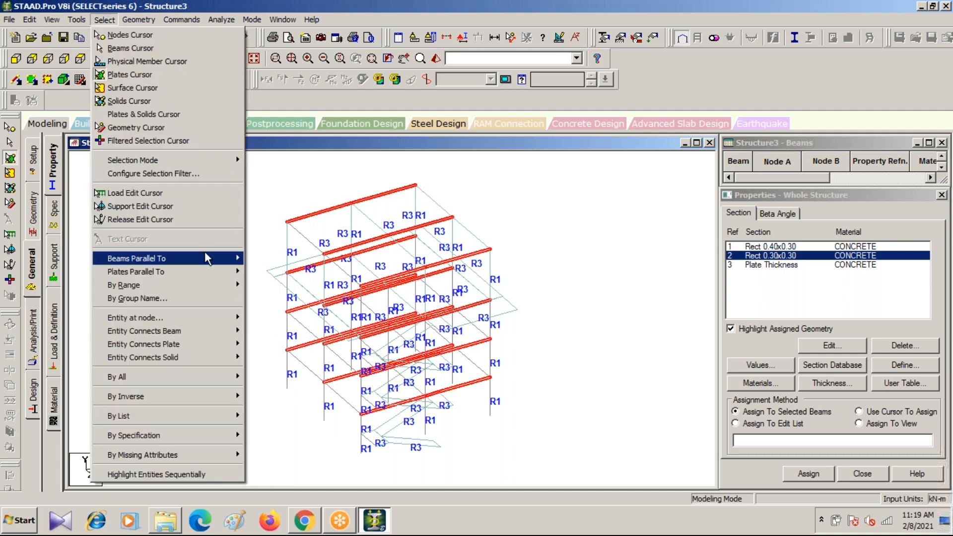
mouse_move(233, 258)
click(261, 285)
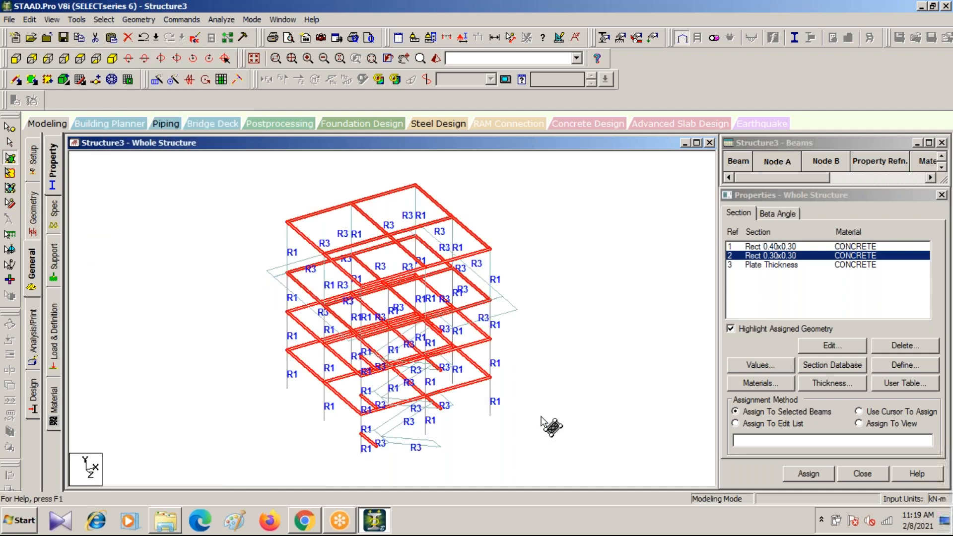
click(819, 475)
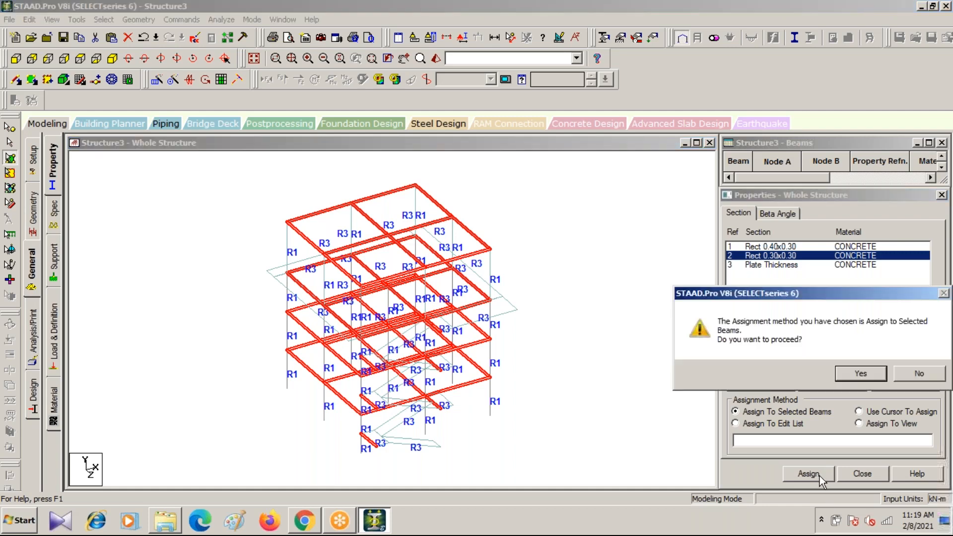
click(860, 373)
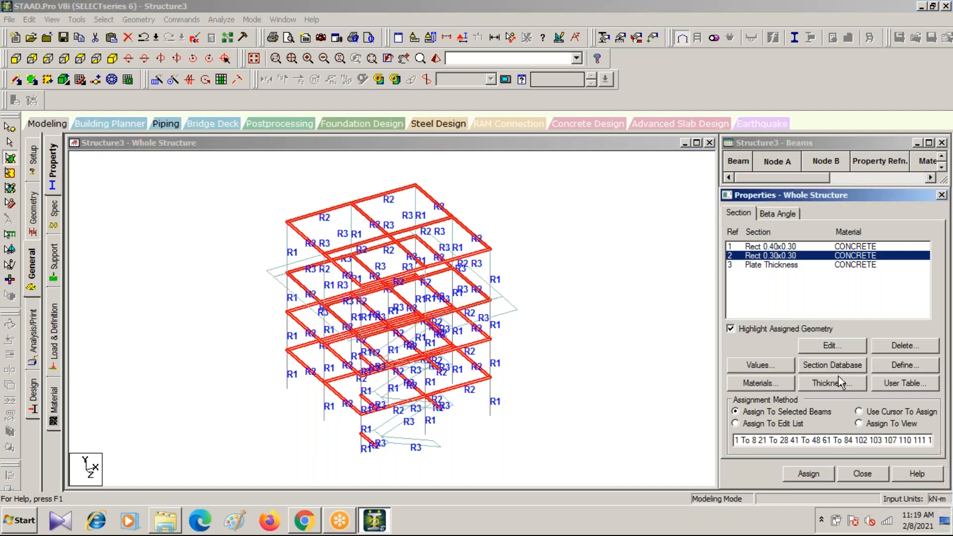
Inspect the structure with its assigned sections in the 3D rendered view, close it and highlight the Rect 0.30x0.30 members.
click(437, 58)
drag(670, 296, 691, 300)
drag(661, 189, 300, 285)
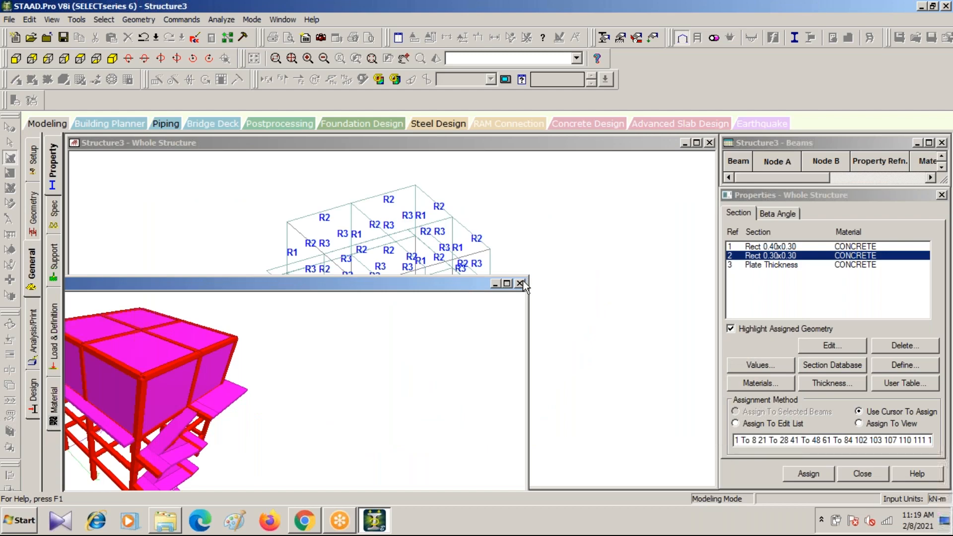
click(520, 283)
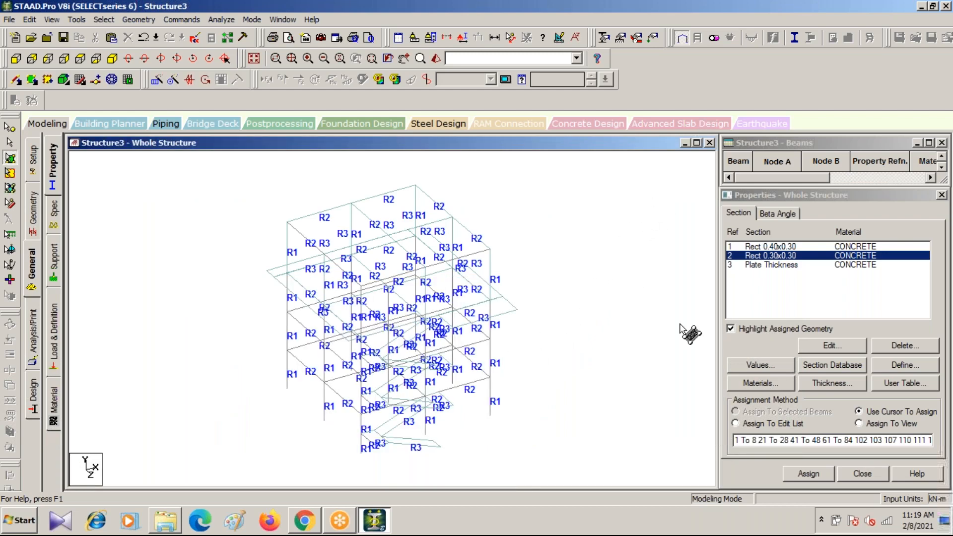
click(780, 256)
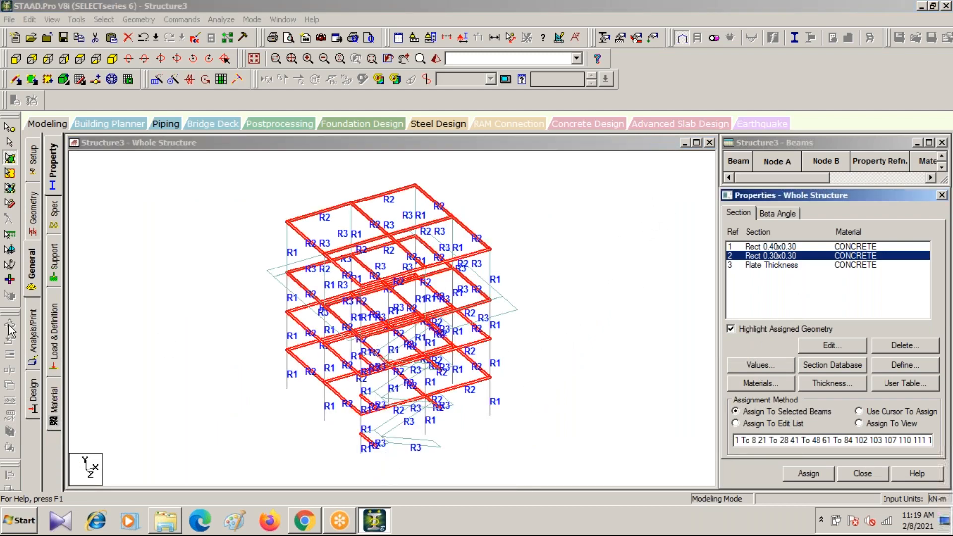
Create a fixed support definition for the structure and select it for assignment.
click(55, 263)
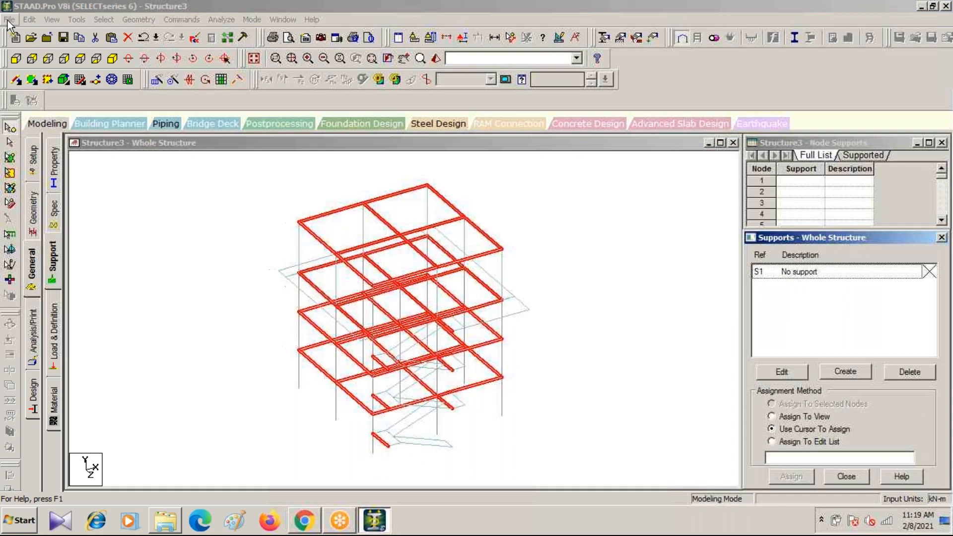
click(15, 59)
click(846, 373)
click(751, 489)
click(789, 288)
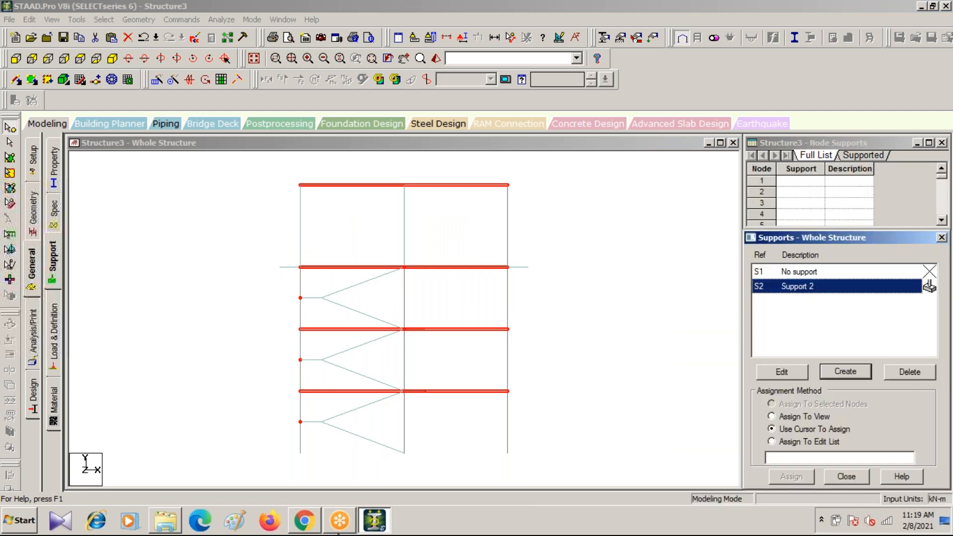
Assign the fixed support to all base nodes of the columns and staircase, and check them in isometric view.
click(204, 379)
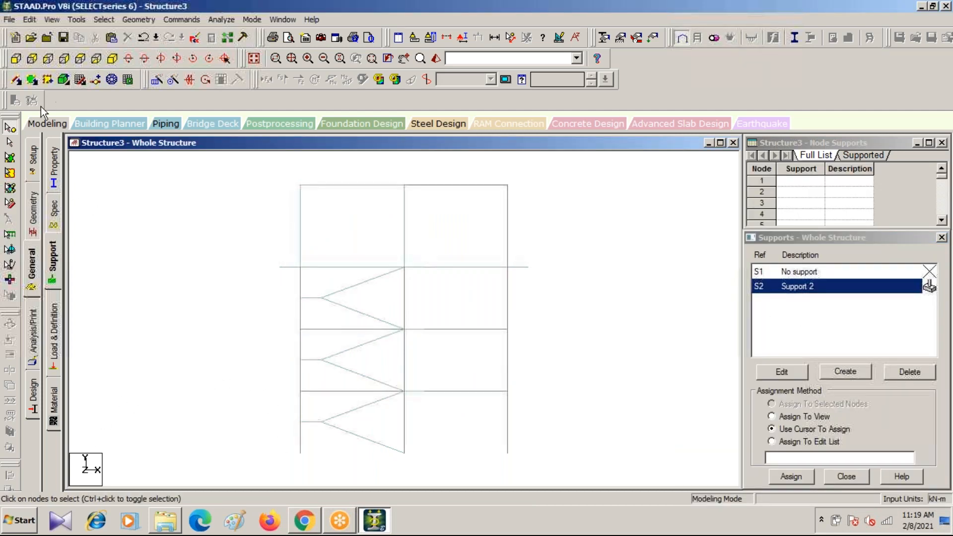
drag(287, 440, 558, 471)
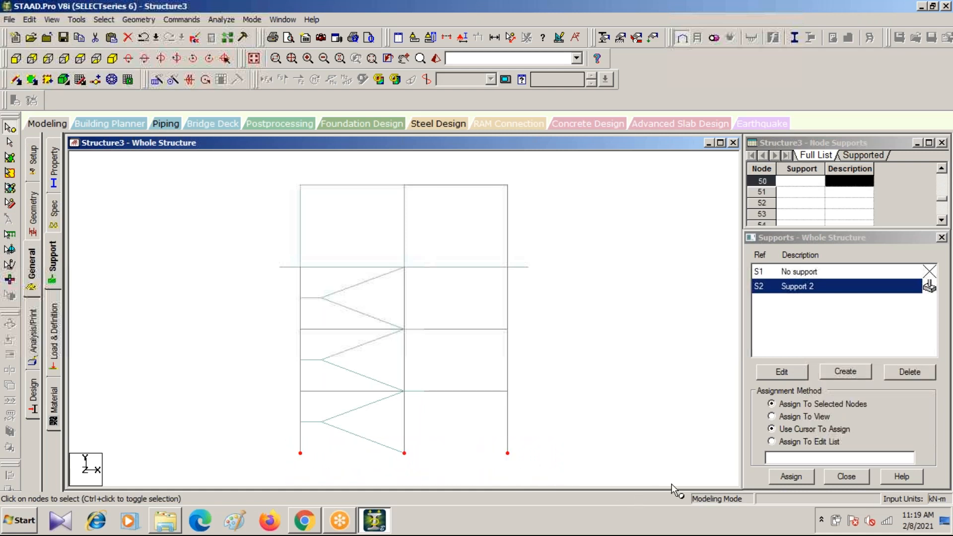
click(799, 478)
click(860, 395)
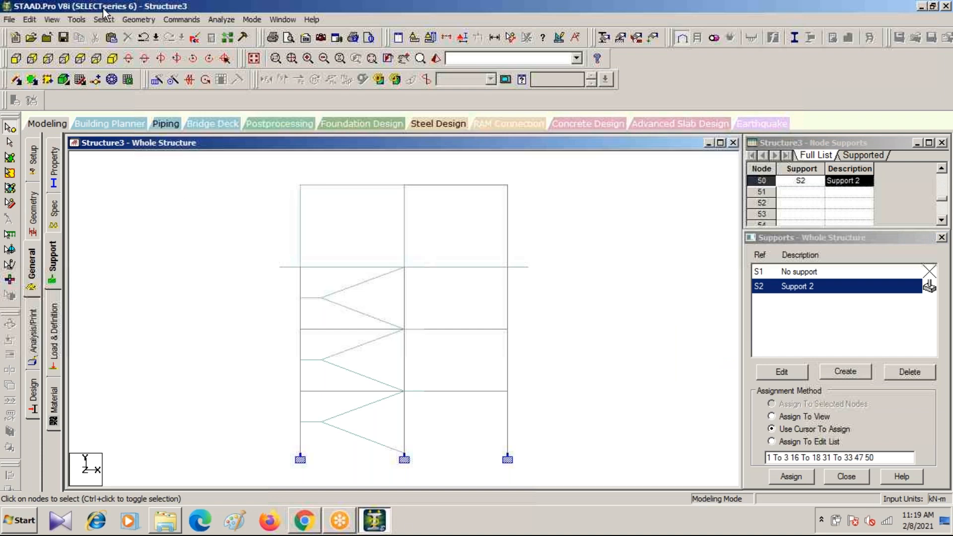
click(112, 59)
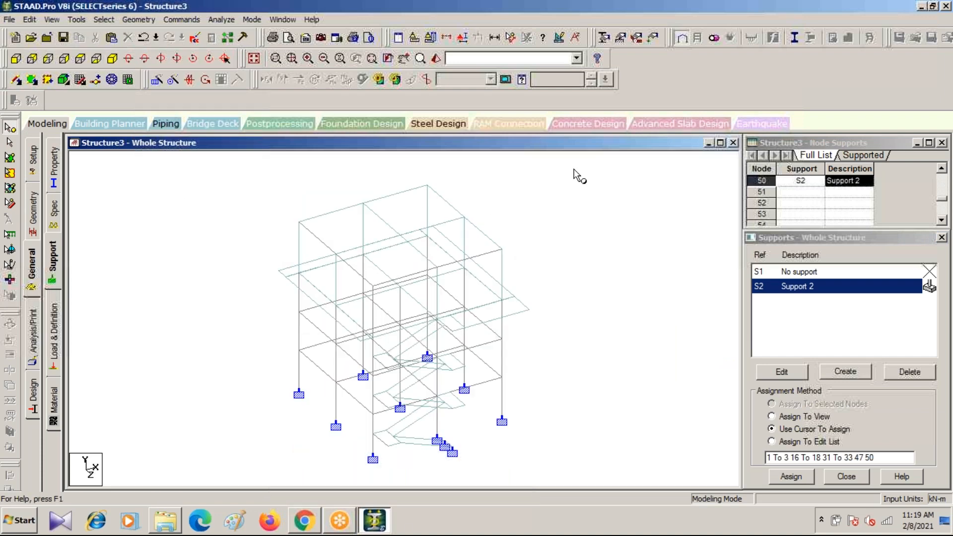
scroll(546, 292, up, 3)
scroll(551, 278, down, 3)
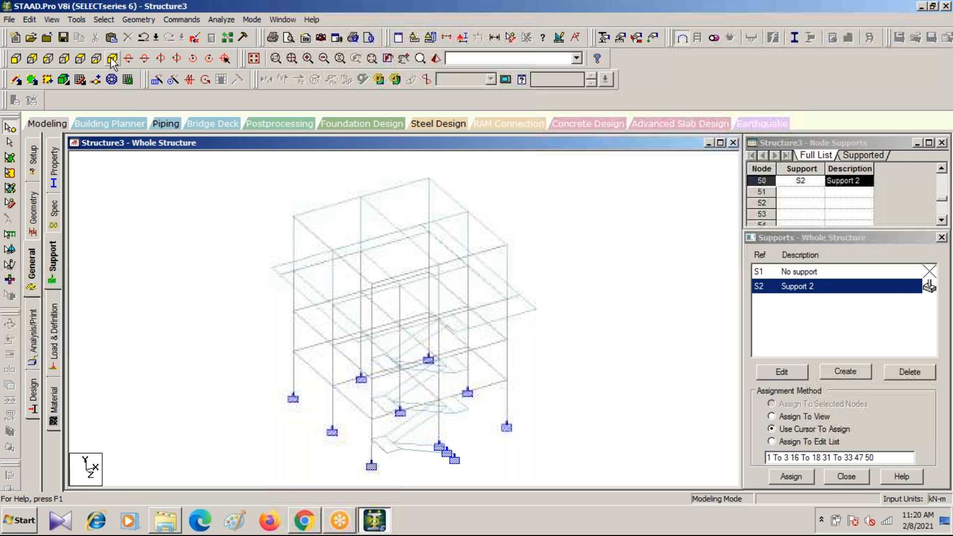
Accept the auto save and save the modified structure.
click(140, 20)
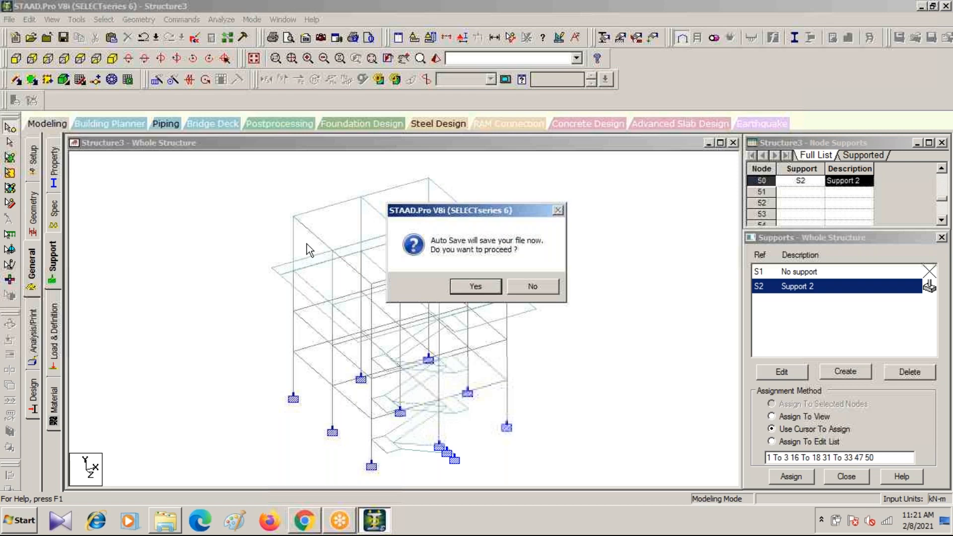
click(458, 287)
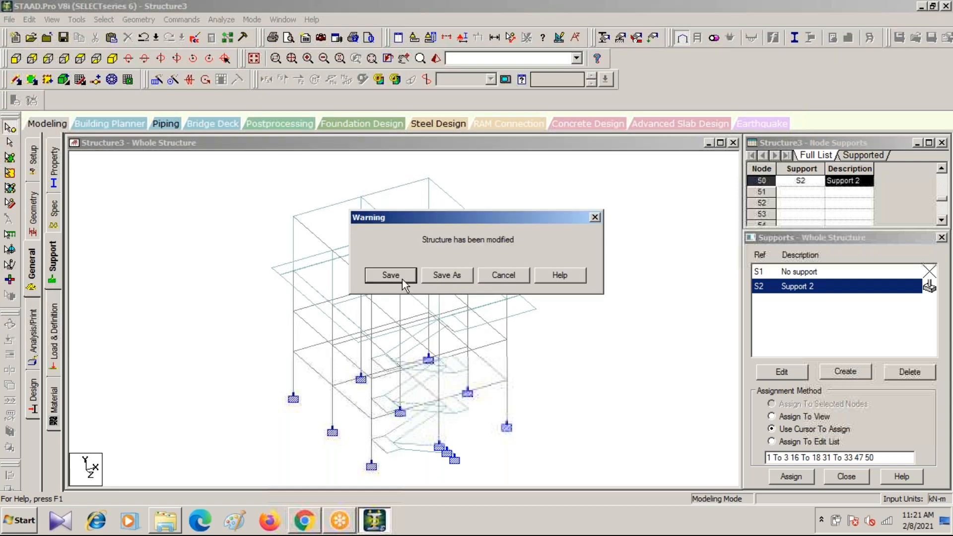
click(389, 276)
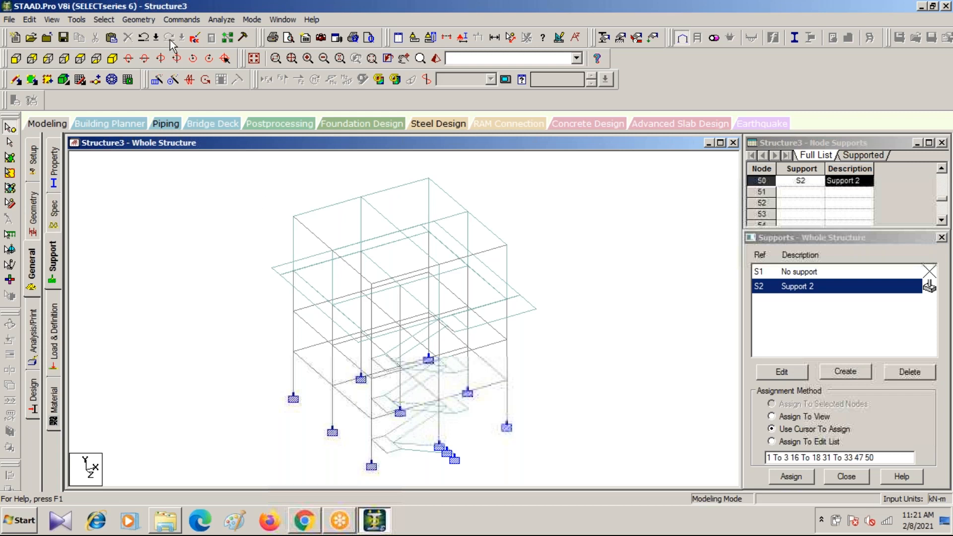
click(149, 23)
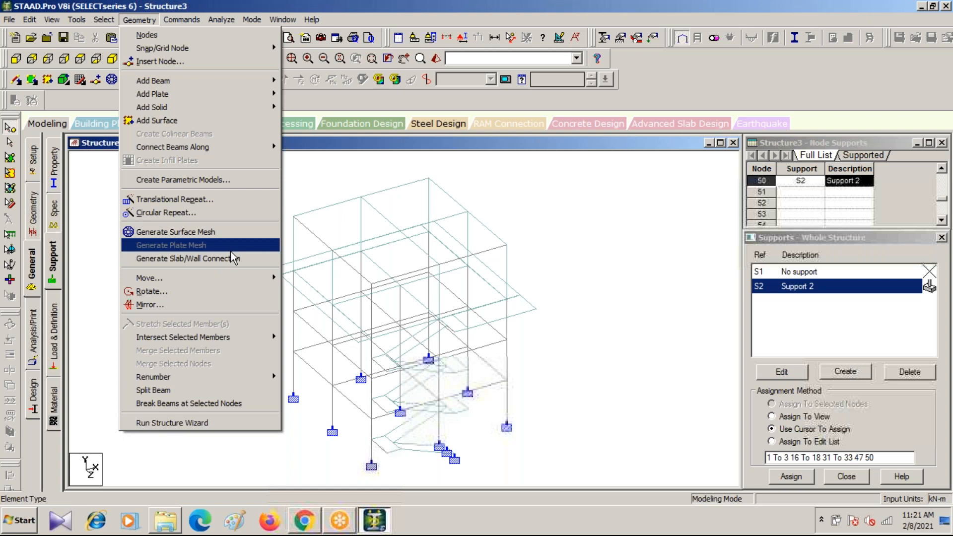
click(318, 185)
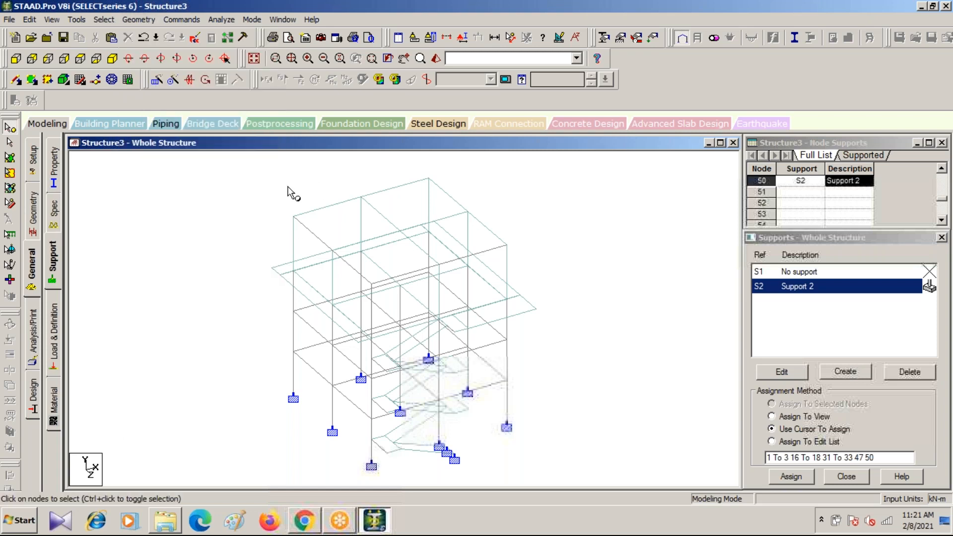
click(16, 60)
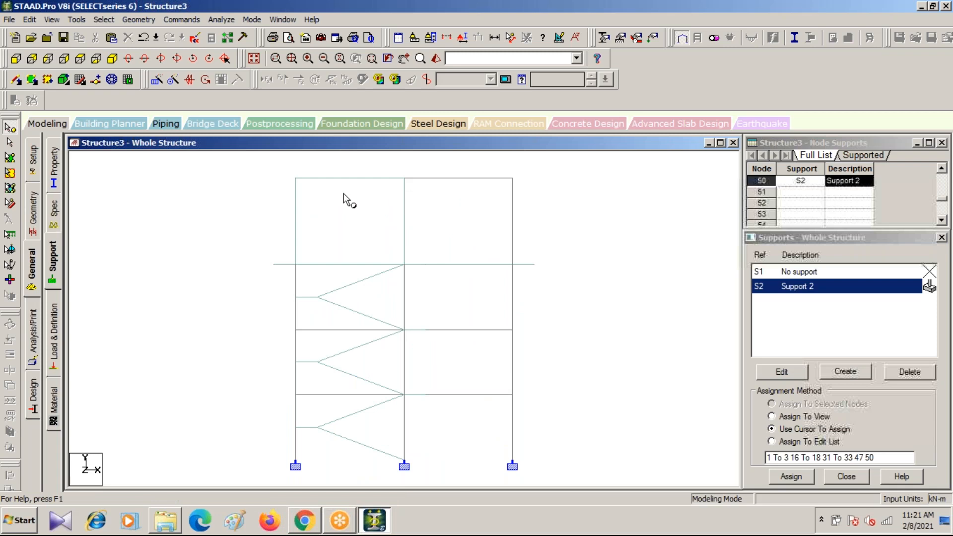
click(9, 173)
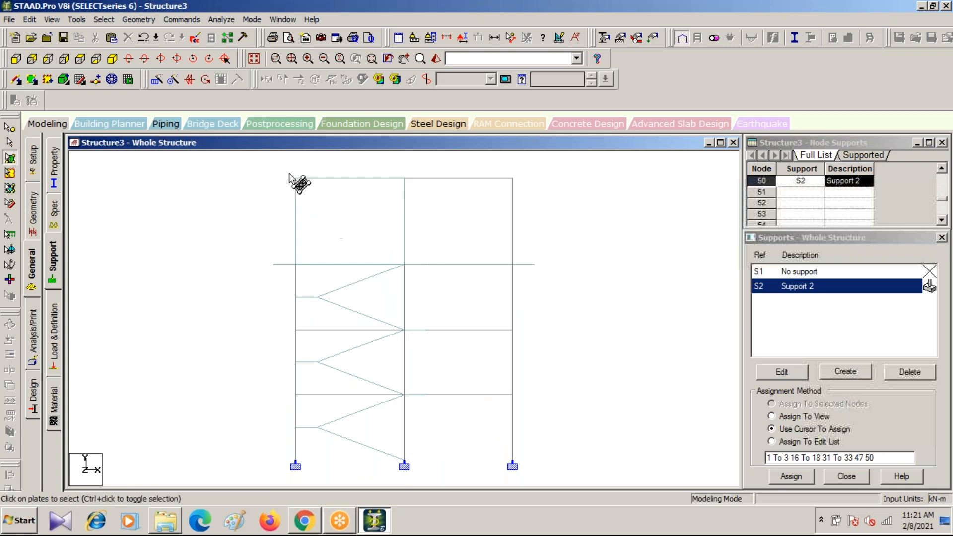
drag(276, 165, 538, 256)
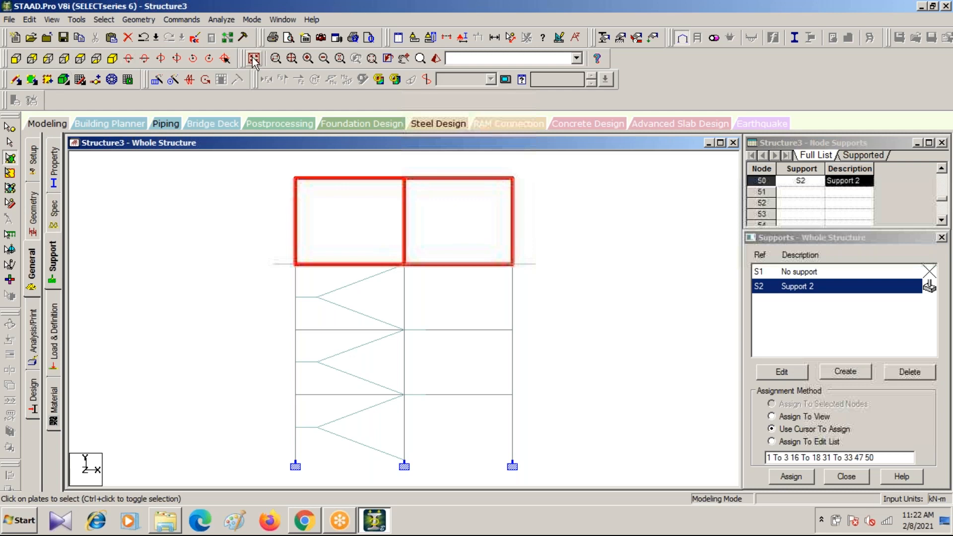
click(112, 59)
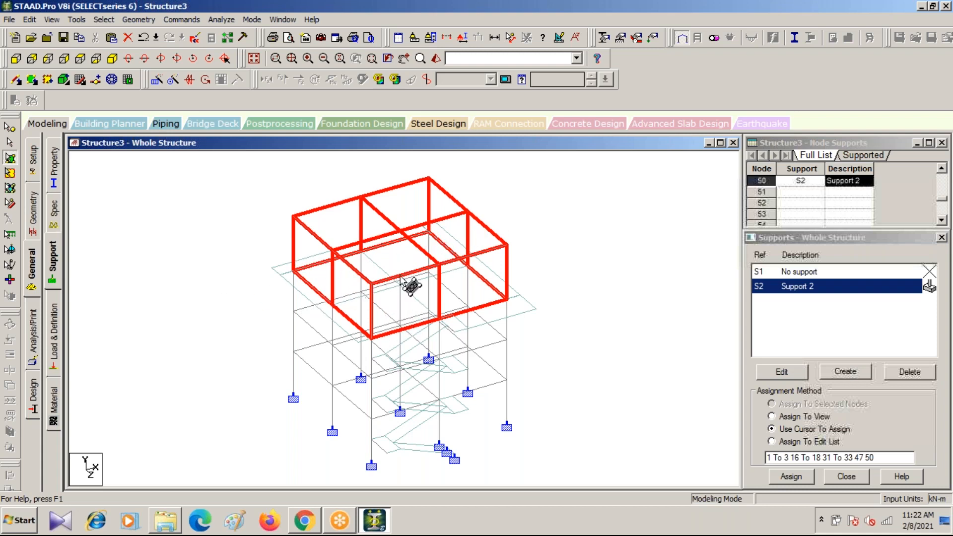
Select only the water tank's wall plates and generate a plate mesh with bias 1 and 10 divisions on every edge.
click(16, 59)
click(9, 158)
drag(259, 202, 590, 240)
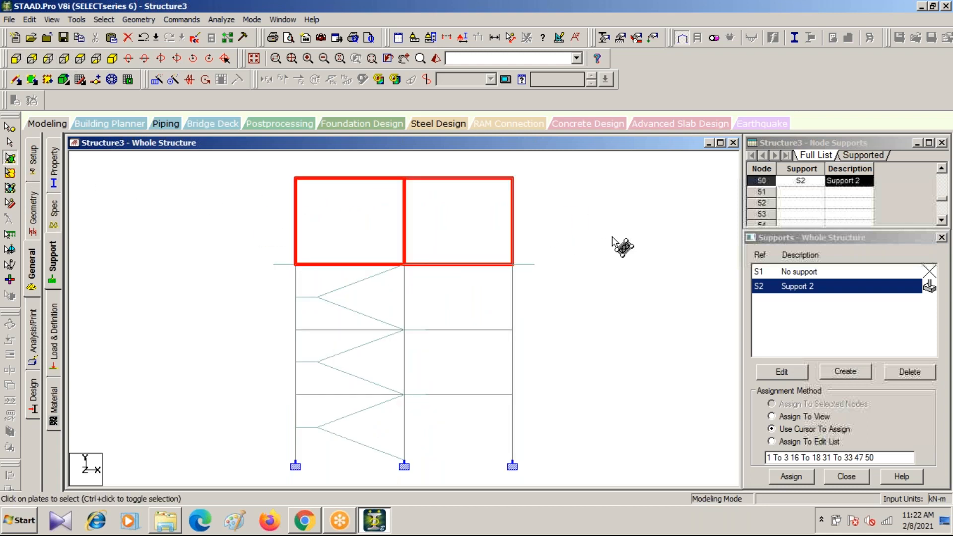
click(112, 58)
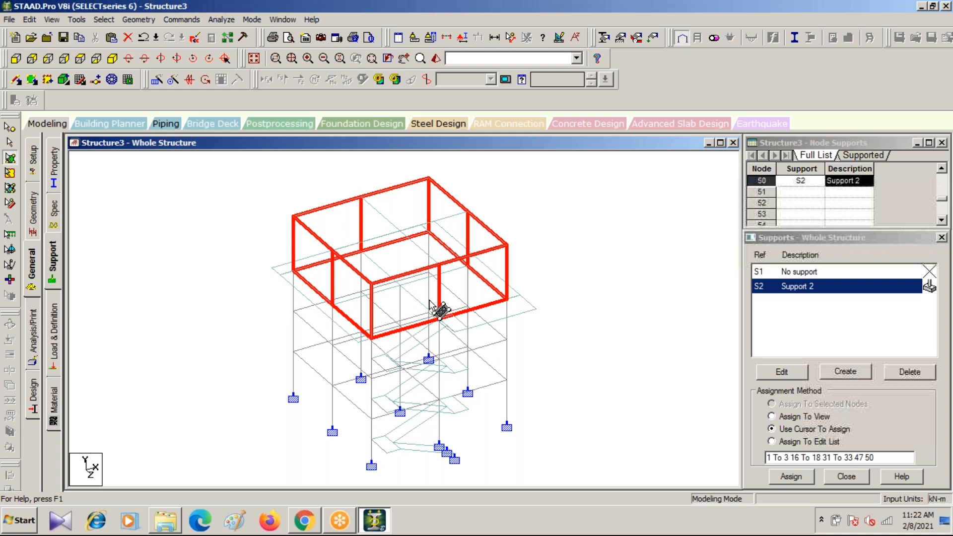
click(142, 20)
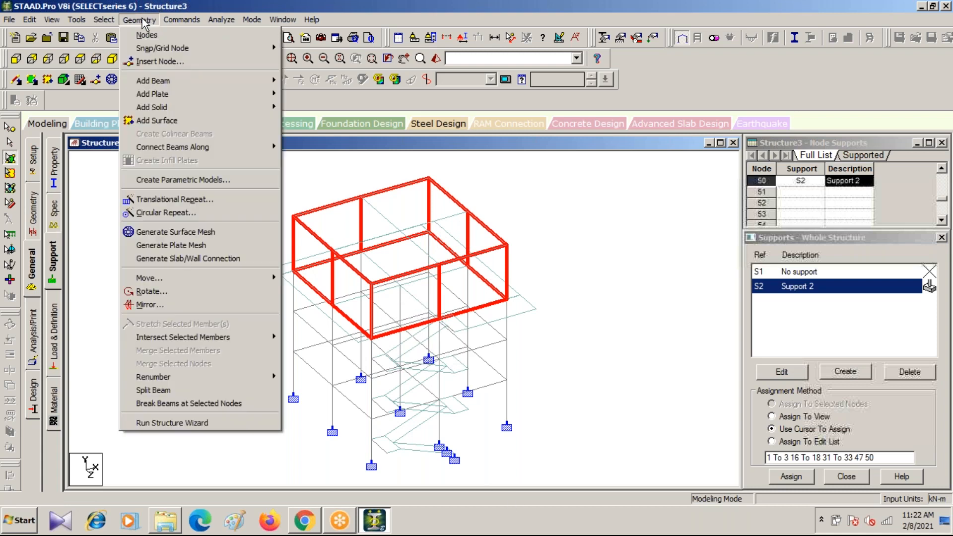
click(217, 247)
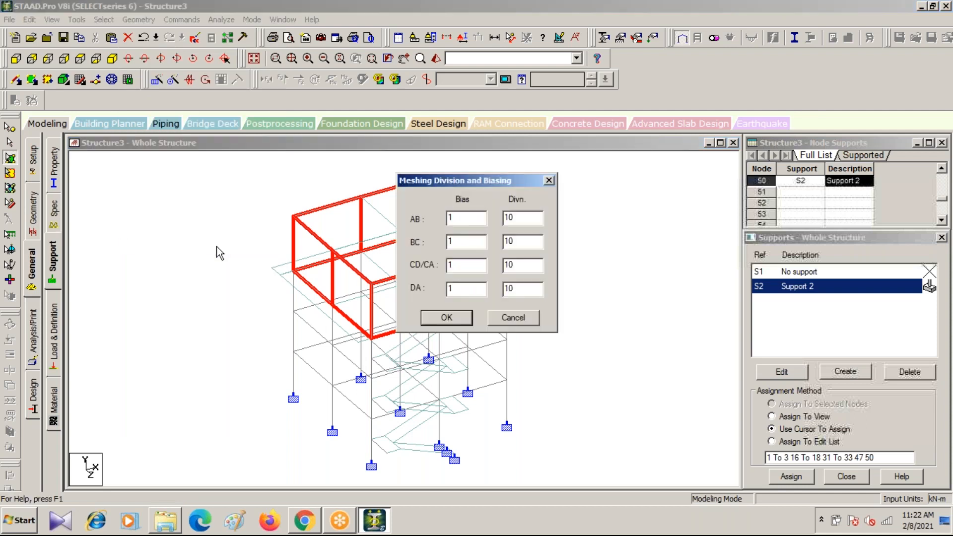
click(446, 317)
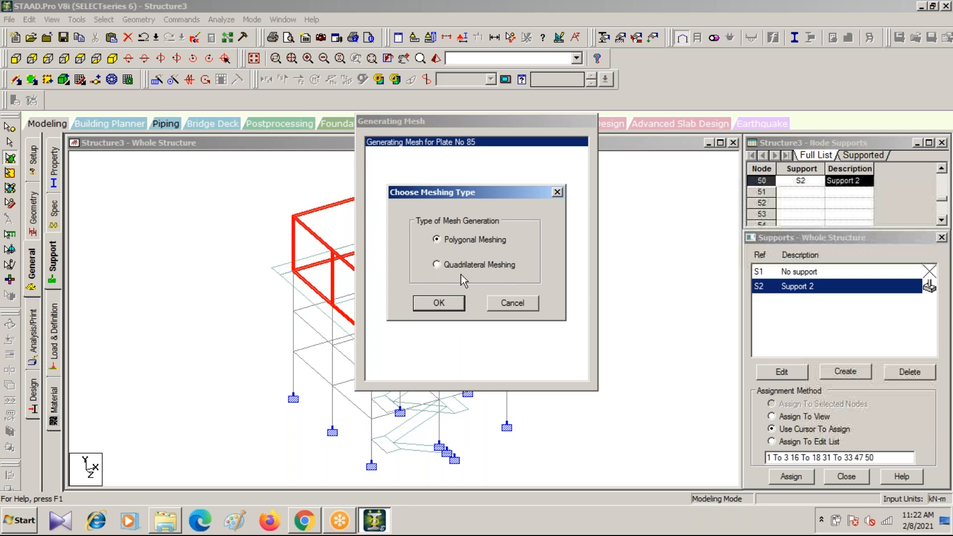
click(439, 303)
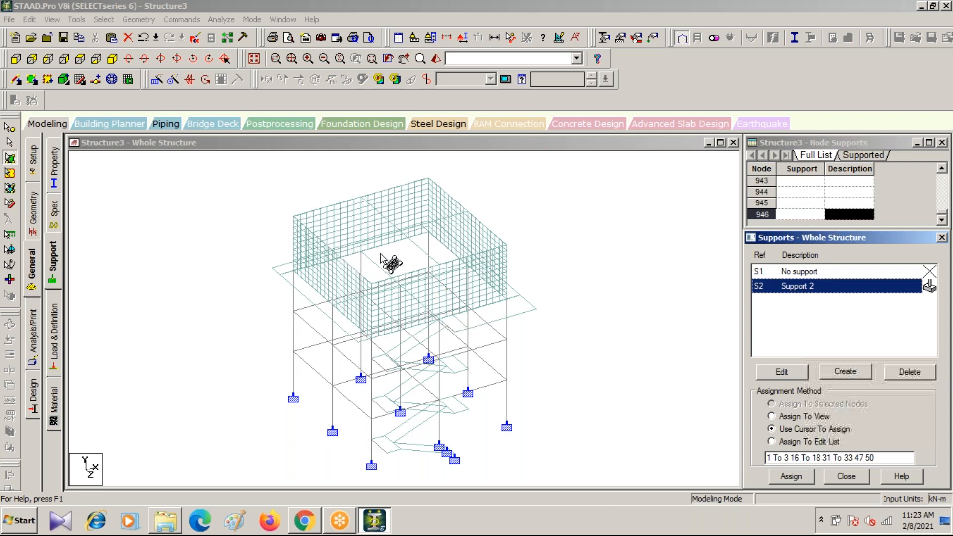
Clear the plate selection and limit the front view to a window around the lower strip of the water tank.
click(397, 254)
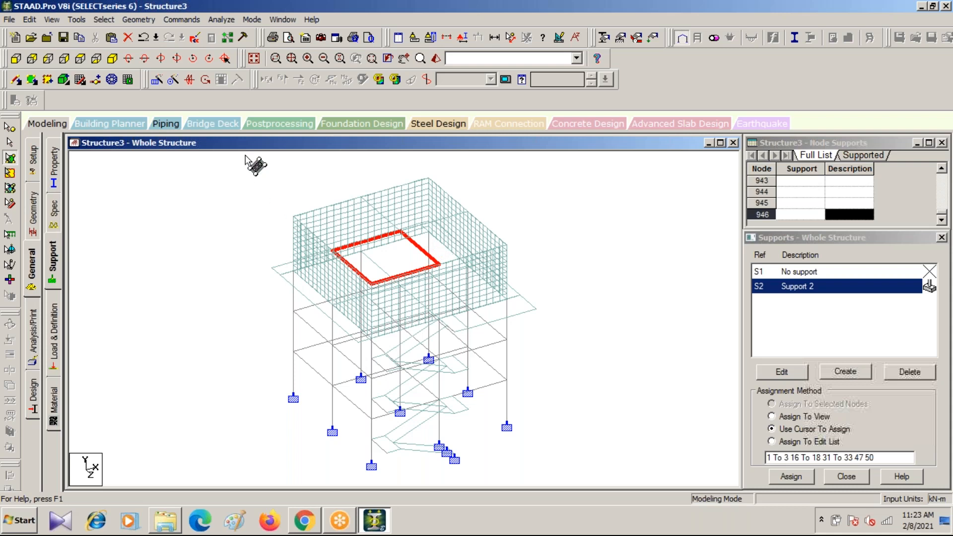
click(172, 81)
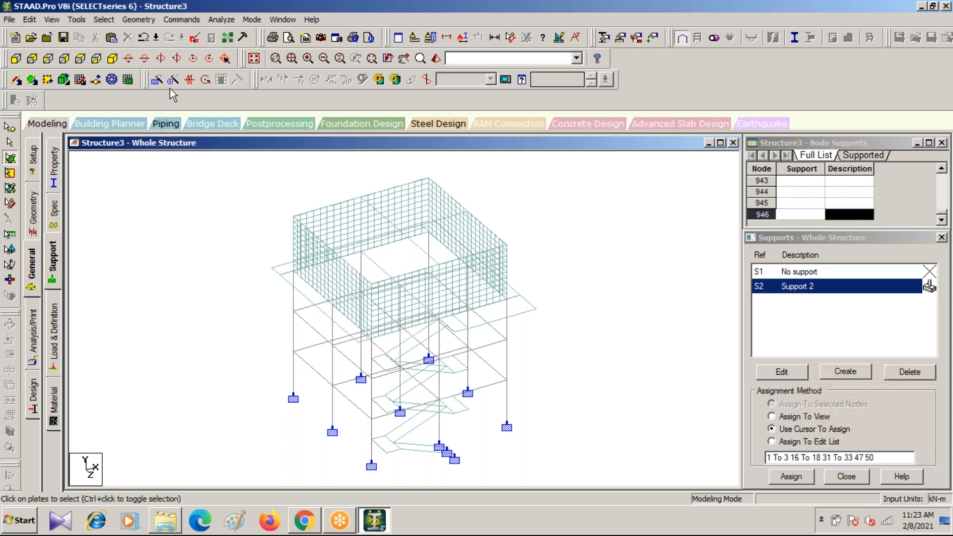
click(16, 58)
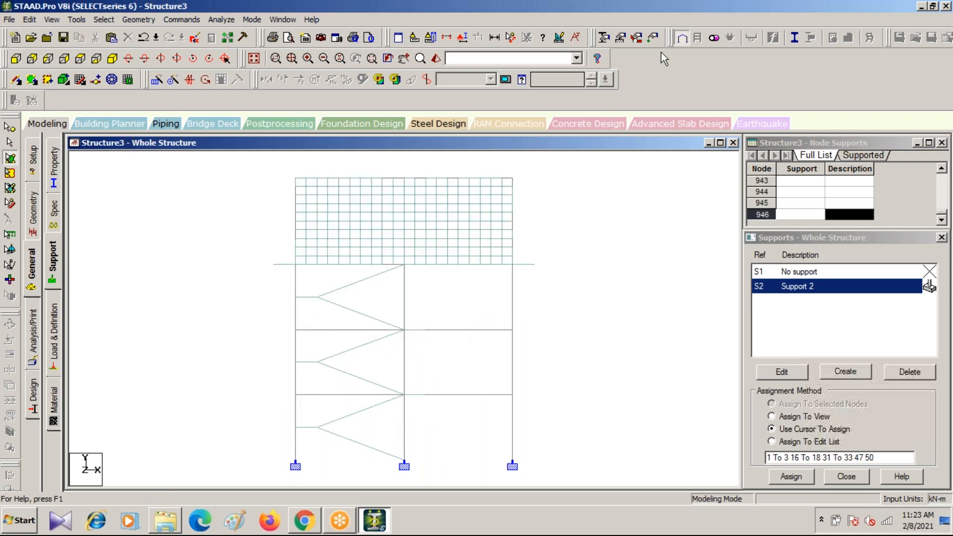
click(446, 37)
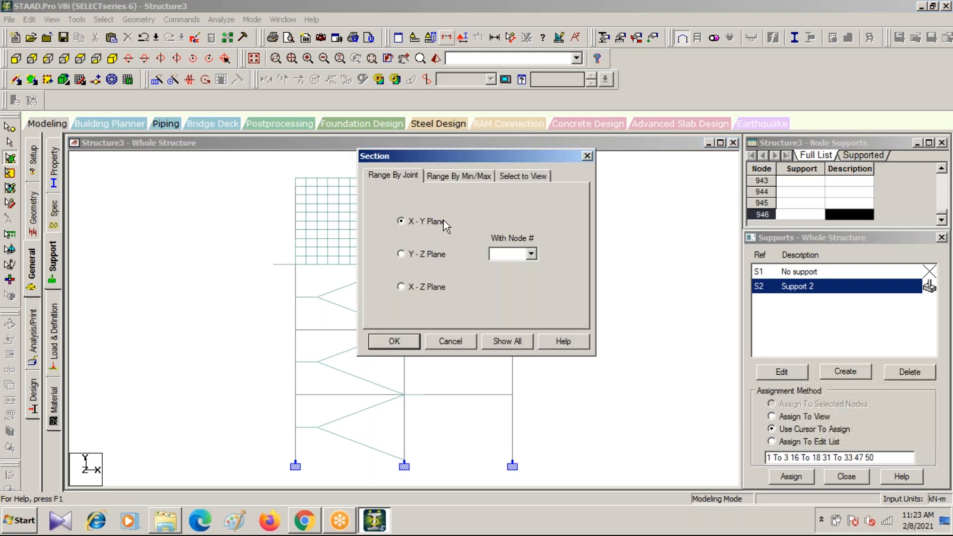
click(516, 176)
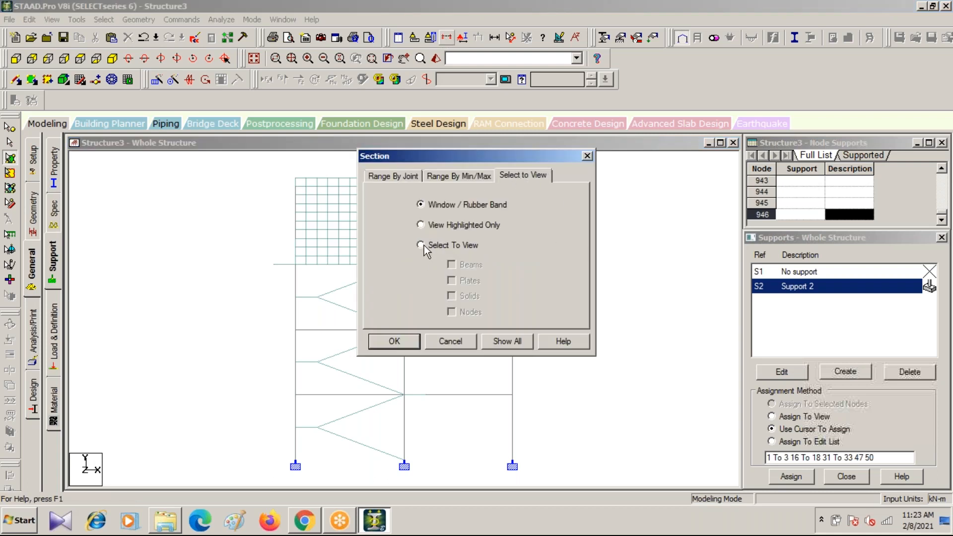
click(400, 340)
drag(259, 251, 545, 273)
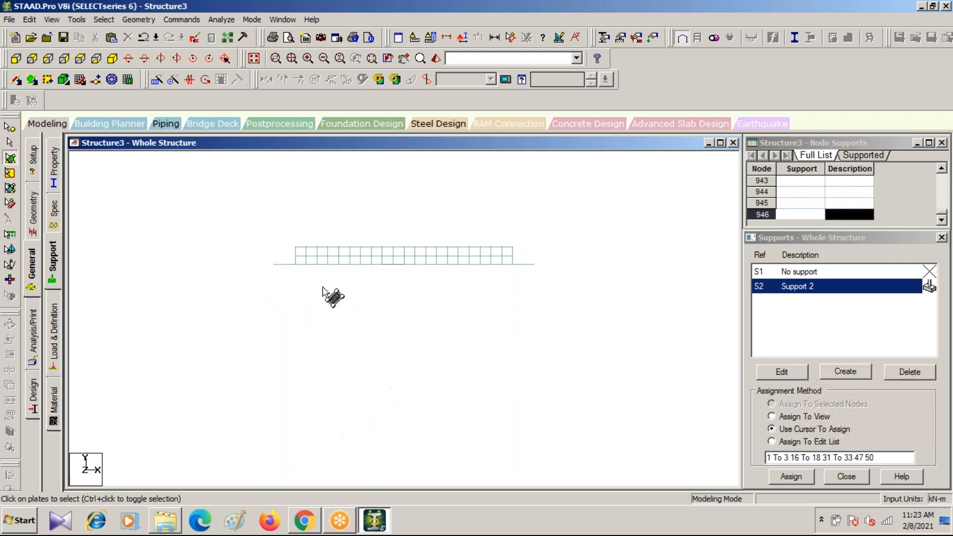
Isolate the tank's base slab level with a rubber band section and show it in isometric view.
drag(227, 245, 604, 262)
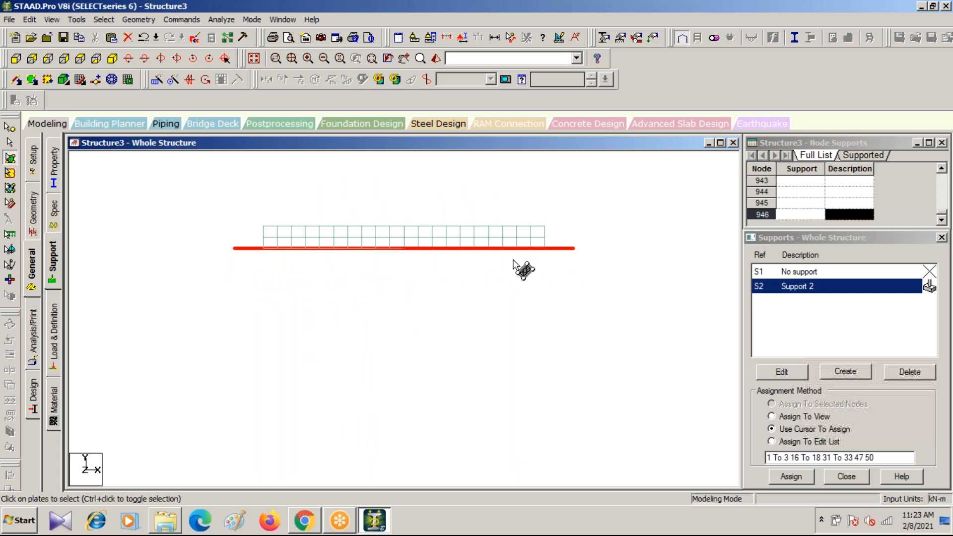
click(447, 37)
click(522, 177)
click(393, 341)
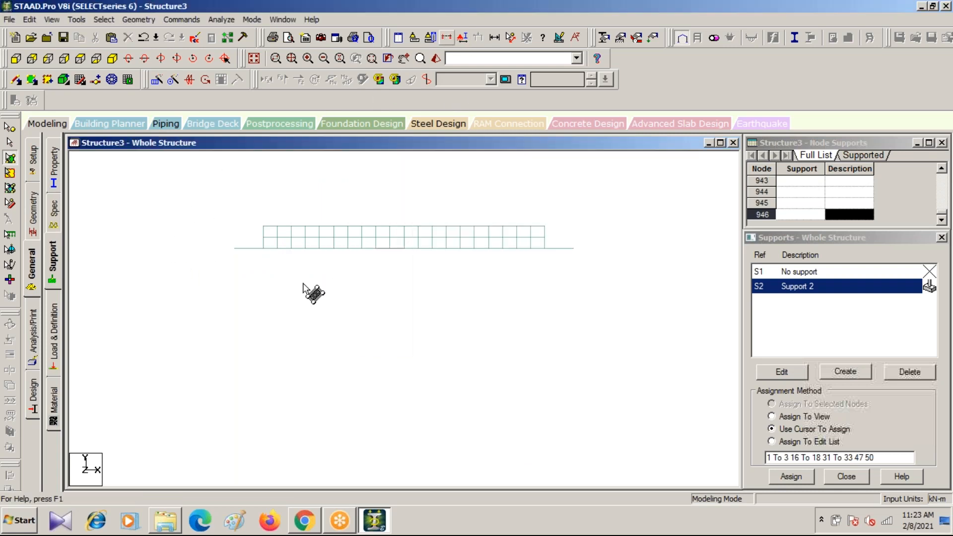
drag(226, 244, 628, 259)
click(113, 58)
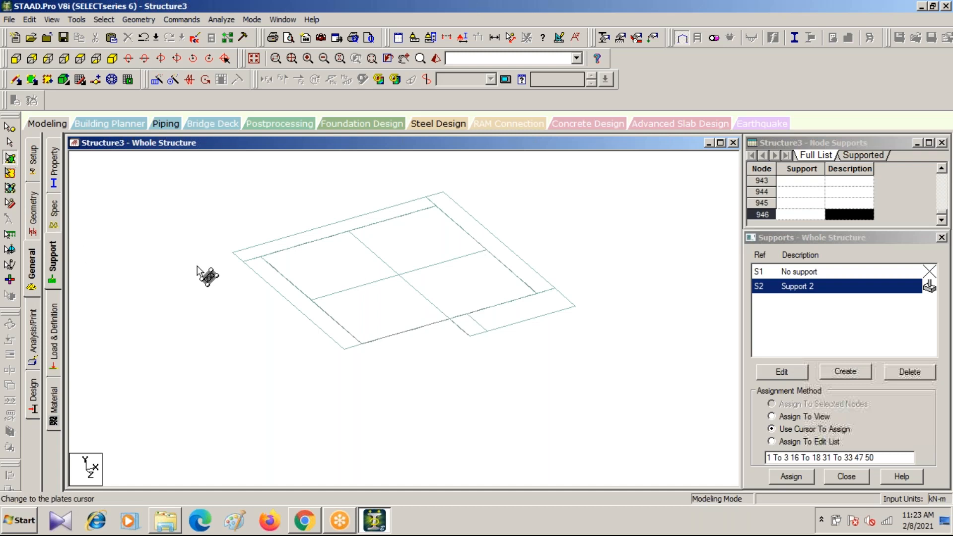
Mesh the four base slab plates of the tank with 10 divisions per edge and redisplay the whole structure in isometric view.
click(336, 268)
ctrl+click(418, 250)
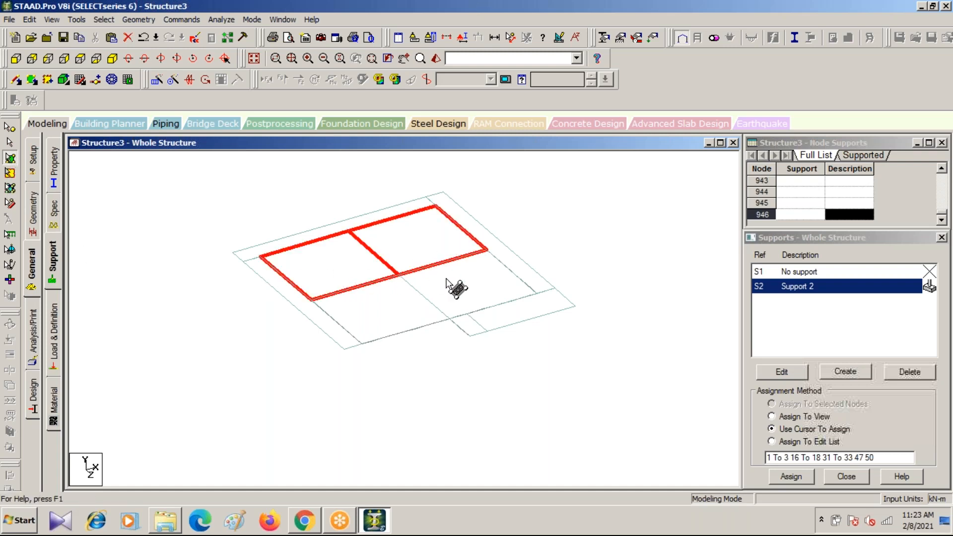
ctrl+click(446, 278)
ctrl+click(370, 299)
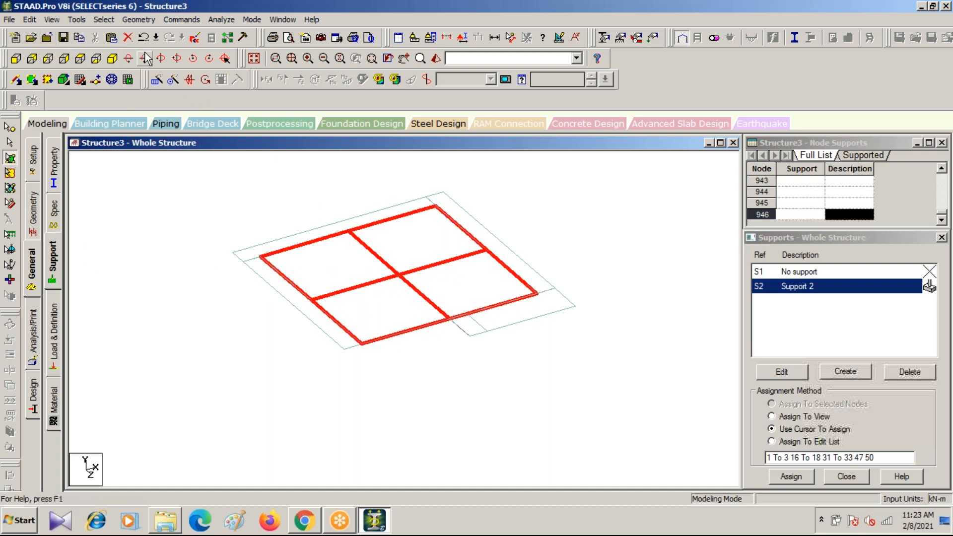
click(149, 18)
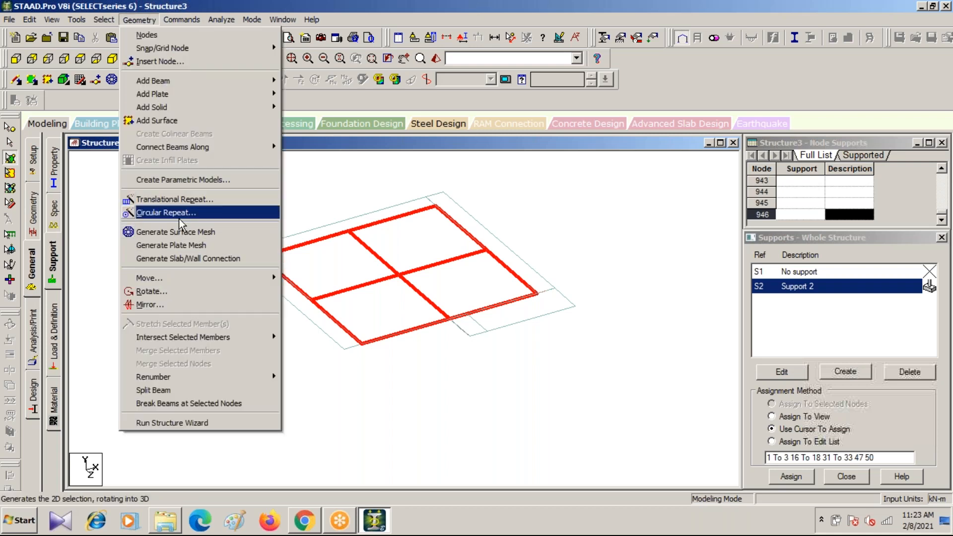
click(194, 245)
click(446, 318)
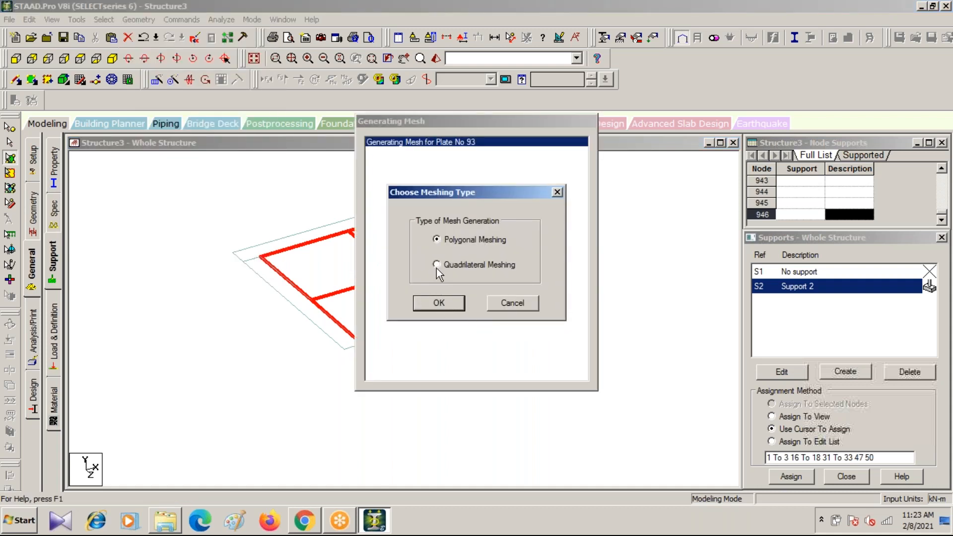
click(440, 304)
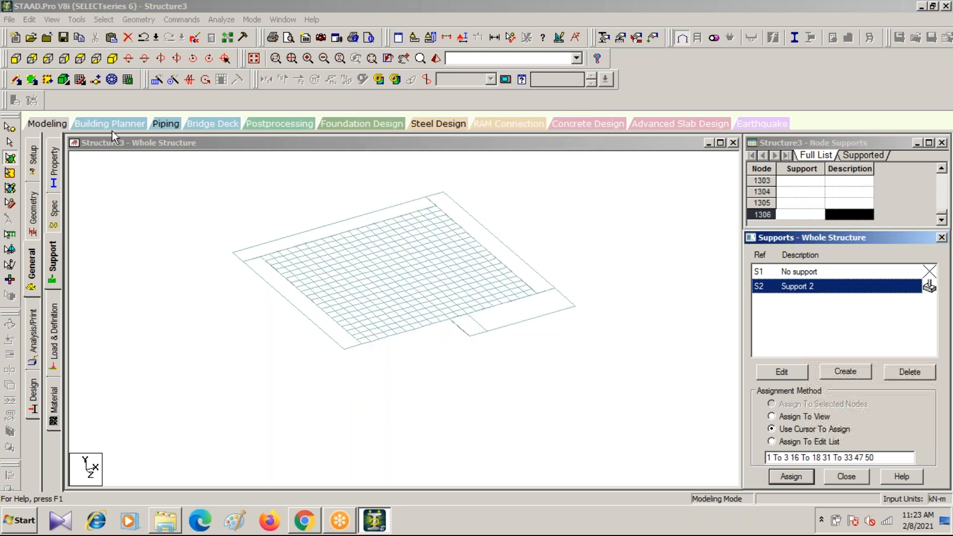
click(115, 60)
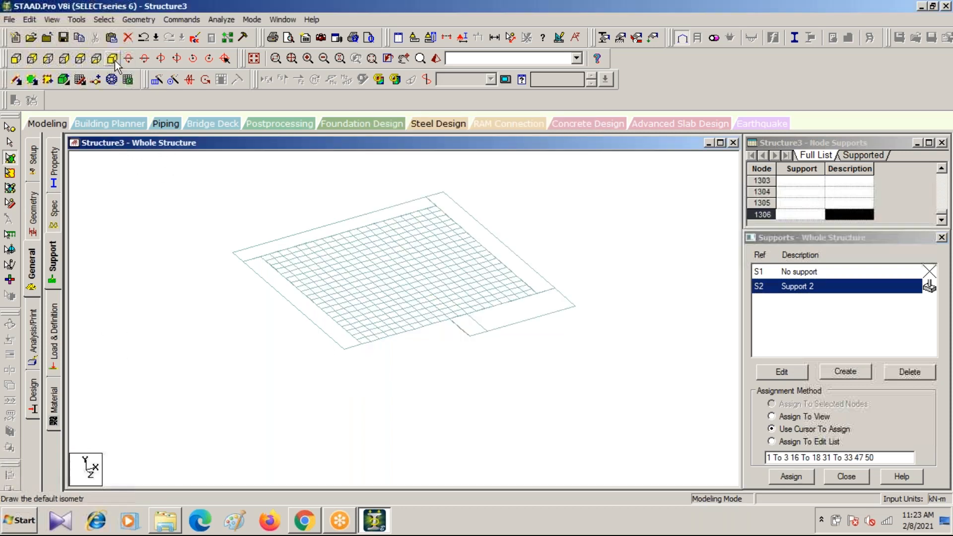
click(251, 61)
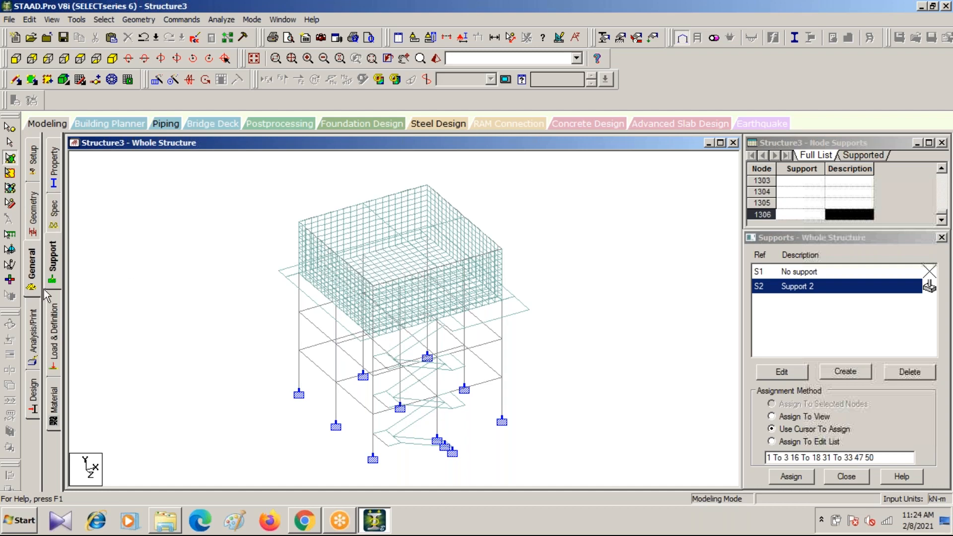
Add primary load case 1 with loading type Dead and the title "dl".
click(53, 333)
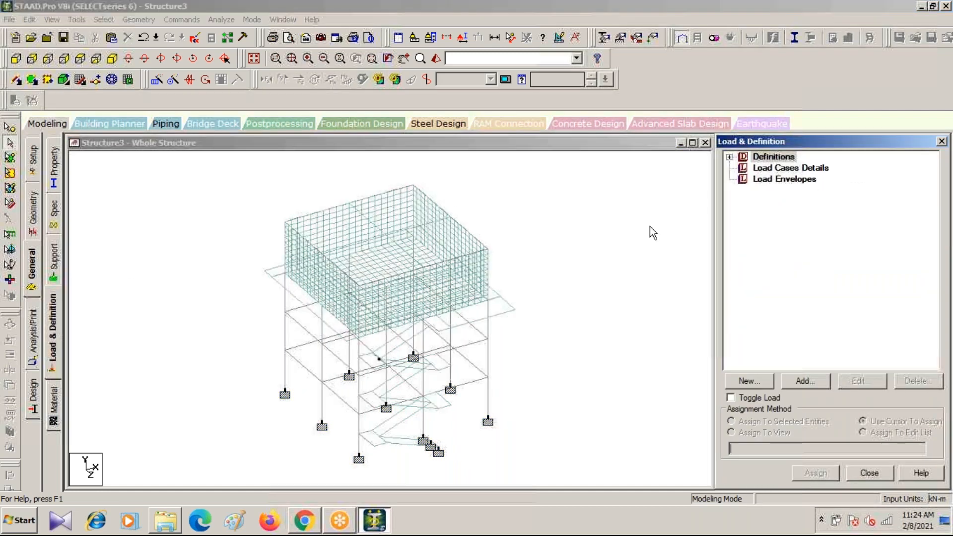
click(780, 169)
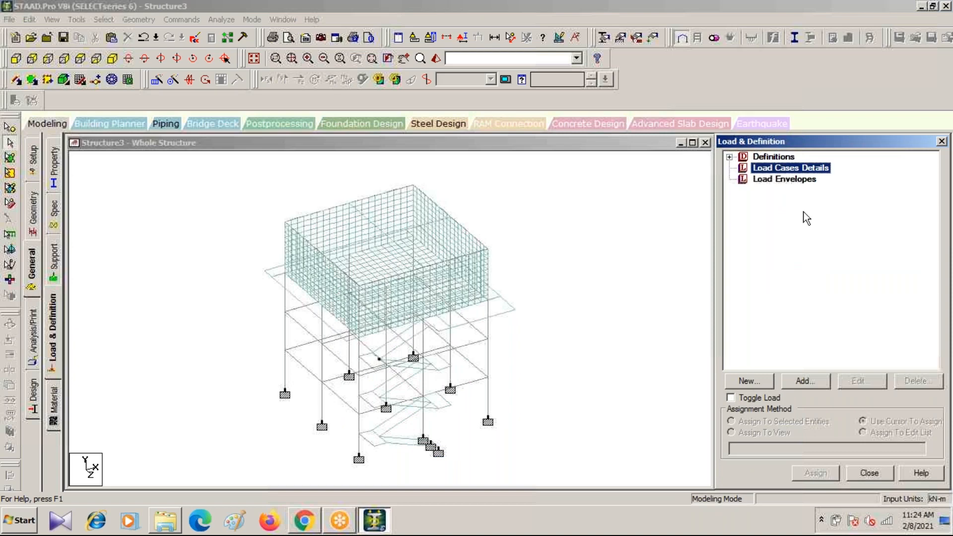
click(804, 381)
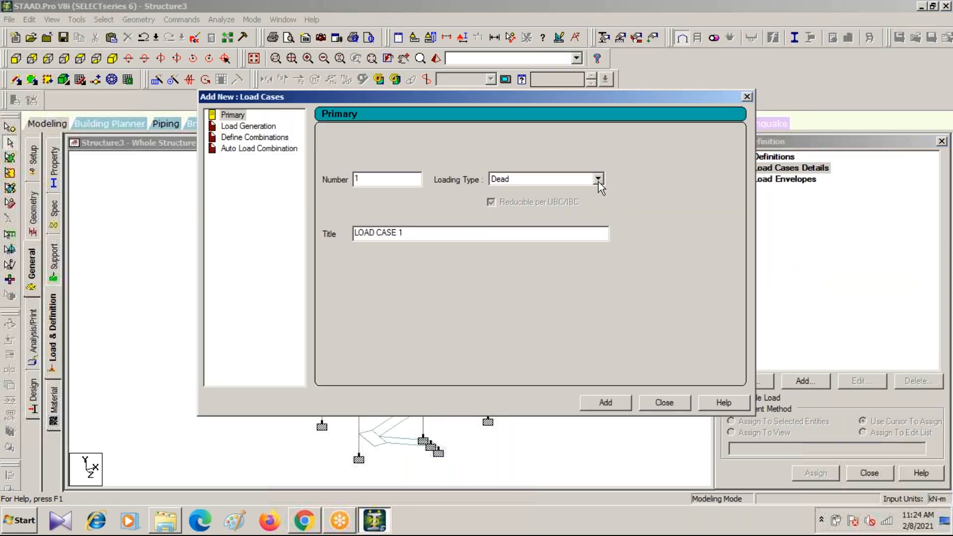
click(599, 182)
click(528, 188)
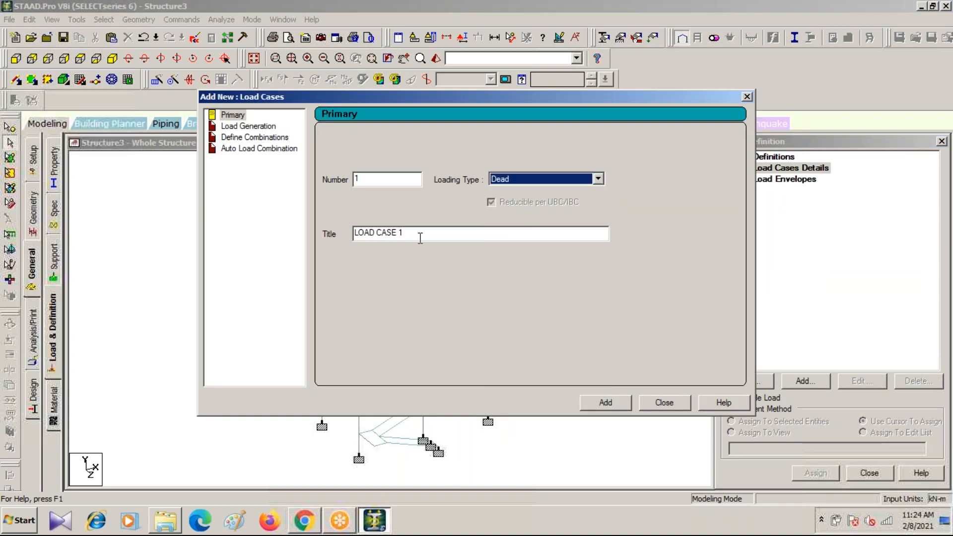
key(Tab)
text(d)
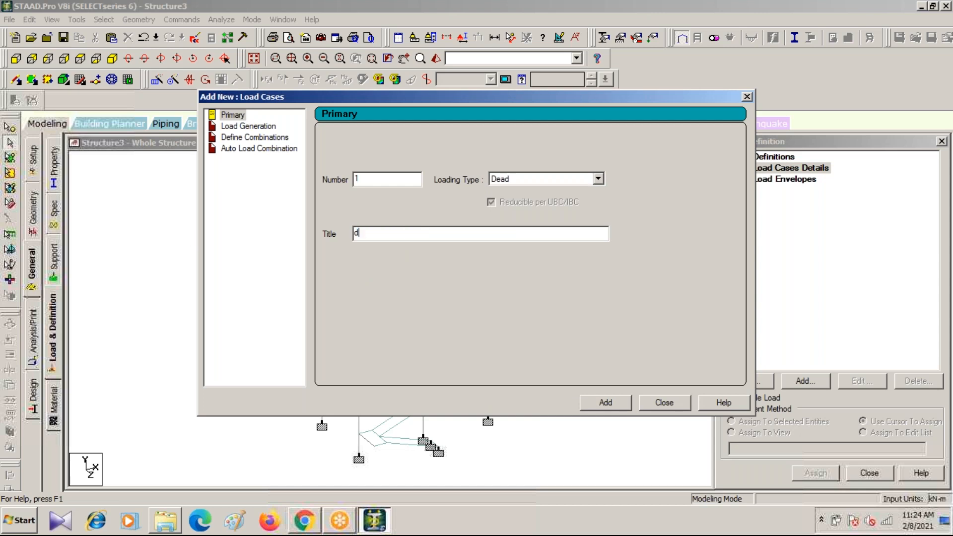
key(BackSpace)
click(606, 401)
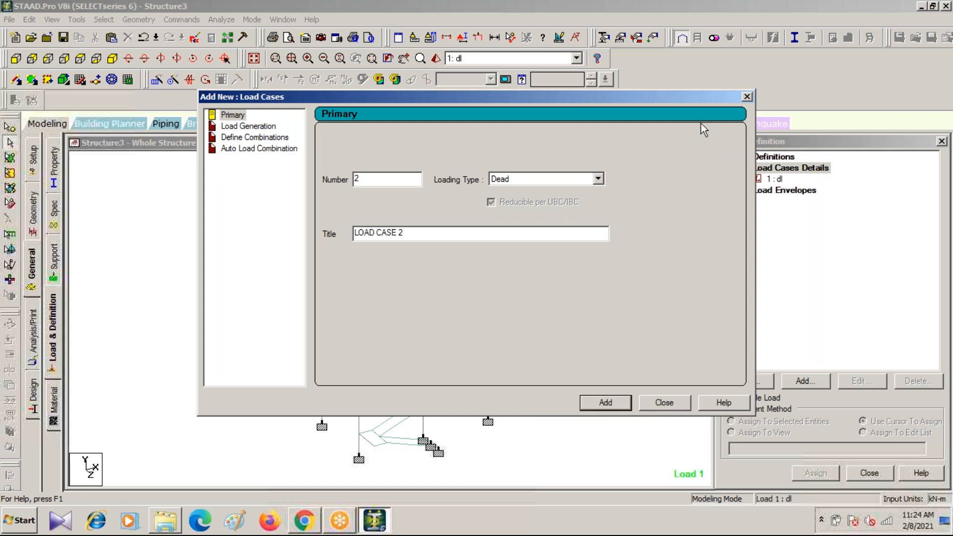
click(746, 98)
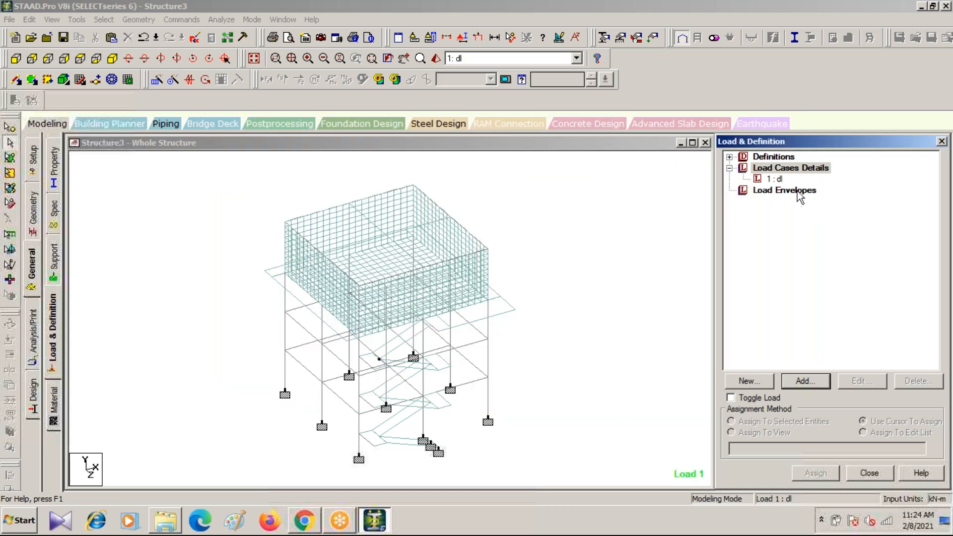
Add a selfweight load item in the Y direction with factor -1 to load case 1: dl.
click(775, 179)
click(817, 383)
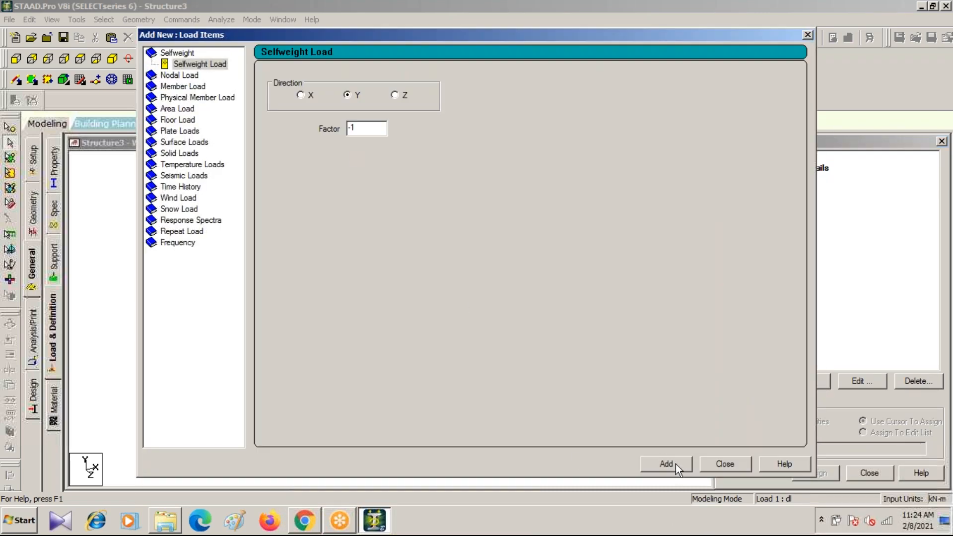
click(674, 462)
drag(513, 34, 385, 151)
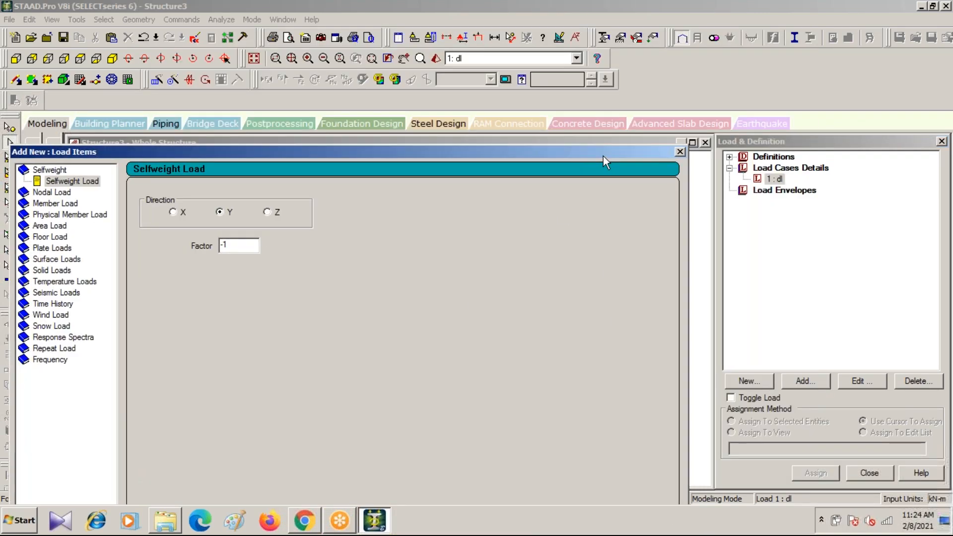
click(679, 153)
click(769, 179)
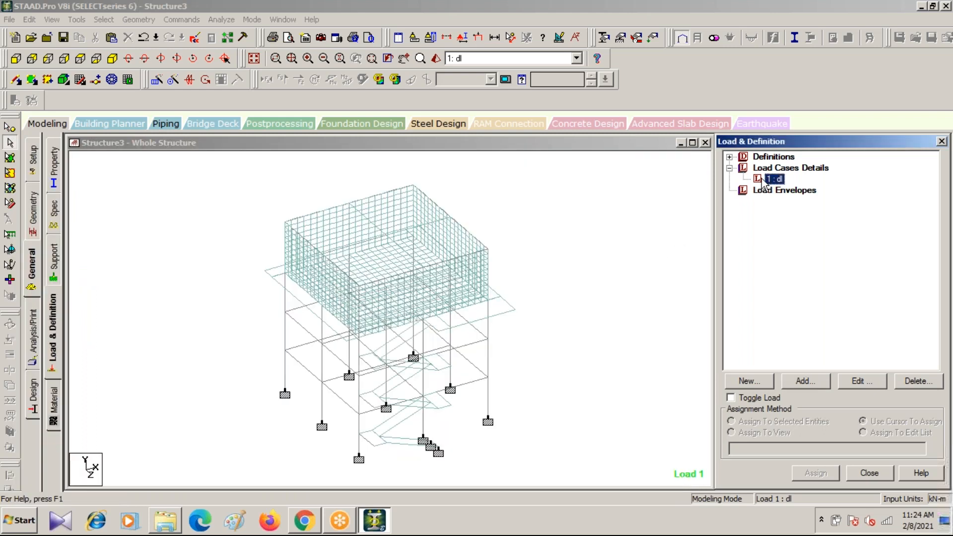
click(799, 380)
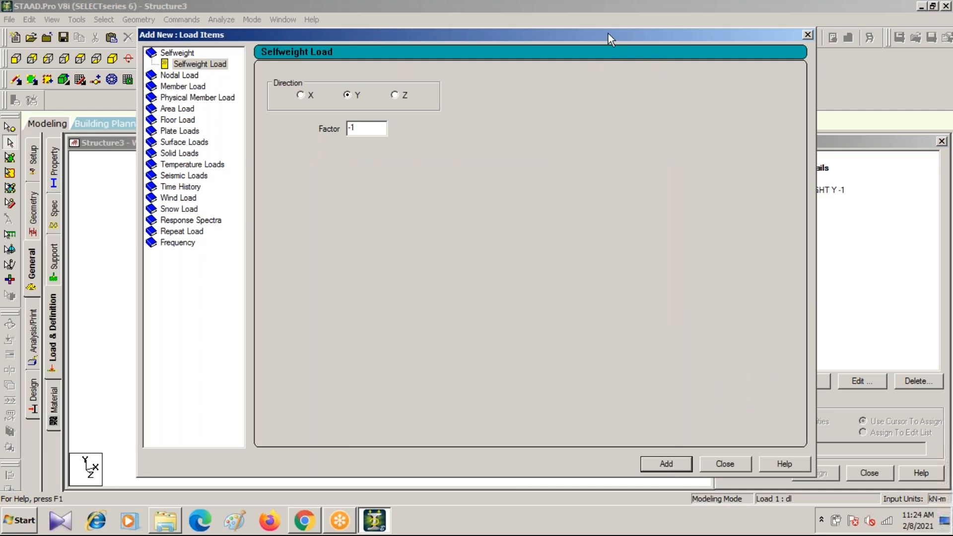
drag(609, 34, 452, 199)
click(653, 200)
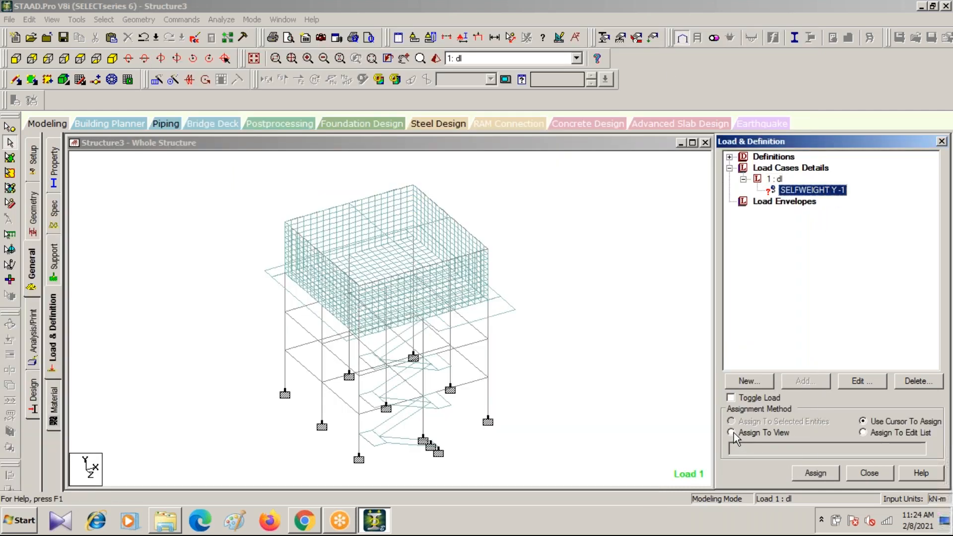
Assign the selfweight load to the whole structure with the Assign To View method.
click(731, 432)
click(816, 472)
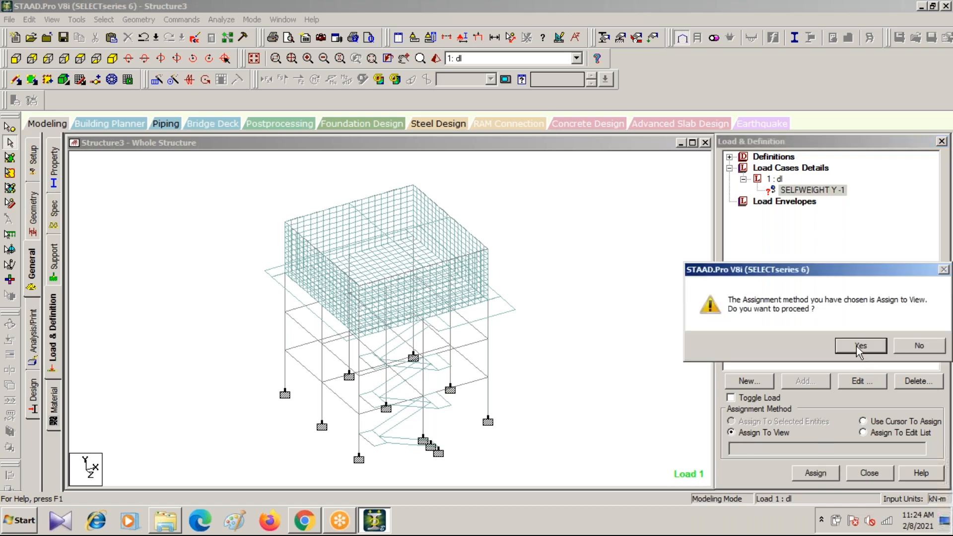
click(860, 346)
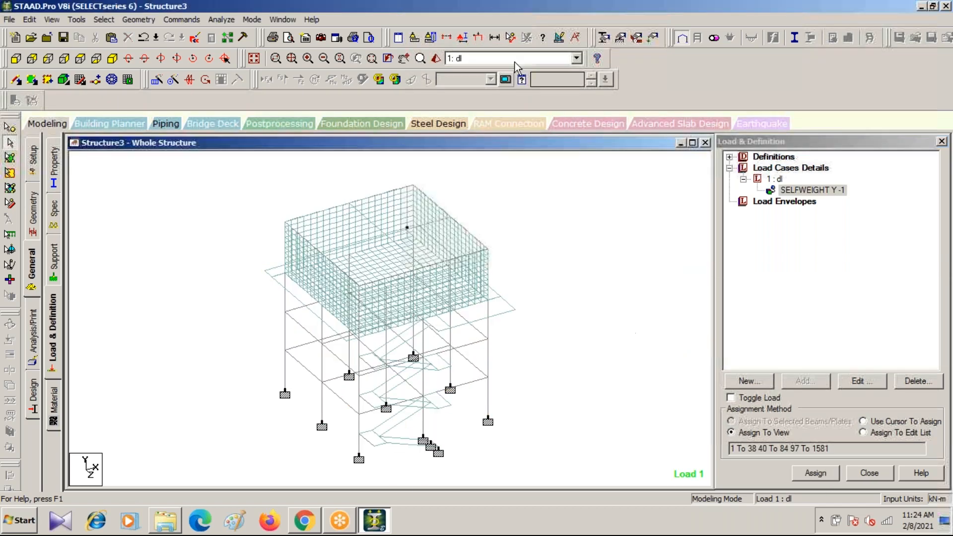
Start a new load item for load case 1: dl and look at the floor load and Pressure on Full Plate options.
click(775, 179)
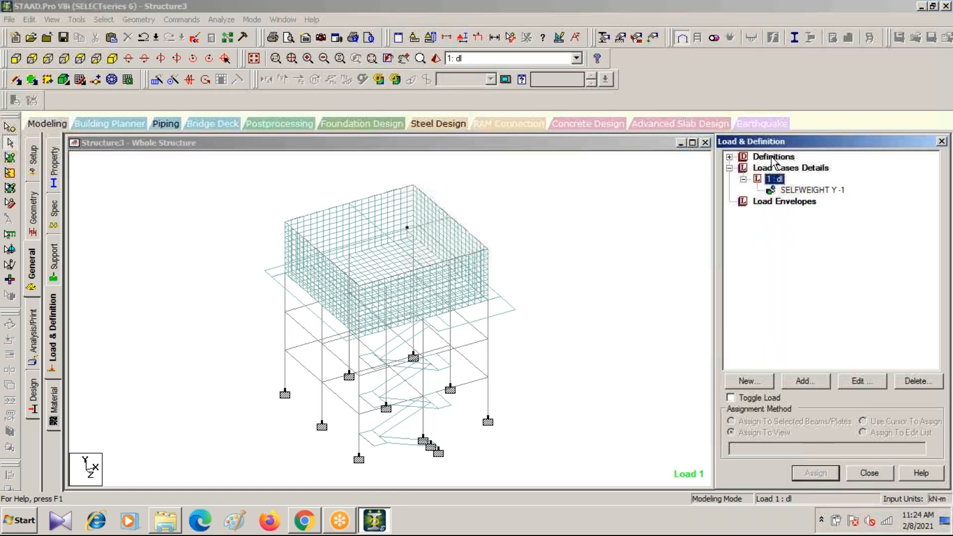
click(805, 381)
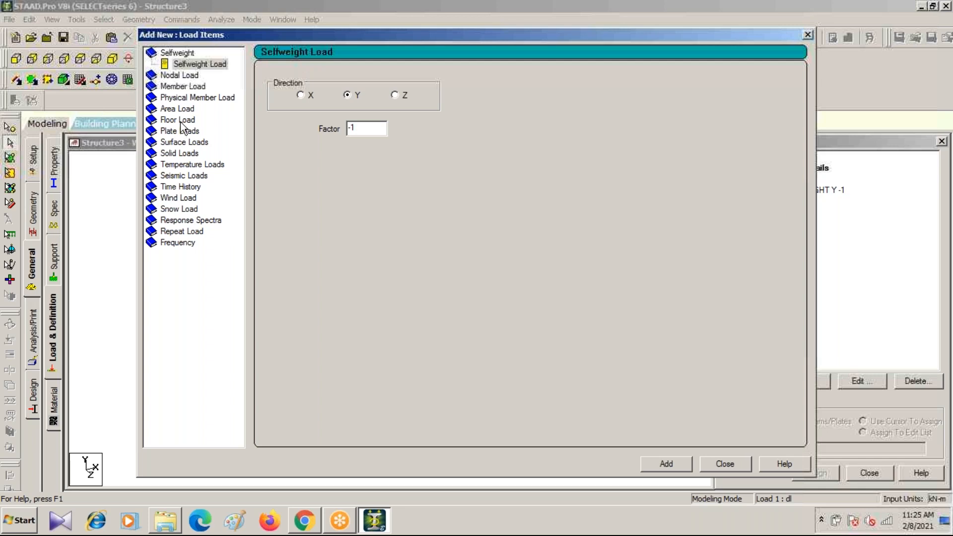
click(165, 109)
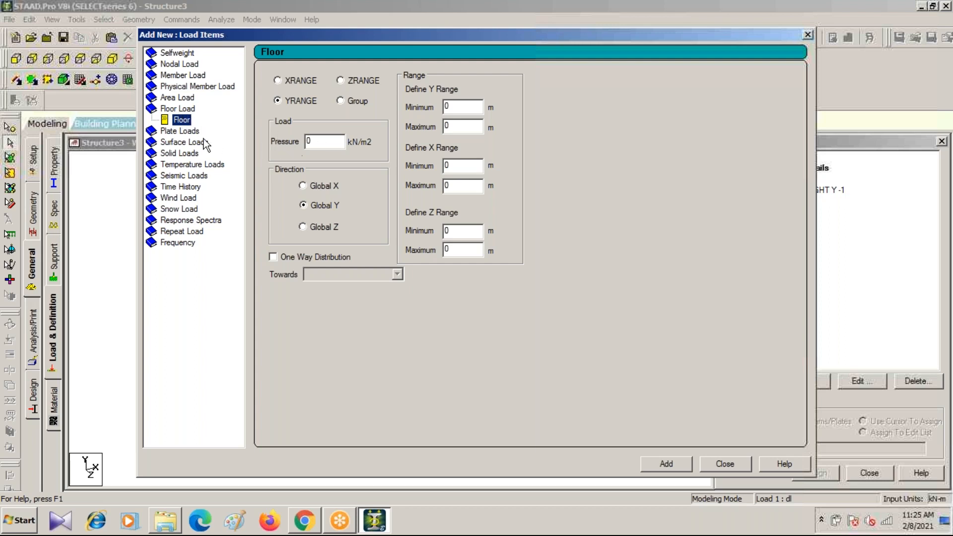
click(169, 131)
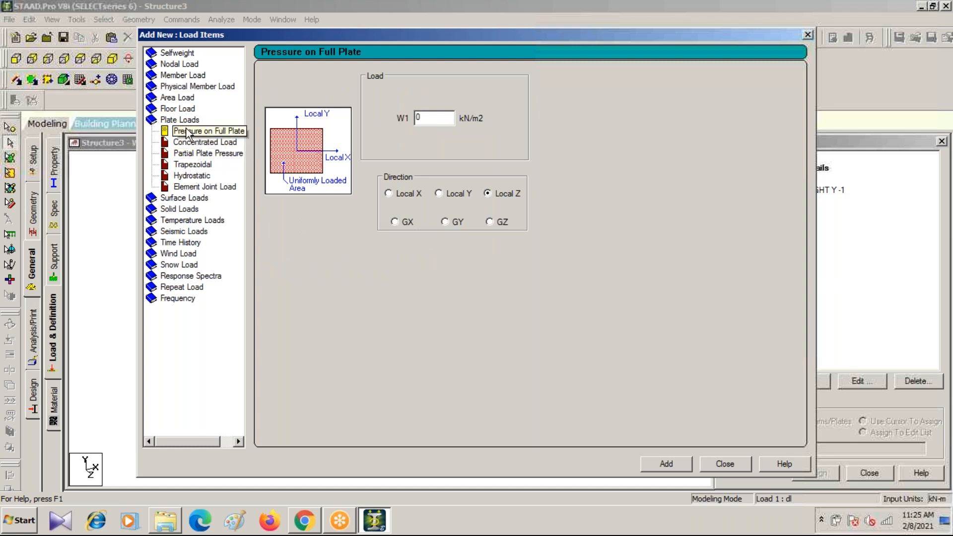
click(234, 131)
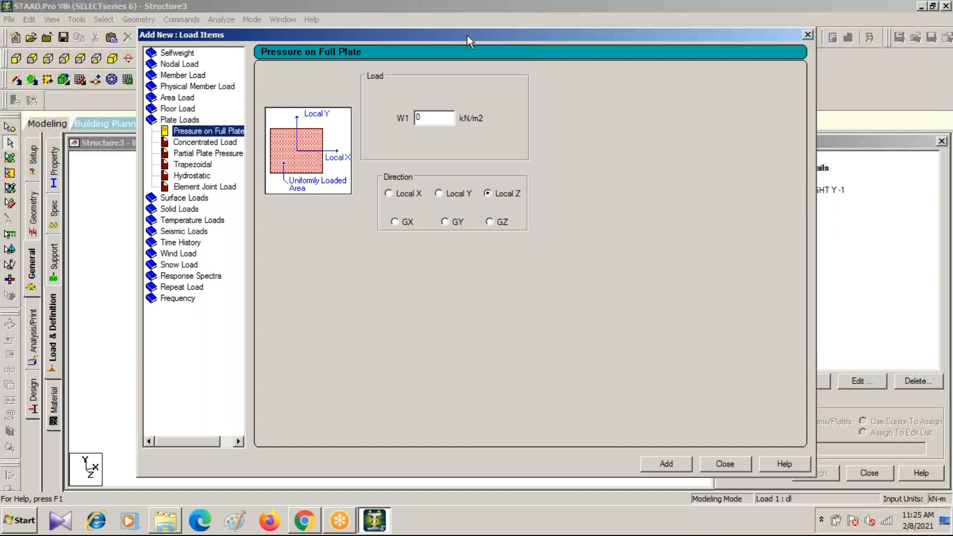
drag(467, 35, 50, 339)
click(389, 262)
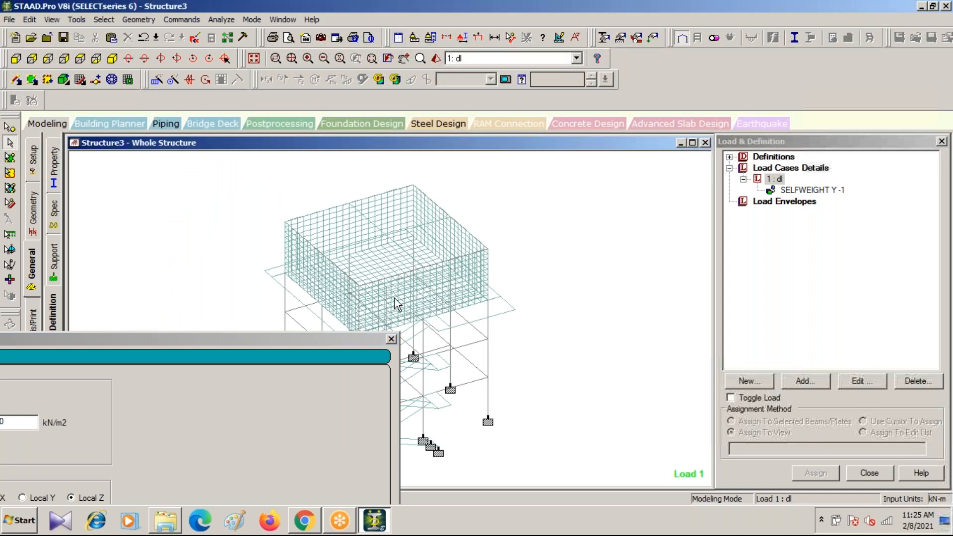
click(281, 338)
drag(282, 337, 608, 70)
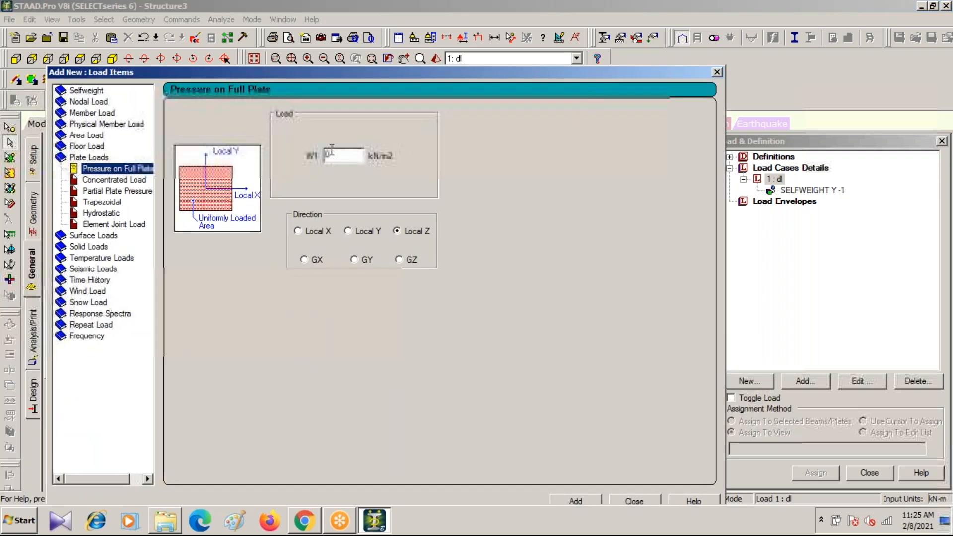
drag(427, 71, 215, 362)
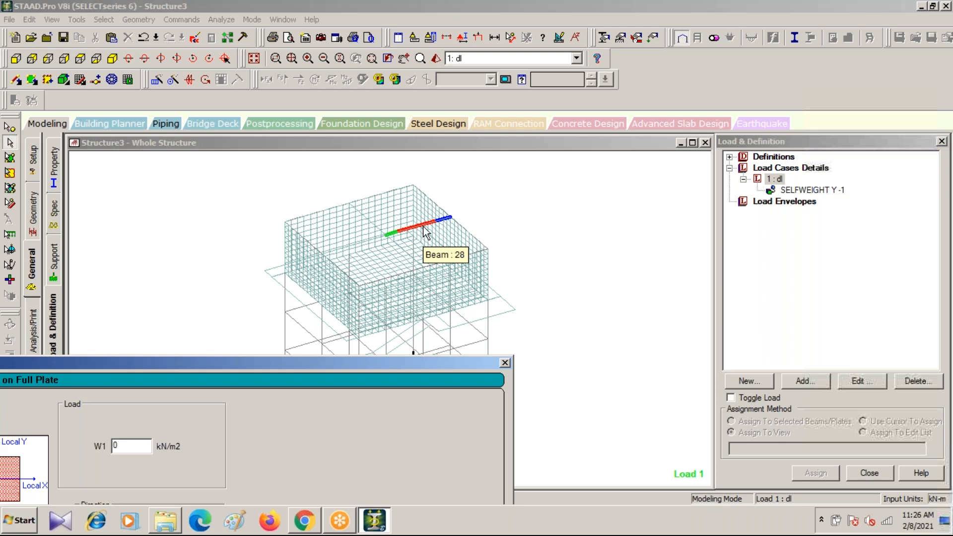
drag(118, 362, 319, 161)
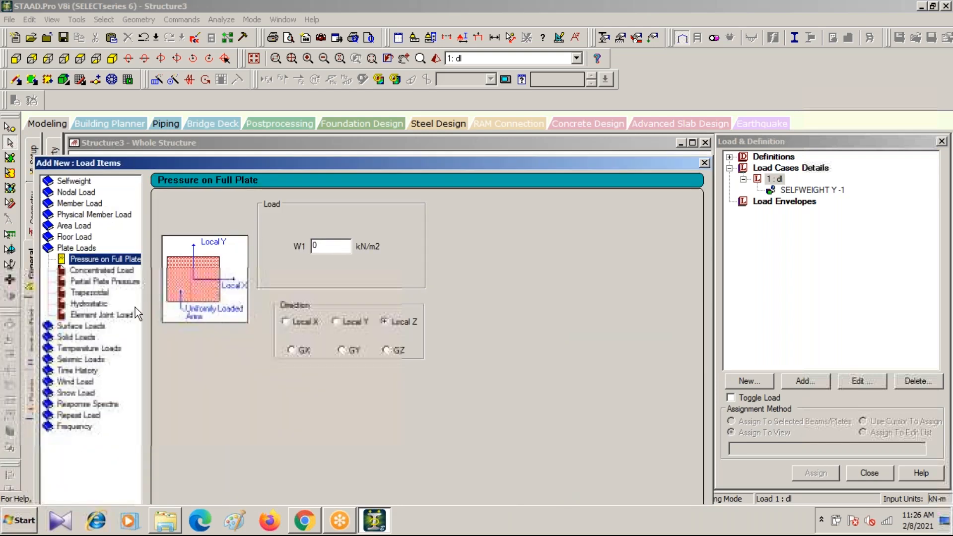
Choose the Hydrostatic plate load and start picking its plates, keeping the selection list clear of the model.
click(87, 303)
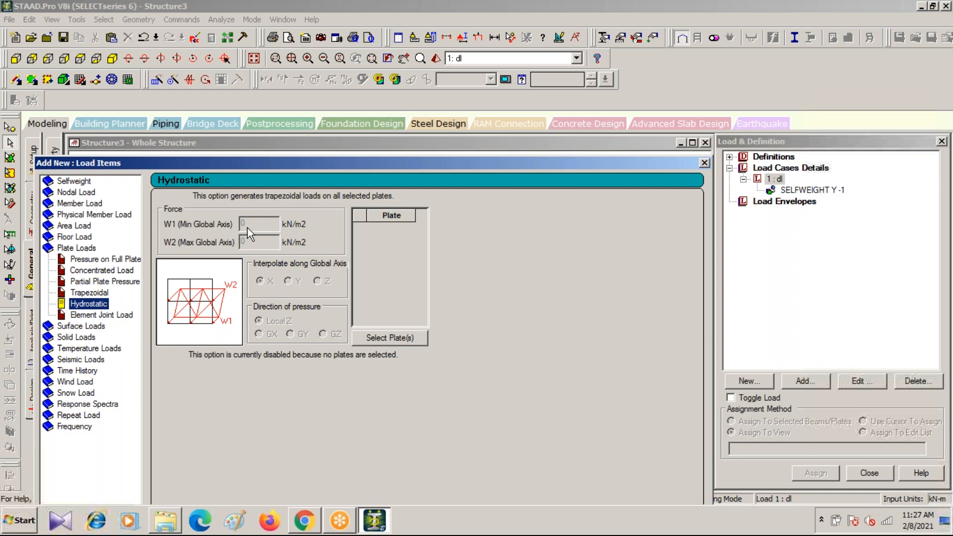
click(383, 337)
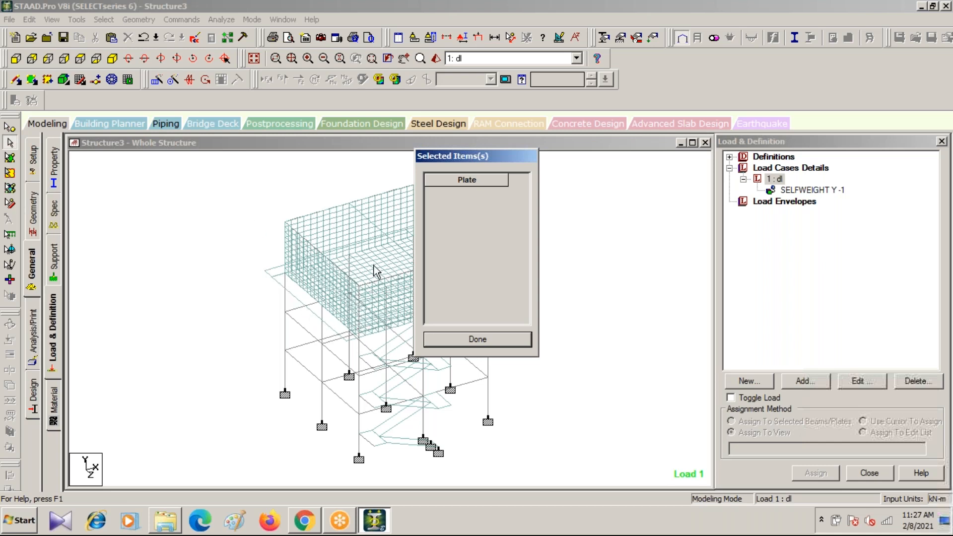
drag(459, 158, 624, 176)
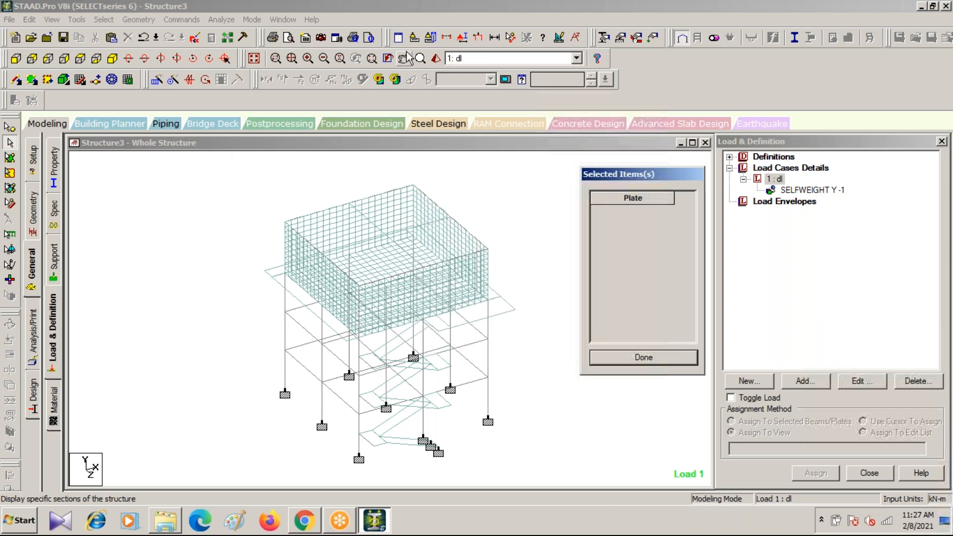
Isolate the tank's left side wall from the front view with a rubber band section and show it in isometric view.
click(12, 61)
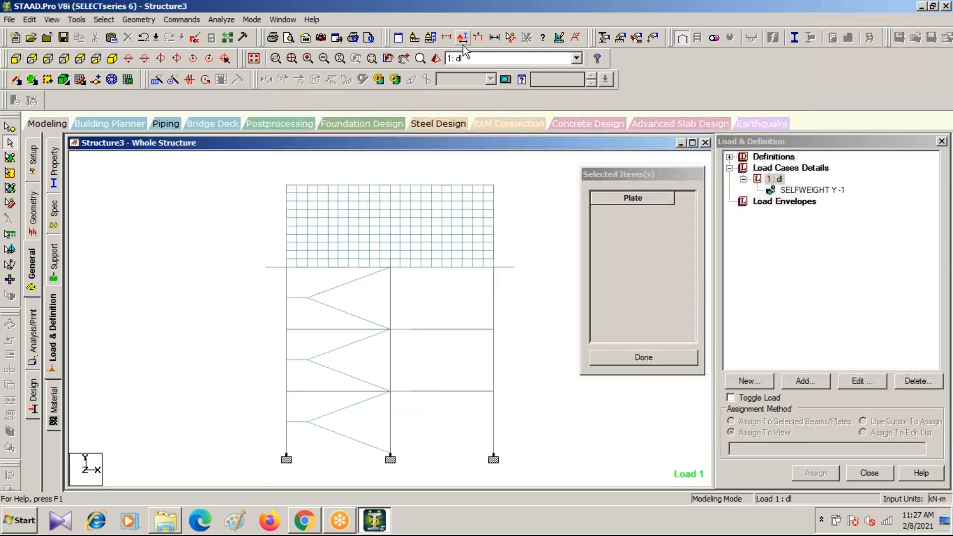
click(446, 38)
click(520, 174)
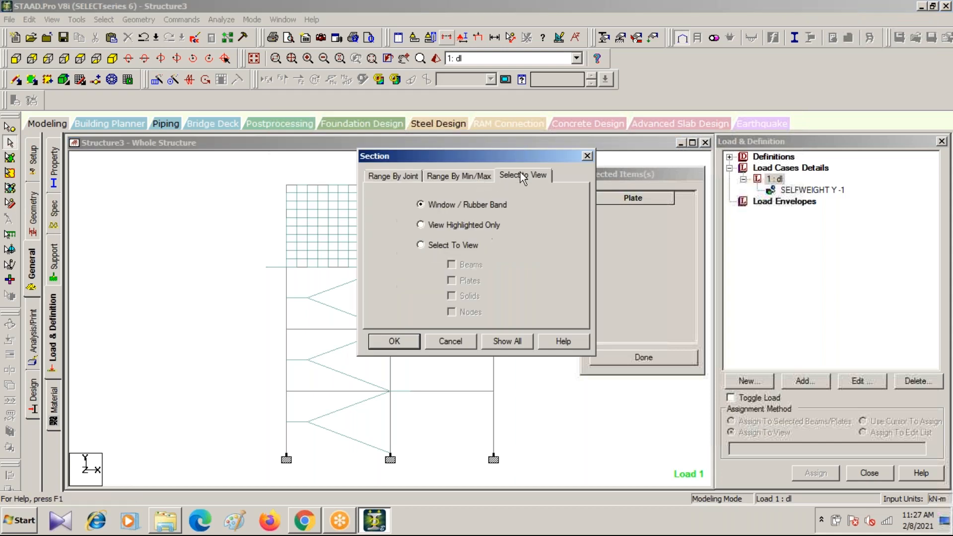
click(388, 343)
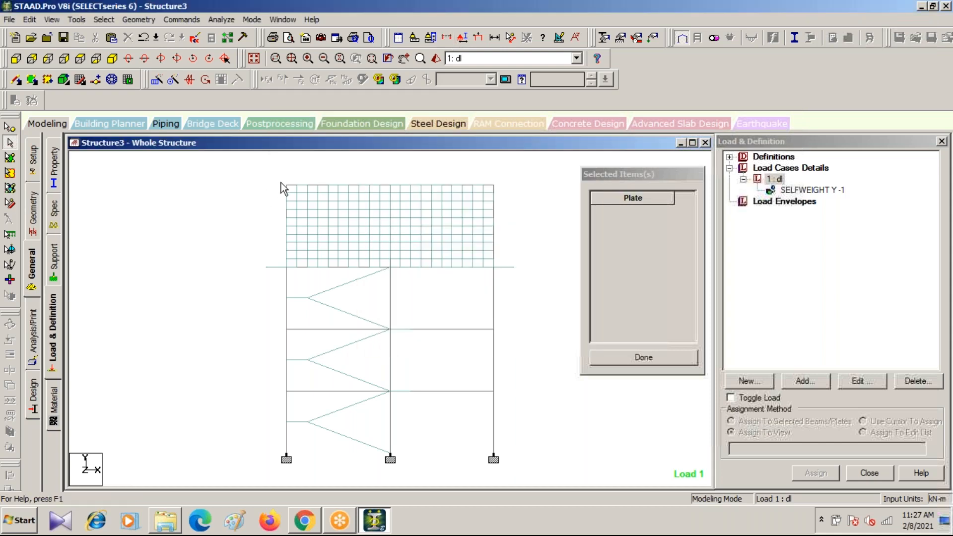
drag(279, 180, 290, 275)
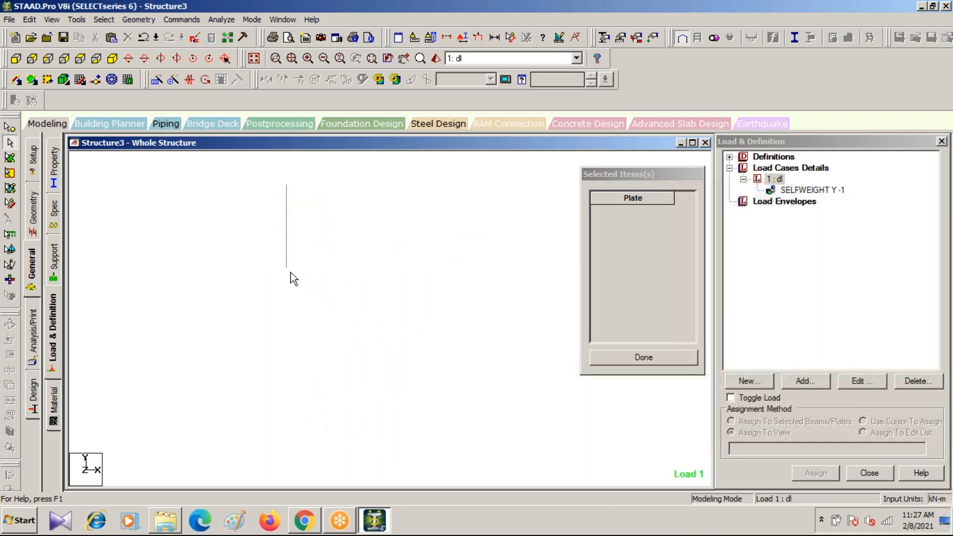
click(114, 60)
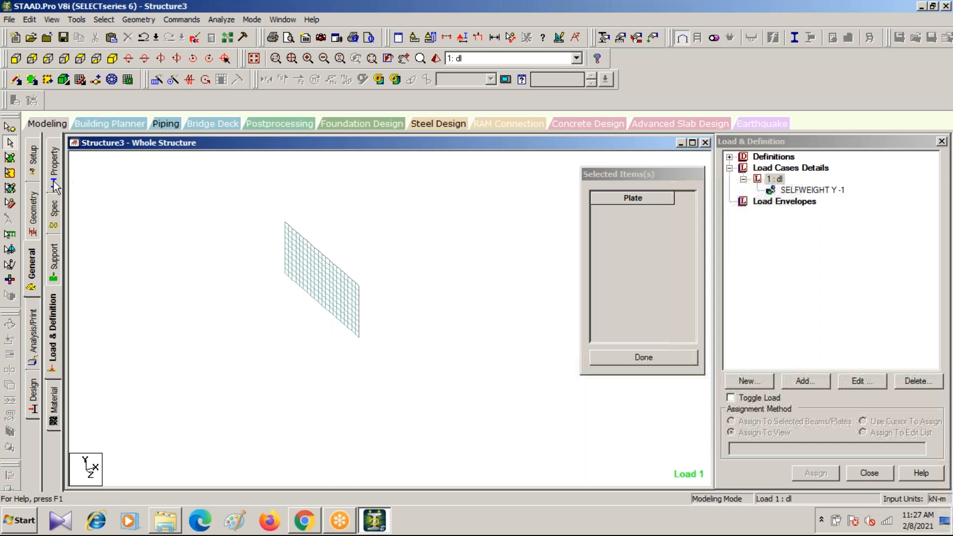
Select all meshed plates of the isolated tank wall and accept them for the hydrostatic load.
click(9, 158)
drag(243, 207, 439, 353)
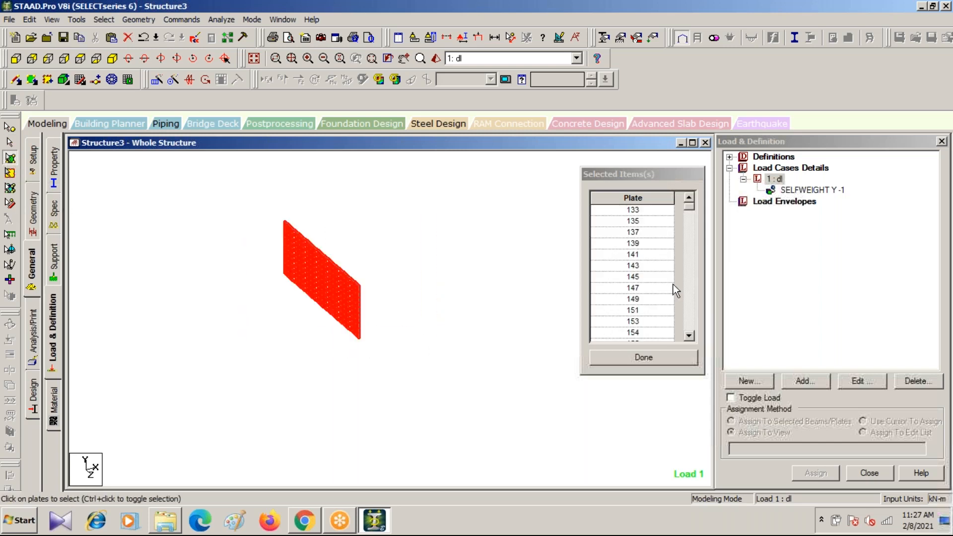
click(644, 357)
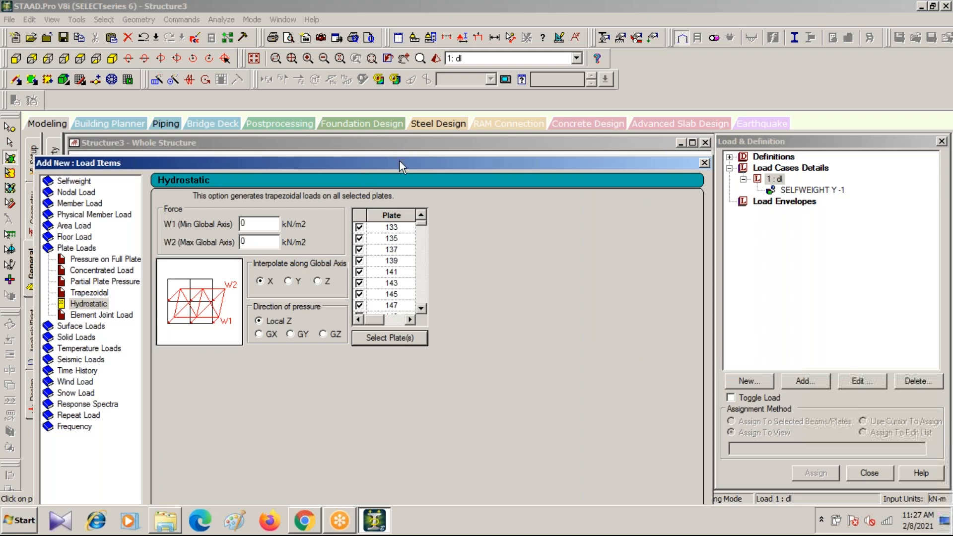
Set the hydrostatic load to W1 70 and W2 5 kN/m2, interpolated along global Y with pressure in Local Z.
drag(400, 166, 687, 184)
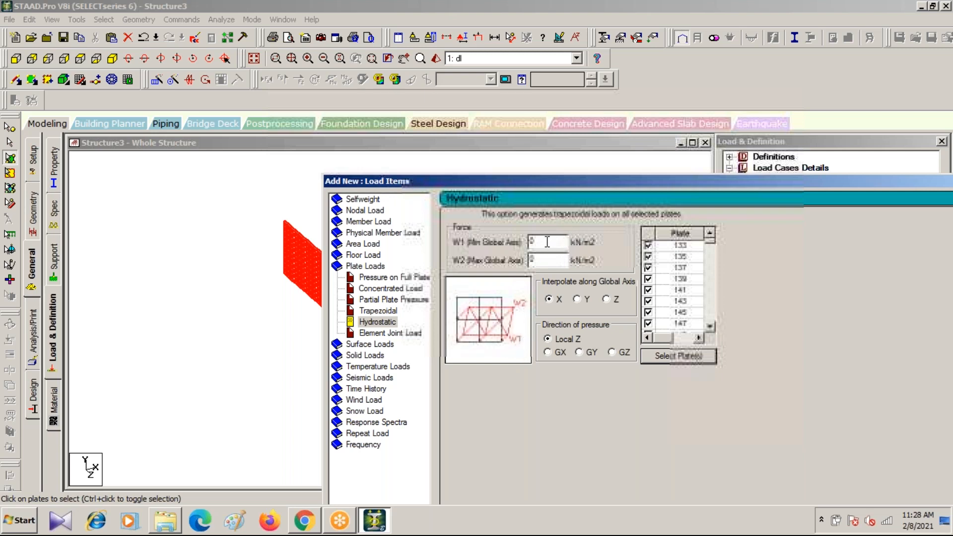
text(70)
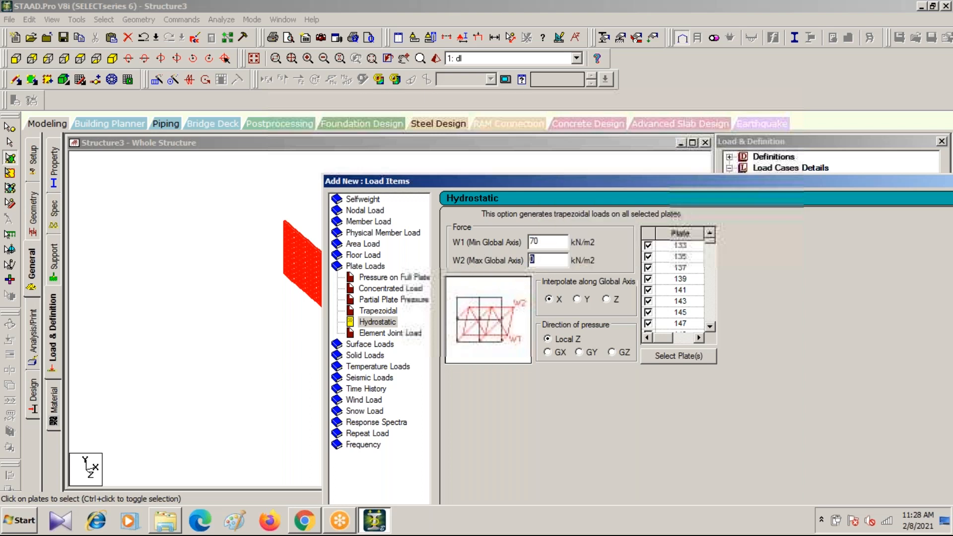
text(5)
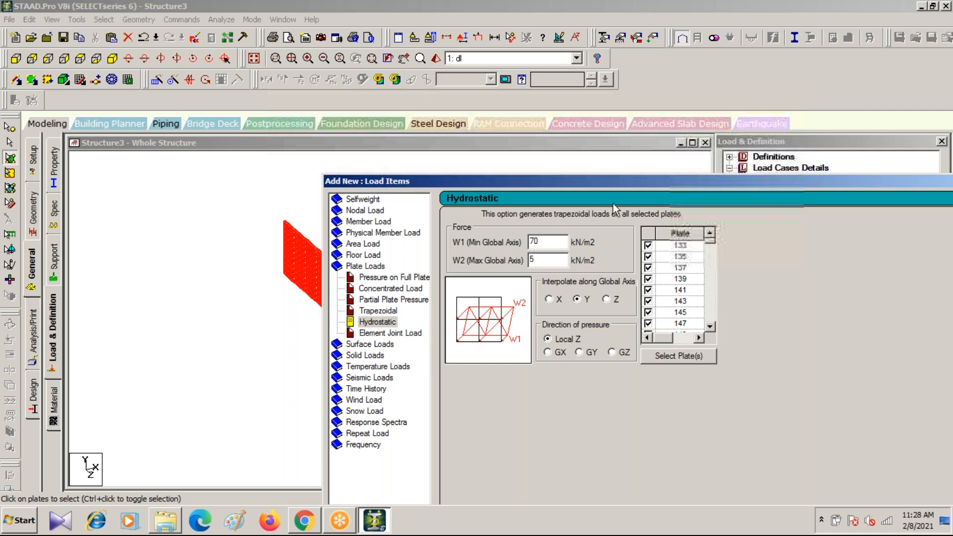
drag(622, 183, 726, 163)
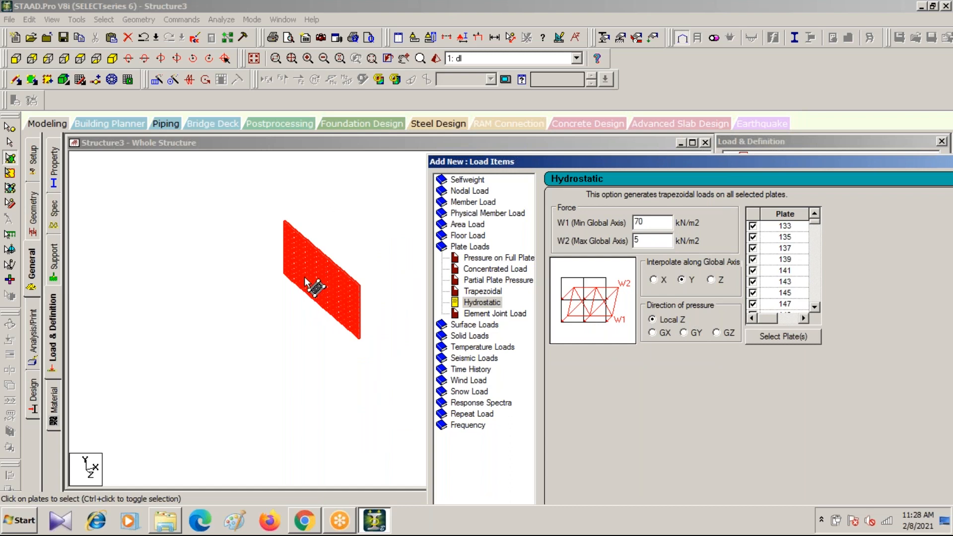
Clear the plate selection, accept the auto save and display the plate orientation axes on the isolated wall to examine their local Z direction.
click(256, 349)
scroll(318, 297, up, 7)
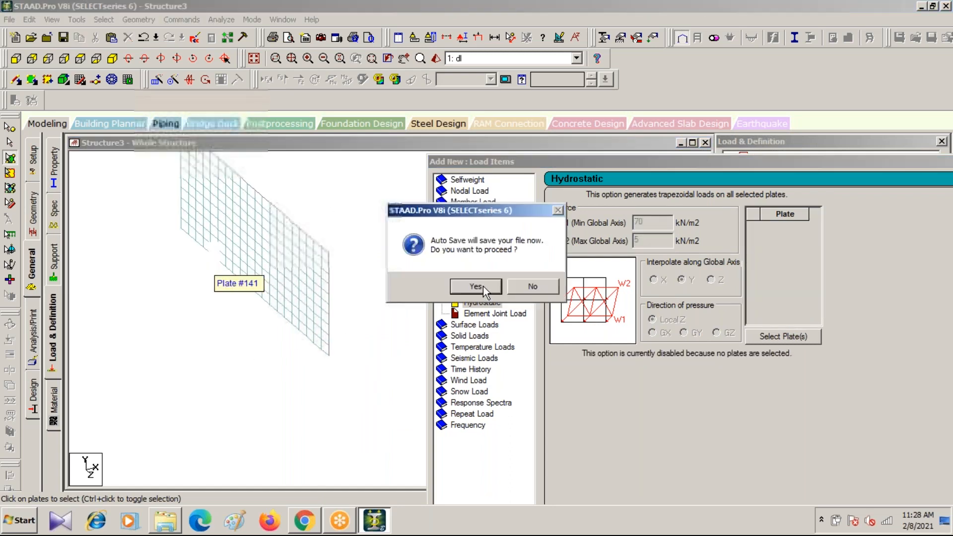
click(483, 287)
click(390, 275)
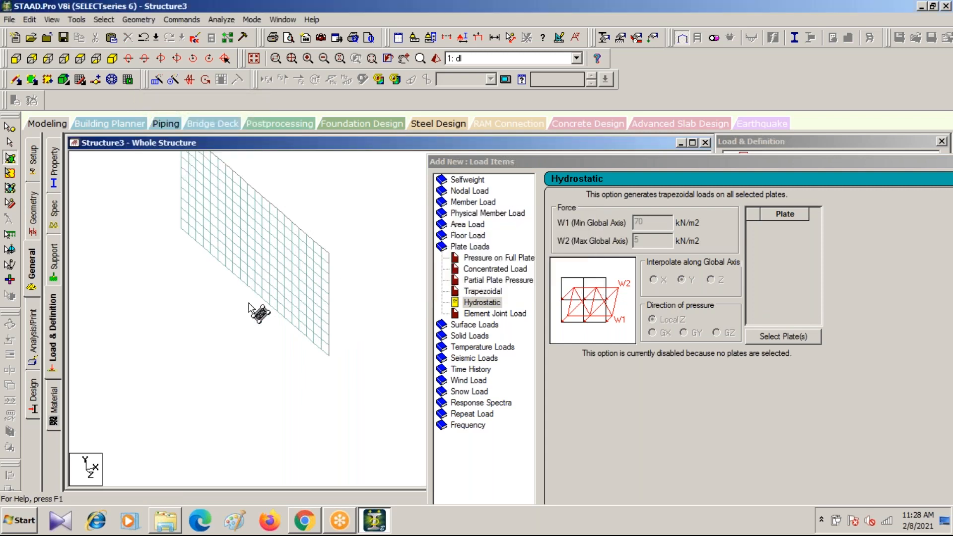
middle_drag(237, 344, 288, 409)
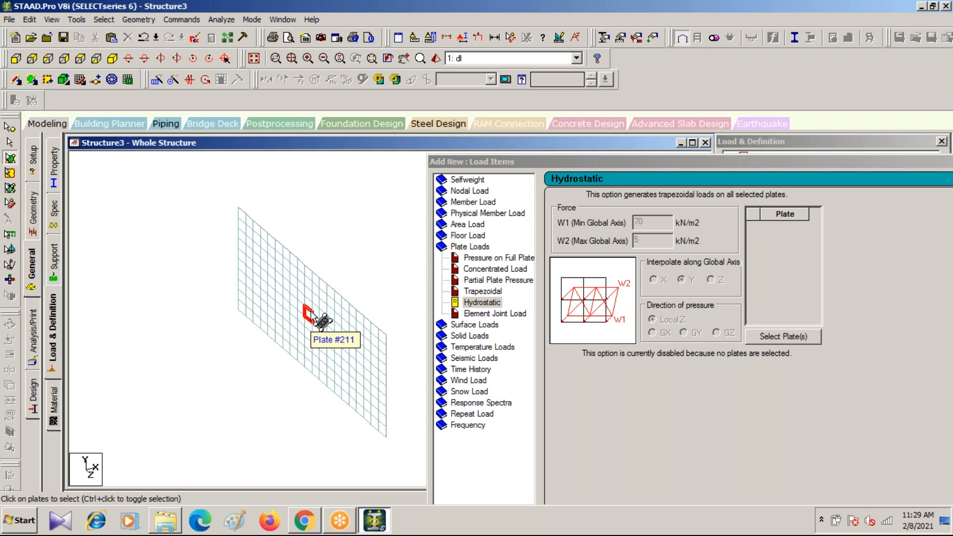
key(shift+t)
scroll(279, 301, up, 2)
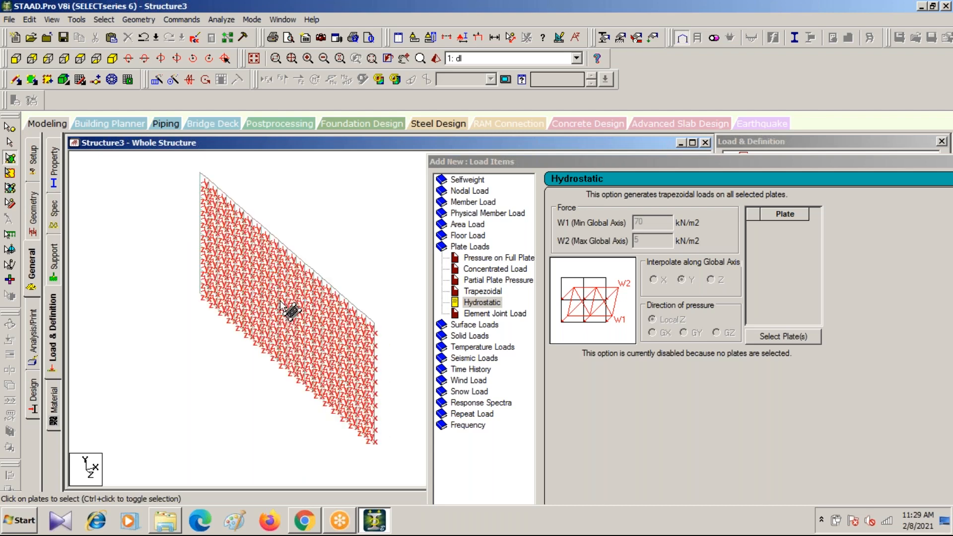
scroll(271, 301, up, 3)
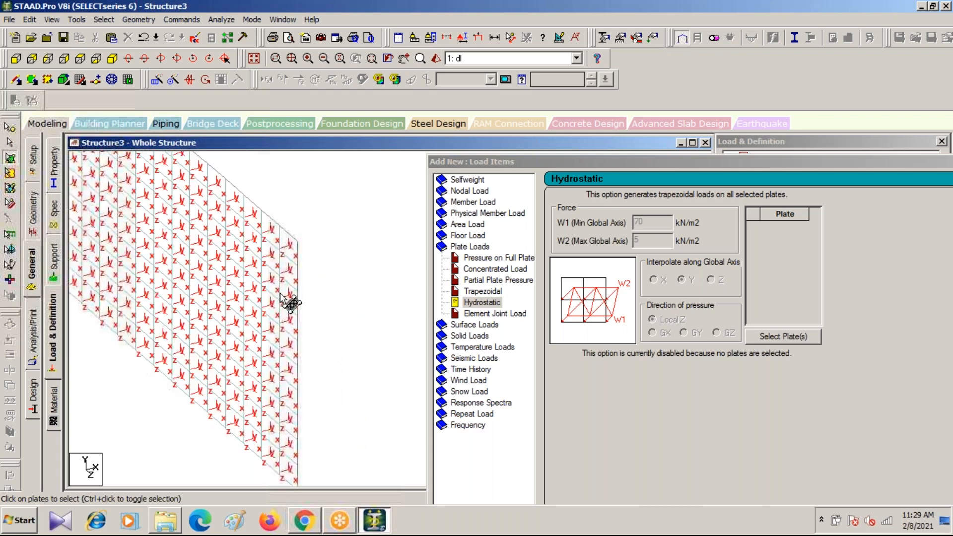
Examine the local Z direction of the plate axes across the isolated left tank wall.
scroll(287, 240, up, 3)
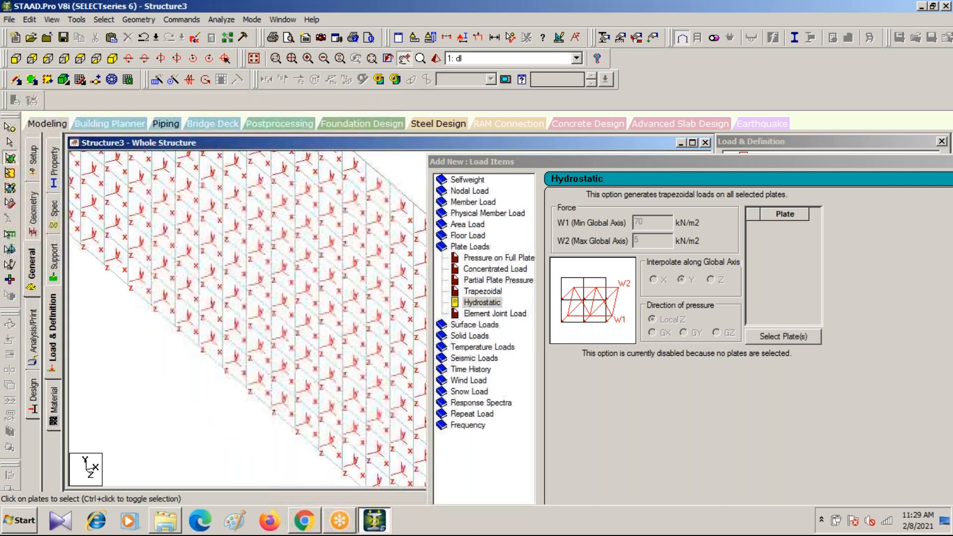
middle_drag(311, 239, 310, 368)
scroll(273, 297, up, 1)
middle_drag(273, 298, 415, 324)
scroll(312, 293, down, 2)
scroll(259, 258, up, 3)
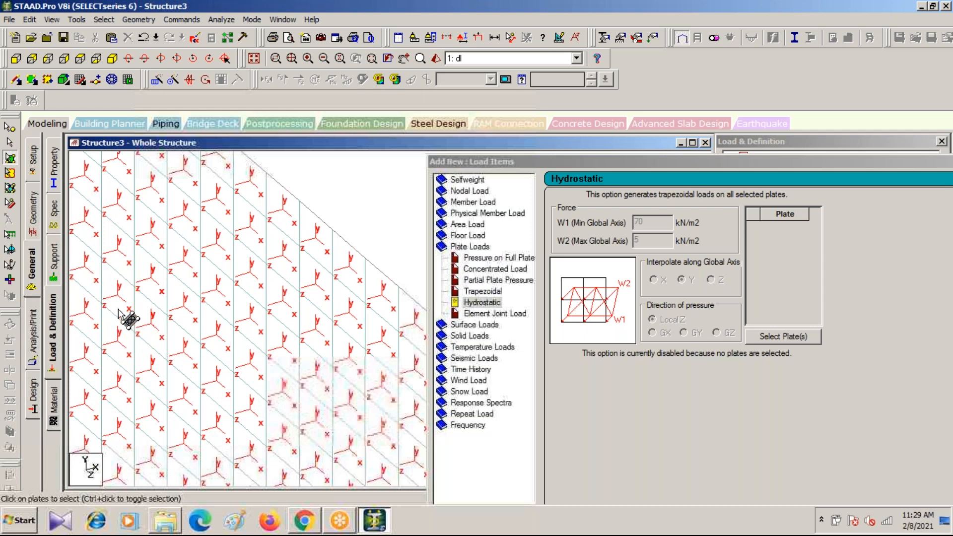
scroll(191, 317, down, 4)
middle_drag(178, 313, 131, 209)
scroll(122, 320, down, 5)
middle_drag(326, 415, 337, 268)
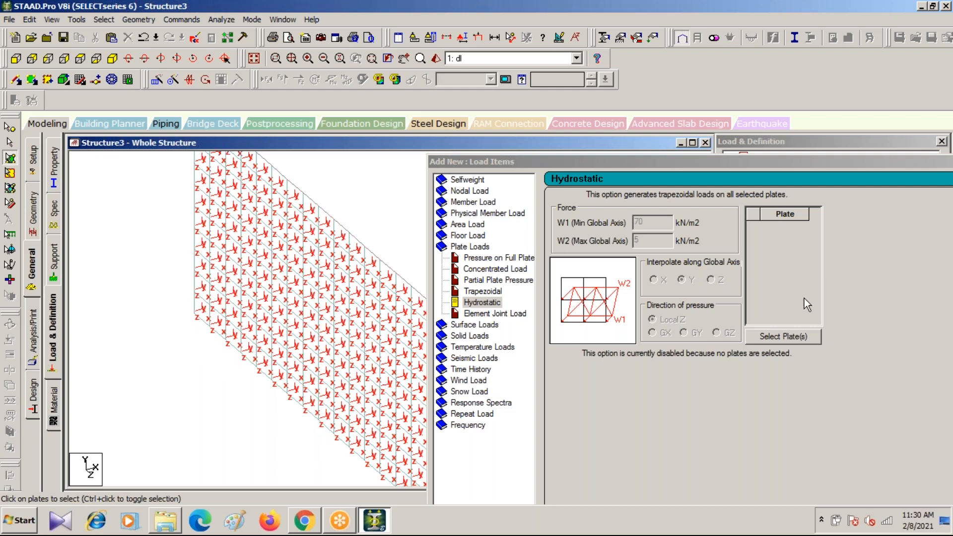
Reselect all meshed plates of the isolated left tank wall and accept them for the hydrostatic load.
click(785, 336)
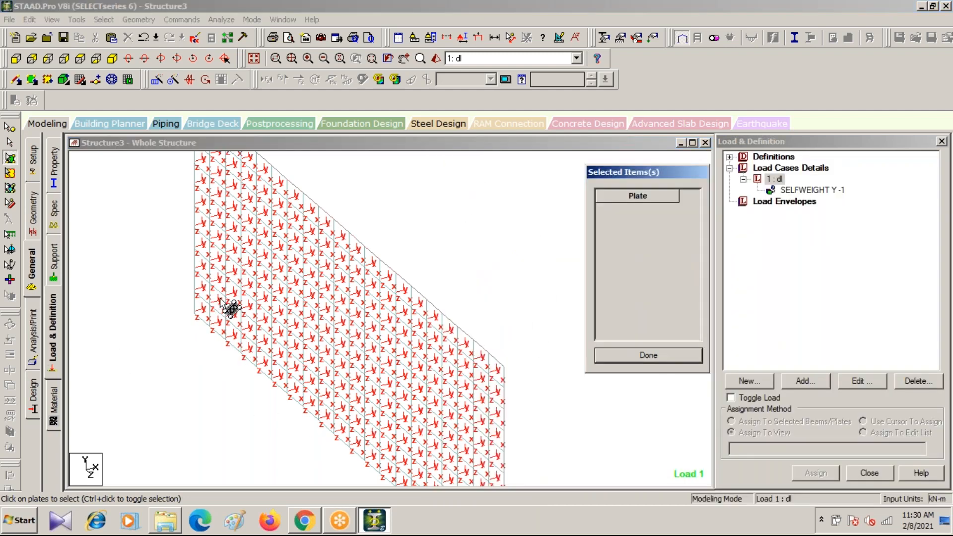
click(137, 246)
scroll(137, 246, down, 4)
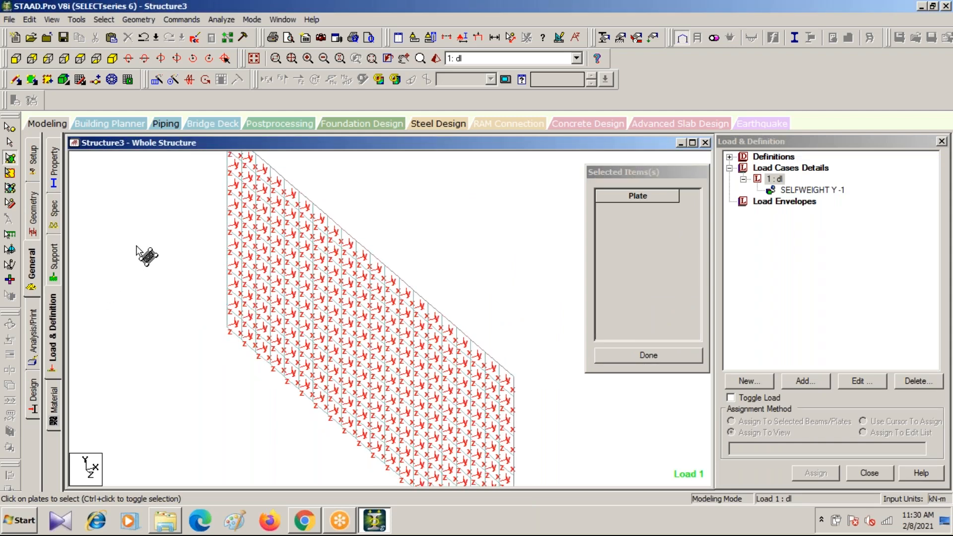
middle_drag(226, 299, 138, 214)
scroll(137, 214, down, 5)
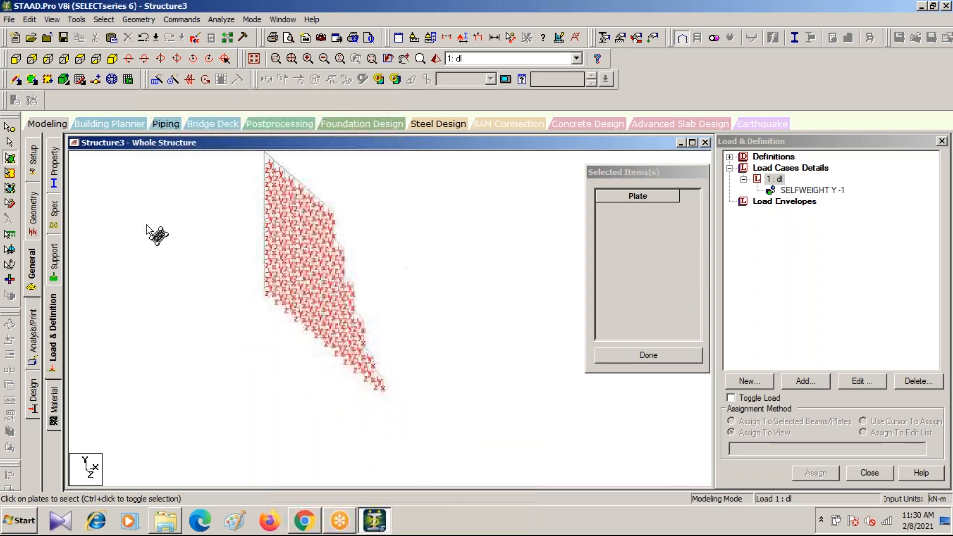
middle_drag(285, 293, 148, 268)
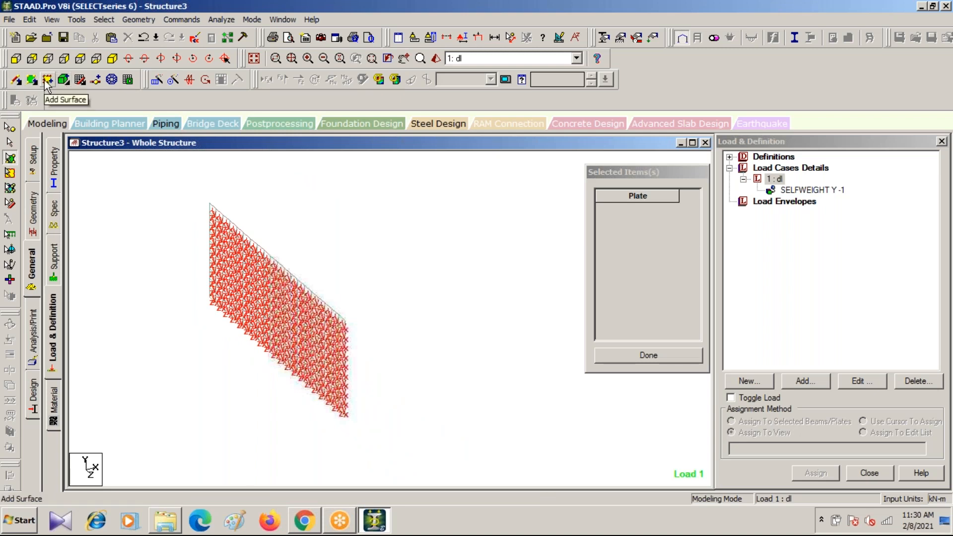
click(9, 173)
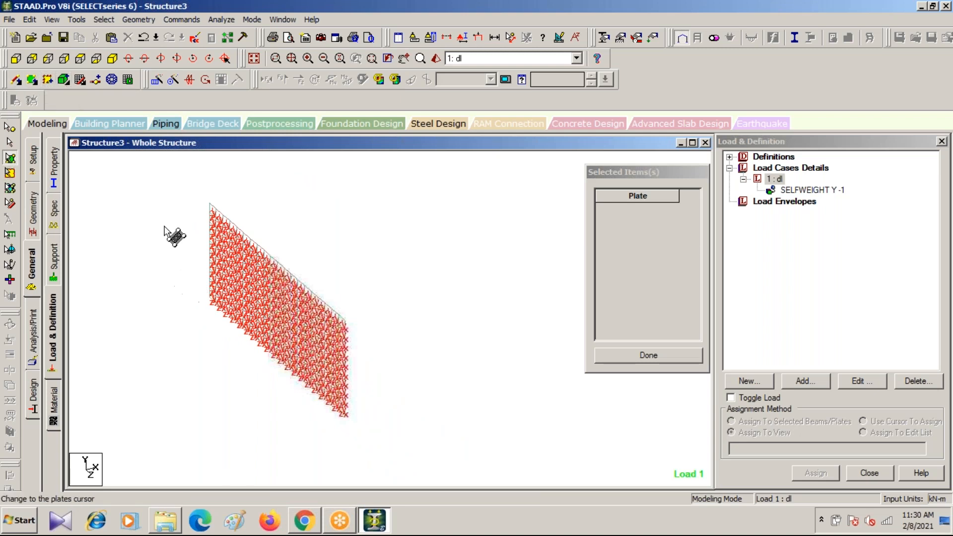
drag(179, 188, 393, 432)
click(651, 355)
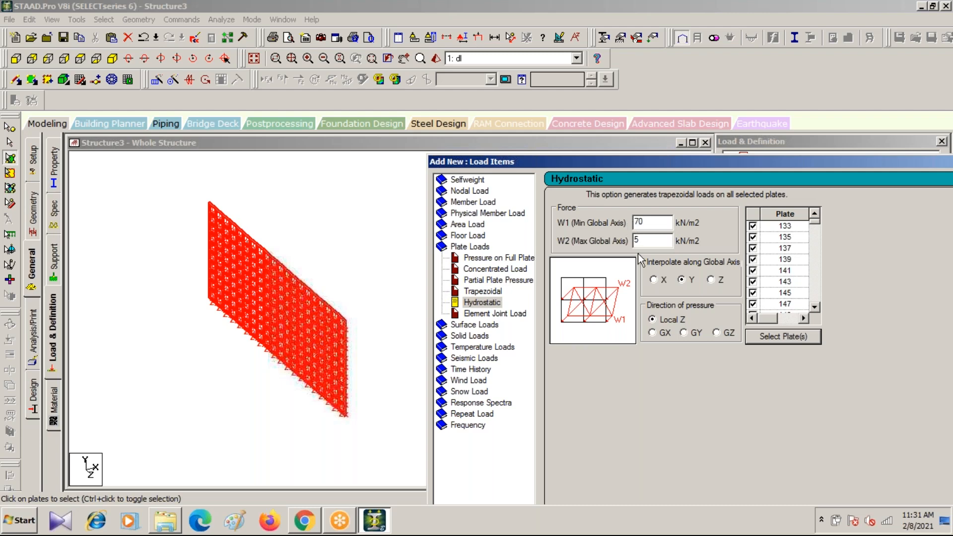
Add the hydrostatic load to load case dl, close the load items dialog and highlight one of the generated trapezoidal loads.
drag(705, 162, 477, 44)
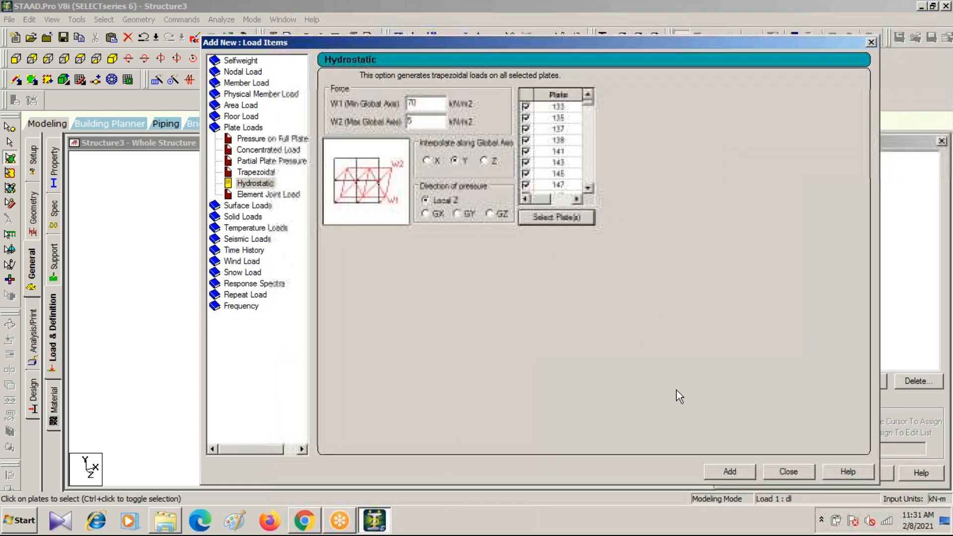
click(731, 472)
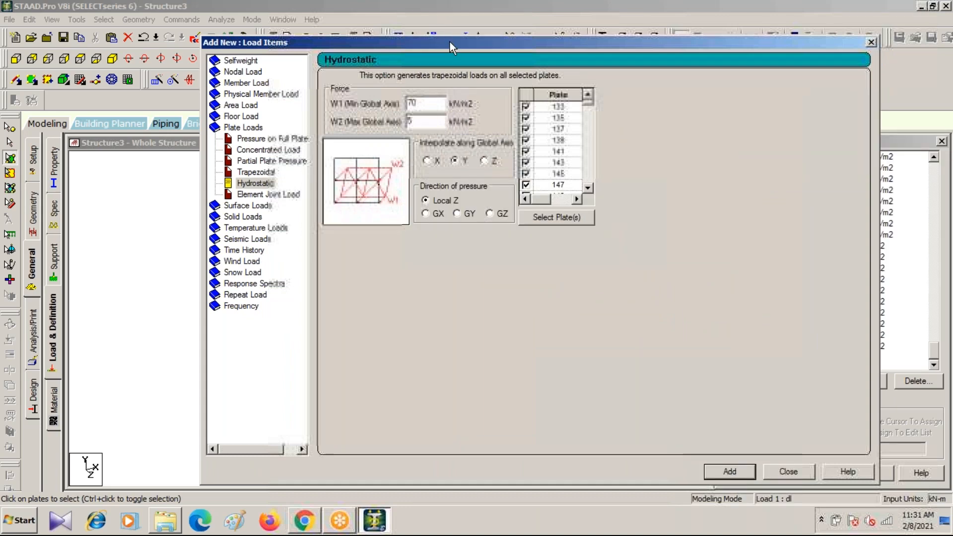
drag(450, 42, 233, 169)
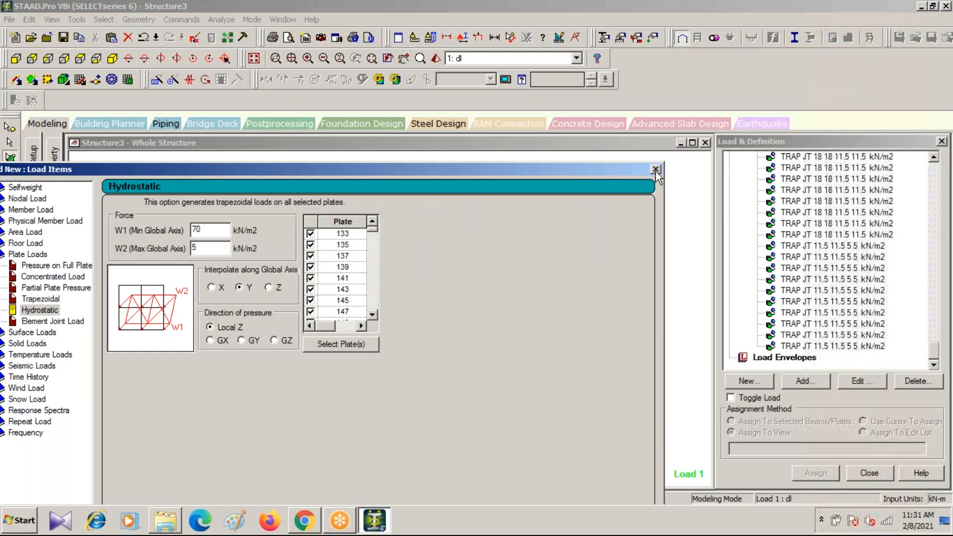
click(656, 170)
click(857, 280)
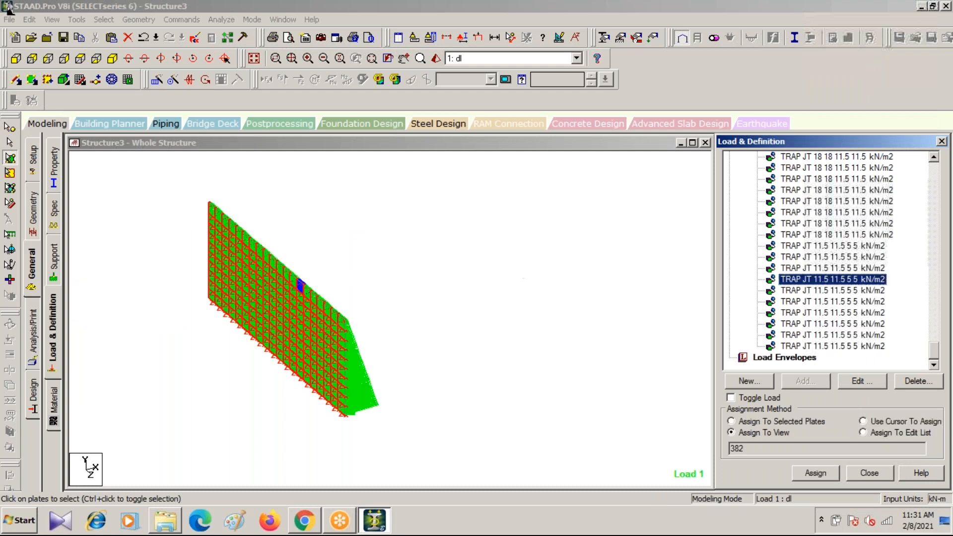
Restore the whole structure and view the hydrostatic load on the tank's left wall from the front.
click(16, 59)
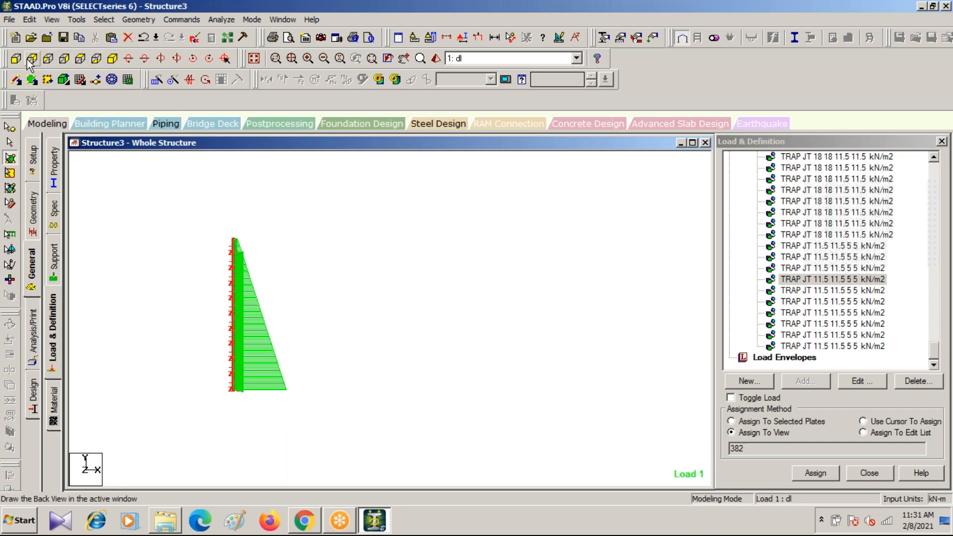
click(254, 59)
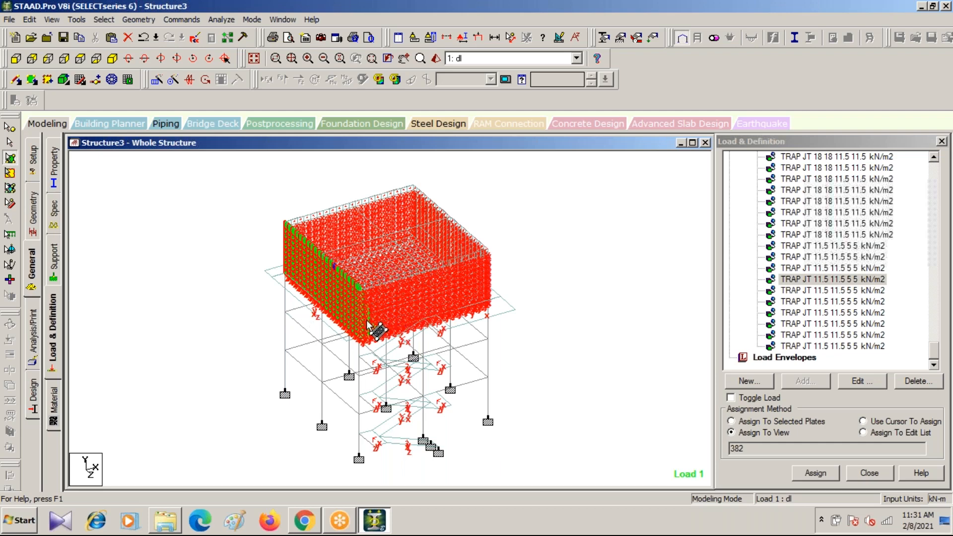
scroll(368, 325, up, 1)
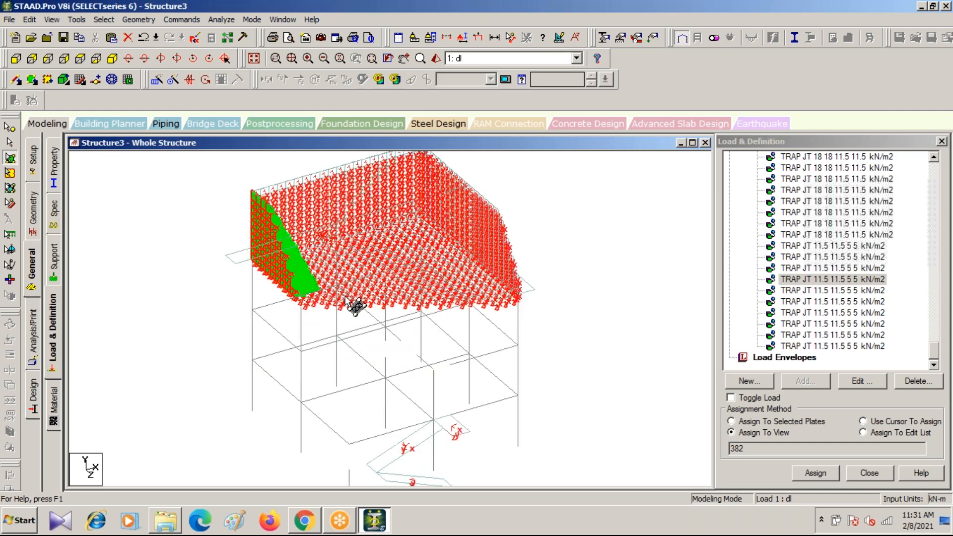
click(22, 58)
middle_drag(204, 257, 219, 335)
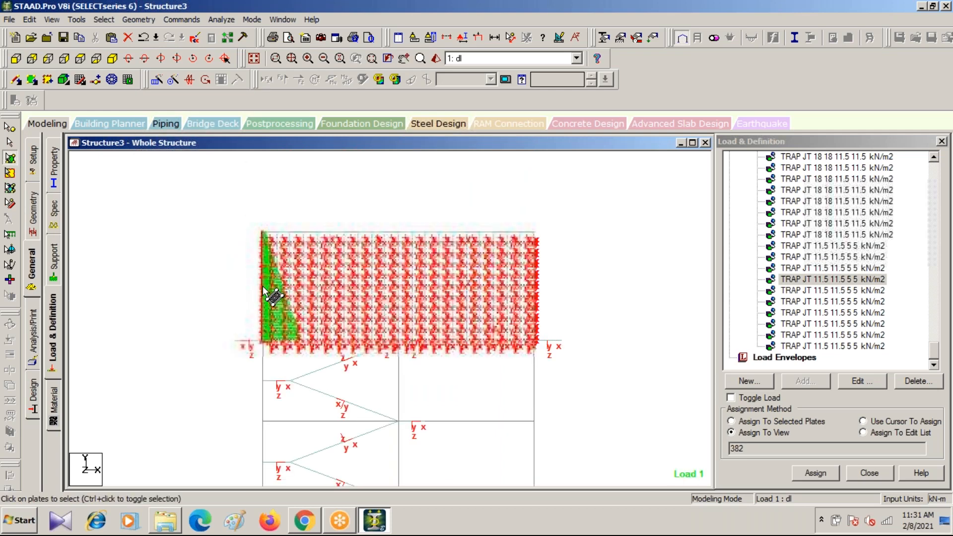
scroll(263, 286, up, 1)
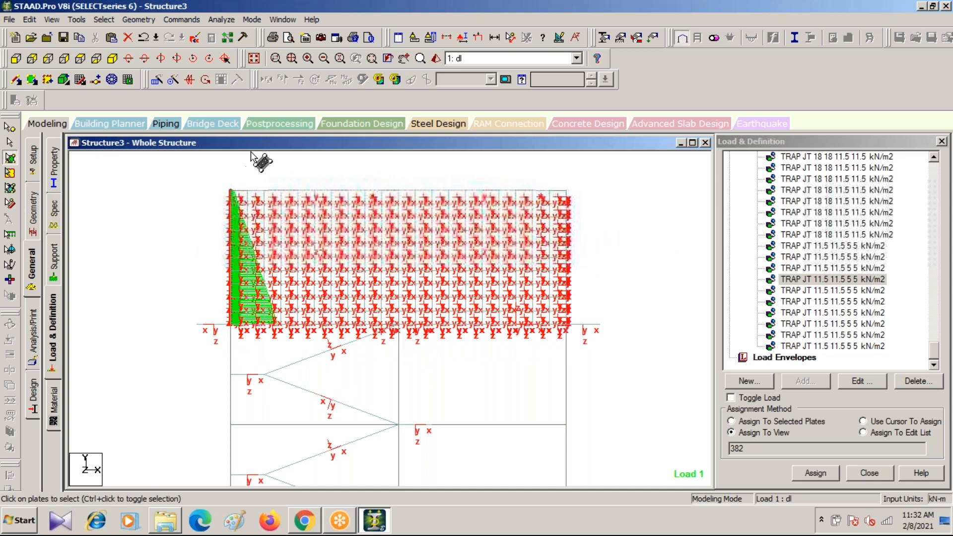
Isolate the tank's front wall from the side view with a rubber band section and show it in isometric view.
click(48, 59)
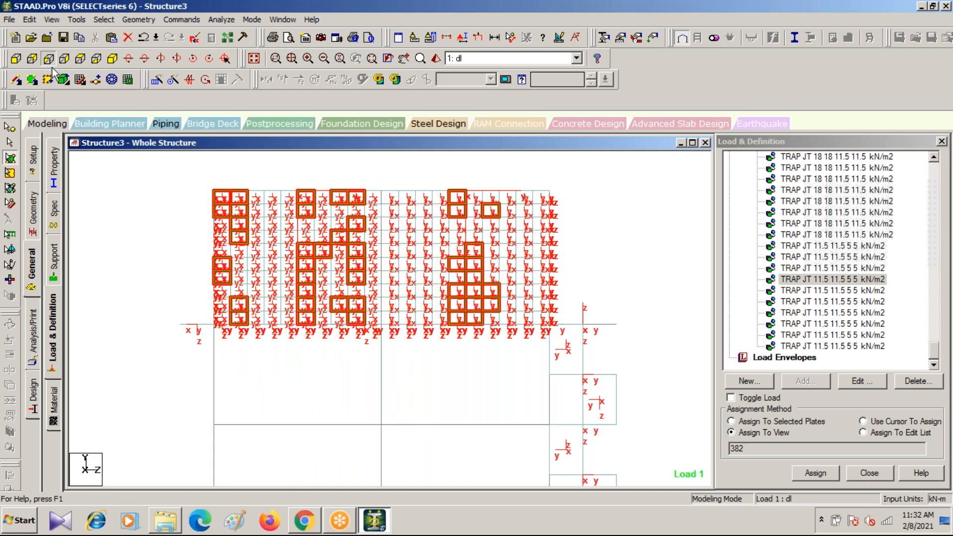
click(448, 36)
click(526, 176)
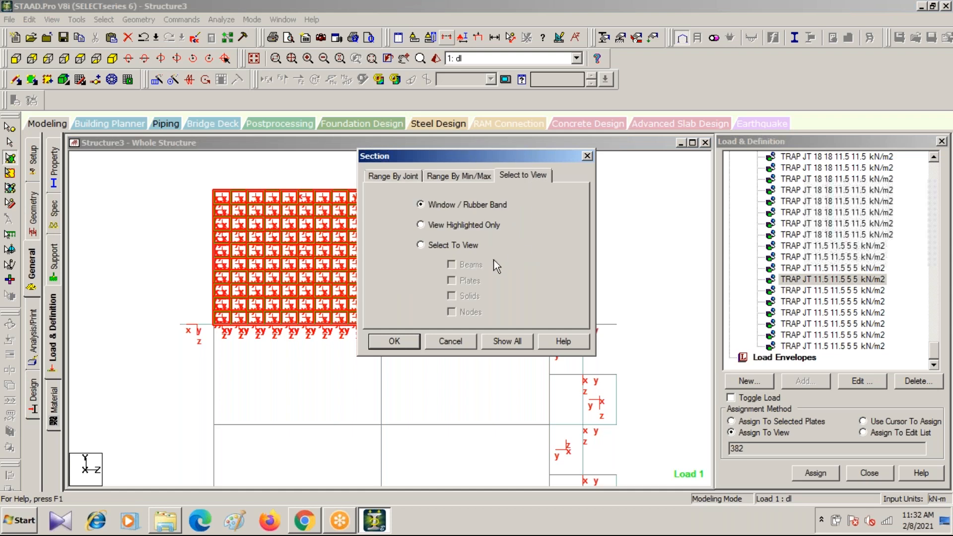
click(401, 342)
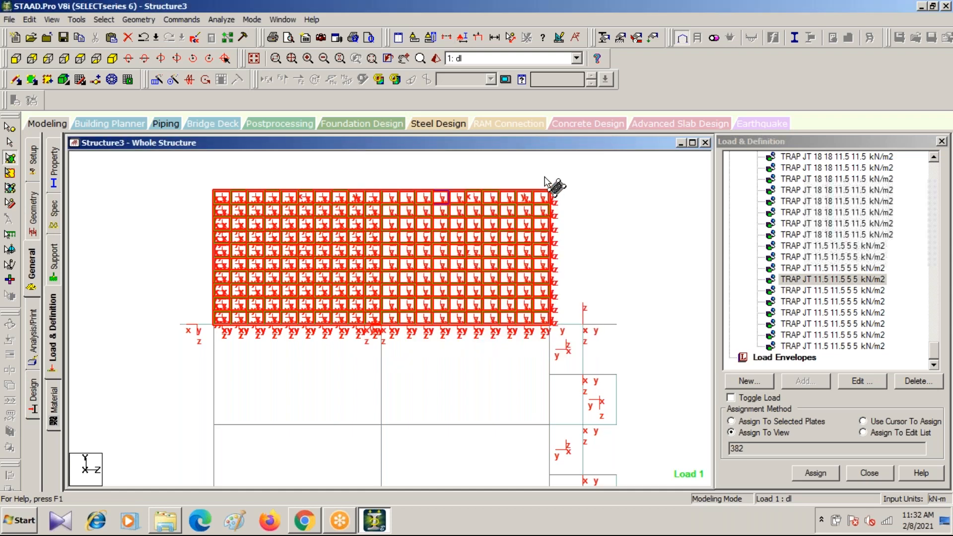
drag(545, 177, 555, 331)
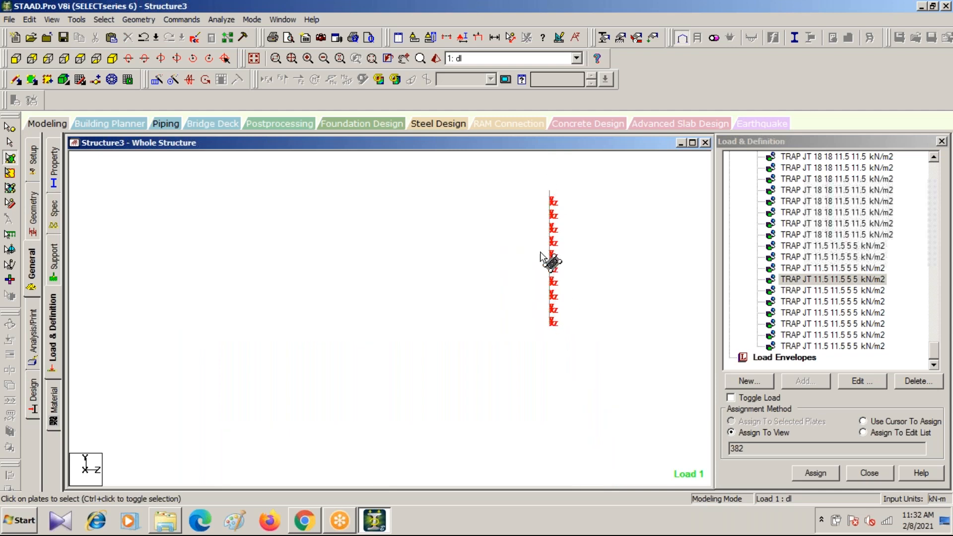
click(113, 58)
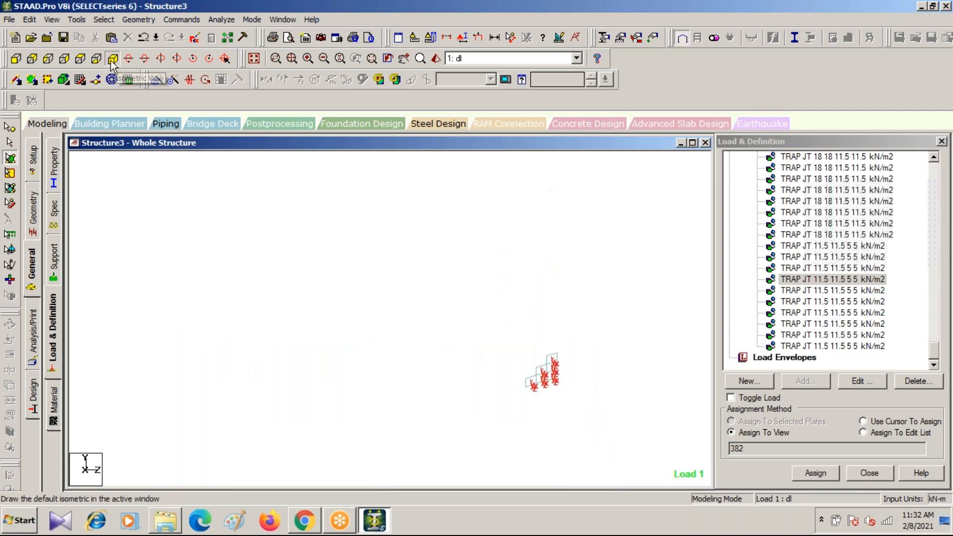
Examine the local Z direction of the plate axes on the isolated front tank wall.
scroll(398, 392, up, 6)
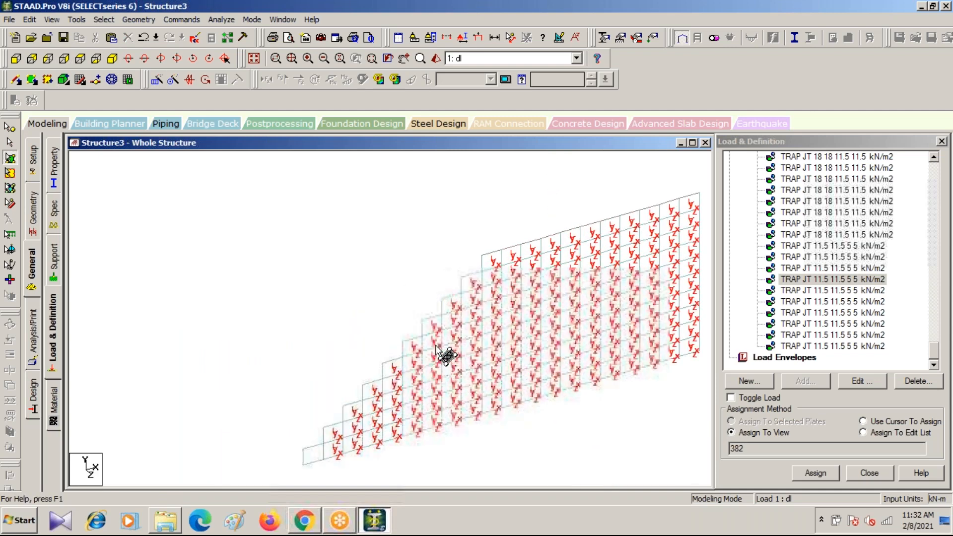
scroll(436, 345, up, 5)
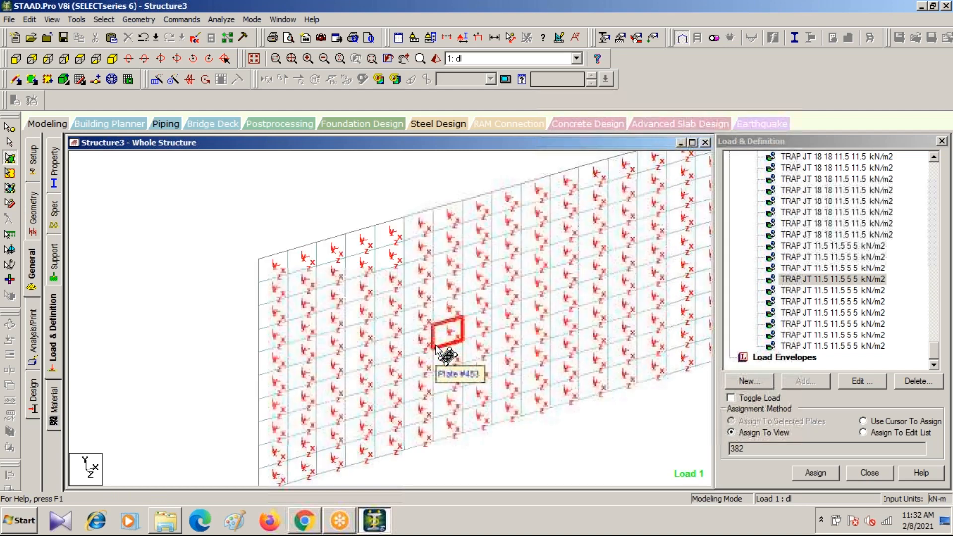
scroll(491, 290, down, 5)
scroll(482, 285, up, 5)
scroll(502, 270, down, 3)
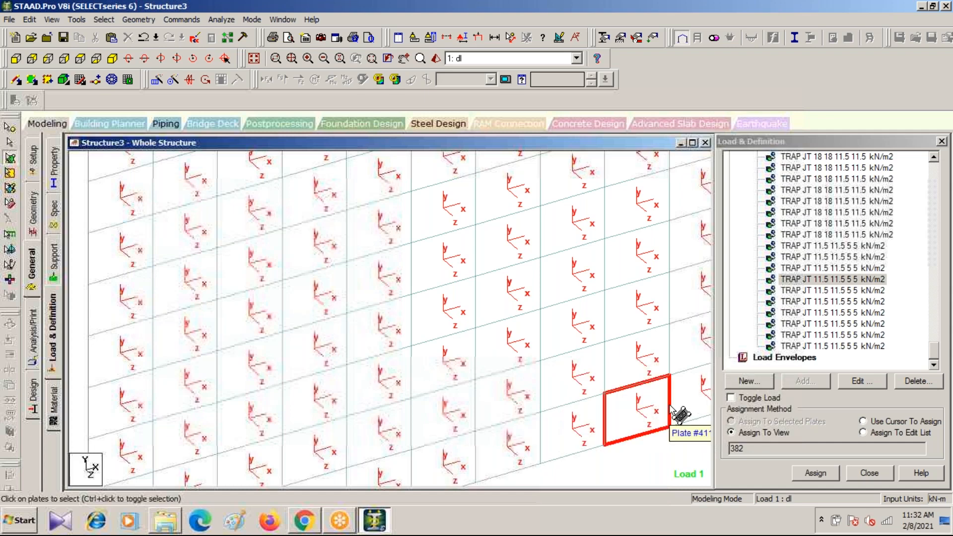
scroll(526, 331, down, 2)
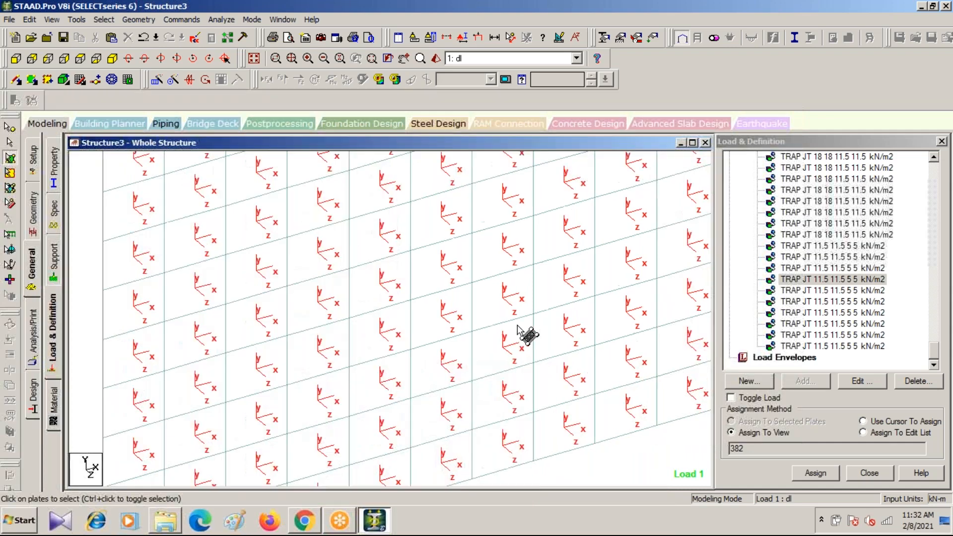
scroll(516, 327, down, 3)
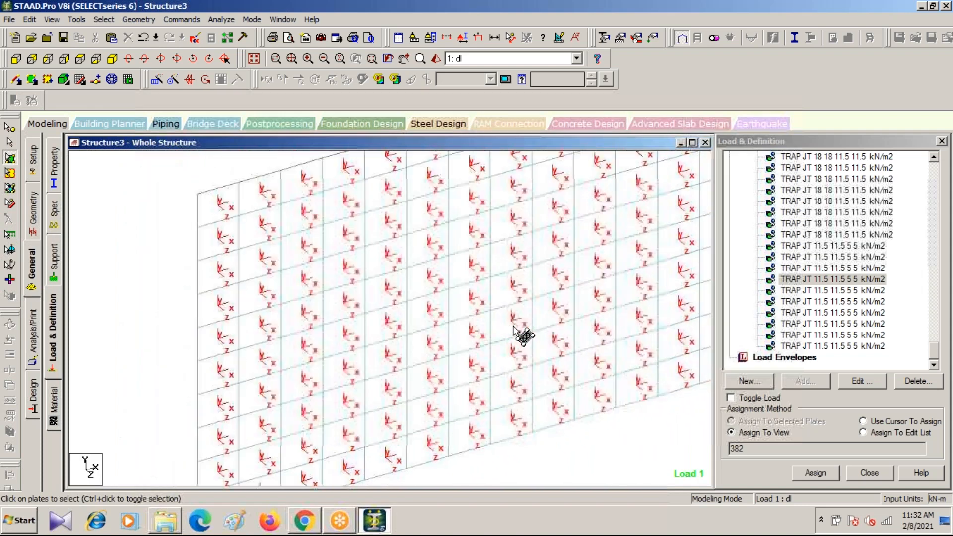
scroll(511, 326, down, 4)
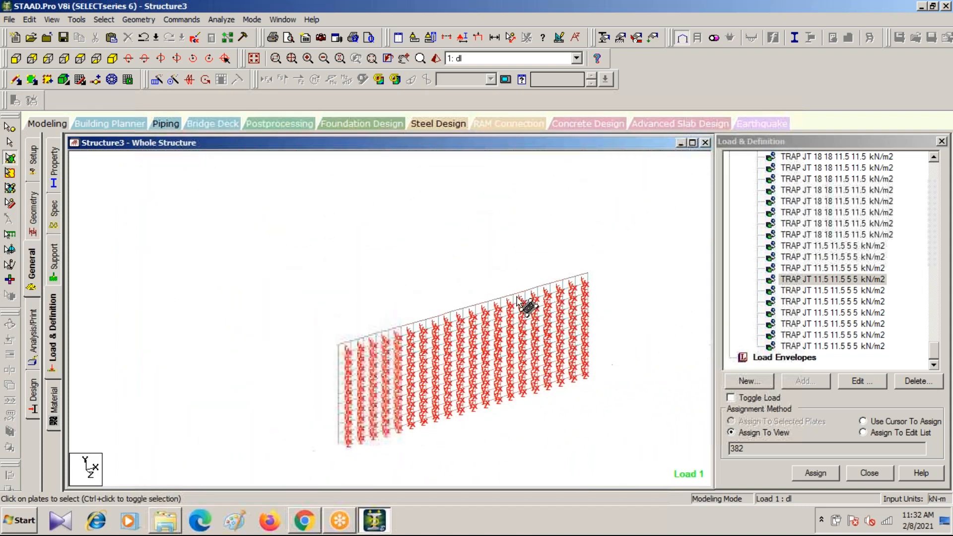
Start a new hydrostatic plate load under load case dl and accept all plates of the isolated front wall for it.
drag(933, 357, 926, 172)
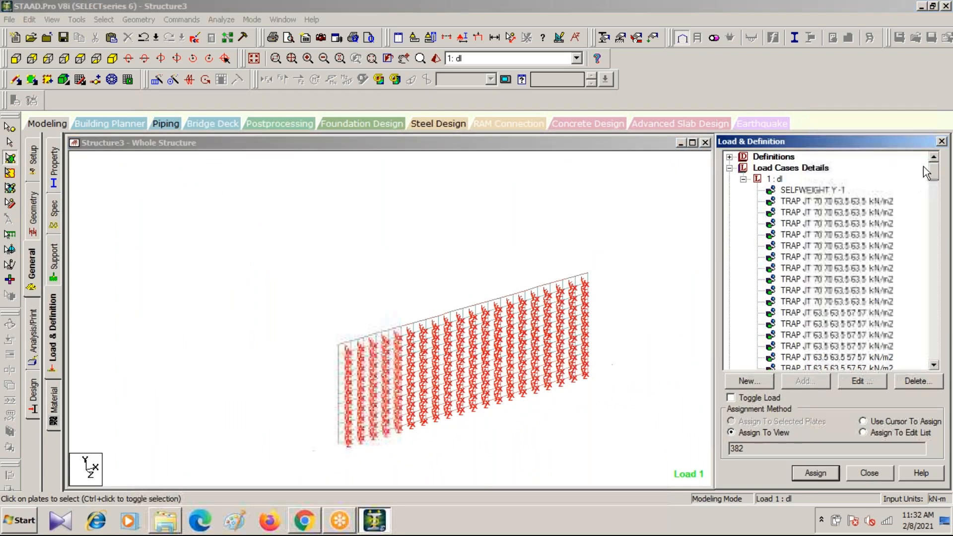
click(774, 179)
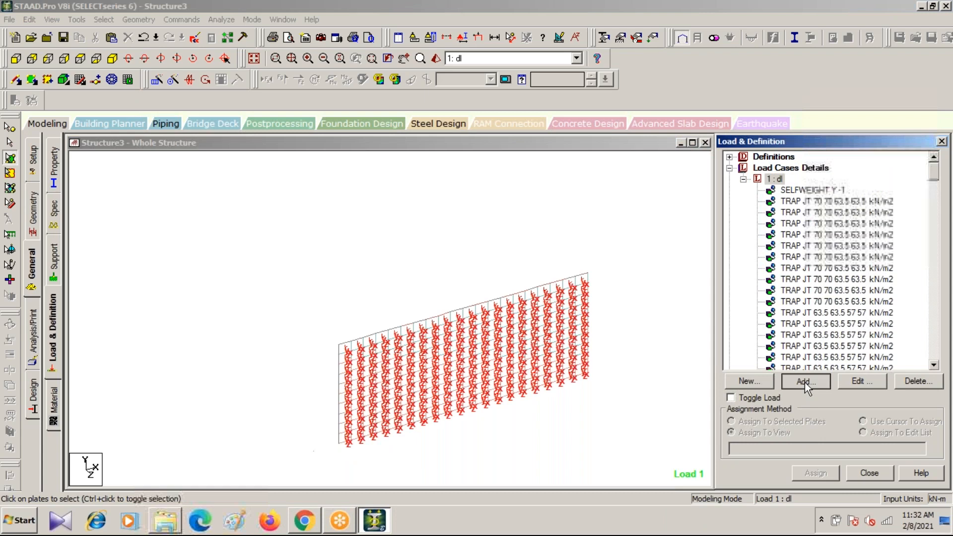
click(803, 381)
click(176, 131)
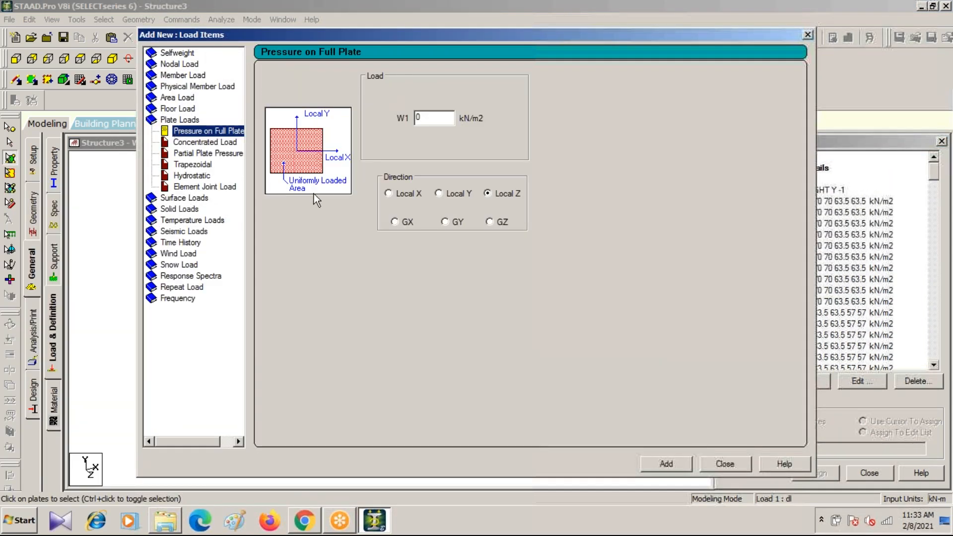
click(191, 175)
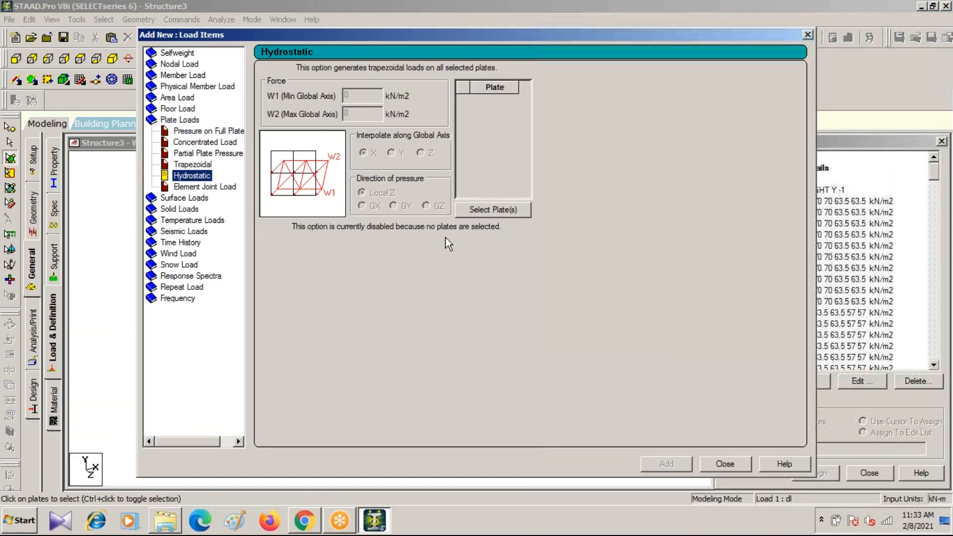
click(494, 213)
drag(490, 159, 751, 170)
drag(314, 259, 624, 454)
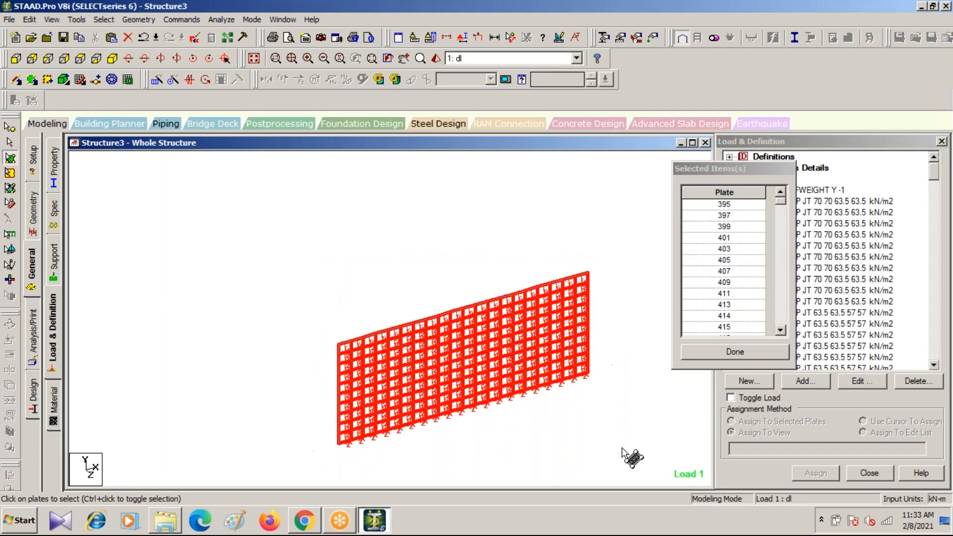
click(722, 350)
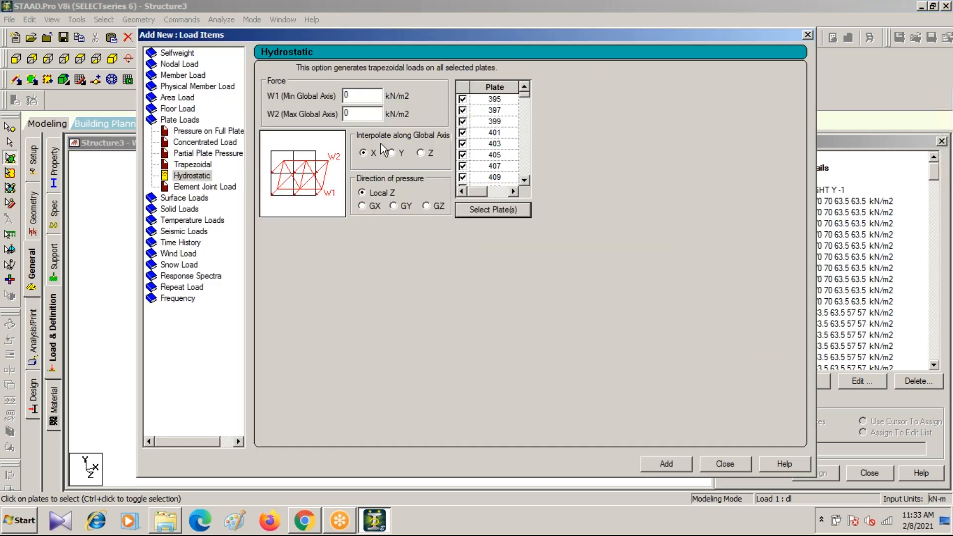
Add the hydrostatic load to the front wall plates with W1 70 and W2 5 kN/m2, interpolated along global Y in local Z.
click(354, 97)
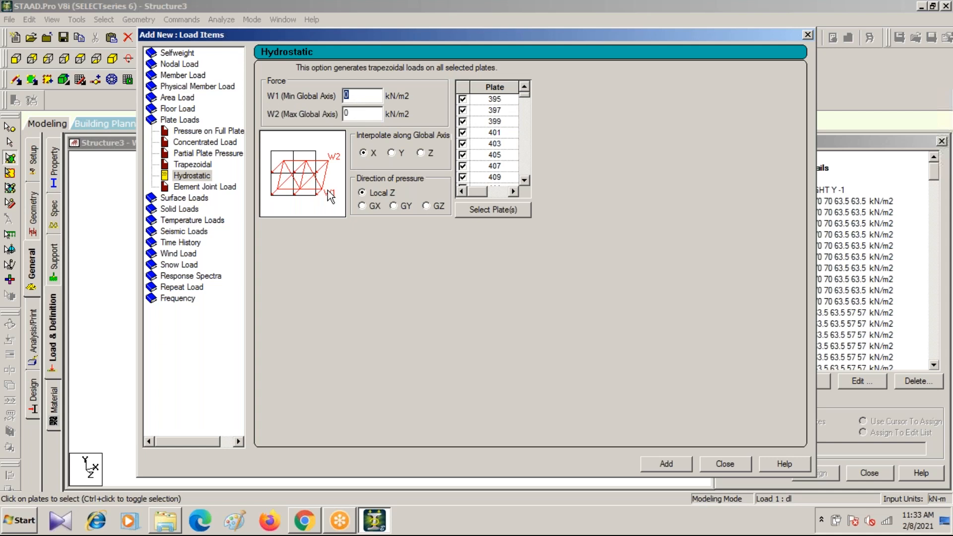
text(7)
key(Tab)
text(5)
click(392, 153)
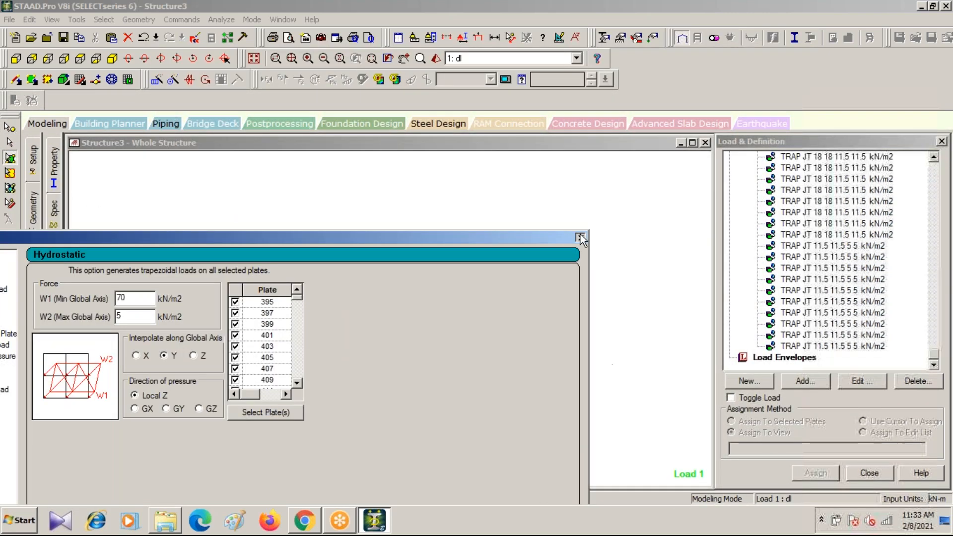
key(Escape)
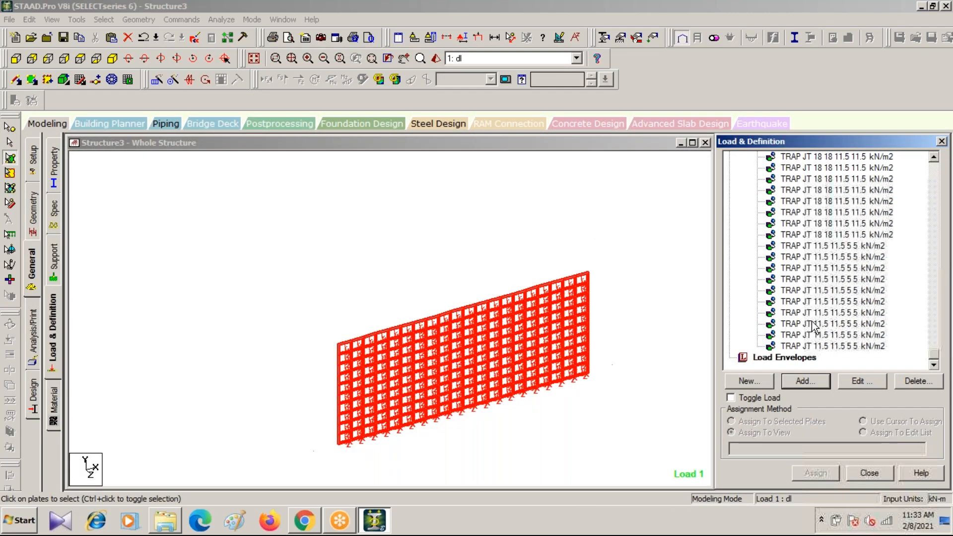
Display the hydrostatic load on the isolated front tank wall and examine its distribution from the side.
click(816, 323)
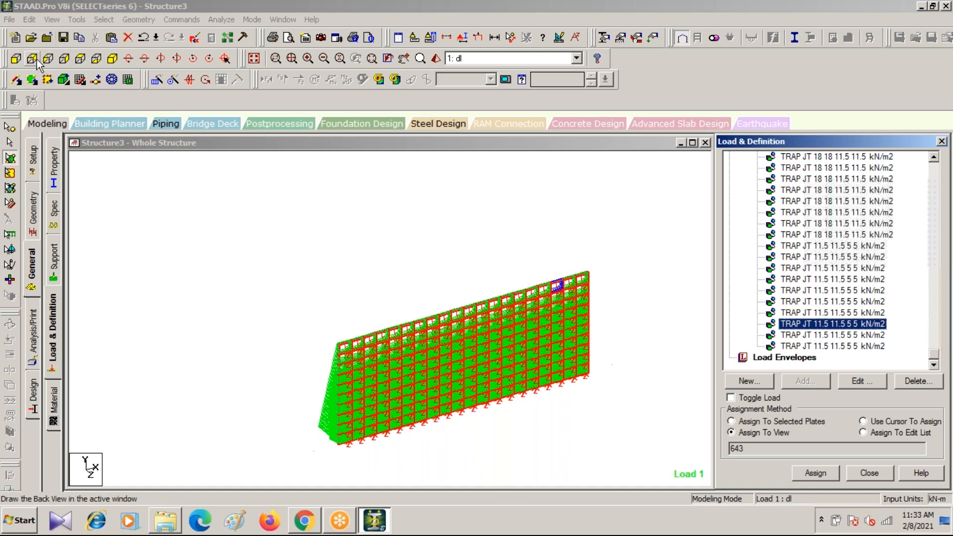
click(51, 61)
click(404, 59)
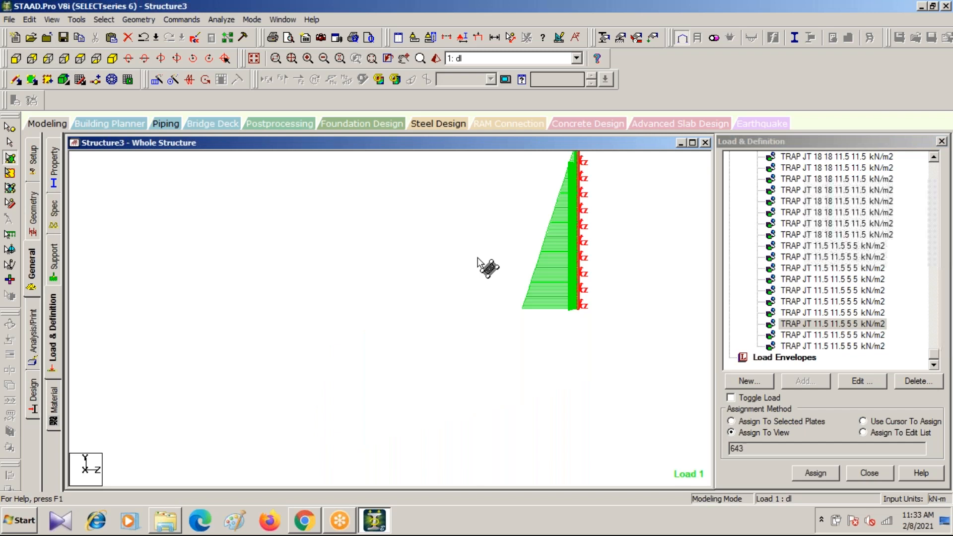
drag(485, 266, 404, 411)
key(Escape)
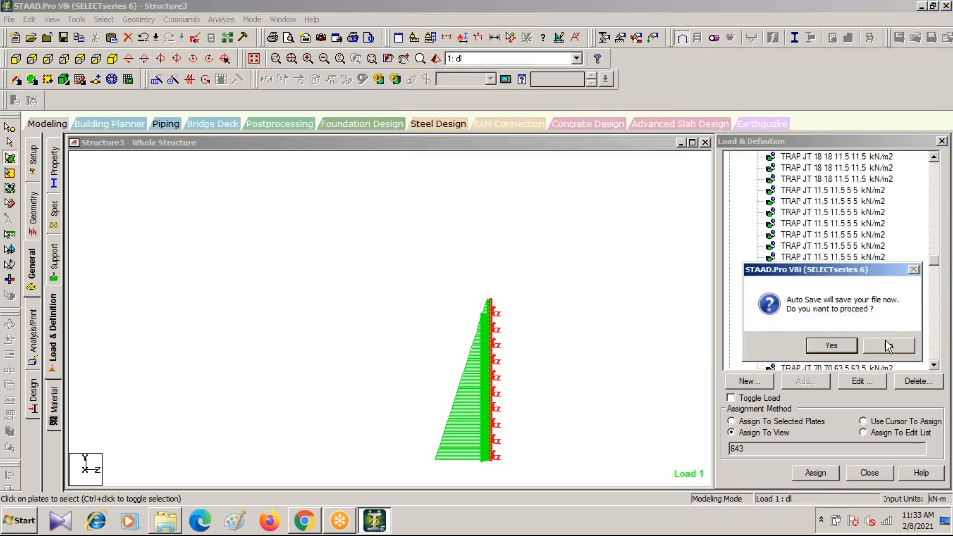
Accept the auto save and save the modified structure.
click(836, 349)
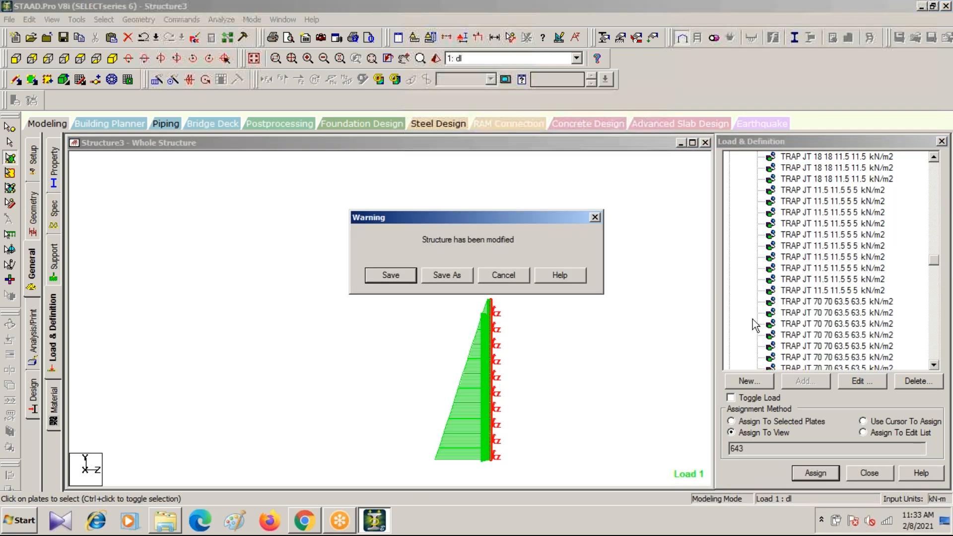
click(390, 275)
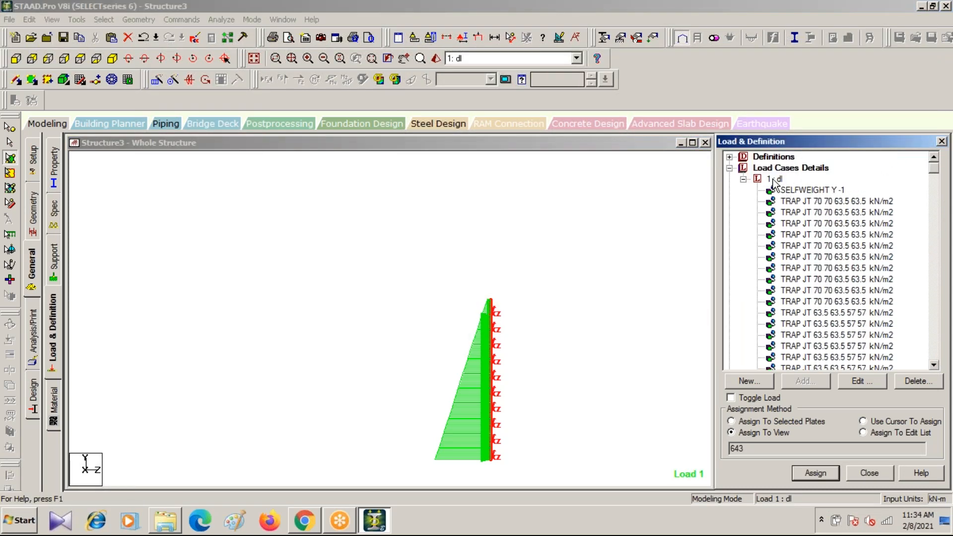
click(805, 380)
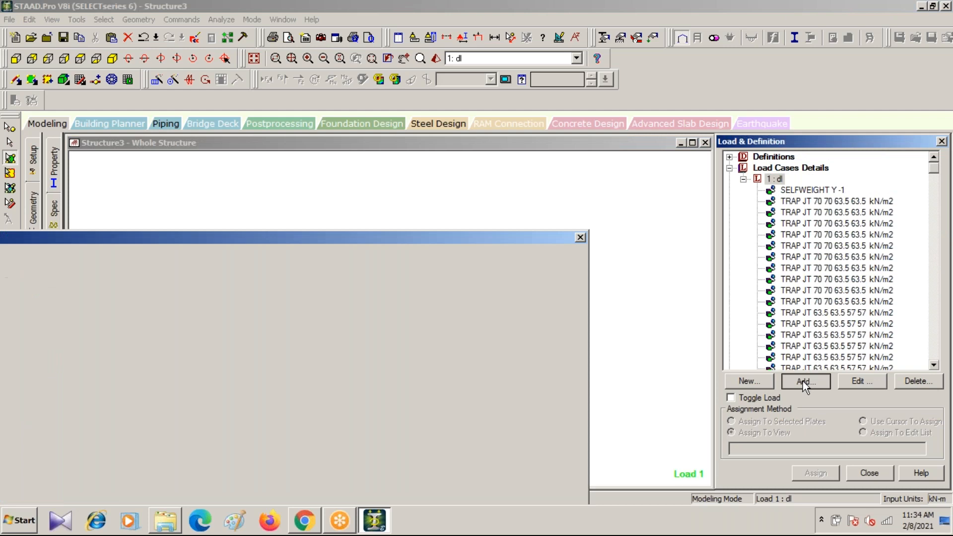
click(176, 131)
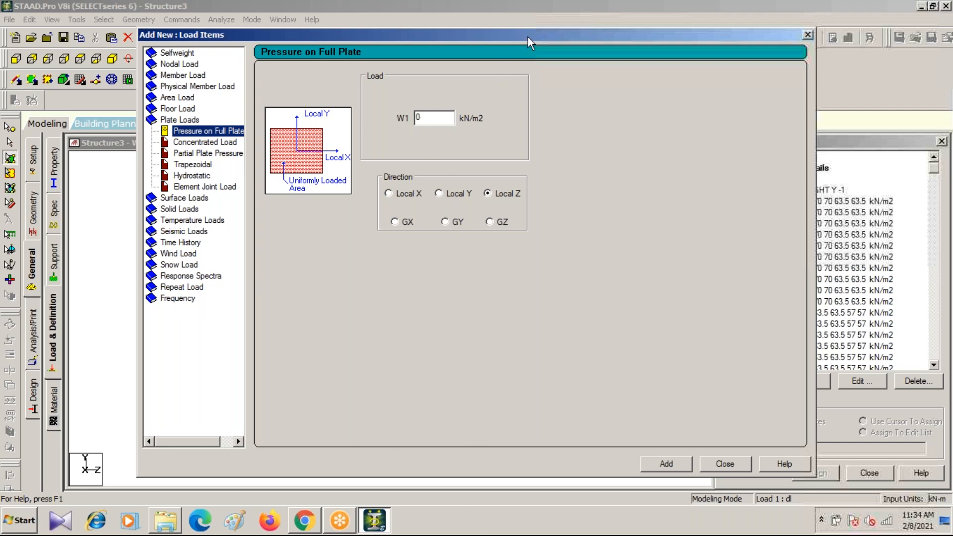
drag(529, 37, 425, 112)
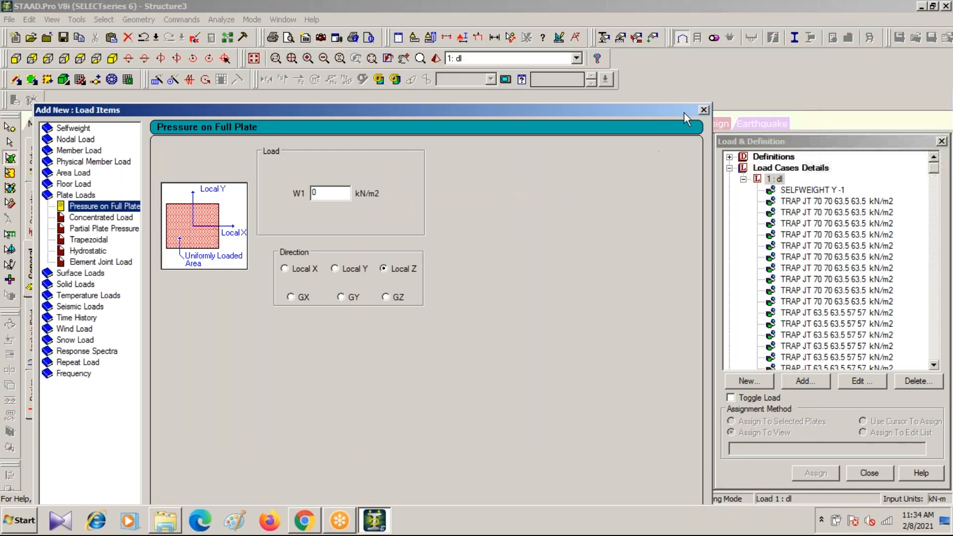
click(703, 110)
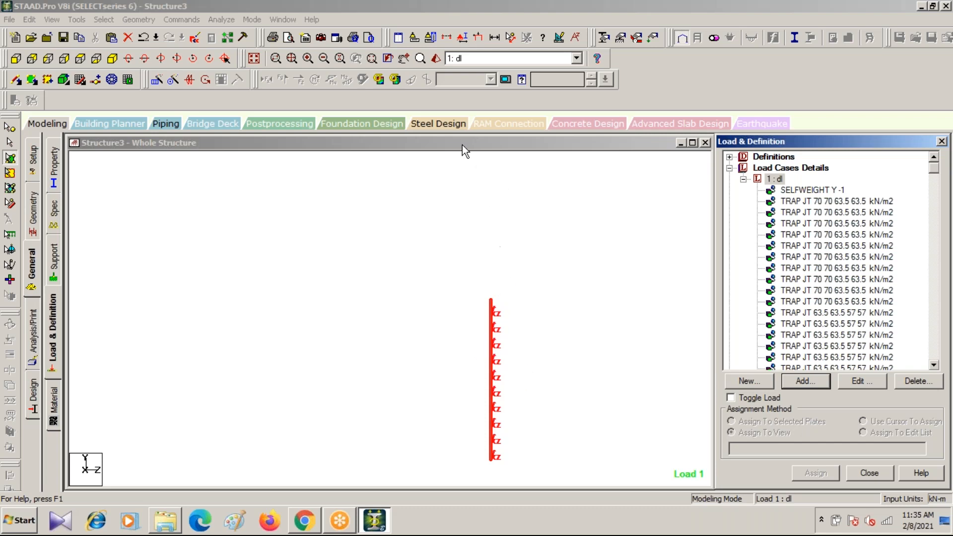
Turn off the plate orientation labels in the diagram label settings.
click(462, 39)
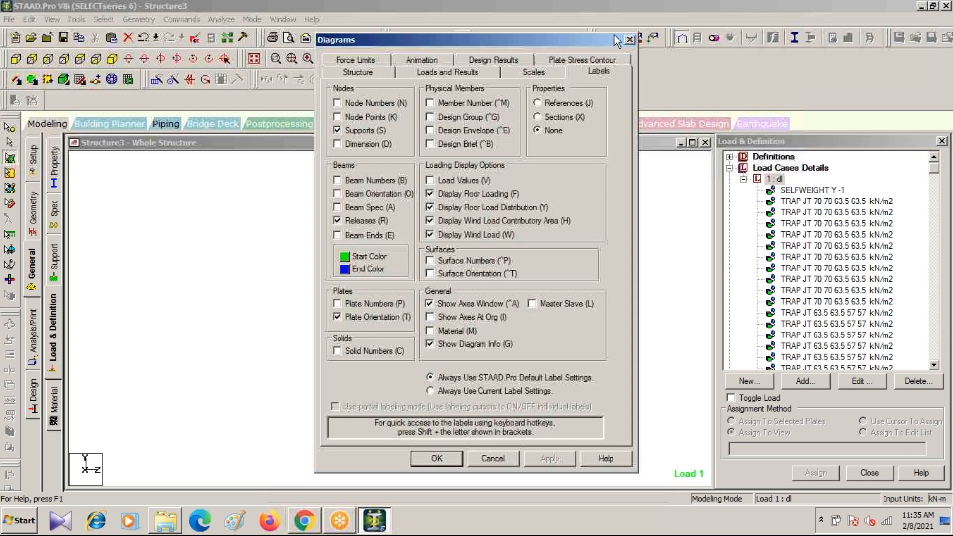
click(628, 40)
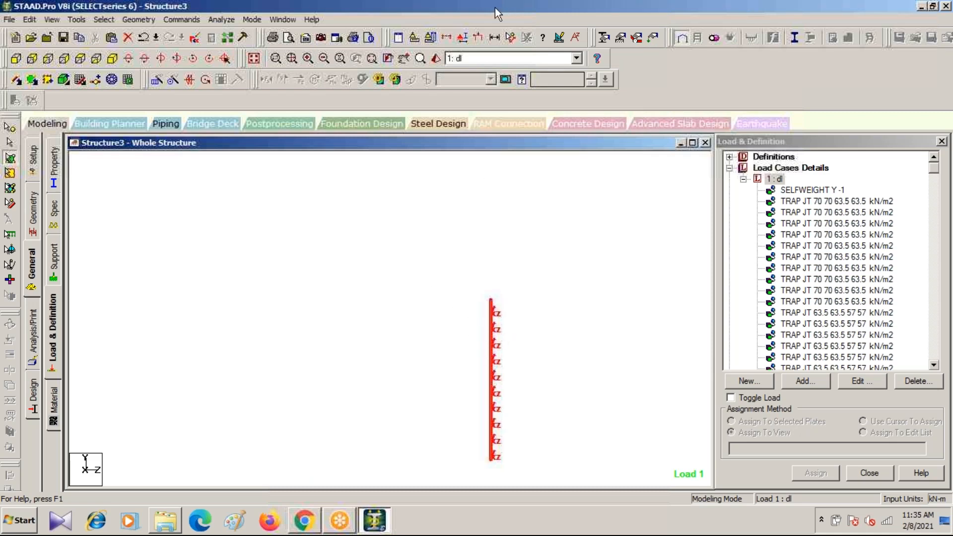
click(463, 38)
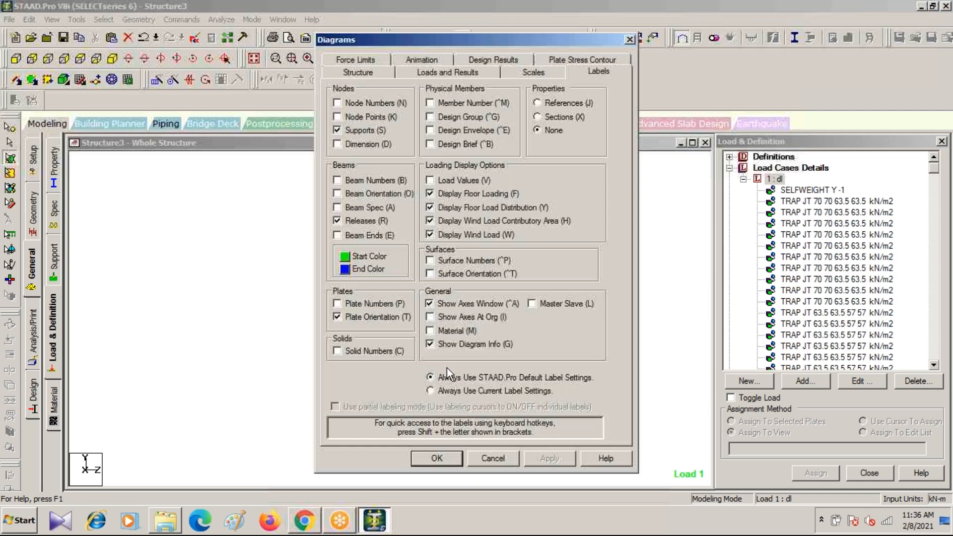
click(336, 316)
click(531, 461)
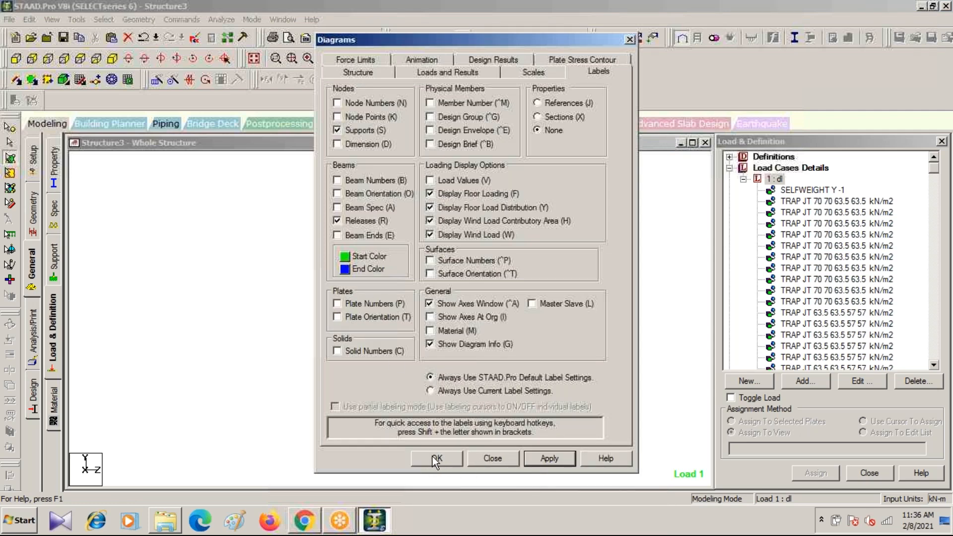
click(436, 458)
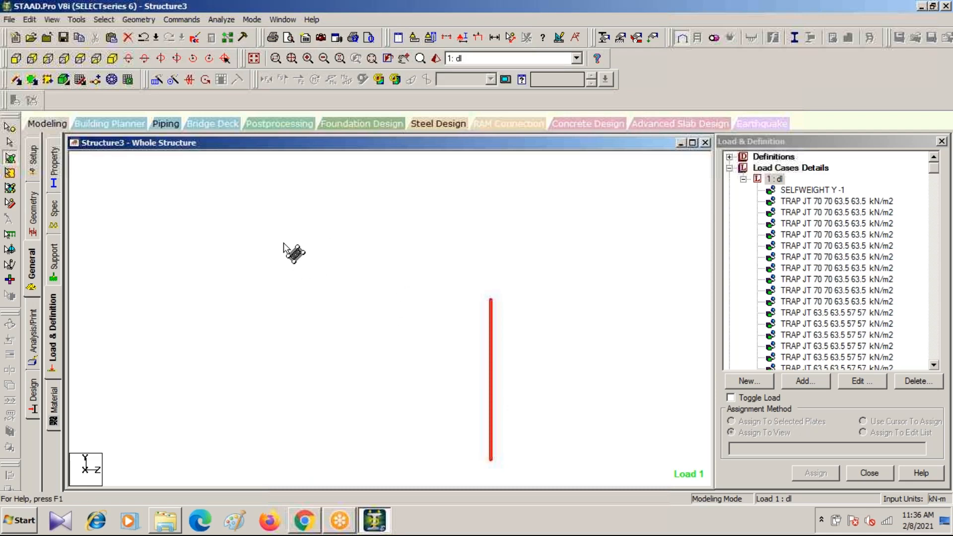
Restore the whole structure in isometric view and clear the selection of the front wall plates.
click(253, 58)
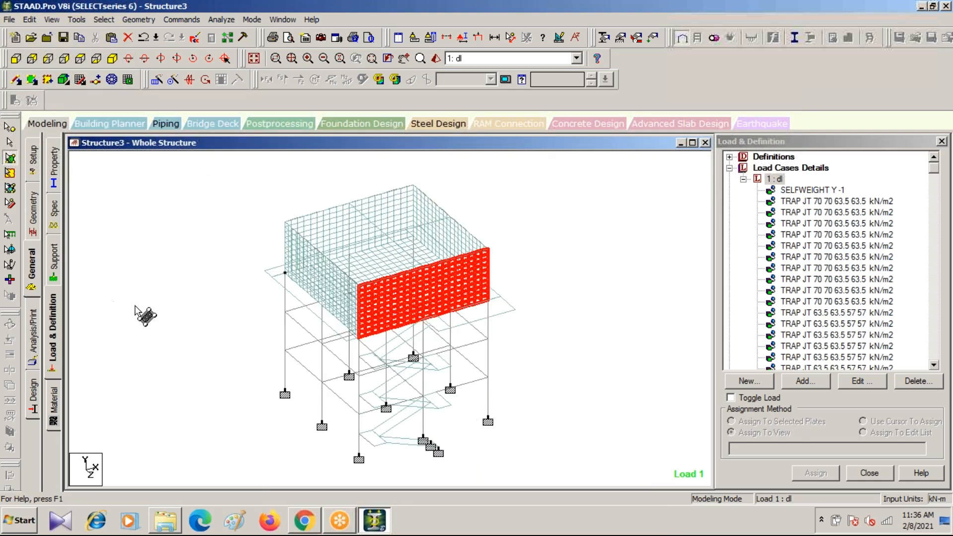
click(136, 306)
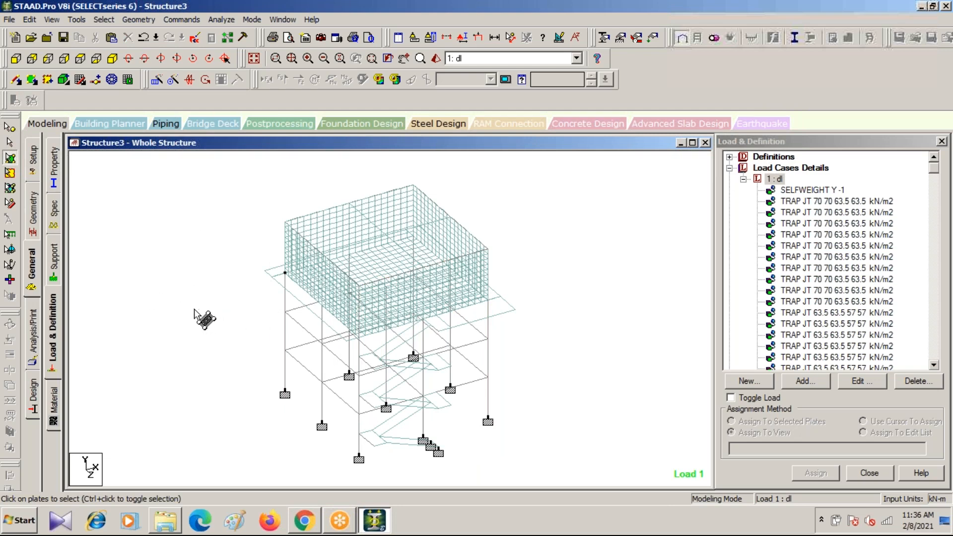